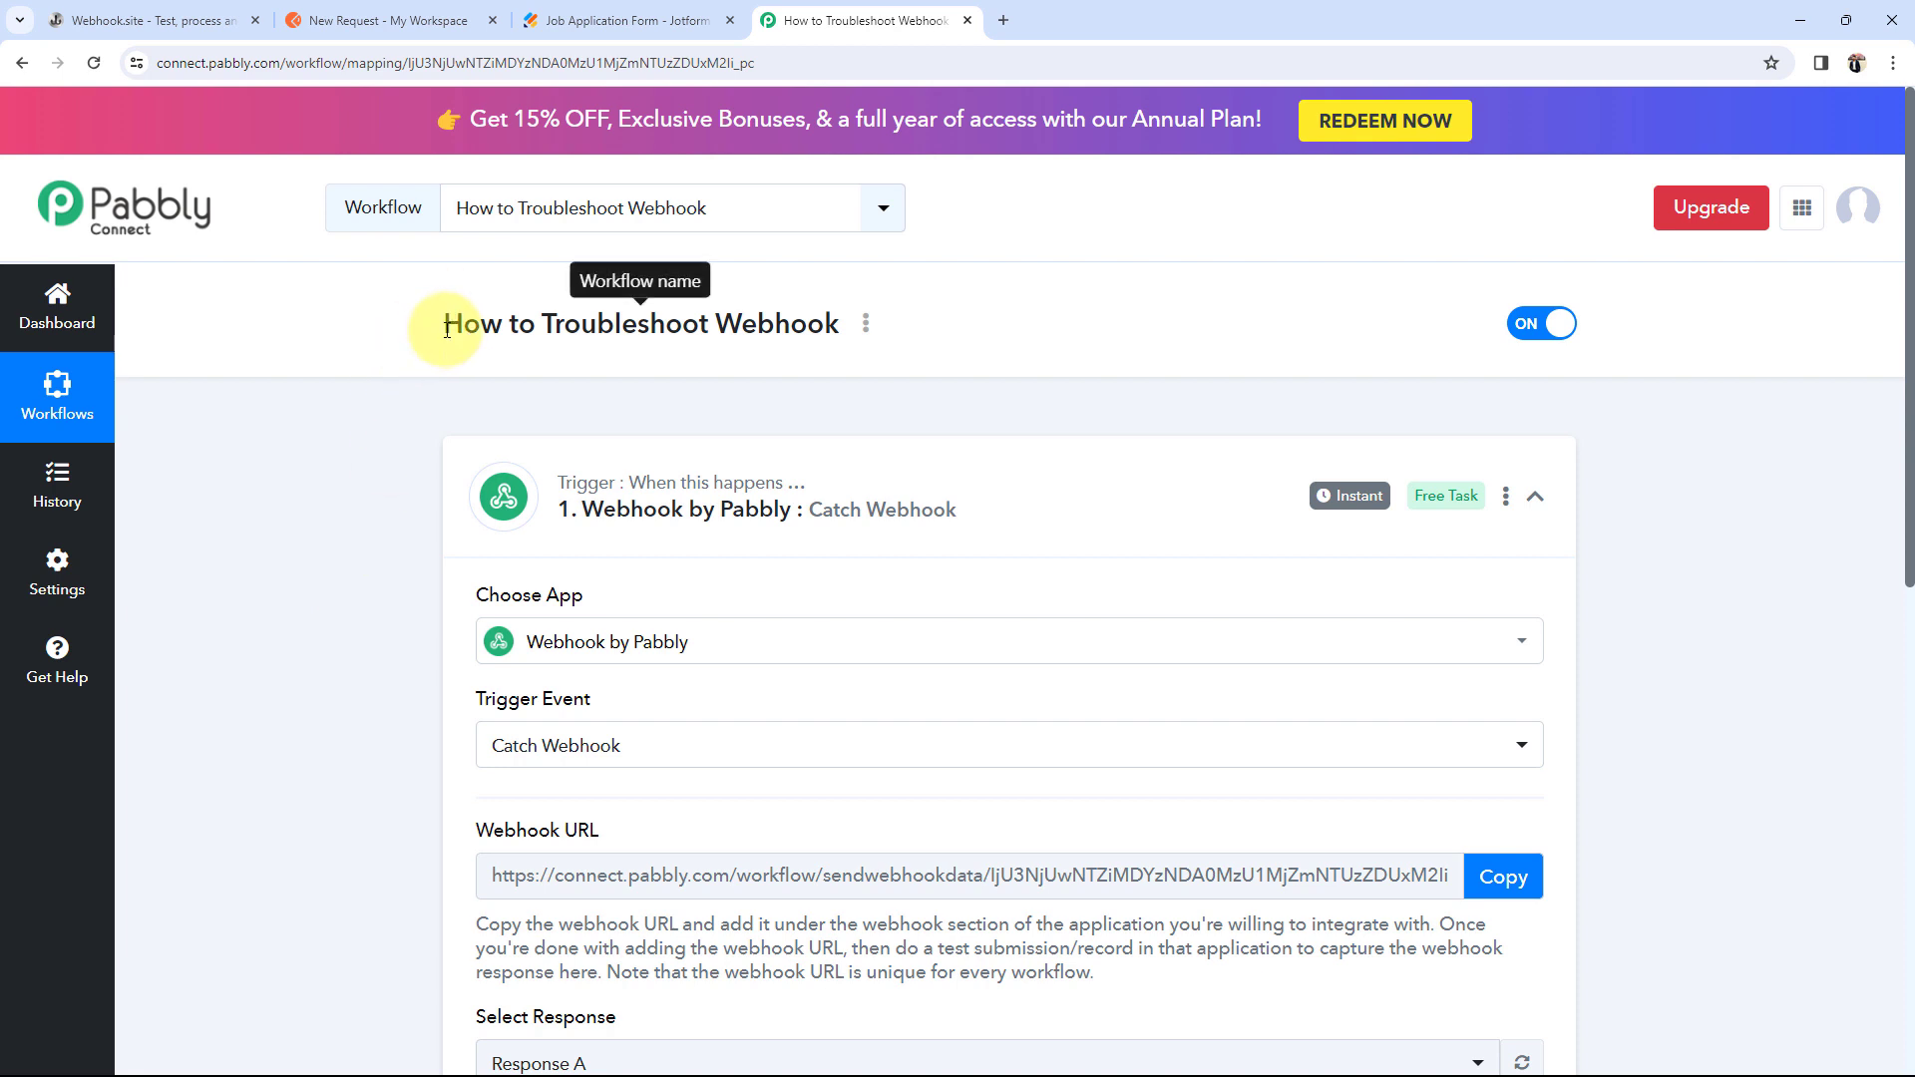
# Step: Point out the 'Your unique URL' heading on the Webhook.site page
pyautogui.scroll(-2, 189, 523)
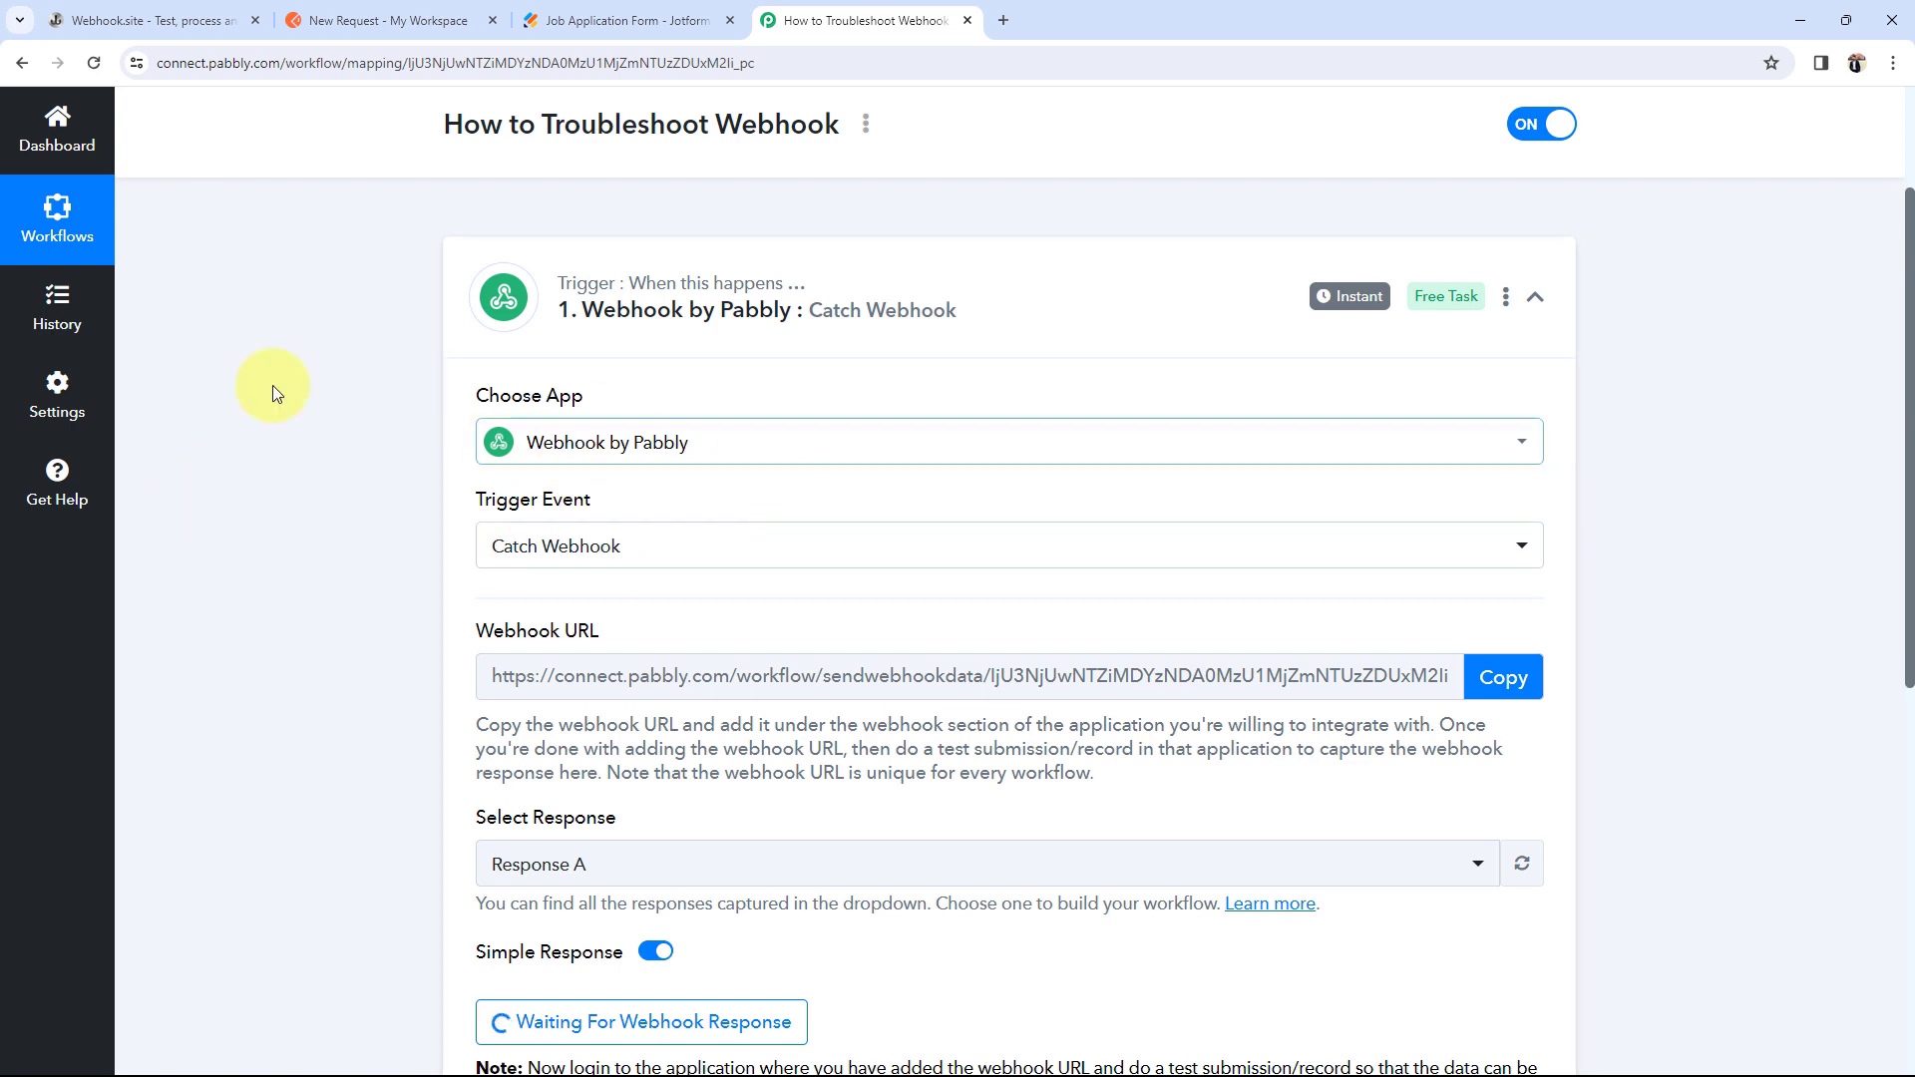
pyautogui.moveTo(489, 624)
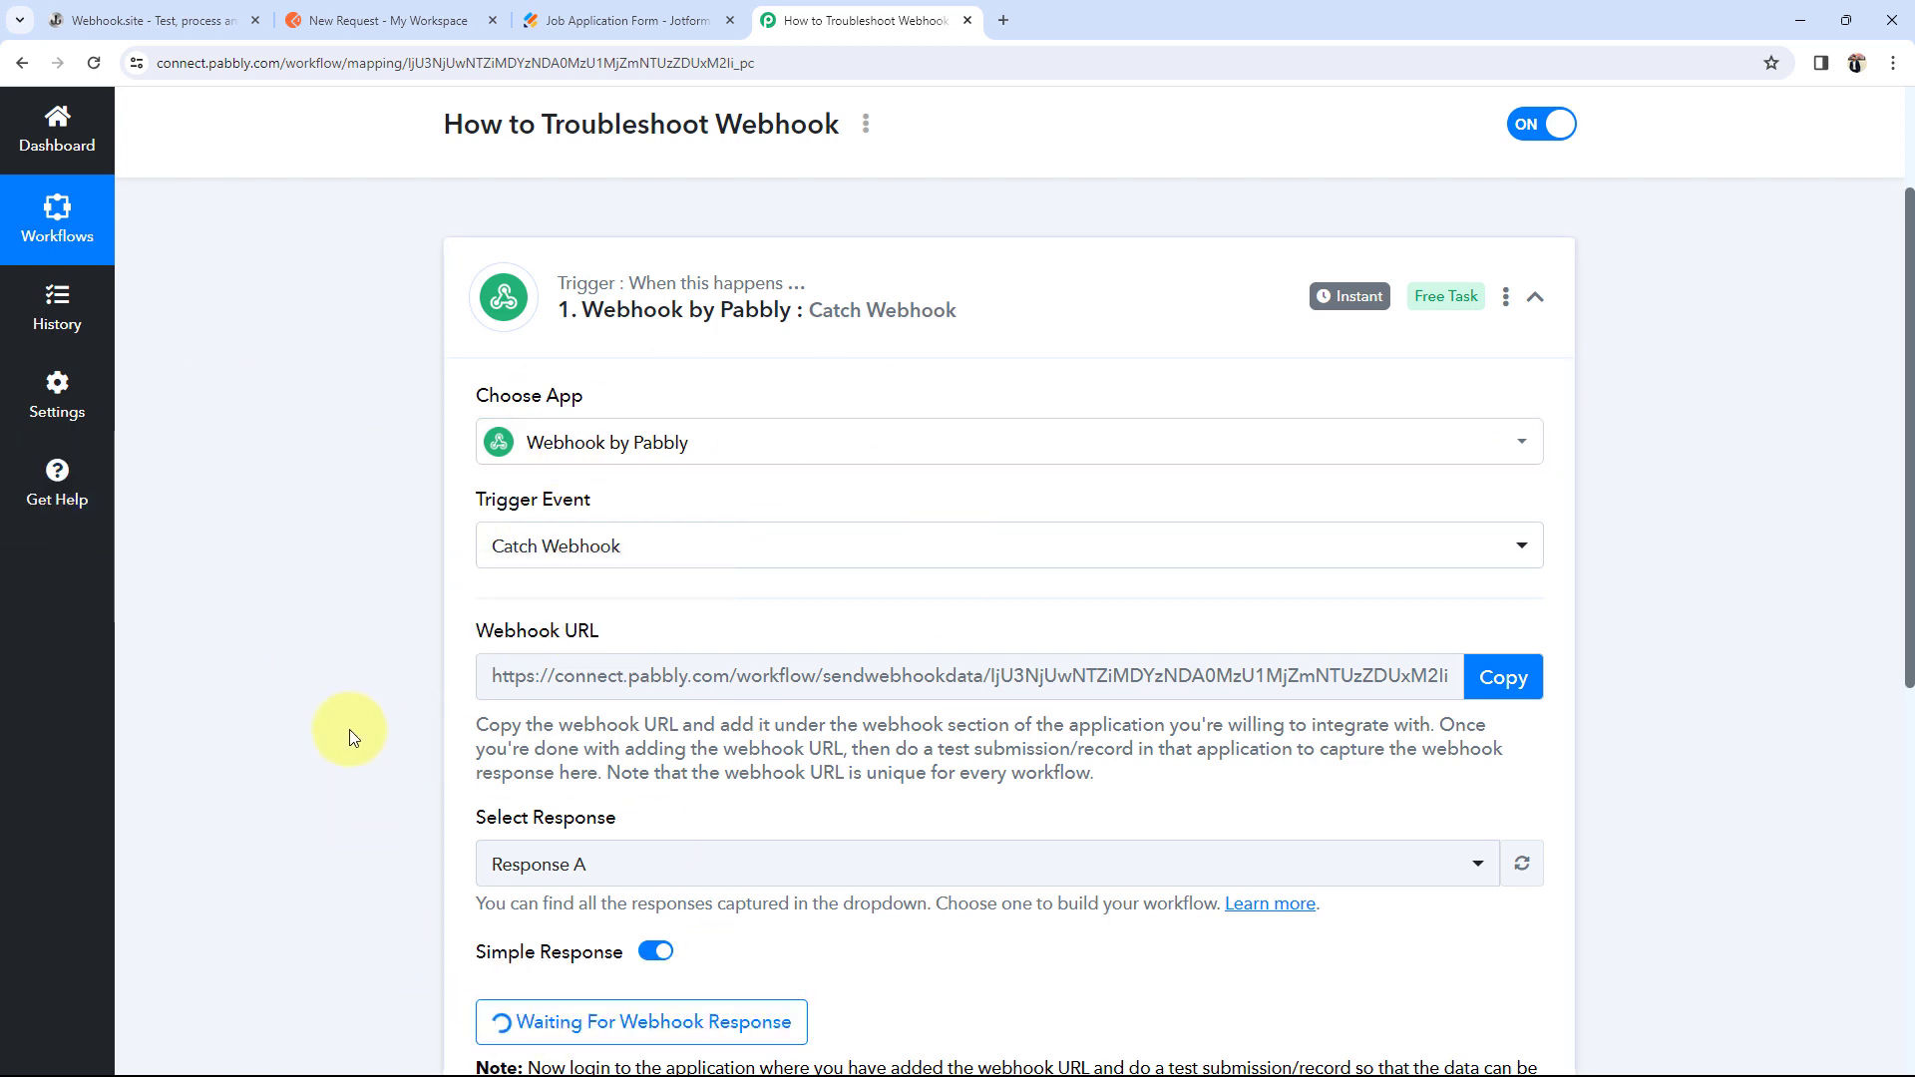
pyautogui.scroll(1, 345, 736)
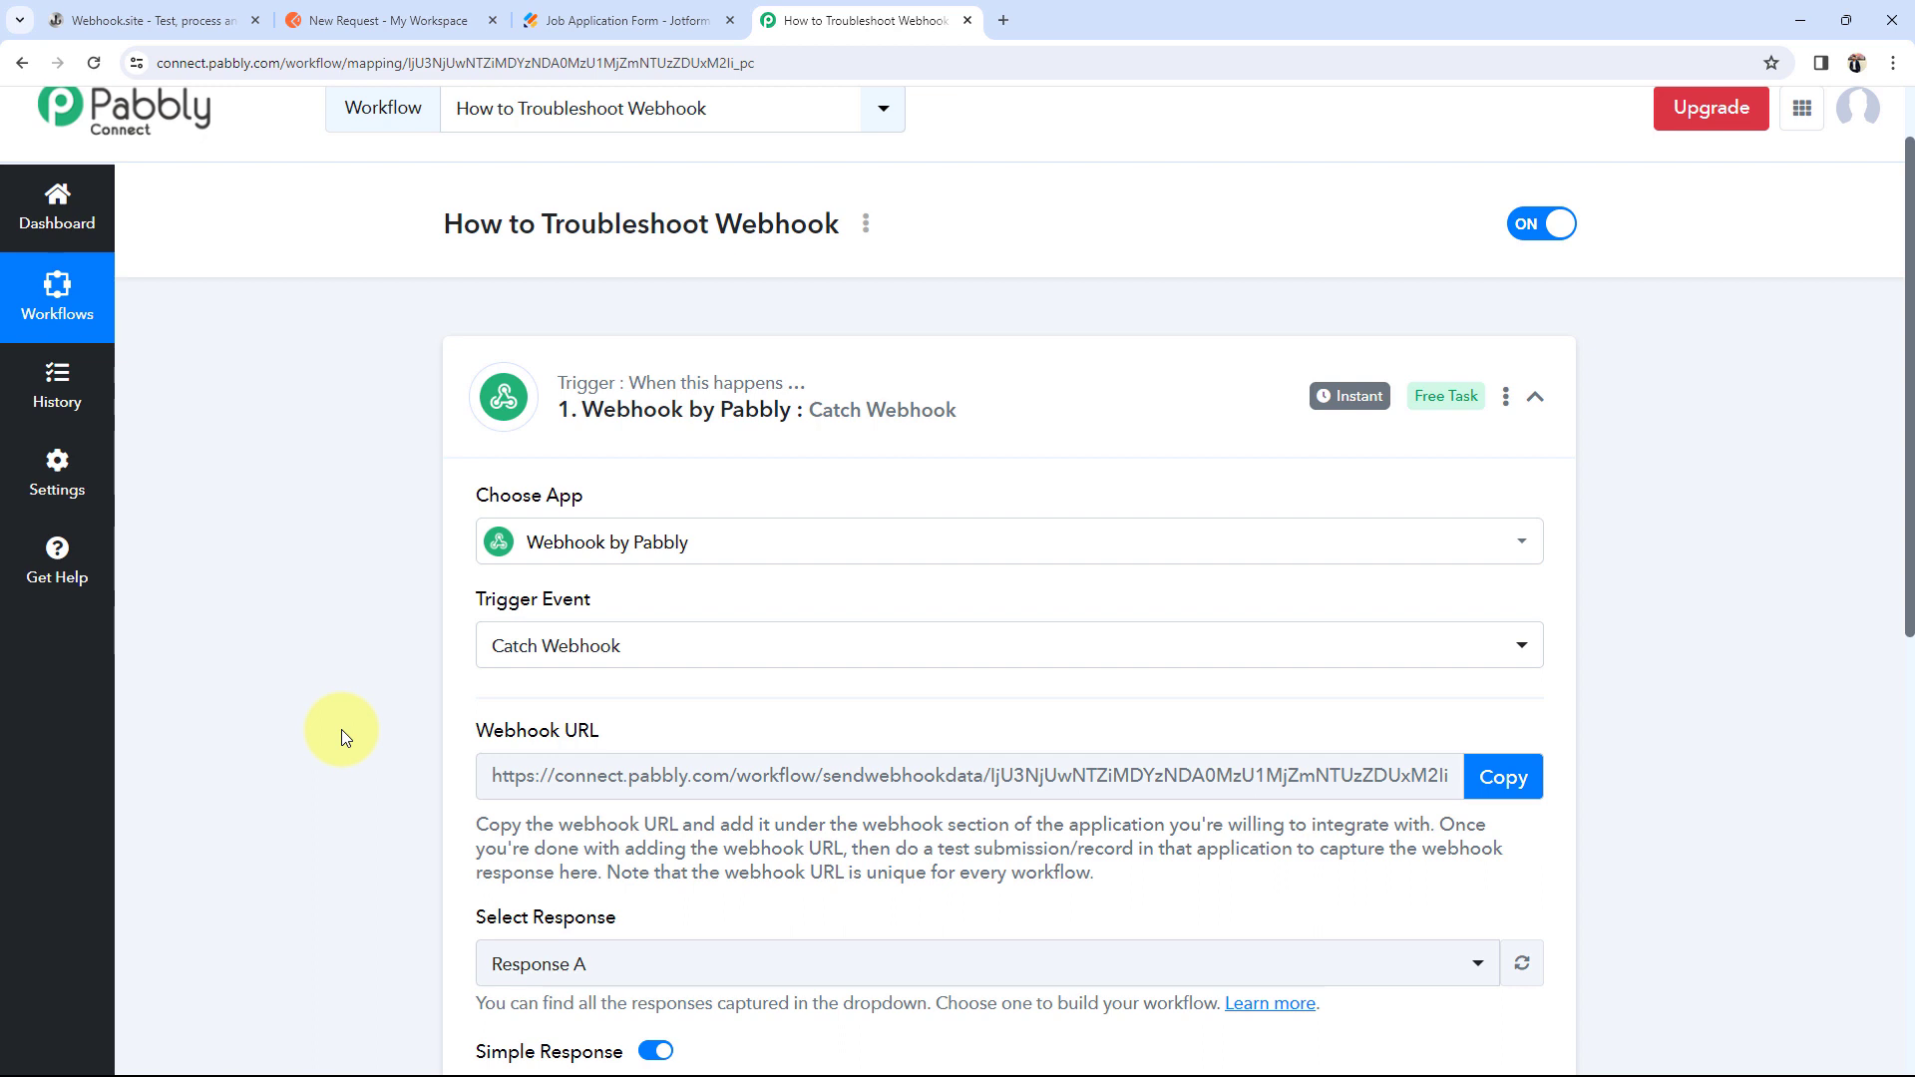
pyautogui.click(149, 20)
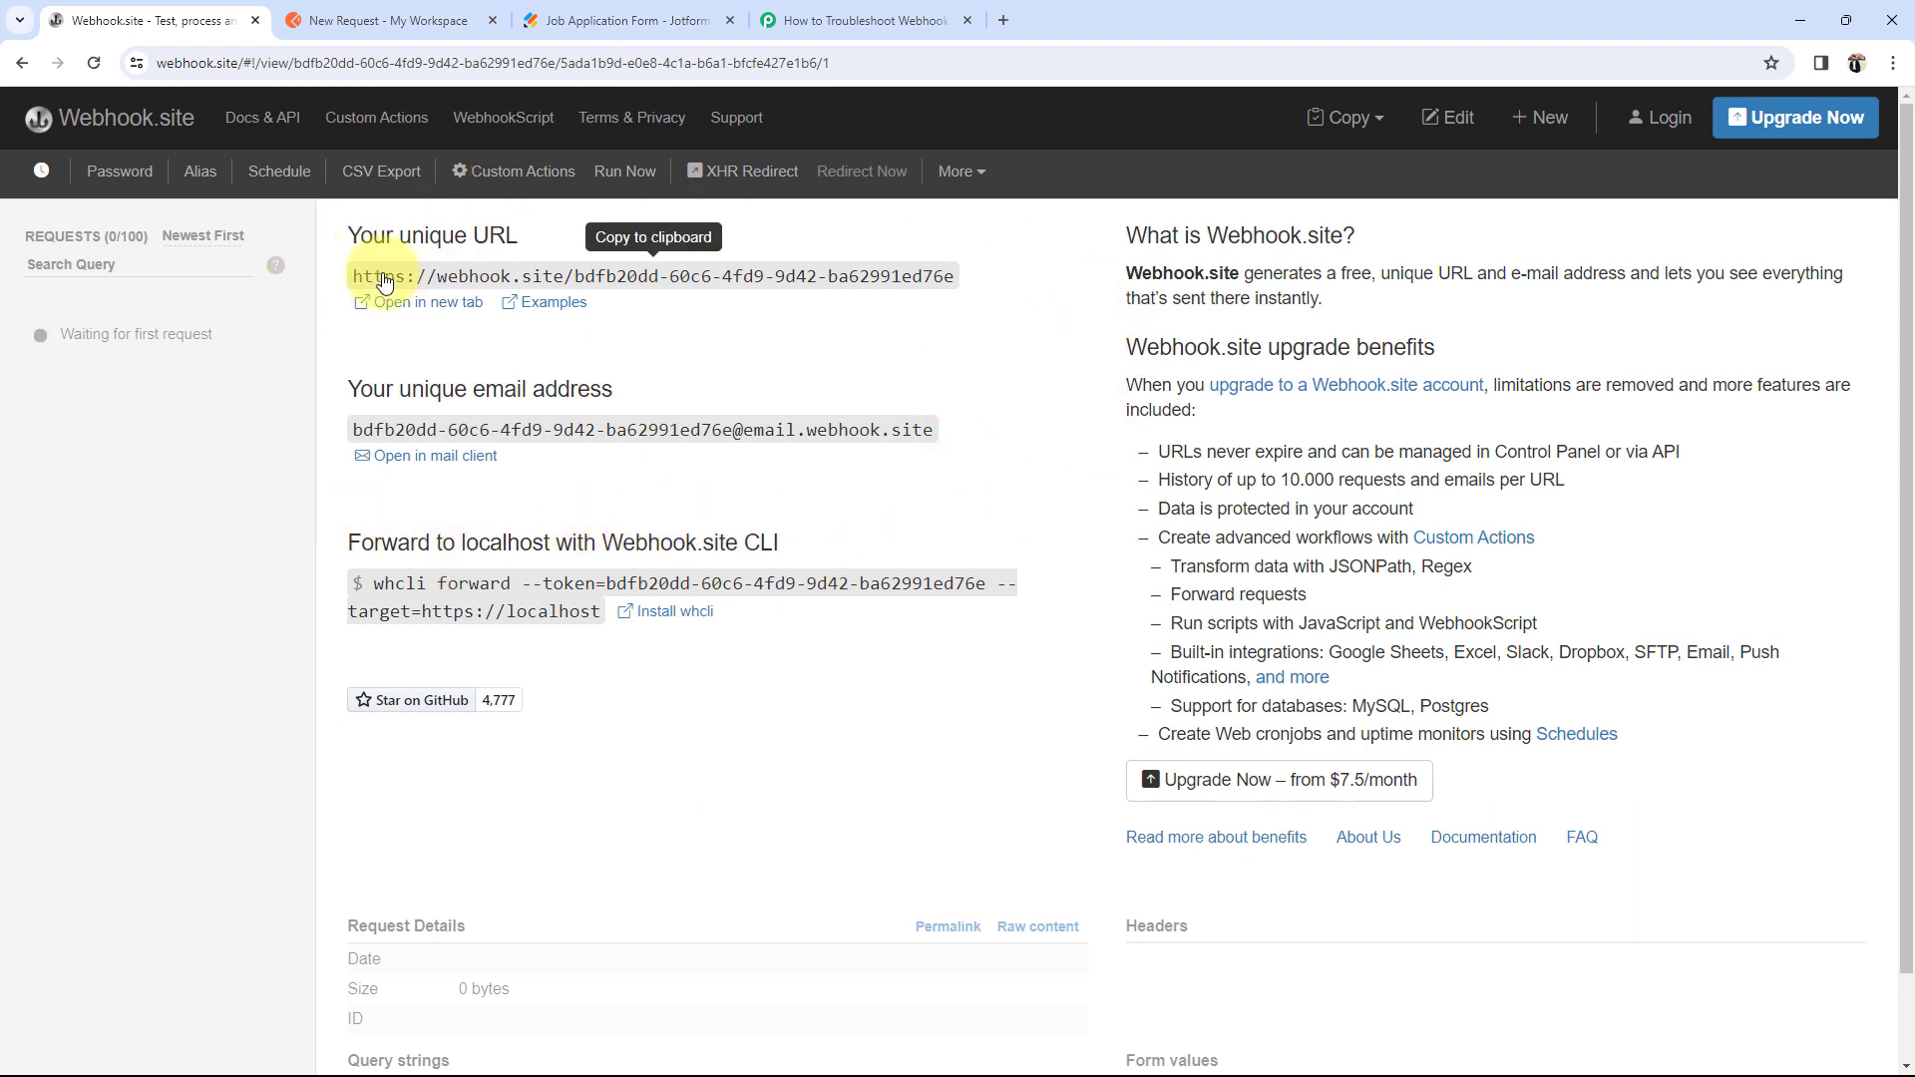
pyautogui.moveTo(354, 237); pyautogui.dragTo(521, 237)
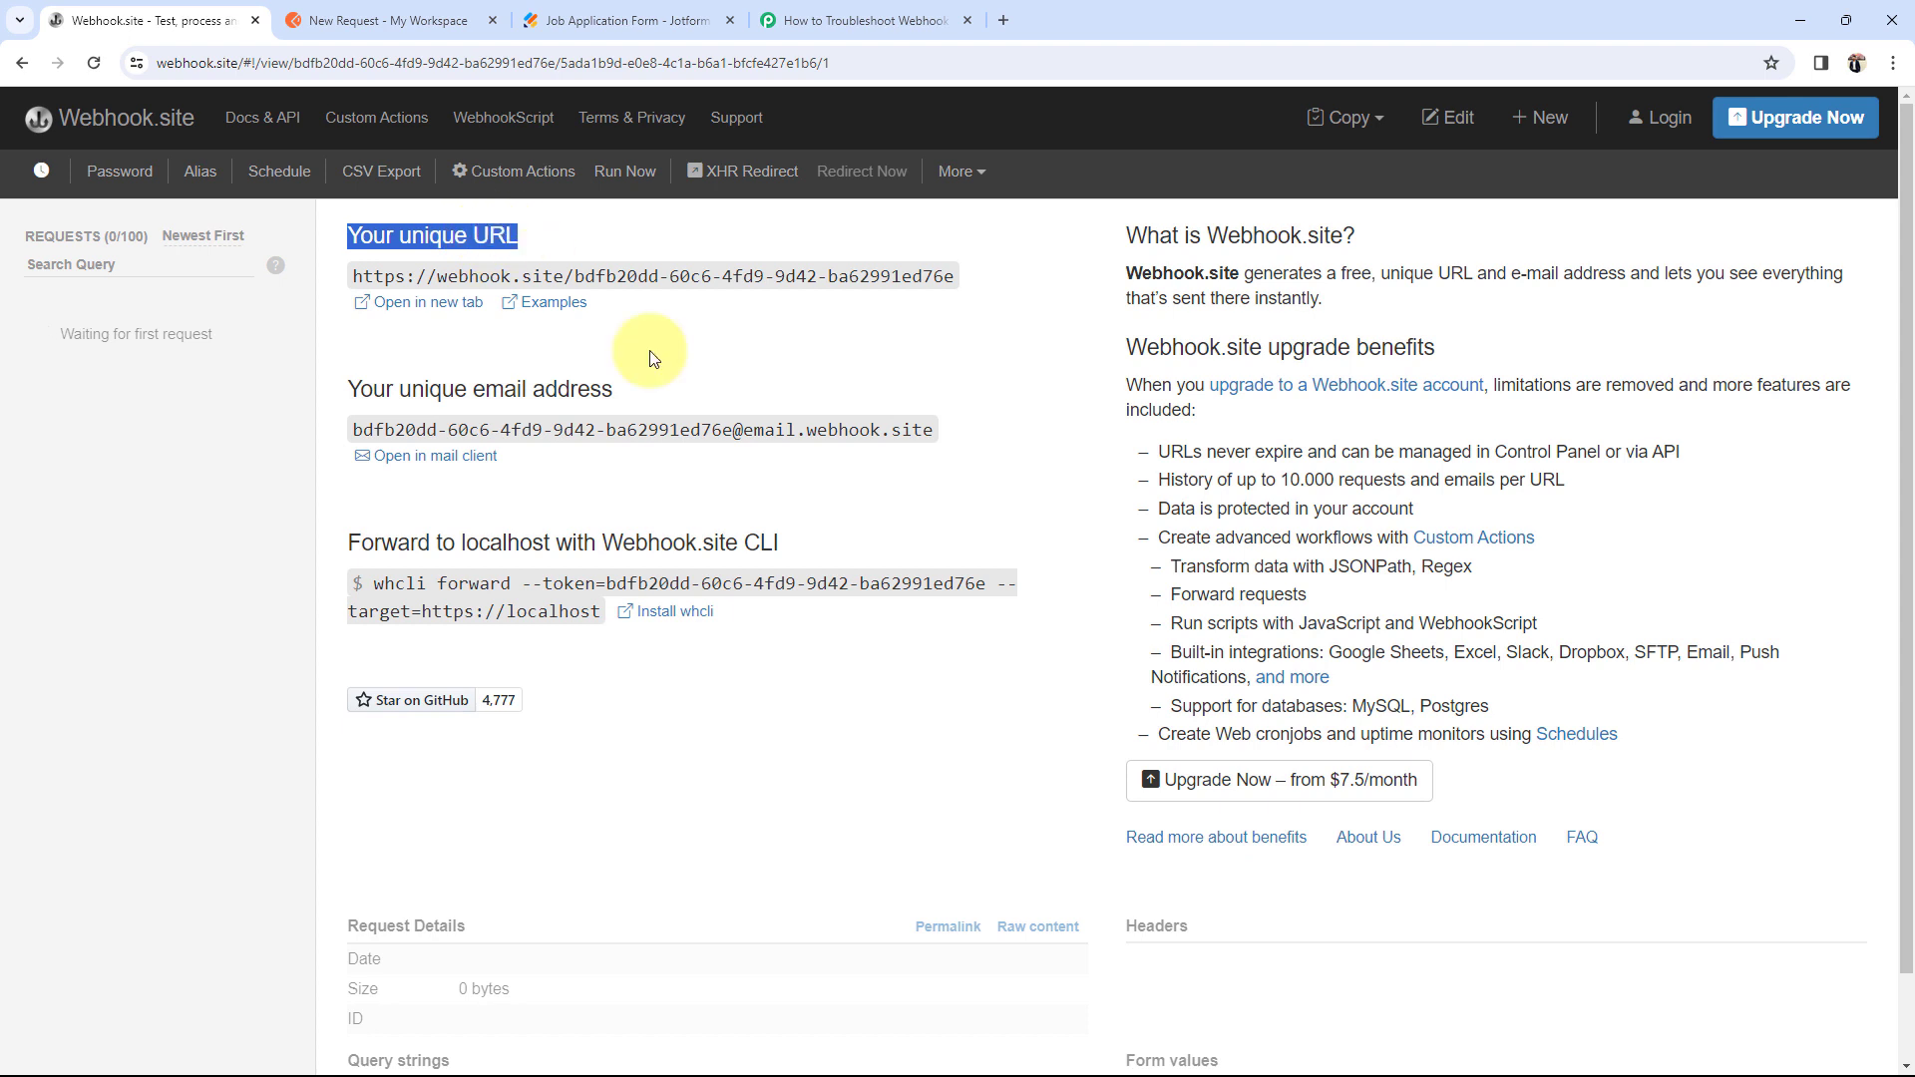
pyautogui.click(681, 383)
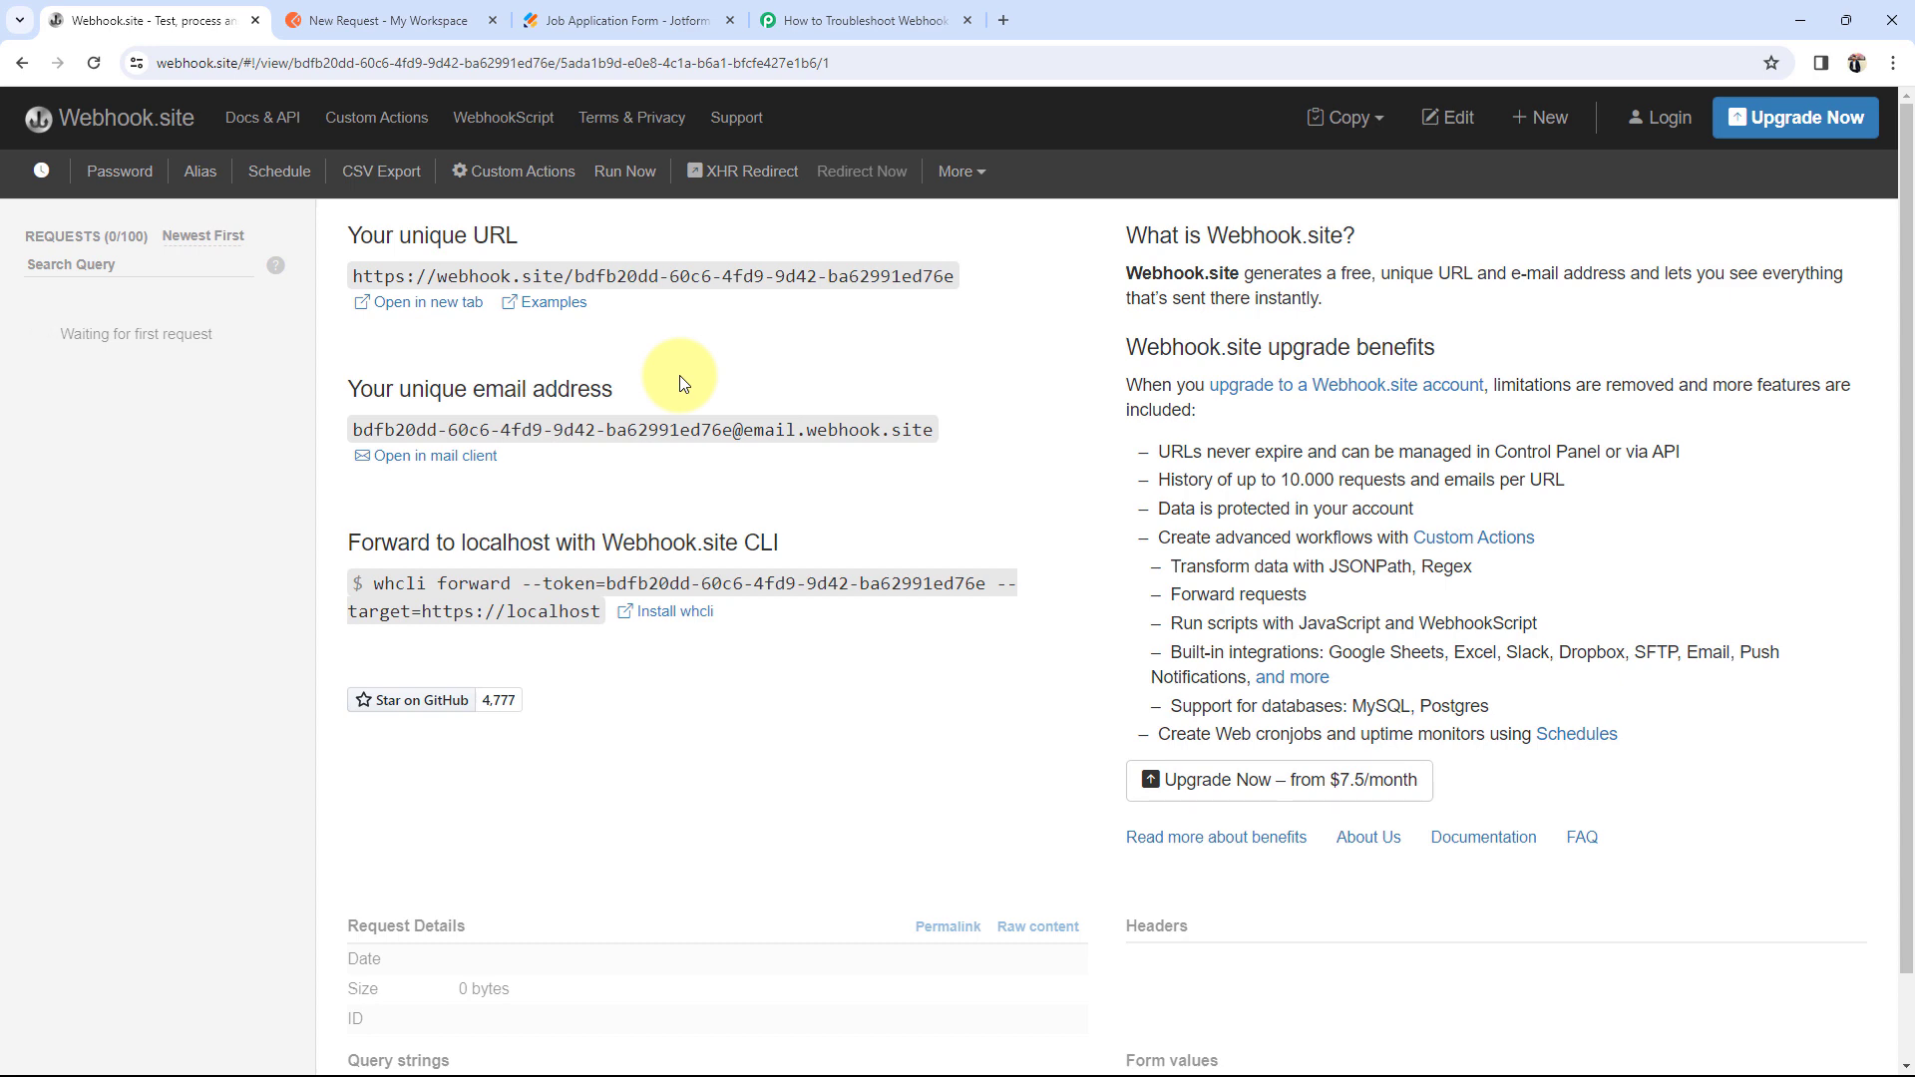
# Step: Compare the Pabbly workflow and Webhook.site pages, then bring up Postman's New Request
pyautogui.click(836, 12)
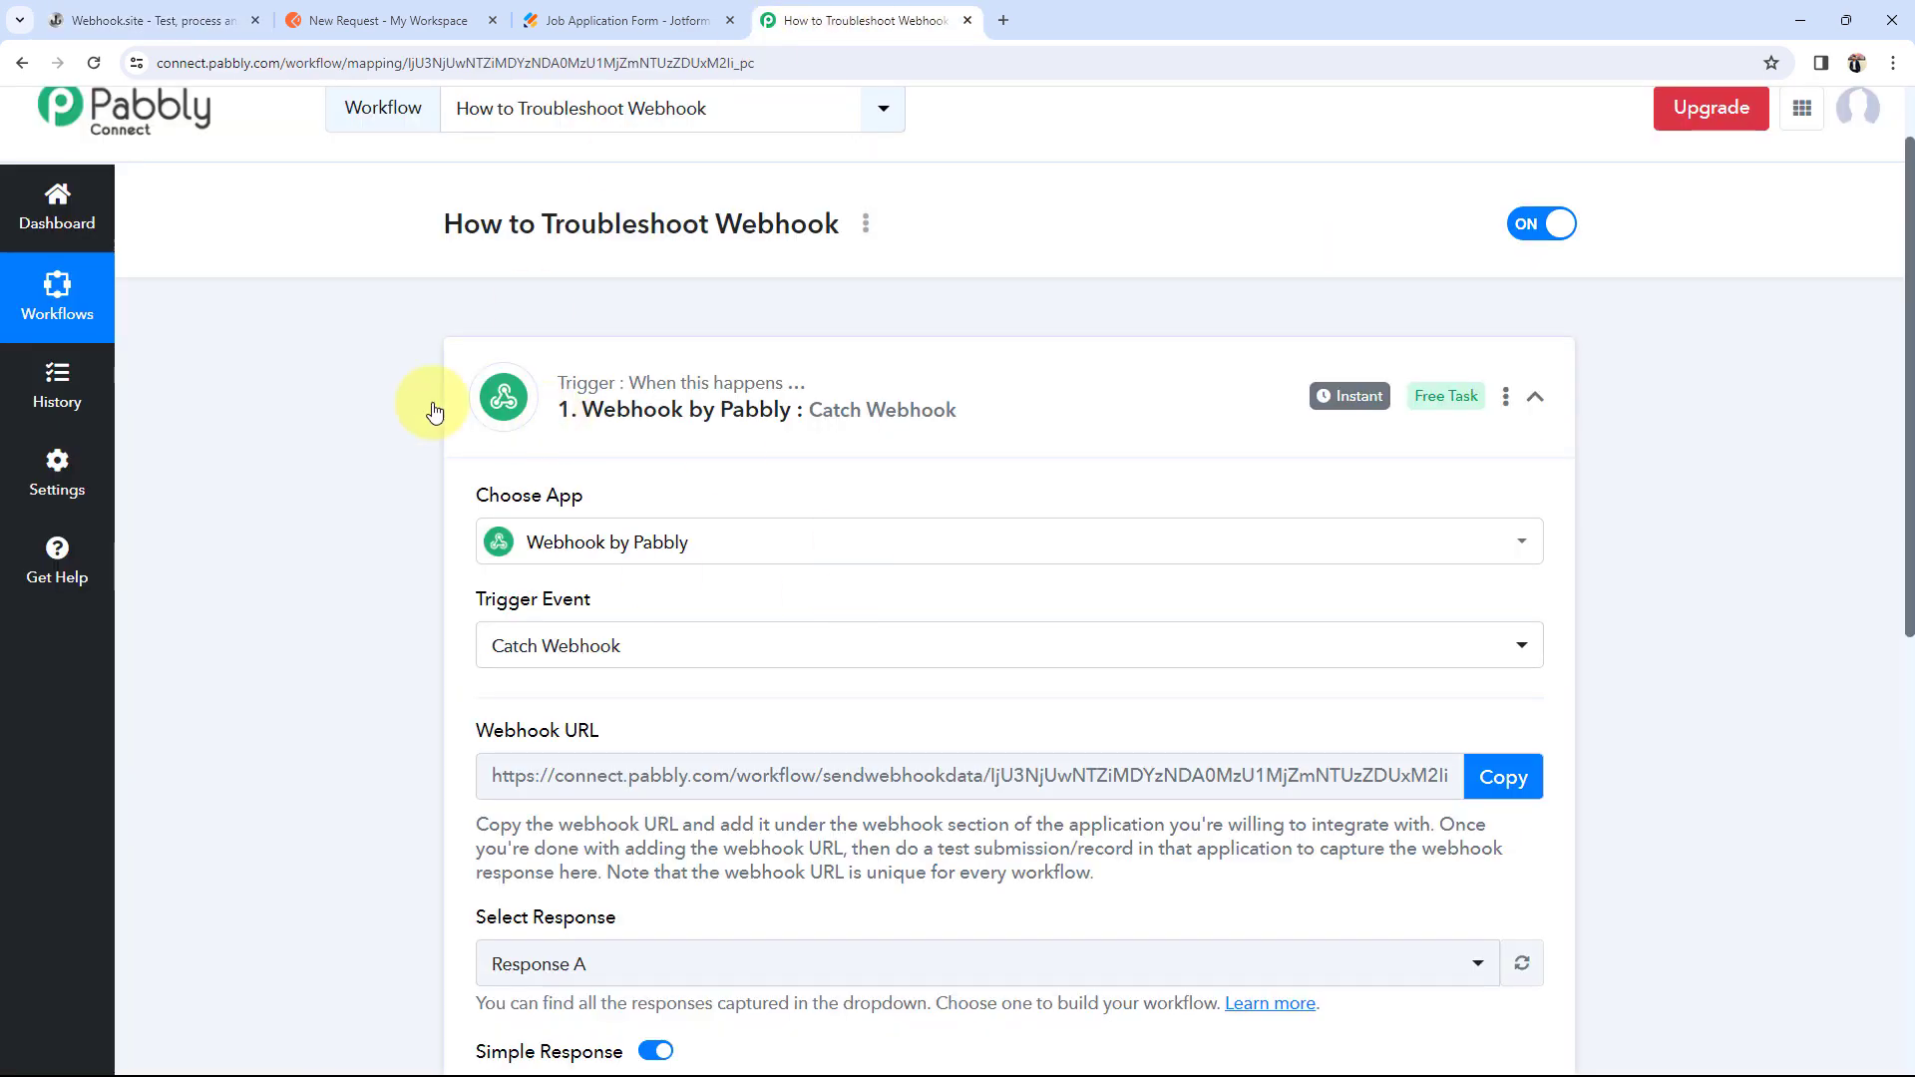
pyautogui.click(150, 20)
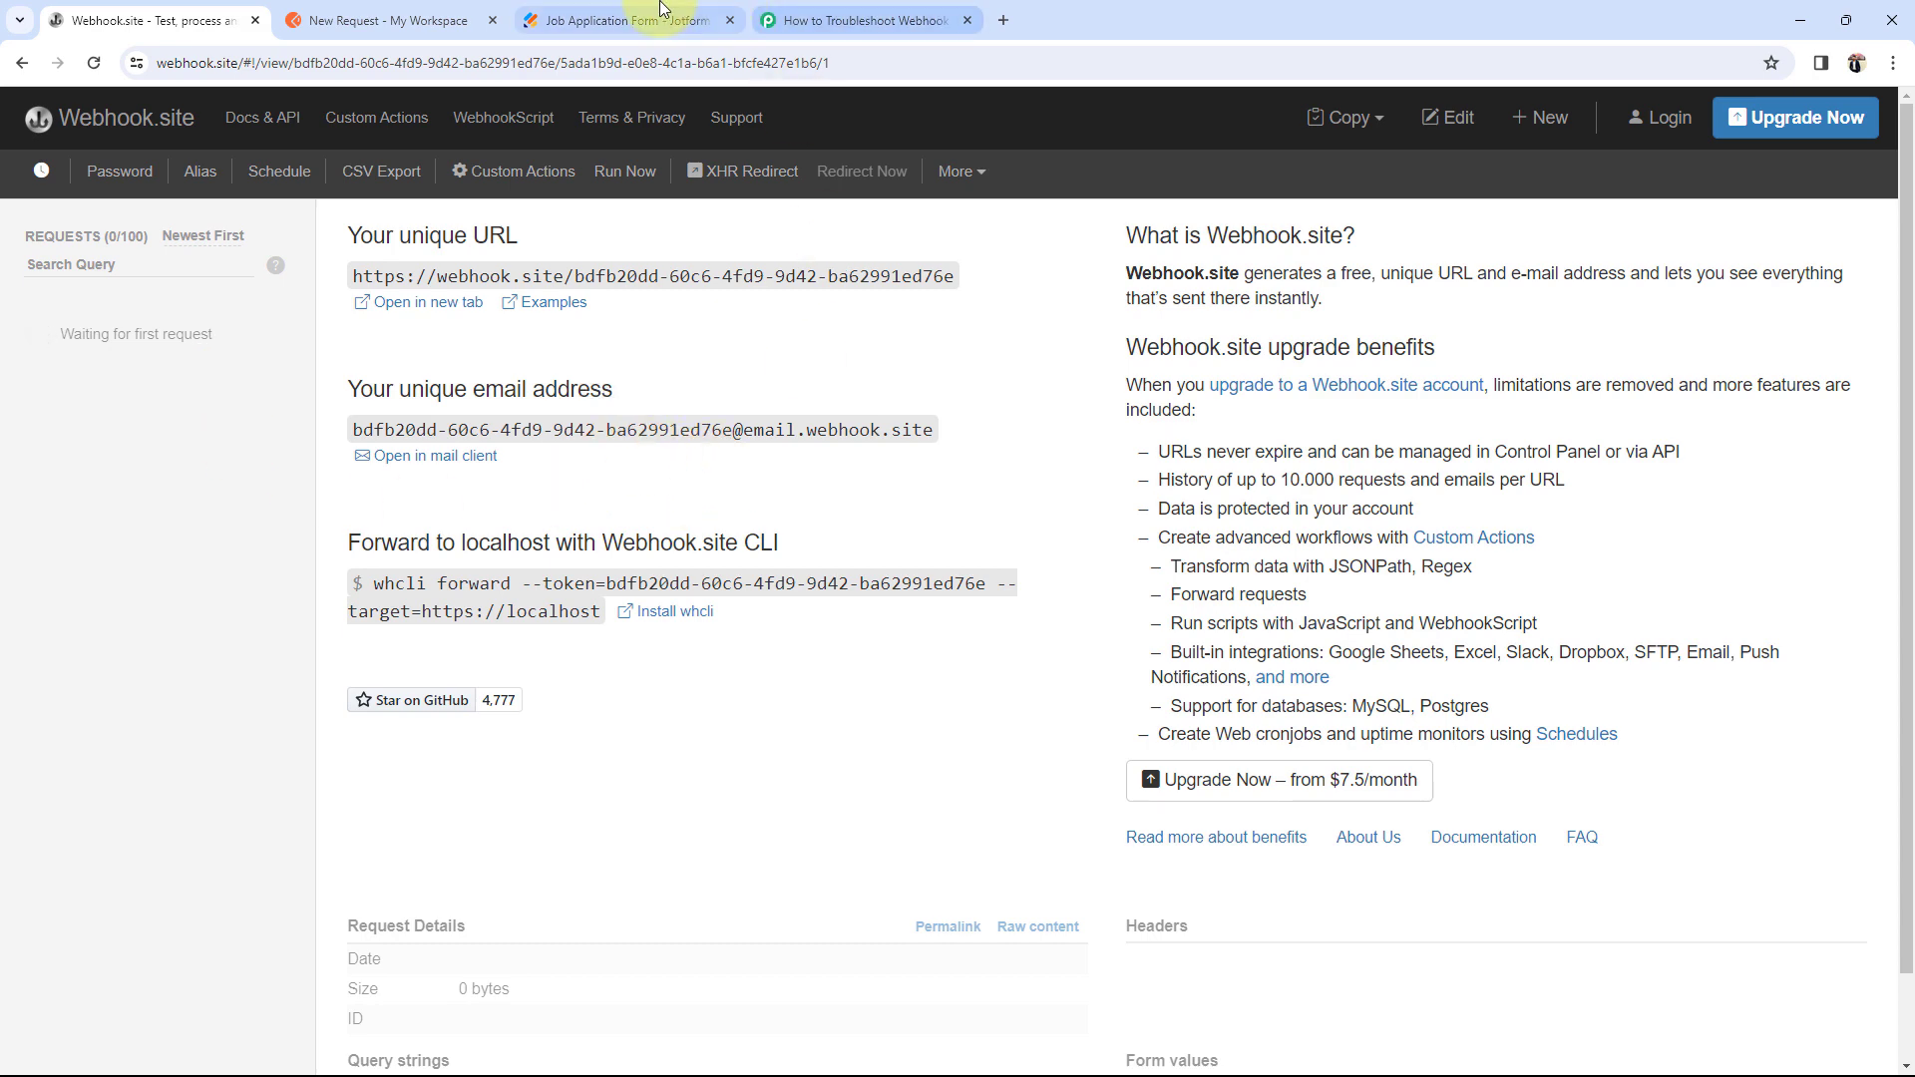
pyautogui.click(816, 12)
pyautogui.click(90, 18)
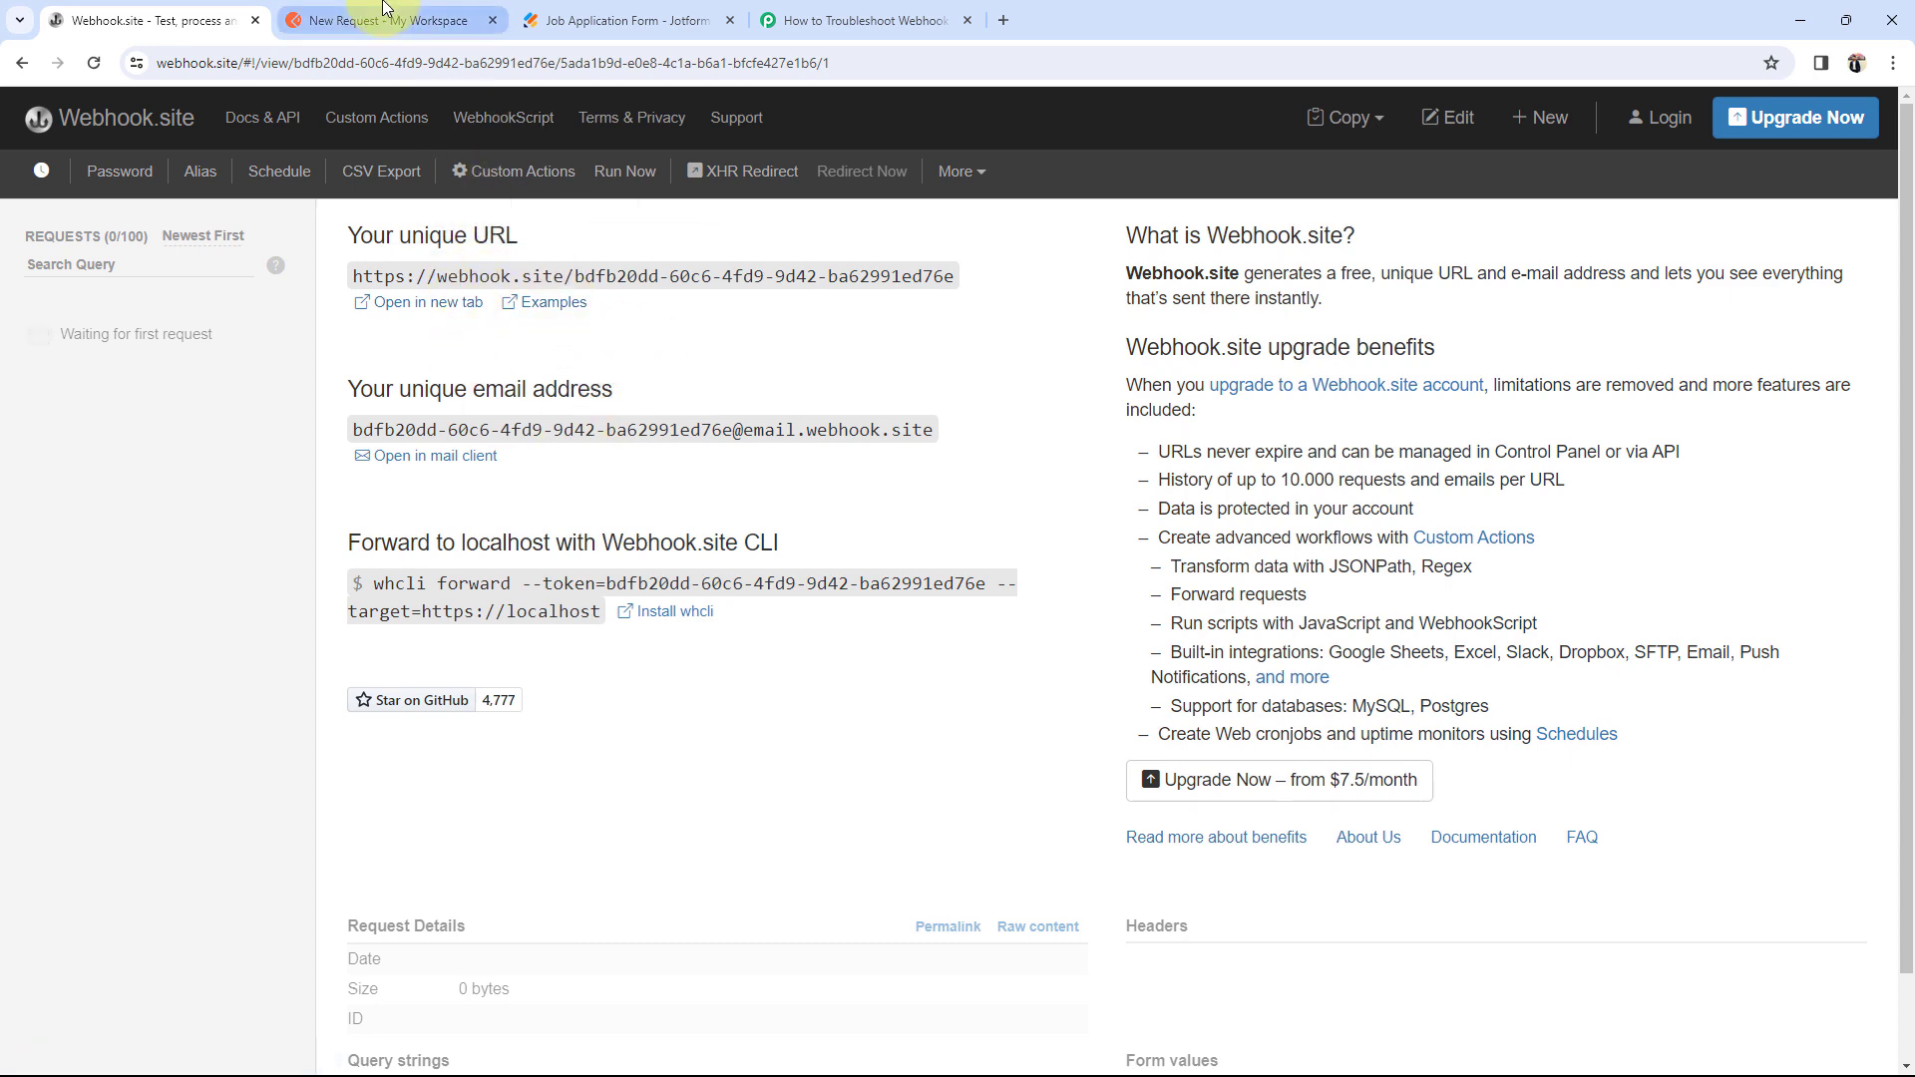
pyautogui.click(385, 20)
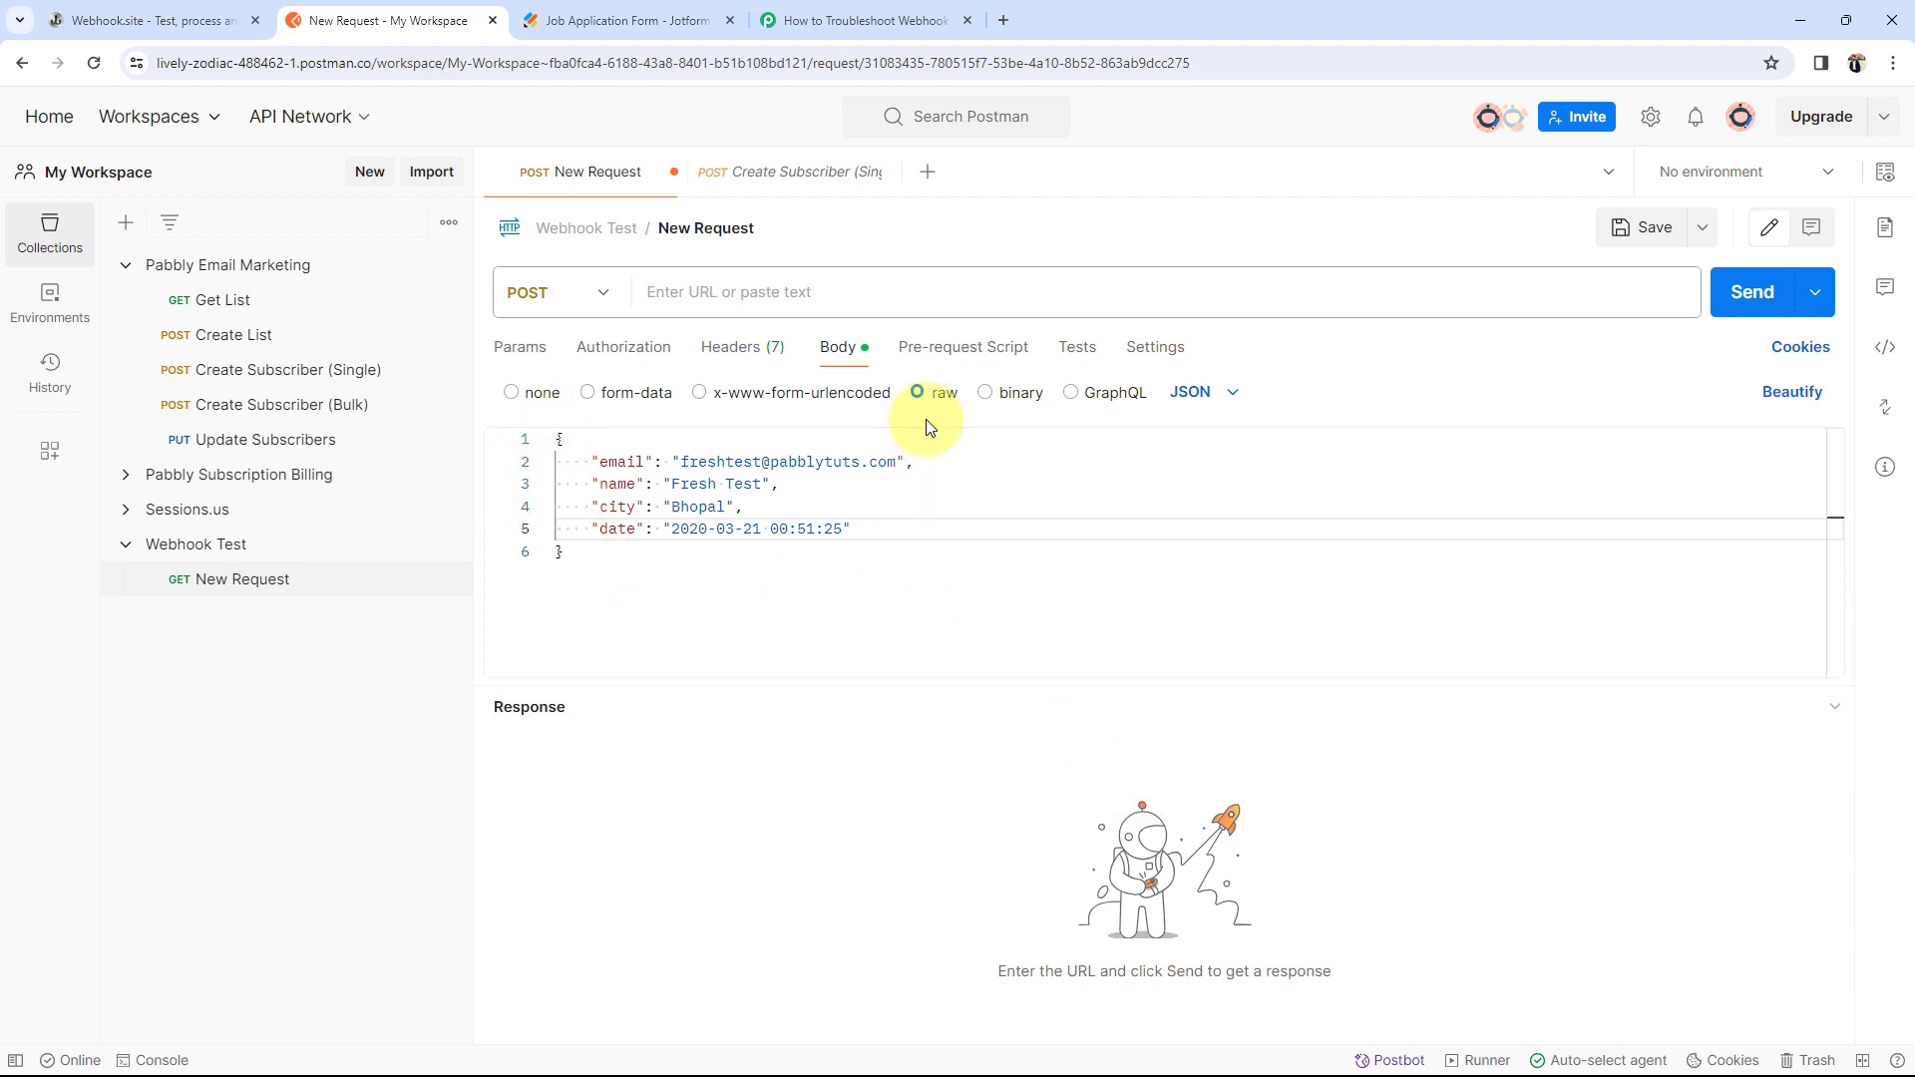
# Step: Paste the copied Webhook.site unique URL into the Postman request URL
pyautogui.click(170, 14)
pyautogui.click(439, 273)
pyautogui.click(384, 20)
pyautogui.click(707, 283)
pyautogui.hotkey('ctrl', 'v')
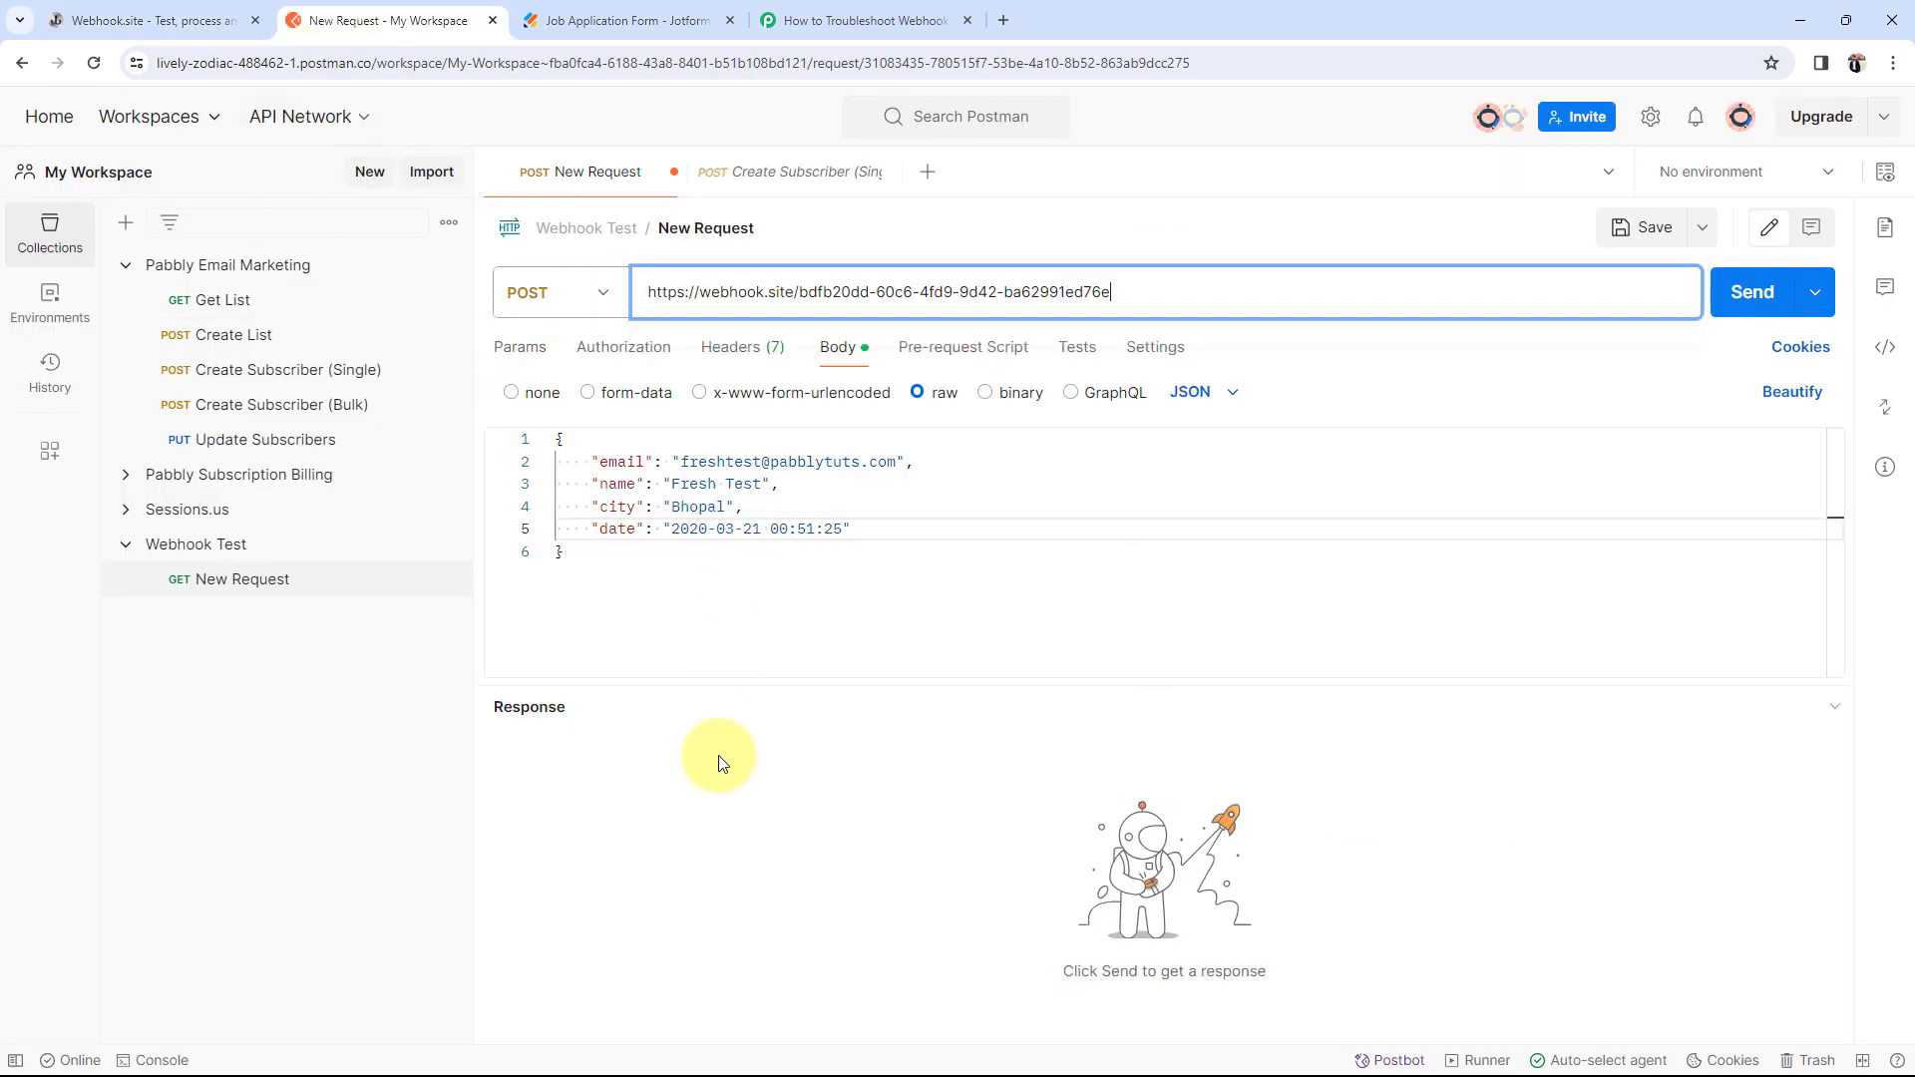
pyautogui.click(726, 788)
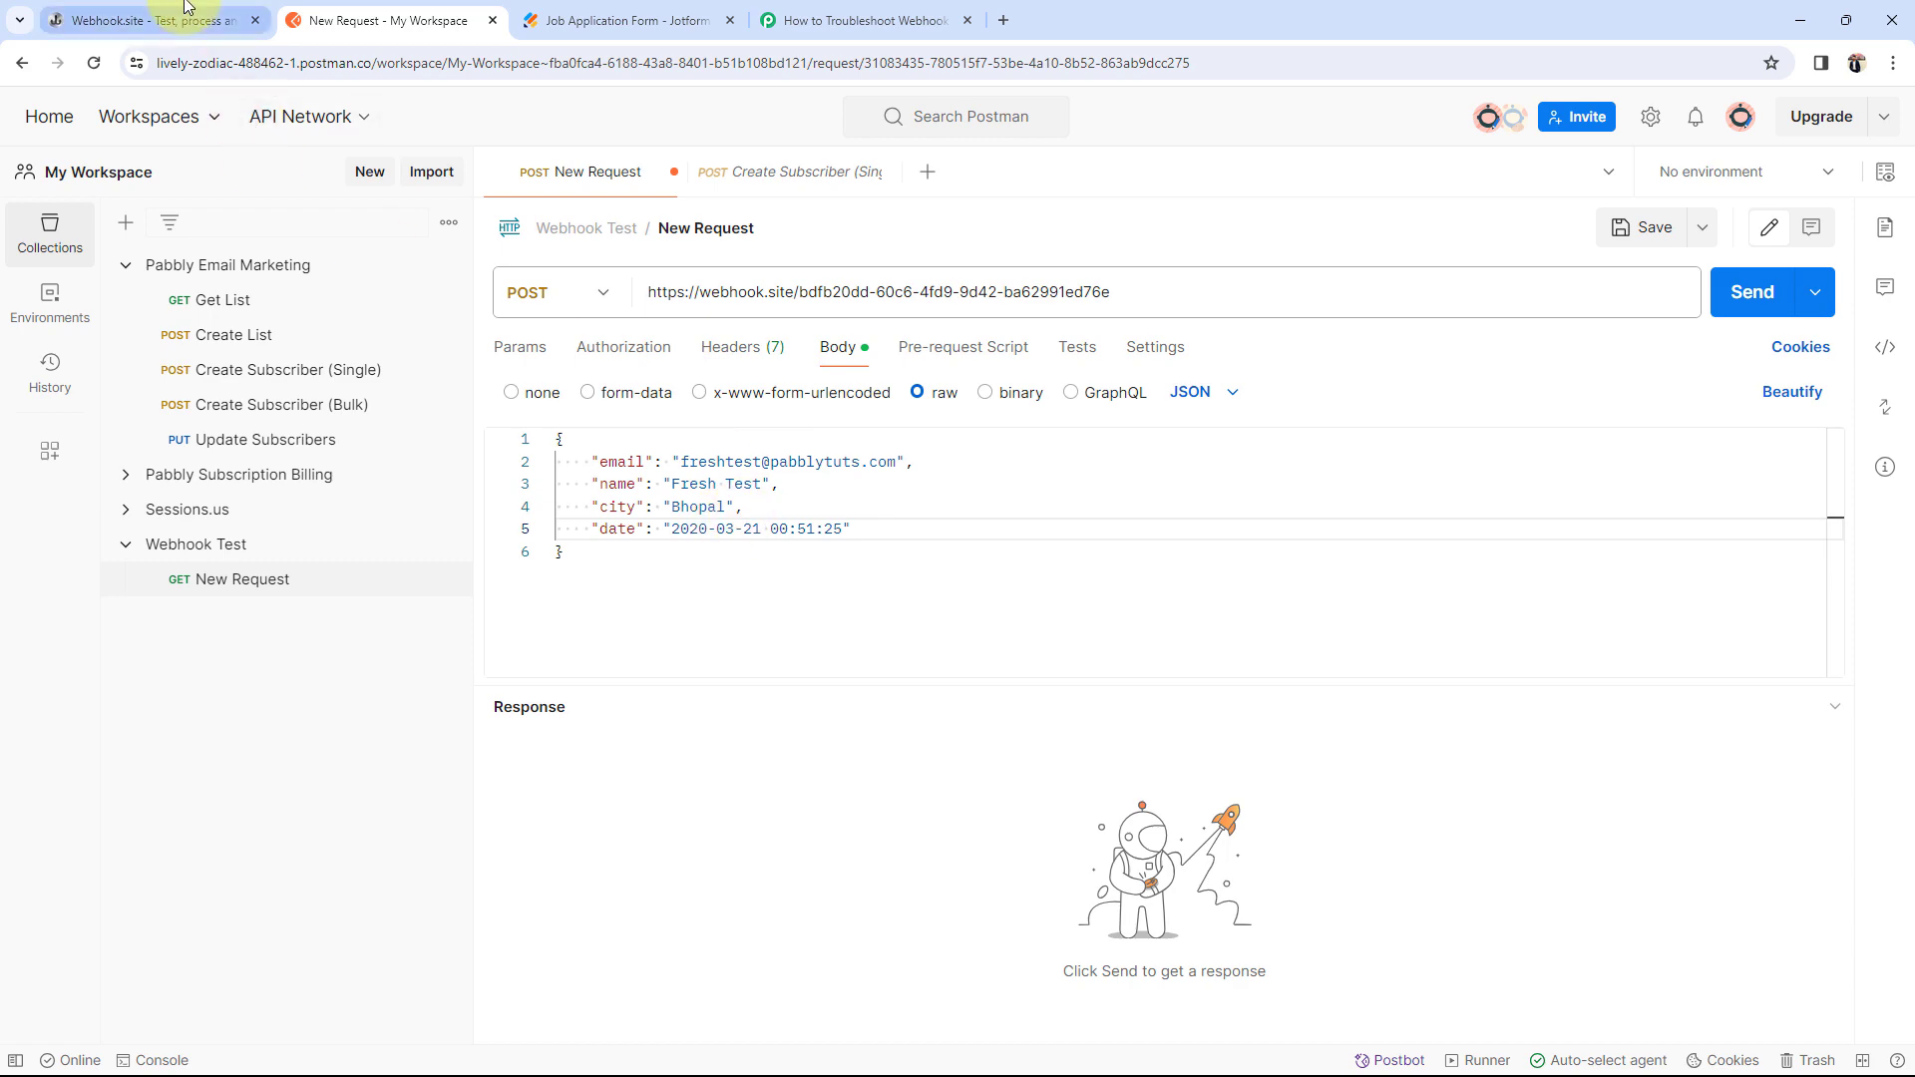
# Step: Compare the Webhook.site, Postman and Pabbly tabs before sending the request
pyautogui.click(170, 18)
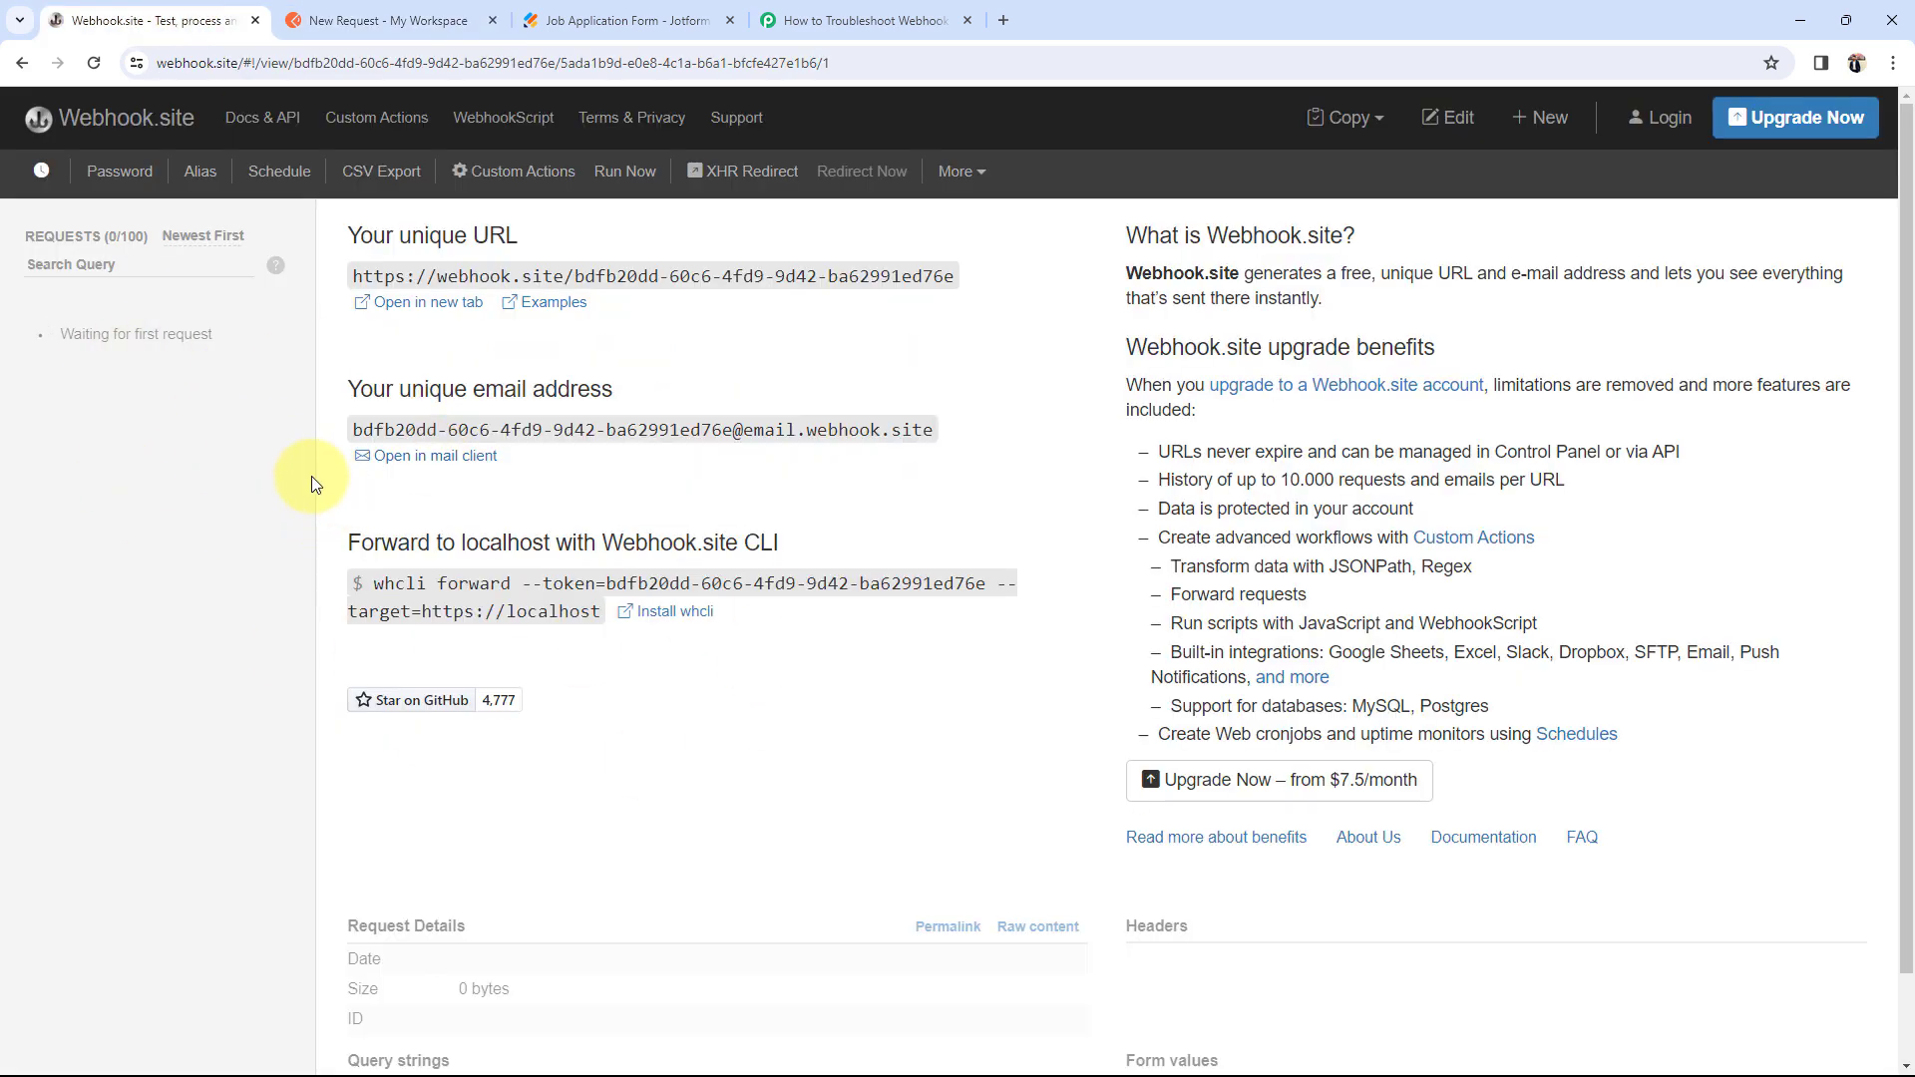
pyautogui.click(389, 20)
pyautogui.click(858, 19)
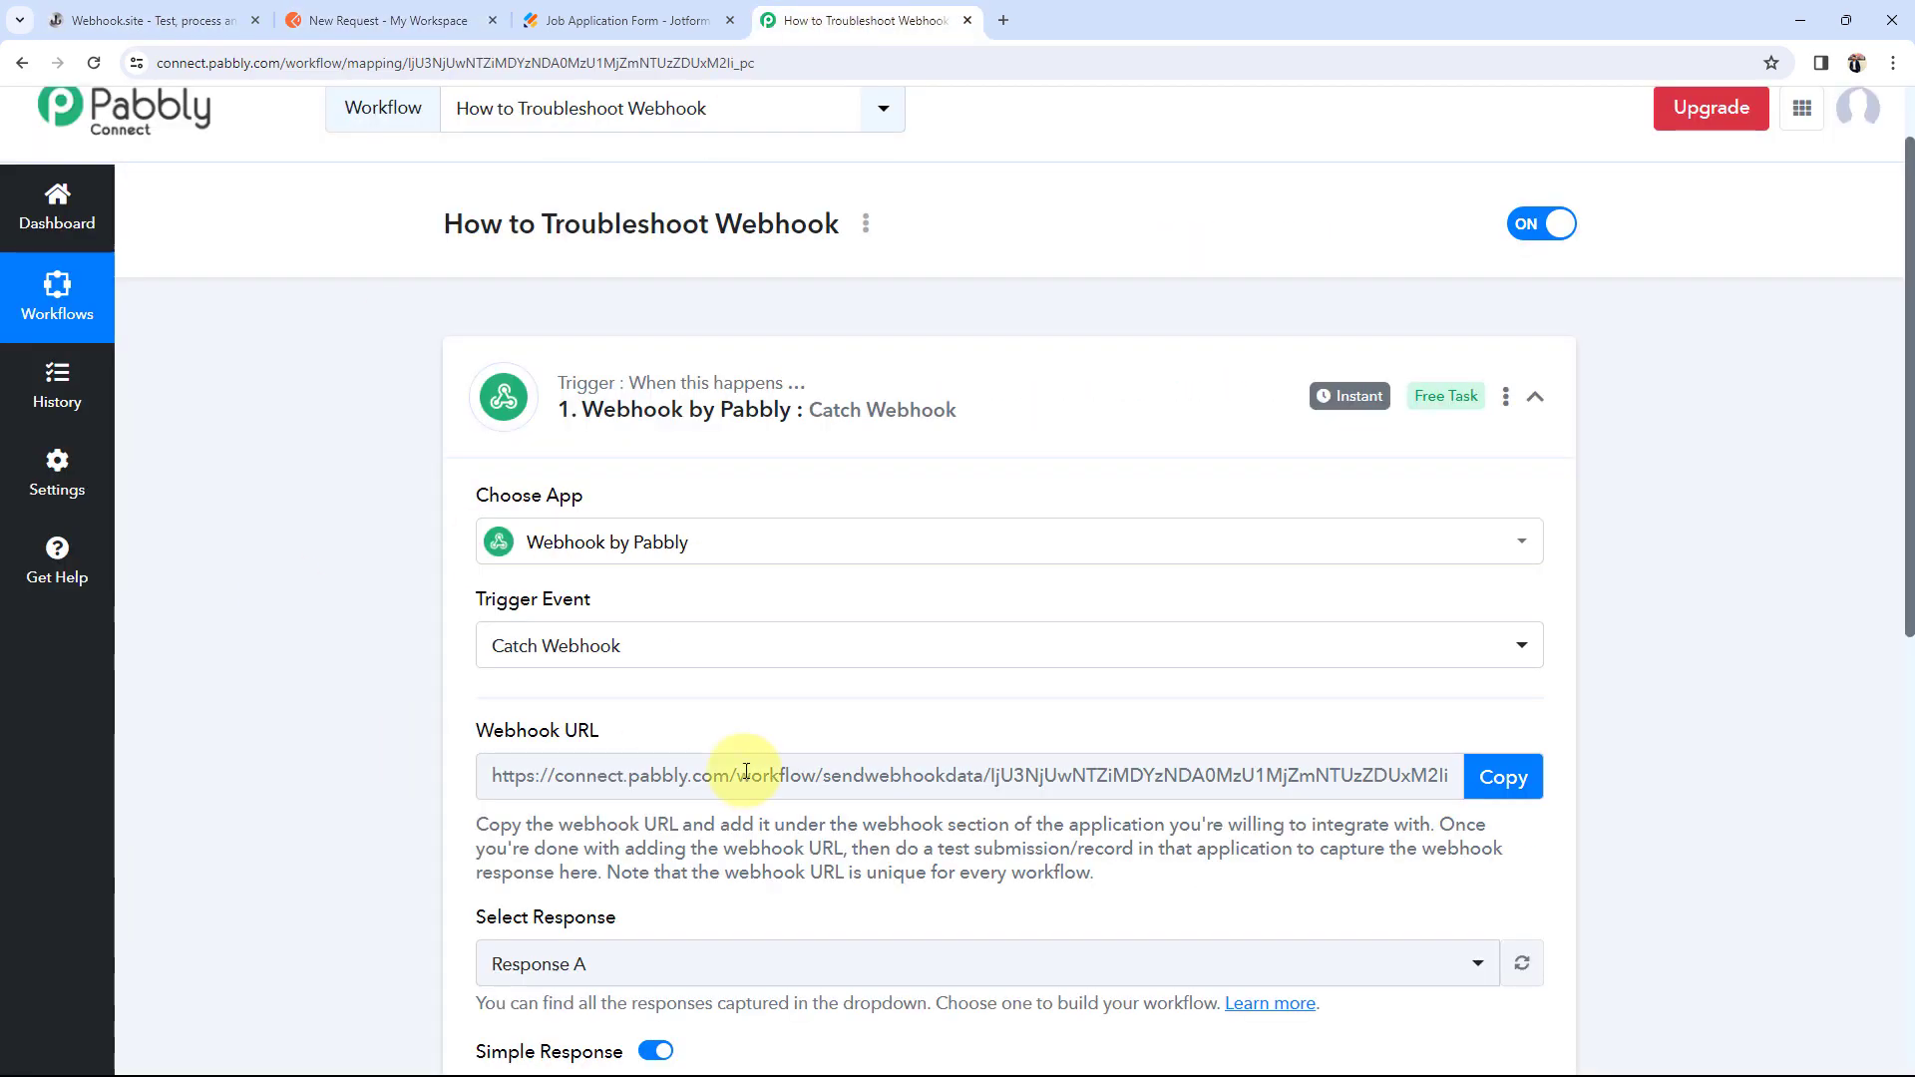
pyautogui.moveTo(489, 736)
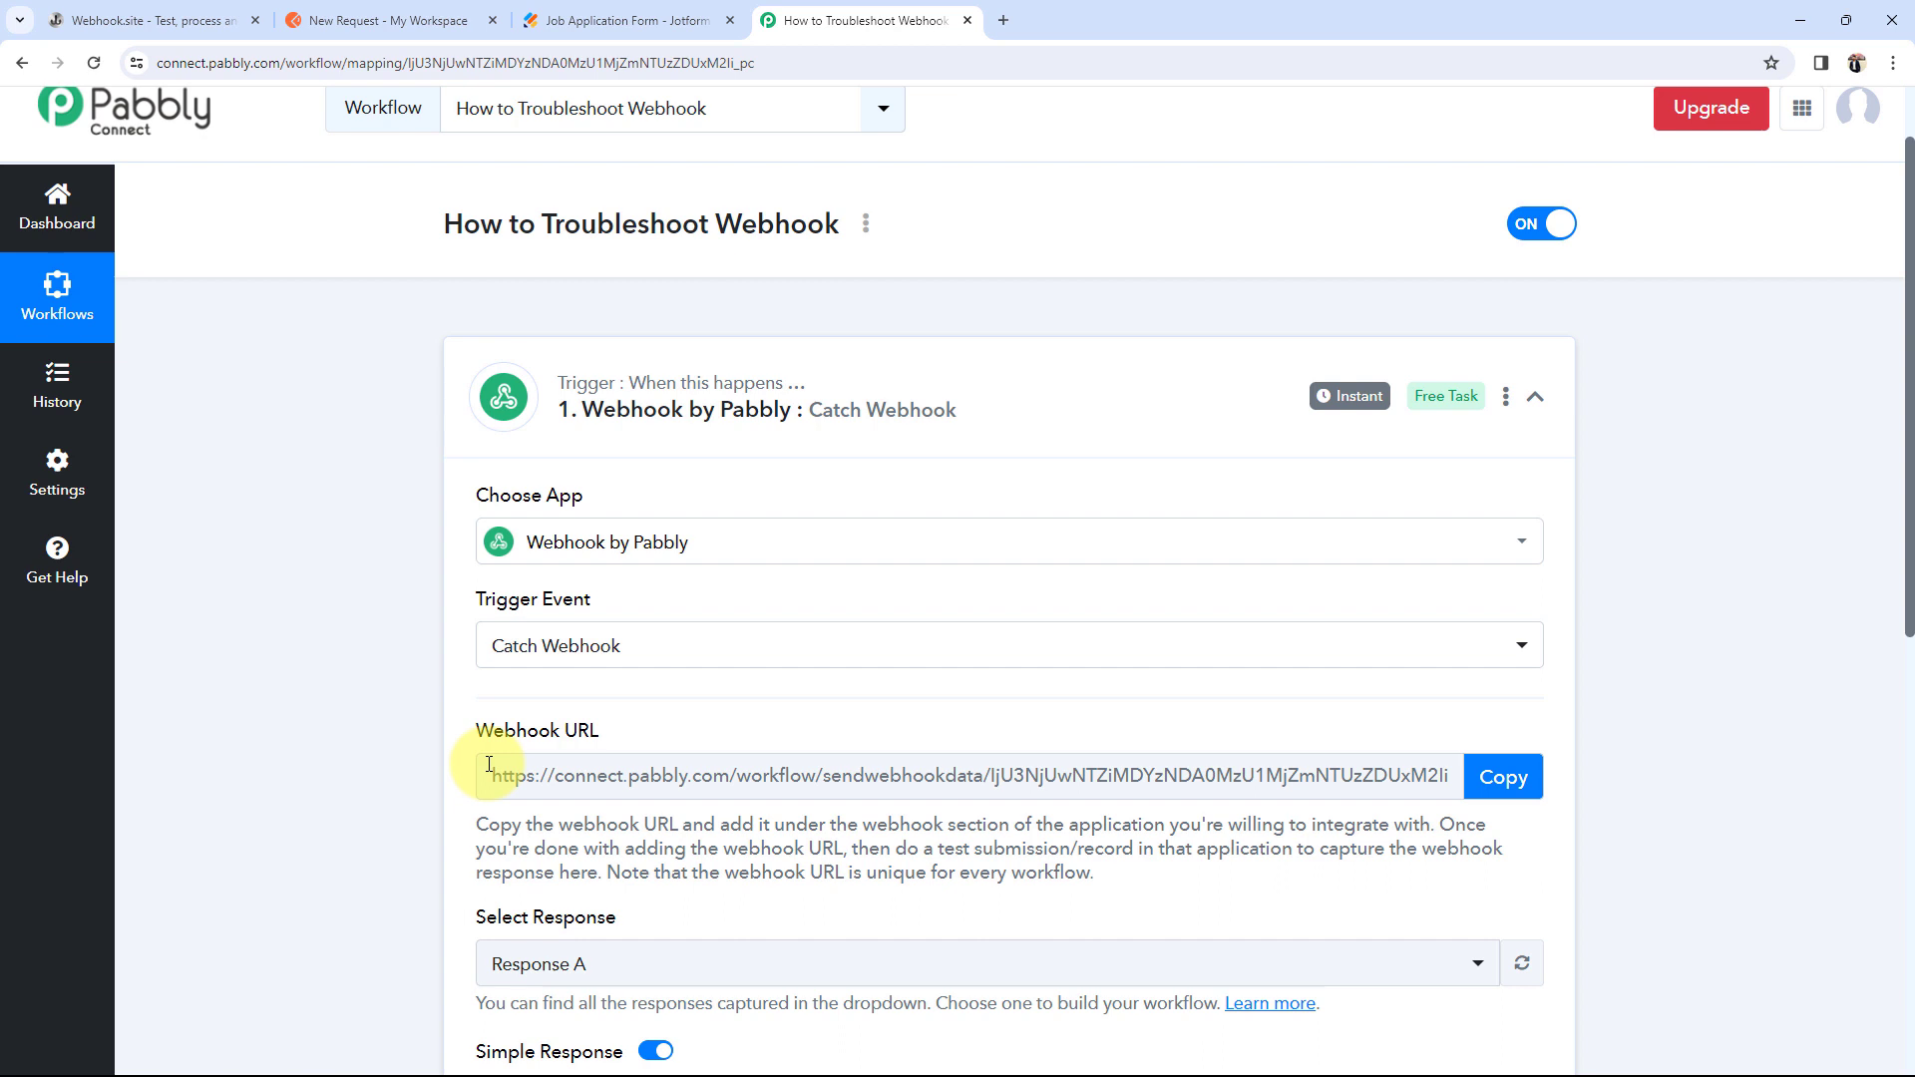
pyautogui.click(399, 18)
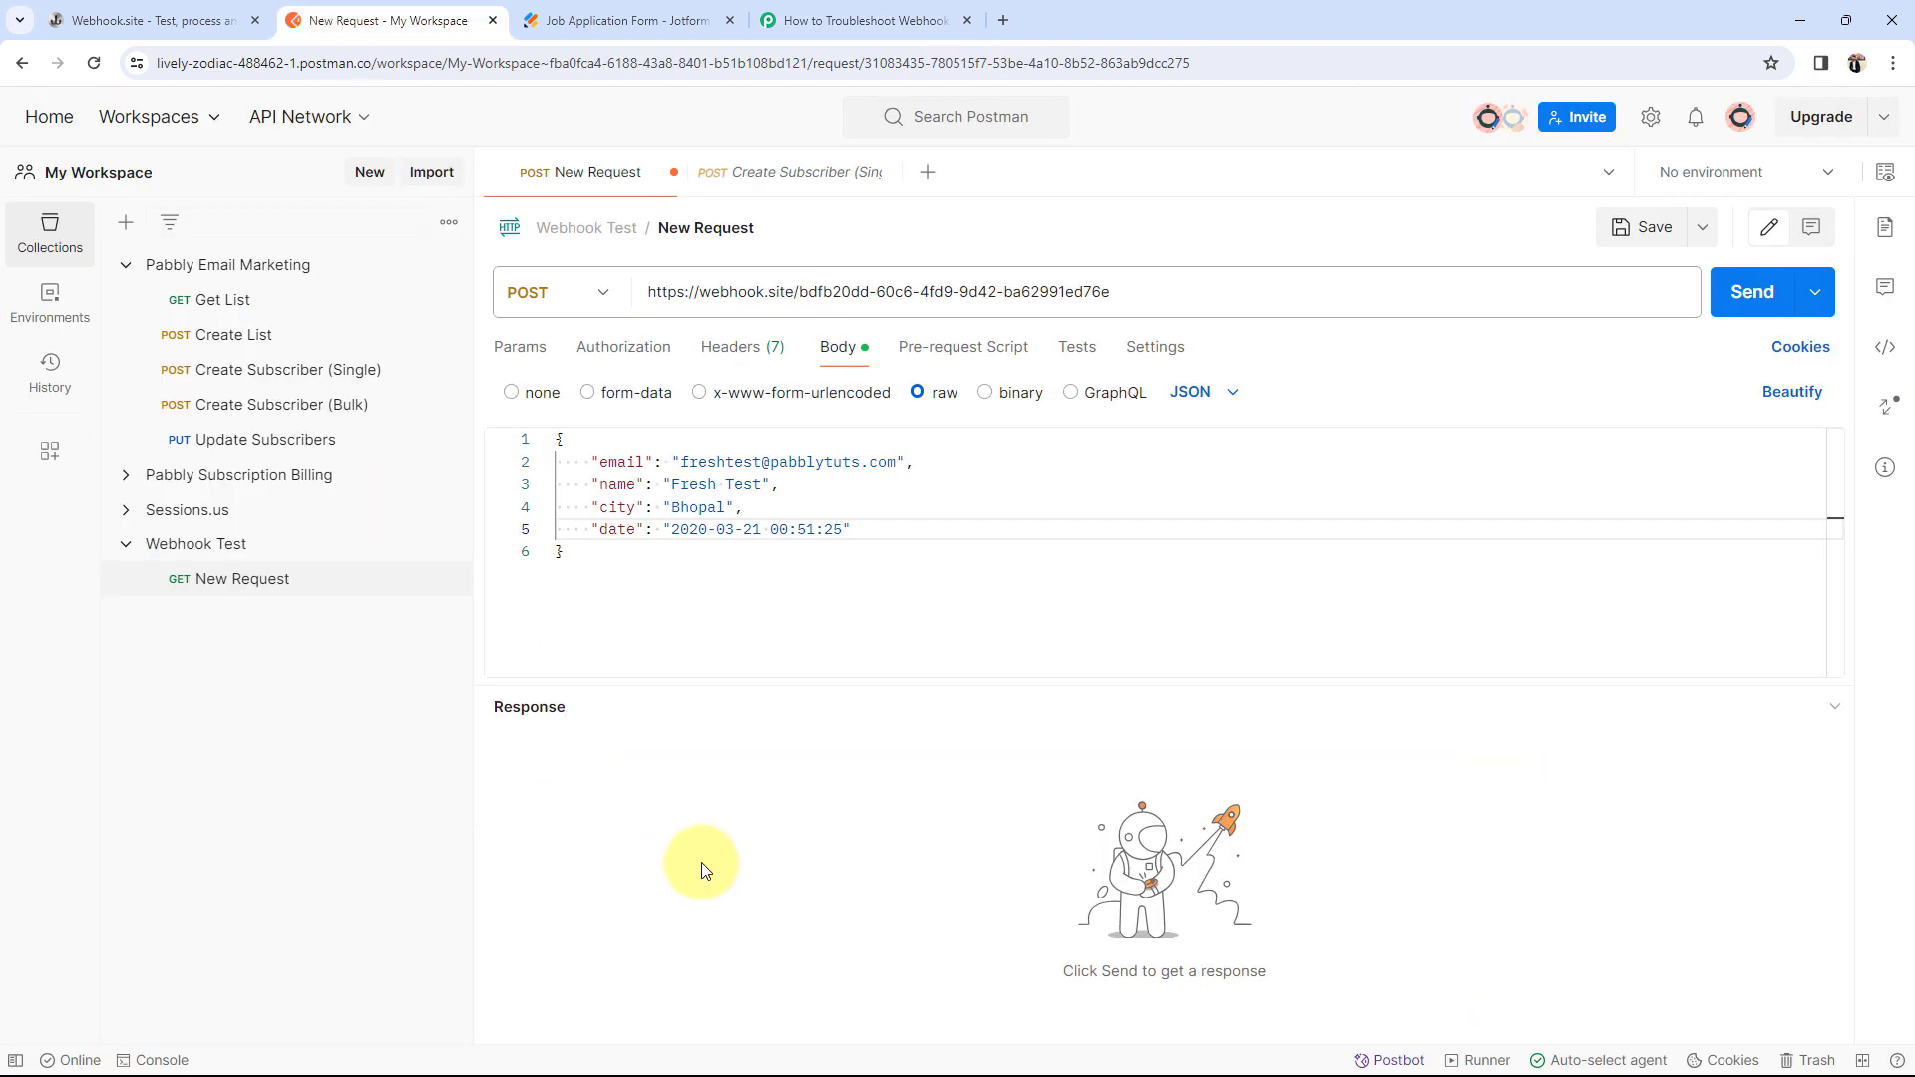
pyautogui.click(150, 20)
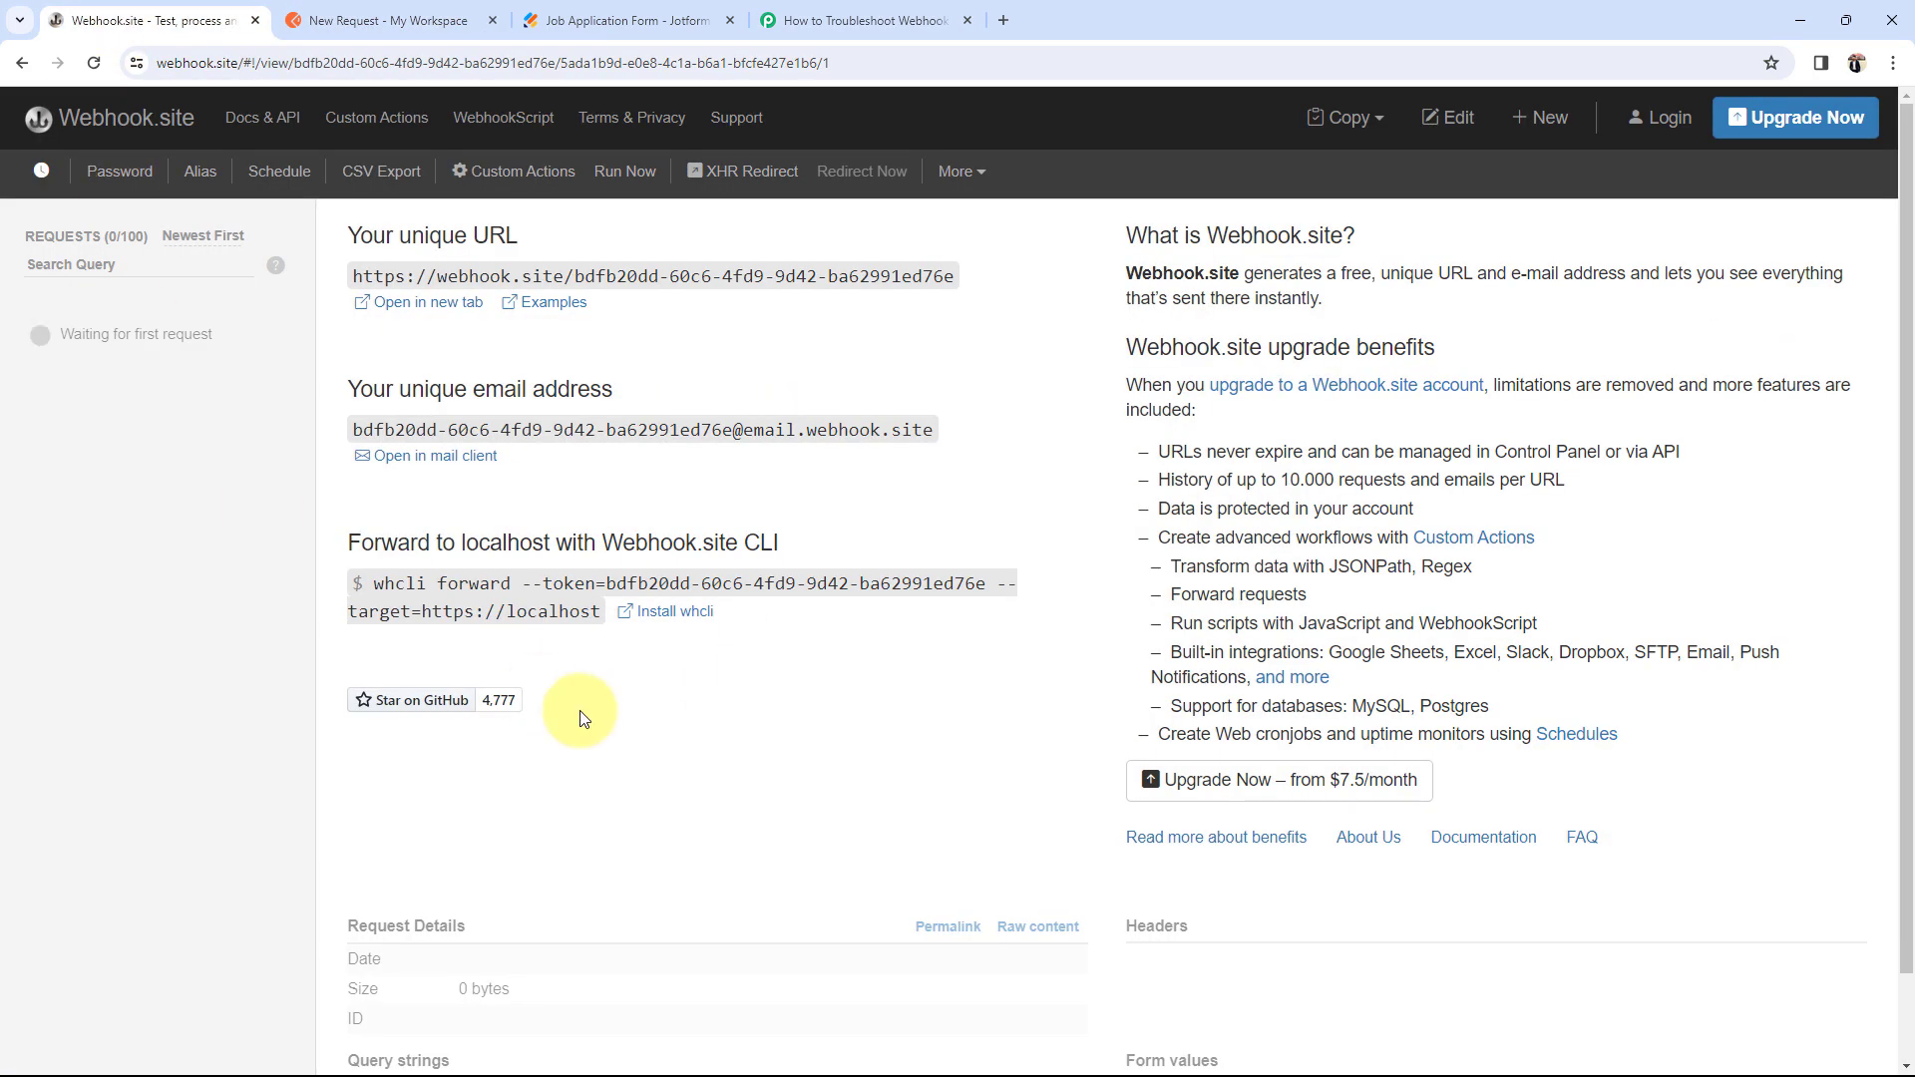
pyautogui.click(404, 18)
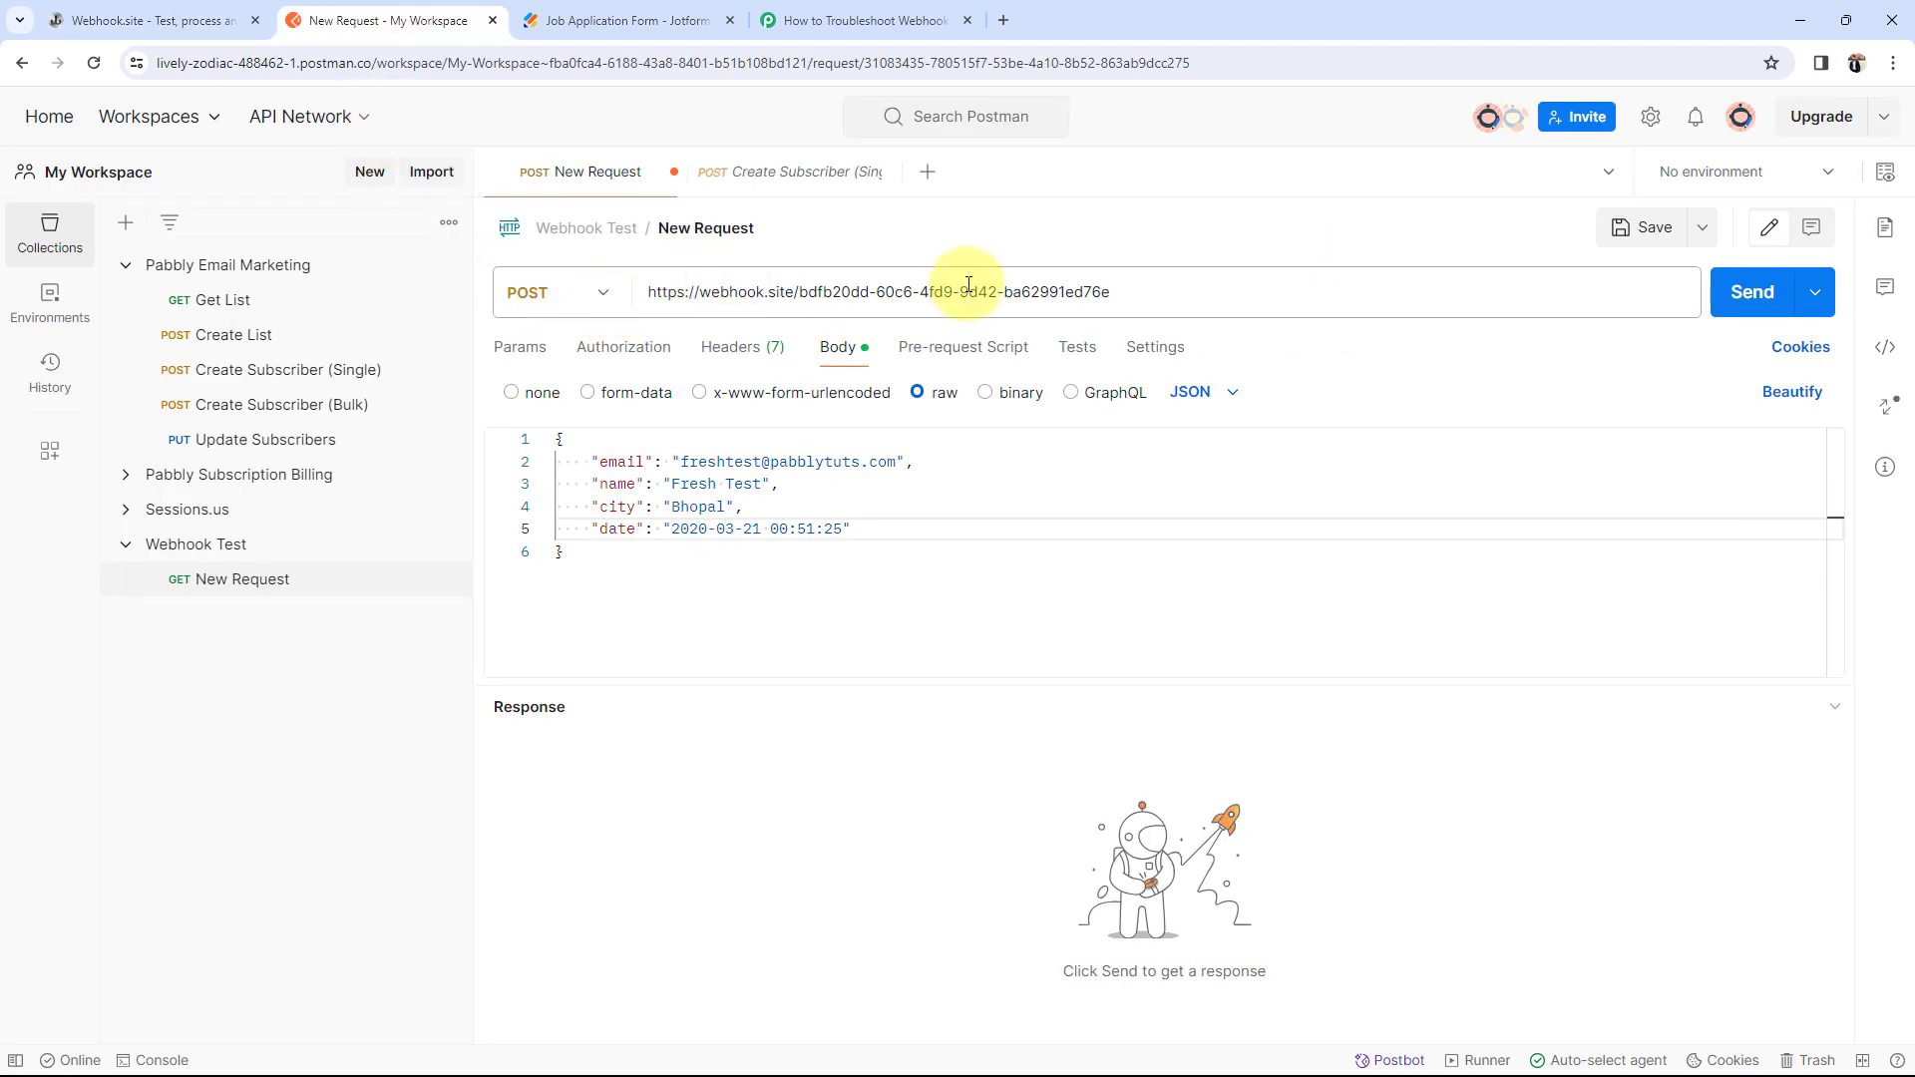
pyautogui.click(195, 20)
pyautogui.hotkey('ctrl', 'Tab')
pyautogui.click(866, 20)
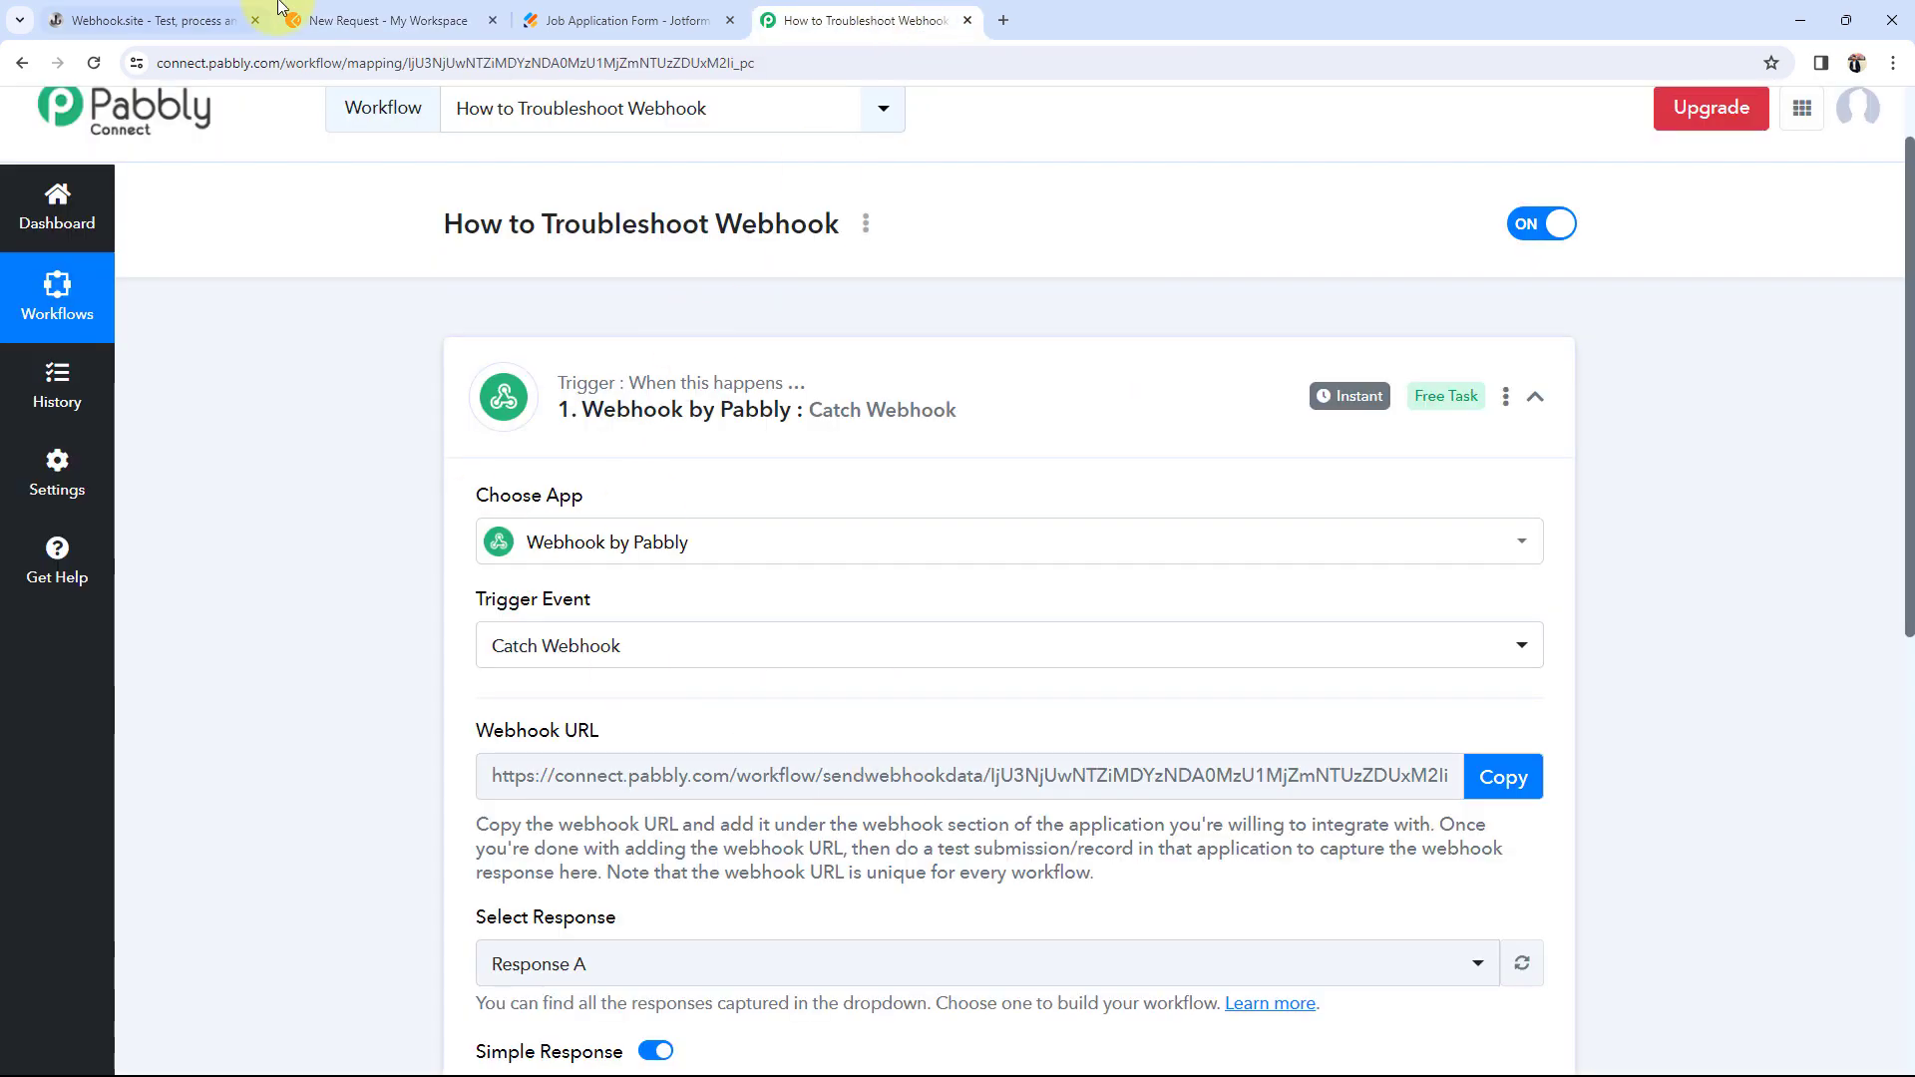
pyautogui.hotkey('ctrl', 'Tab')
pyautogui.hotkey('ctrl', 'Tab')
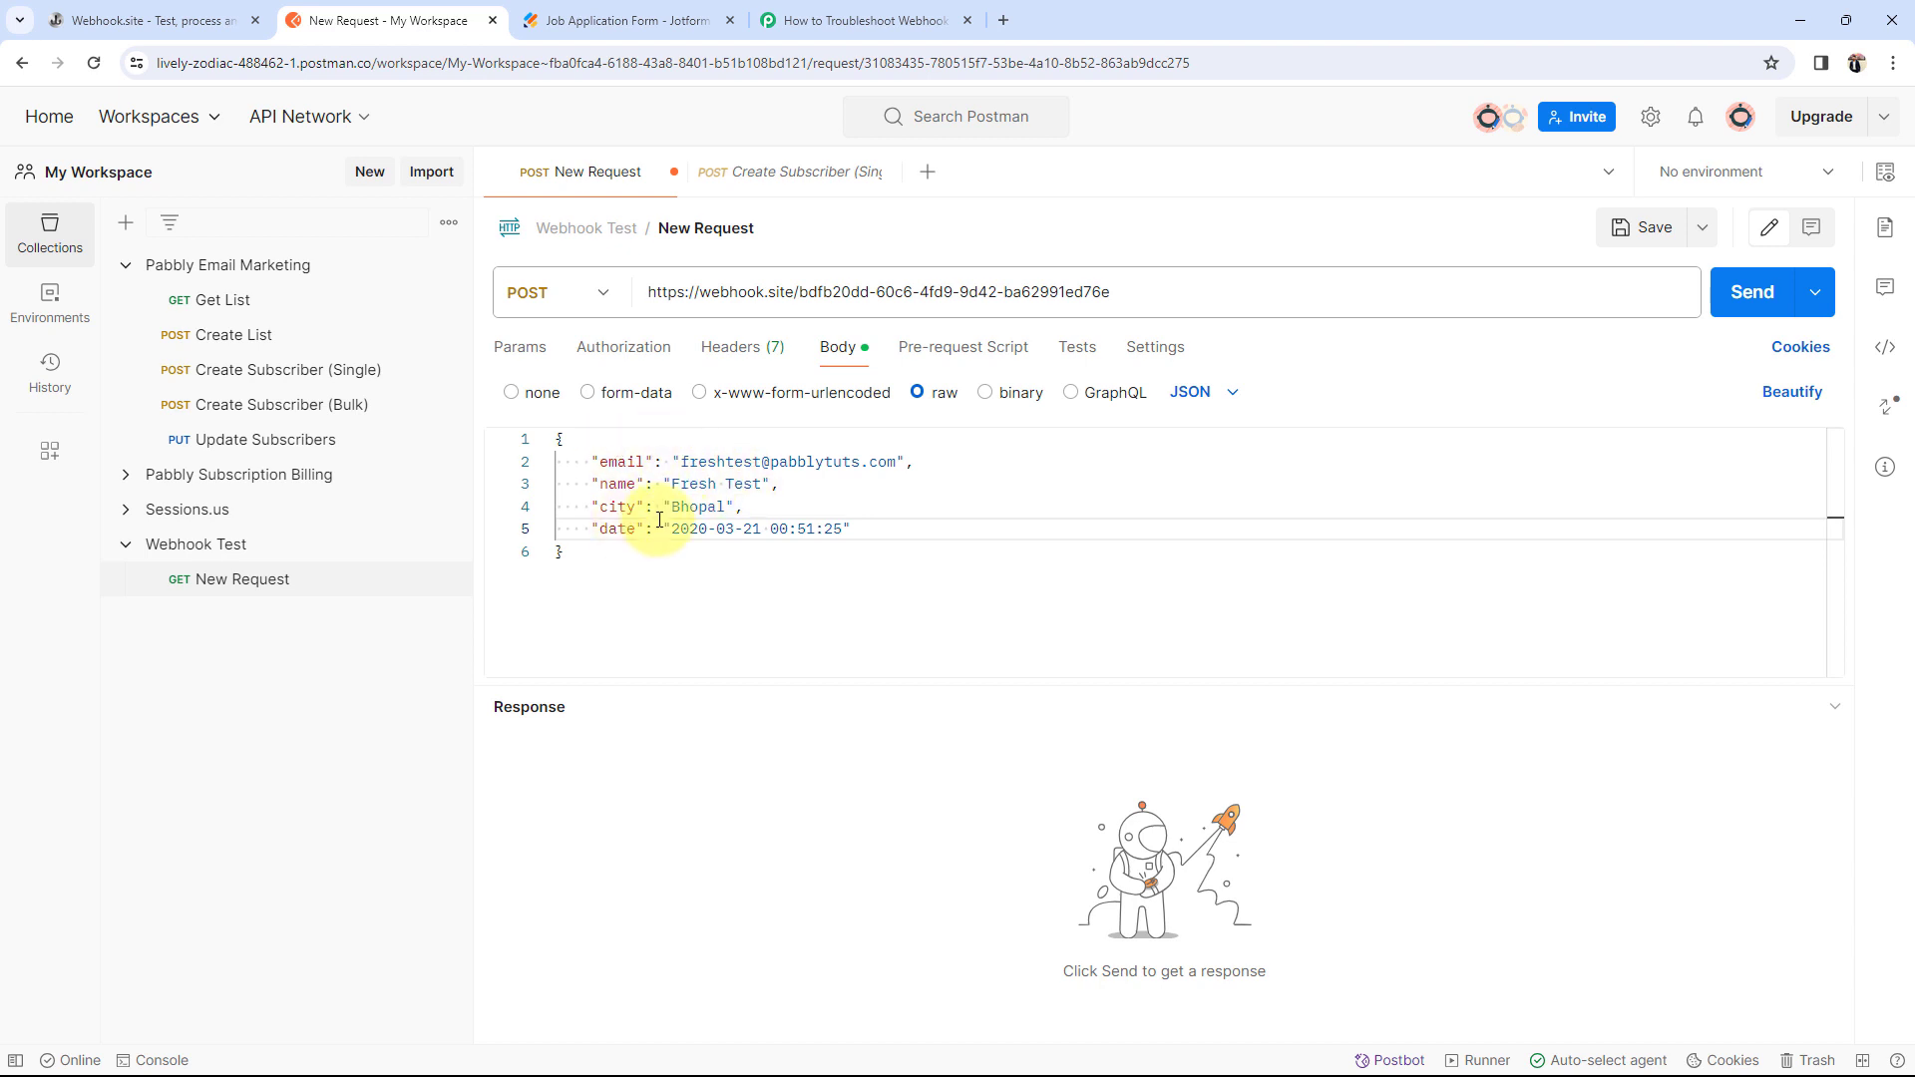
# Step: Send the Postman request and inspect the received JSON with email, name, city and date on Webhook.site
pyautogui.click(1759, 300)
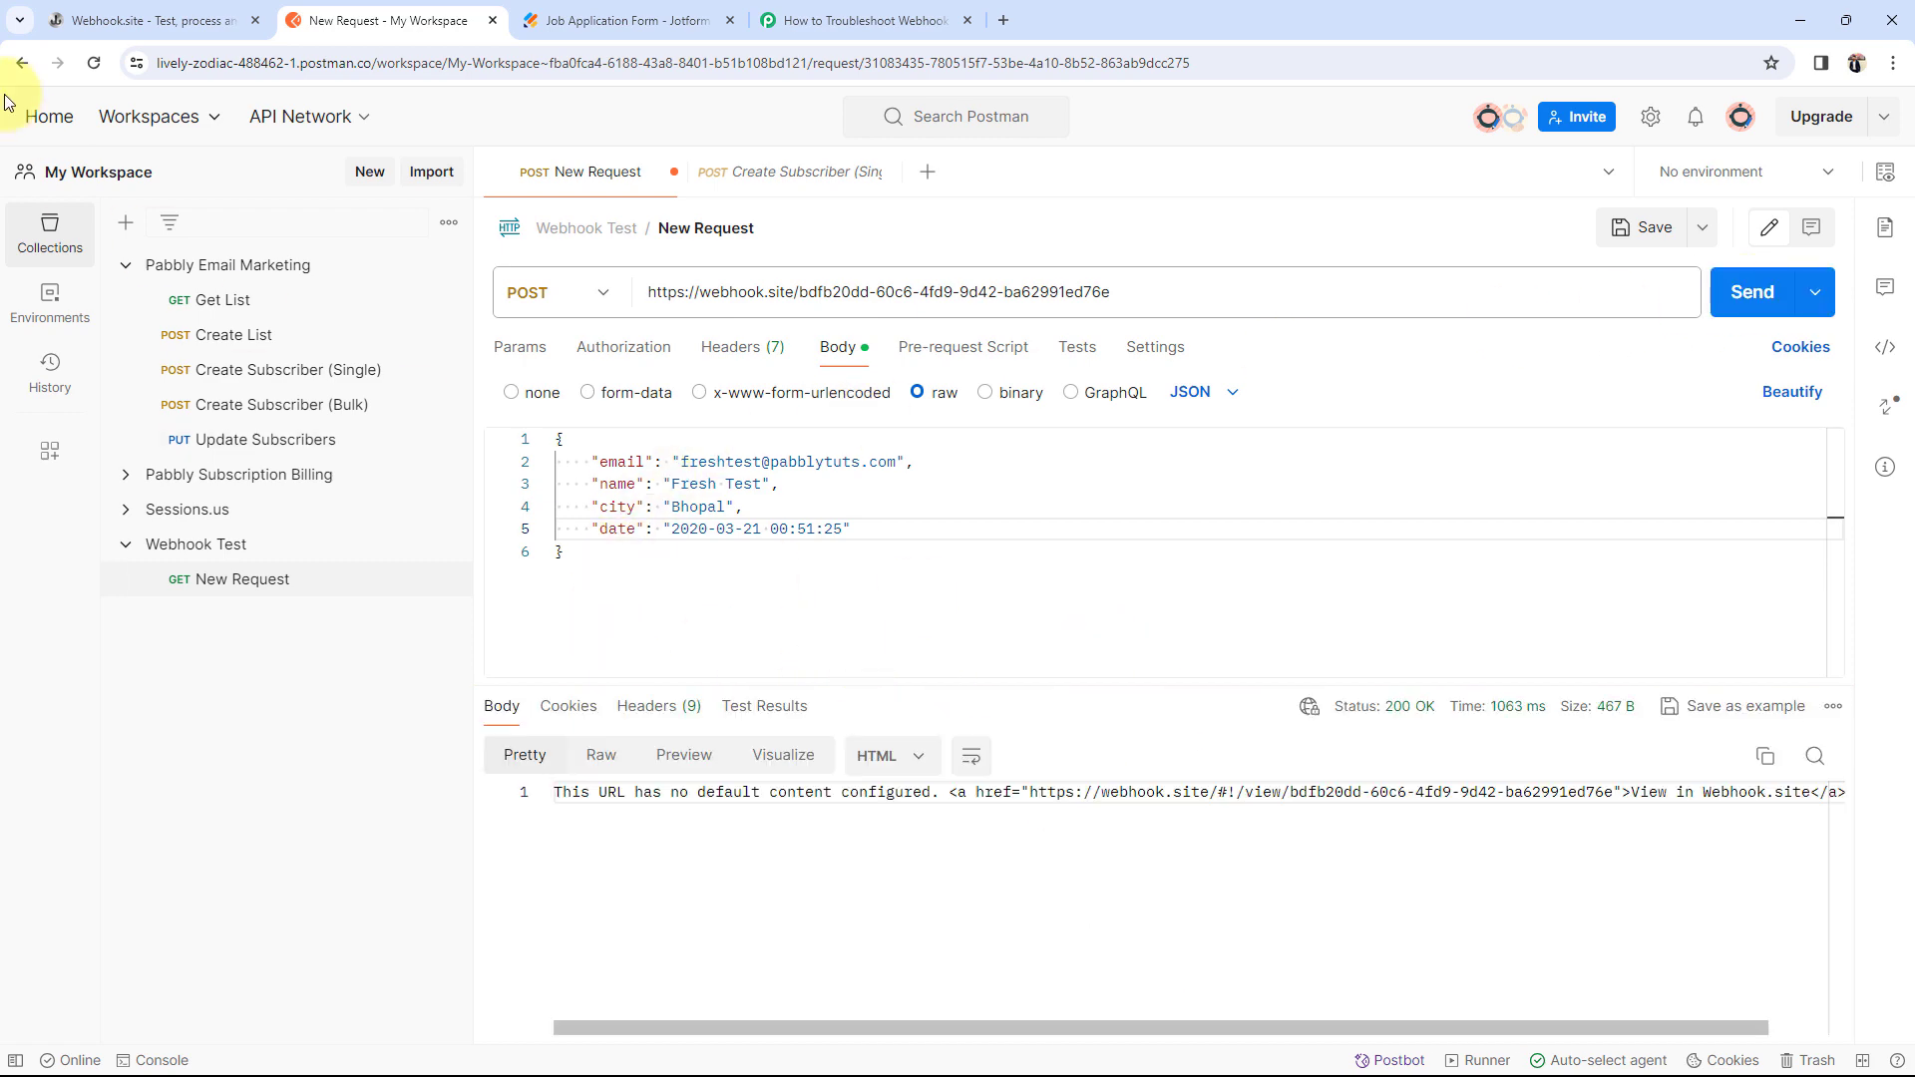
pyautogui.click(100, 20)
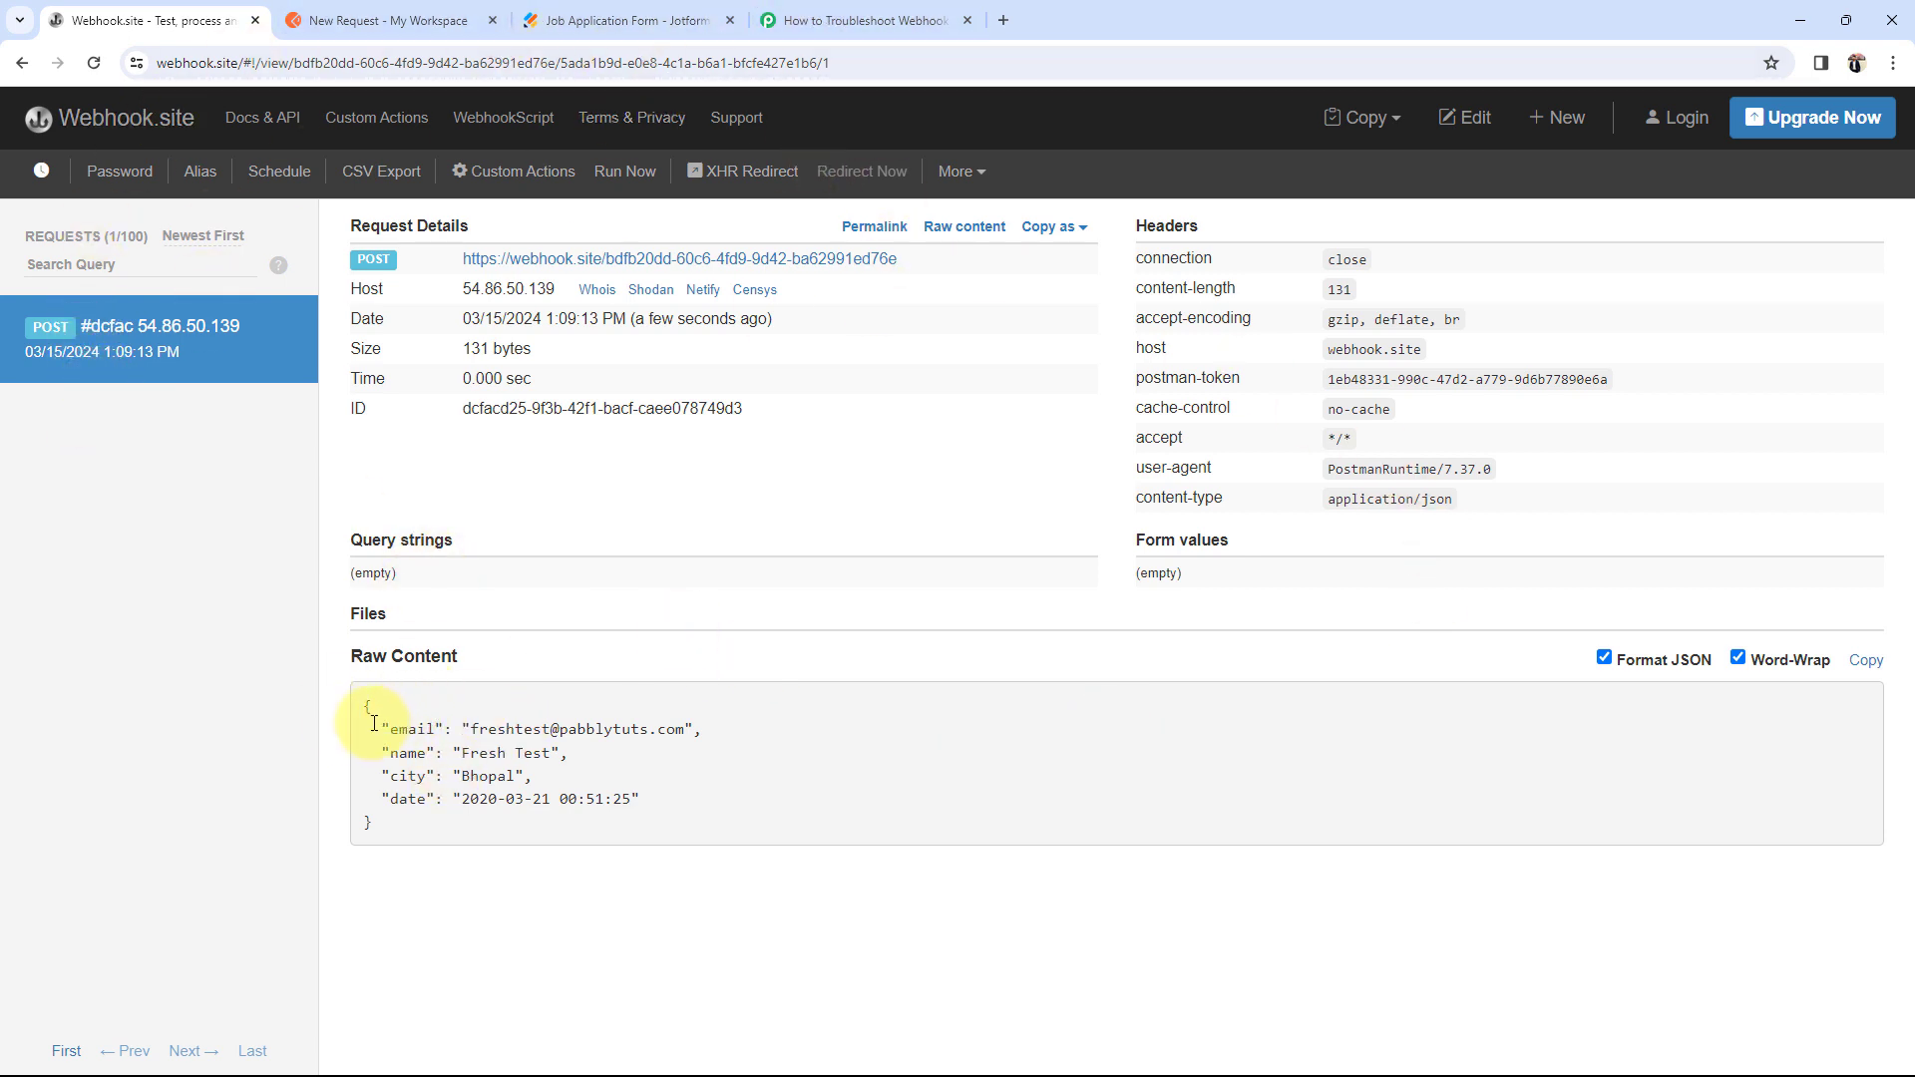
pyautogui.moveTo(375, 724); pyautogui.dragTo(611, 902)
pyautogui.click(612, 902)
pyautogui.click(389, 20)
pyautogui.click(200, 20)
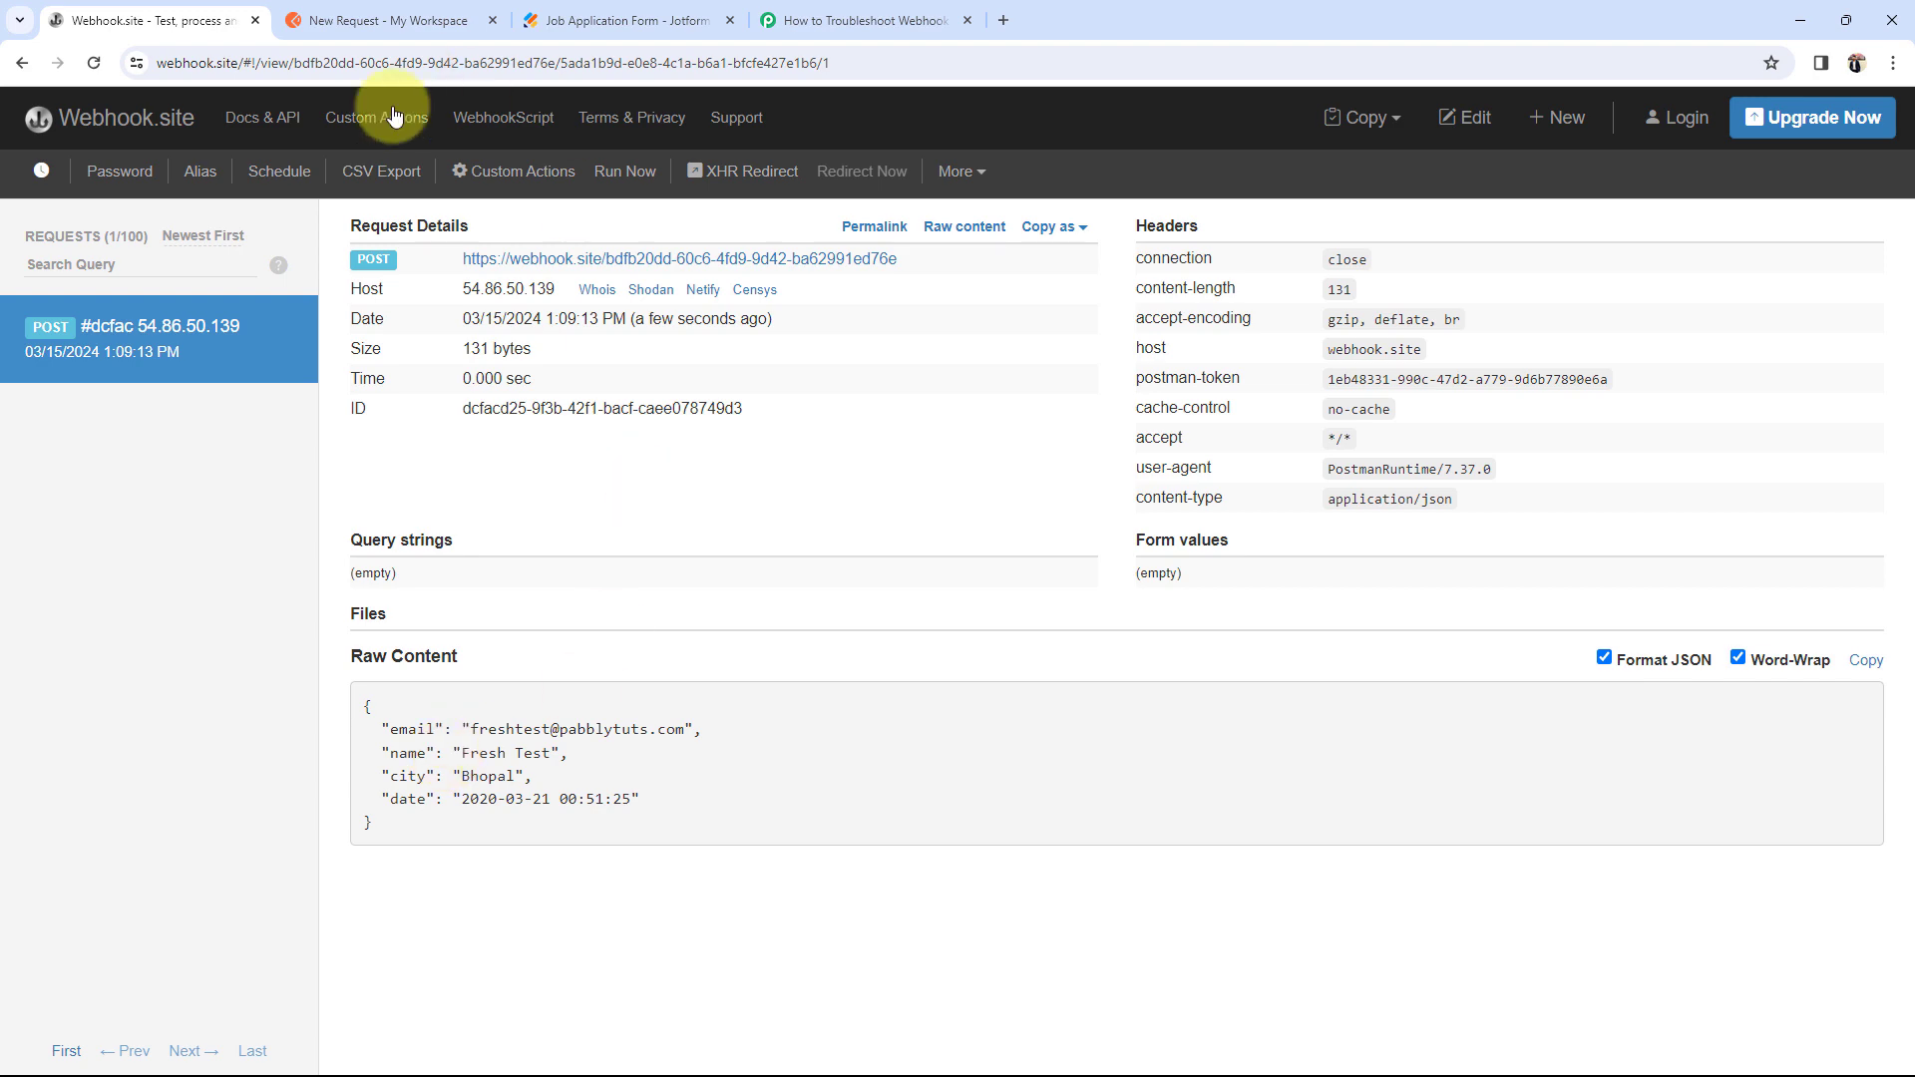
# Step: Replace the old webhook.site URL in the Postman request with the copied Pabbly webhook URL
pyautogui.click(838, 20)
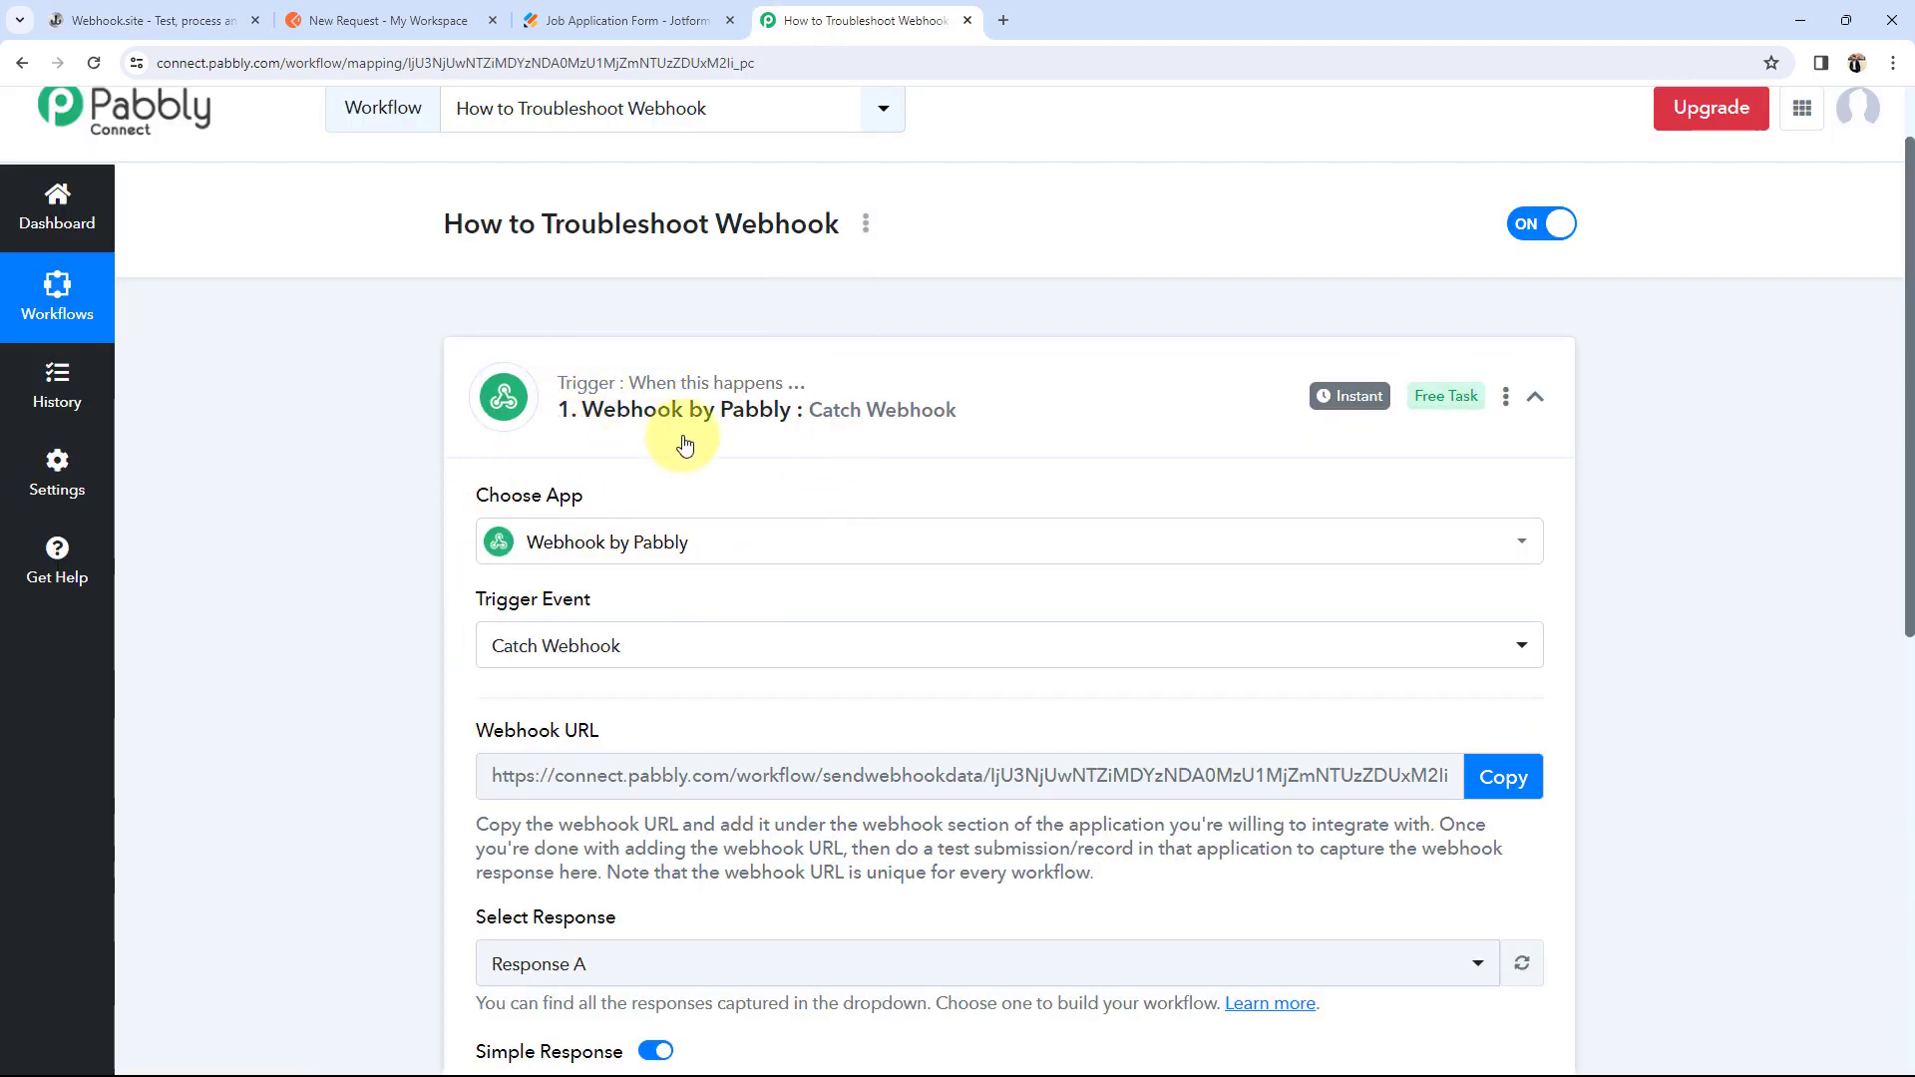
pyautogui.tripleClick(481, 729)
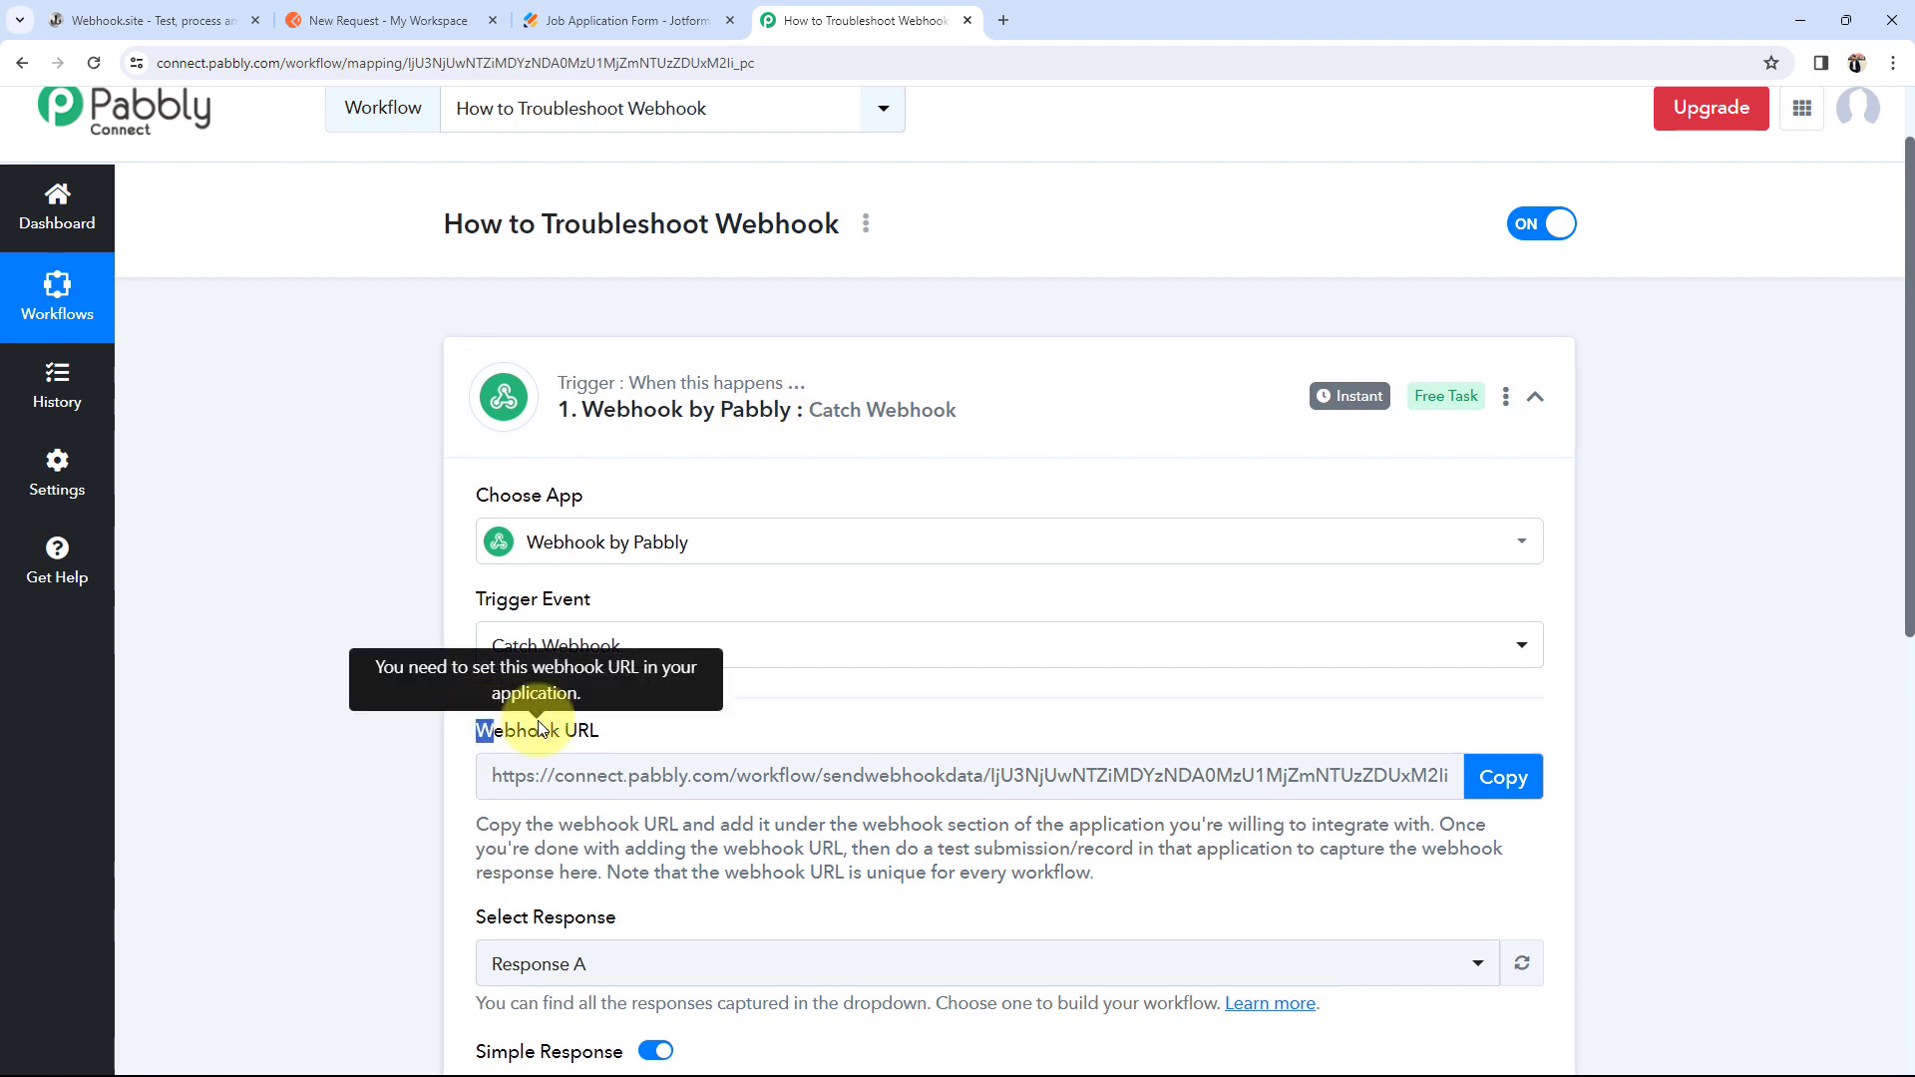
pyautogui.click(420, 719)
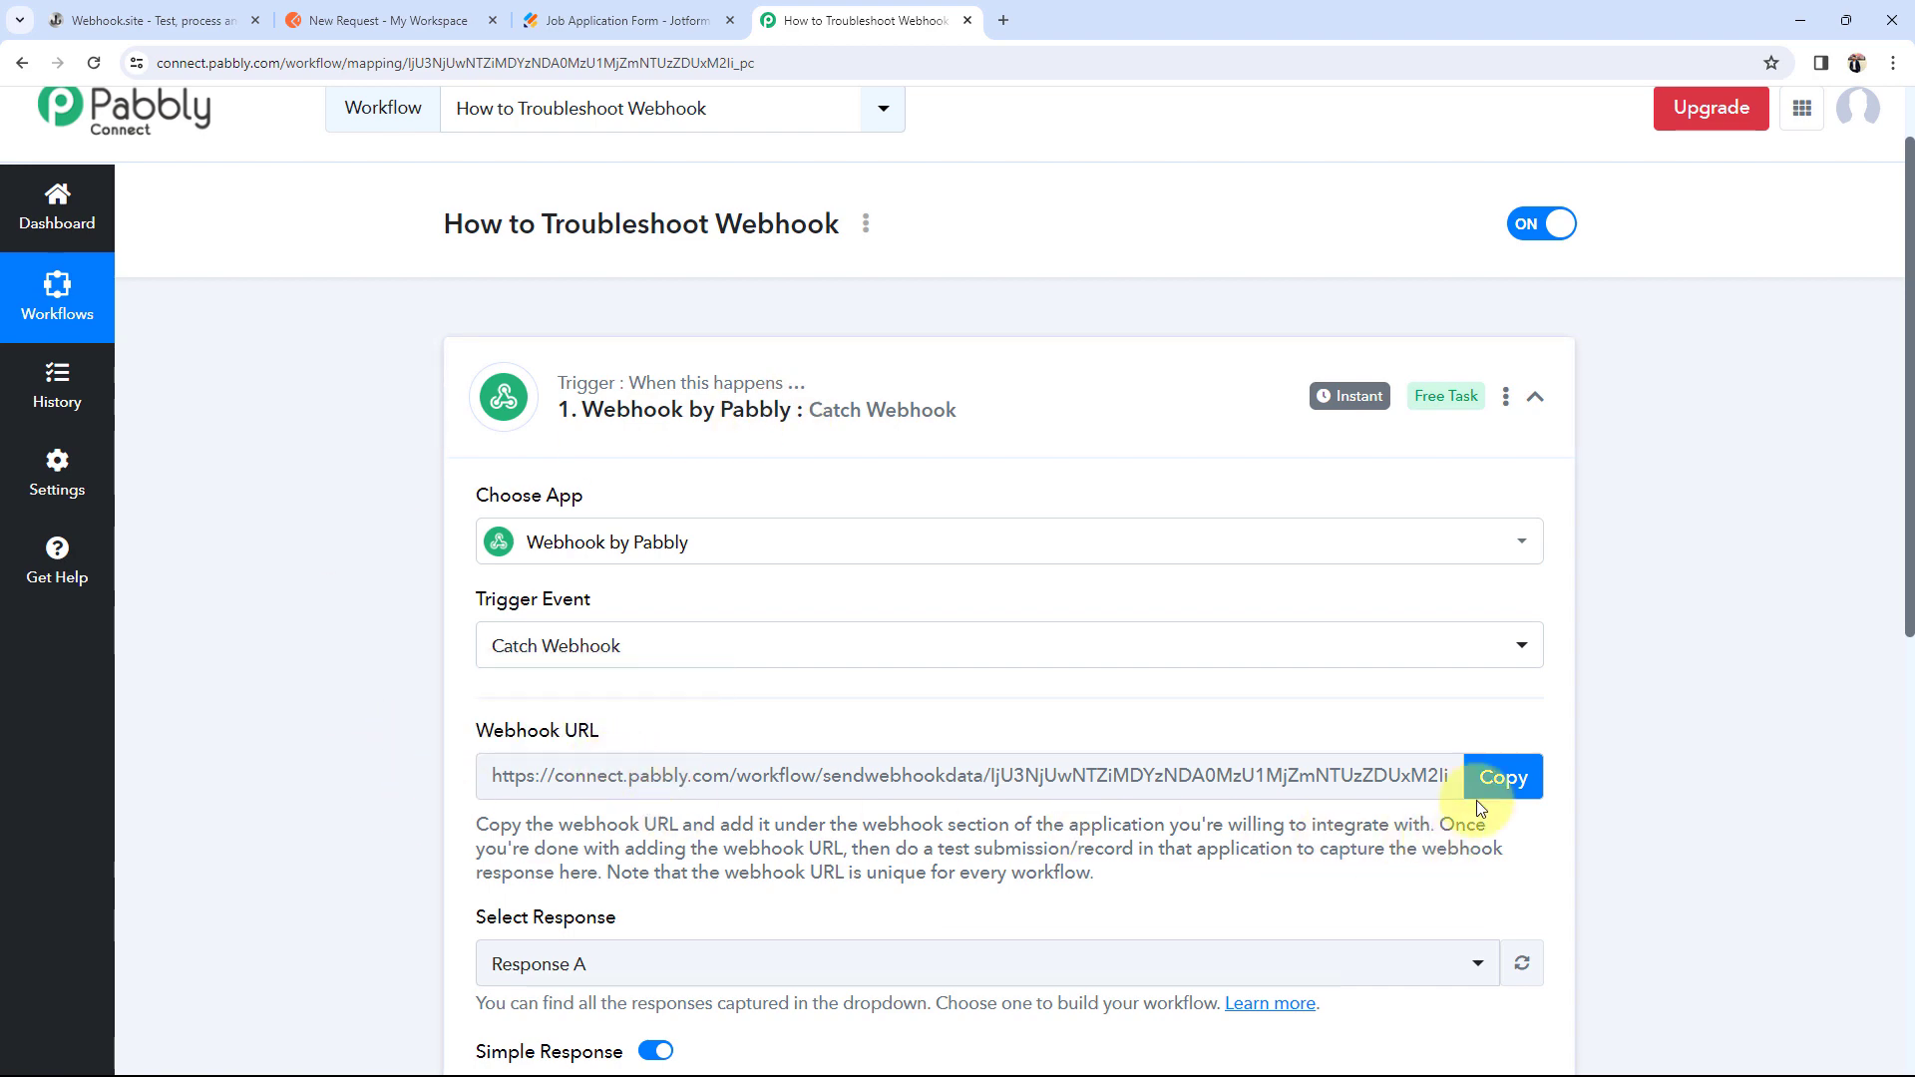
pyautogui.click(1487, 777)
pyautogui.click(329, 10)
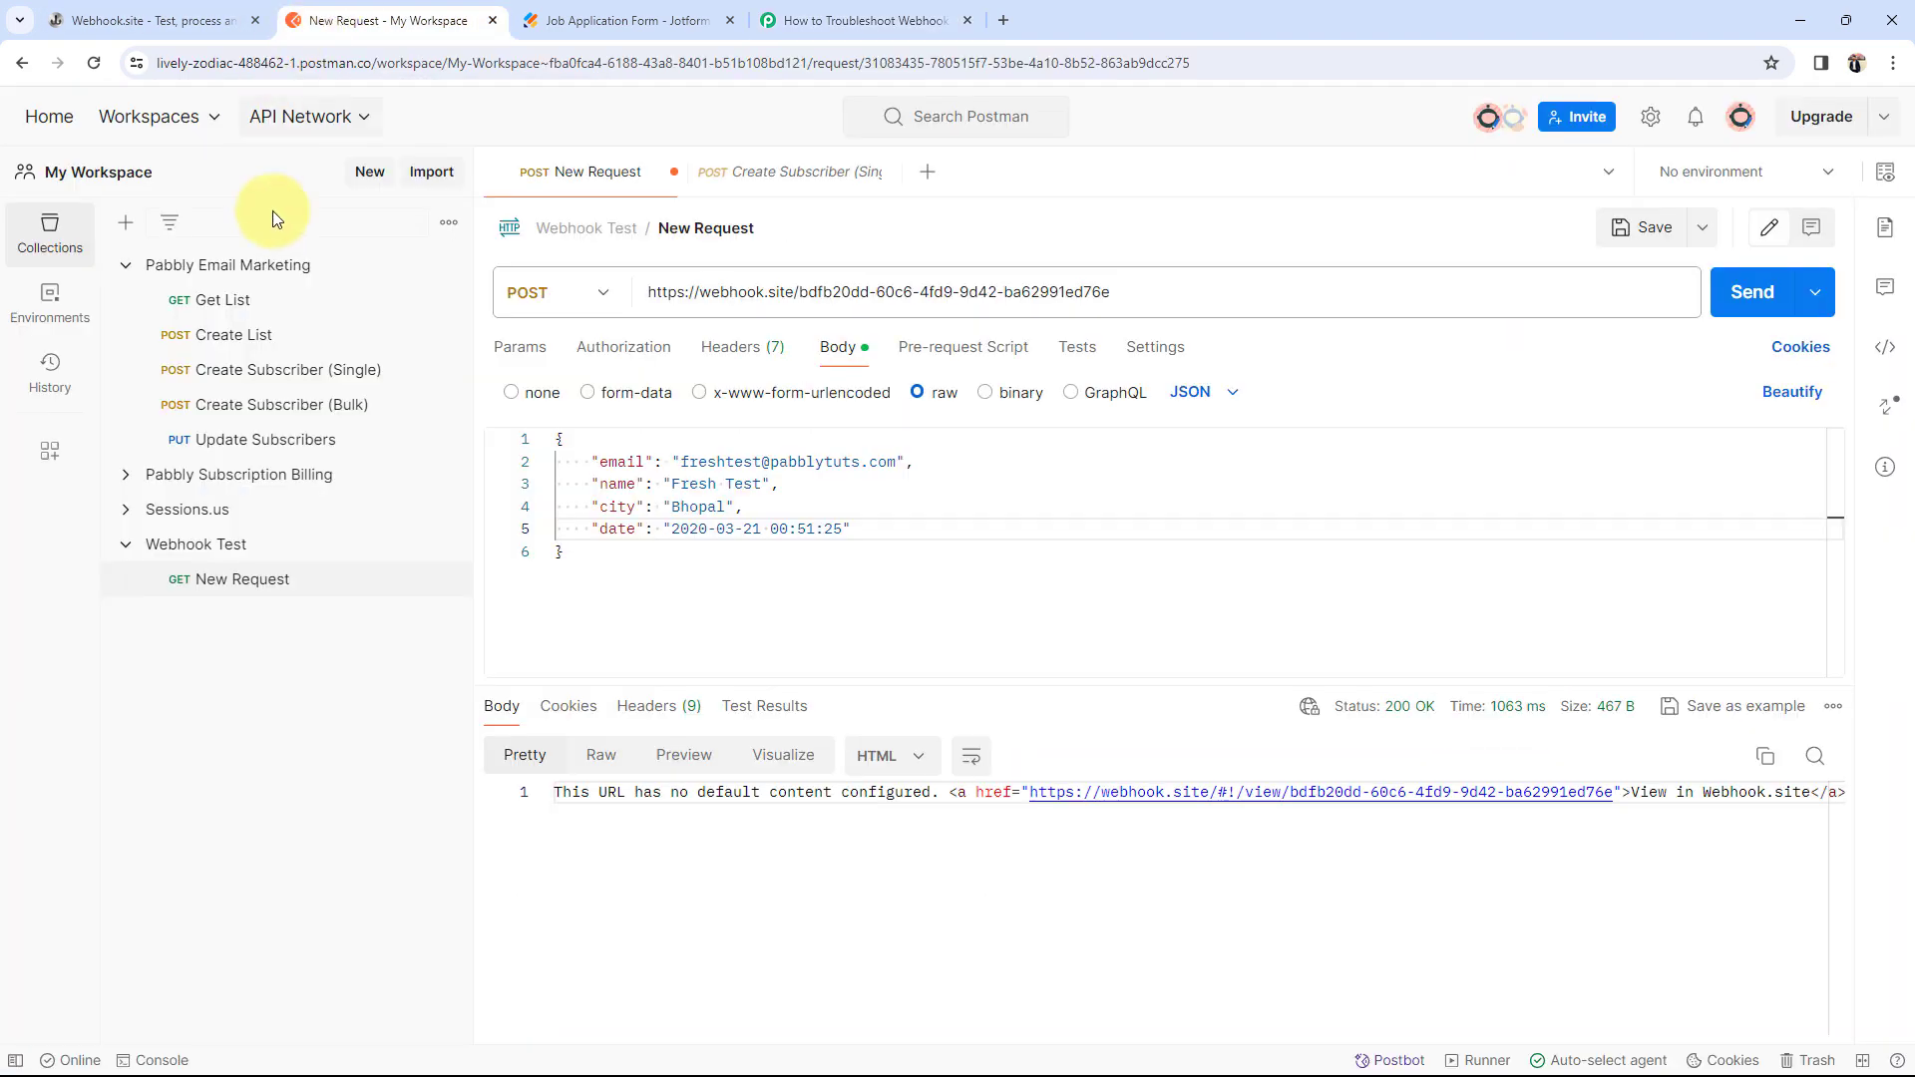
pyautogui.moveTo(645, 291); pyautogui.dragTo(1108, 291)
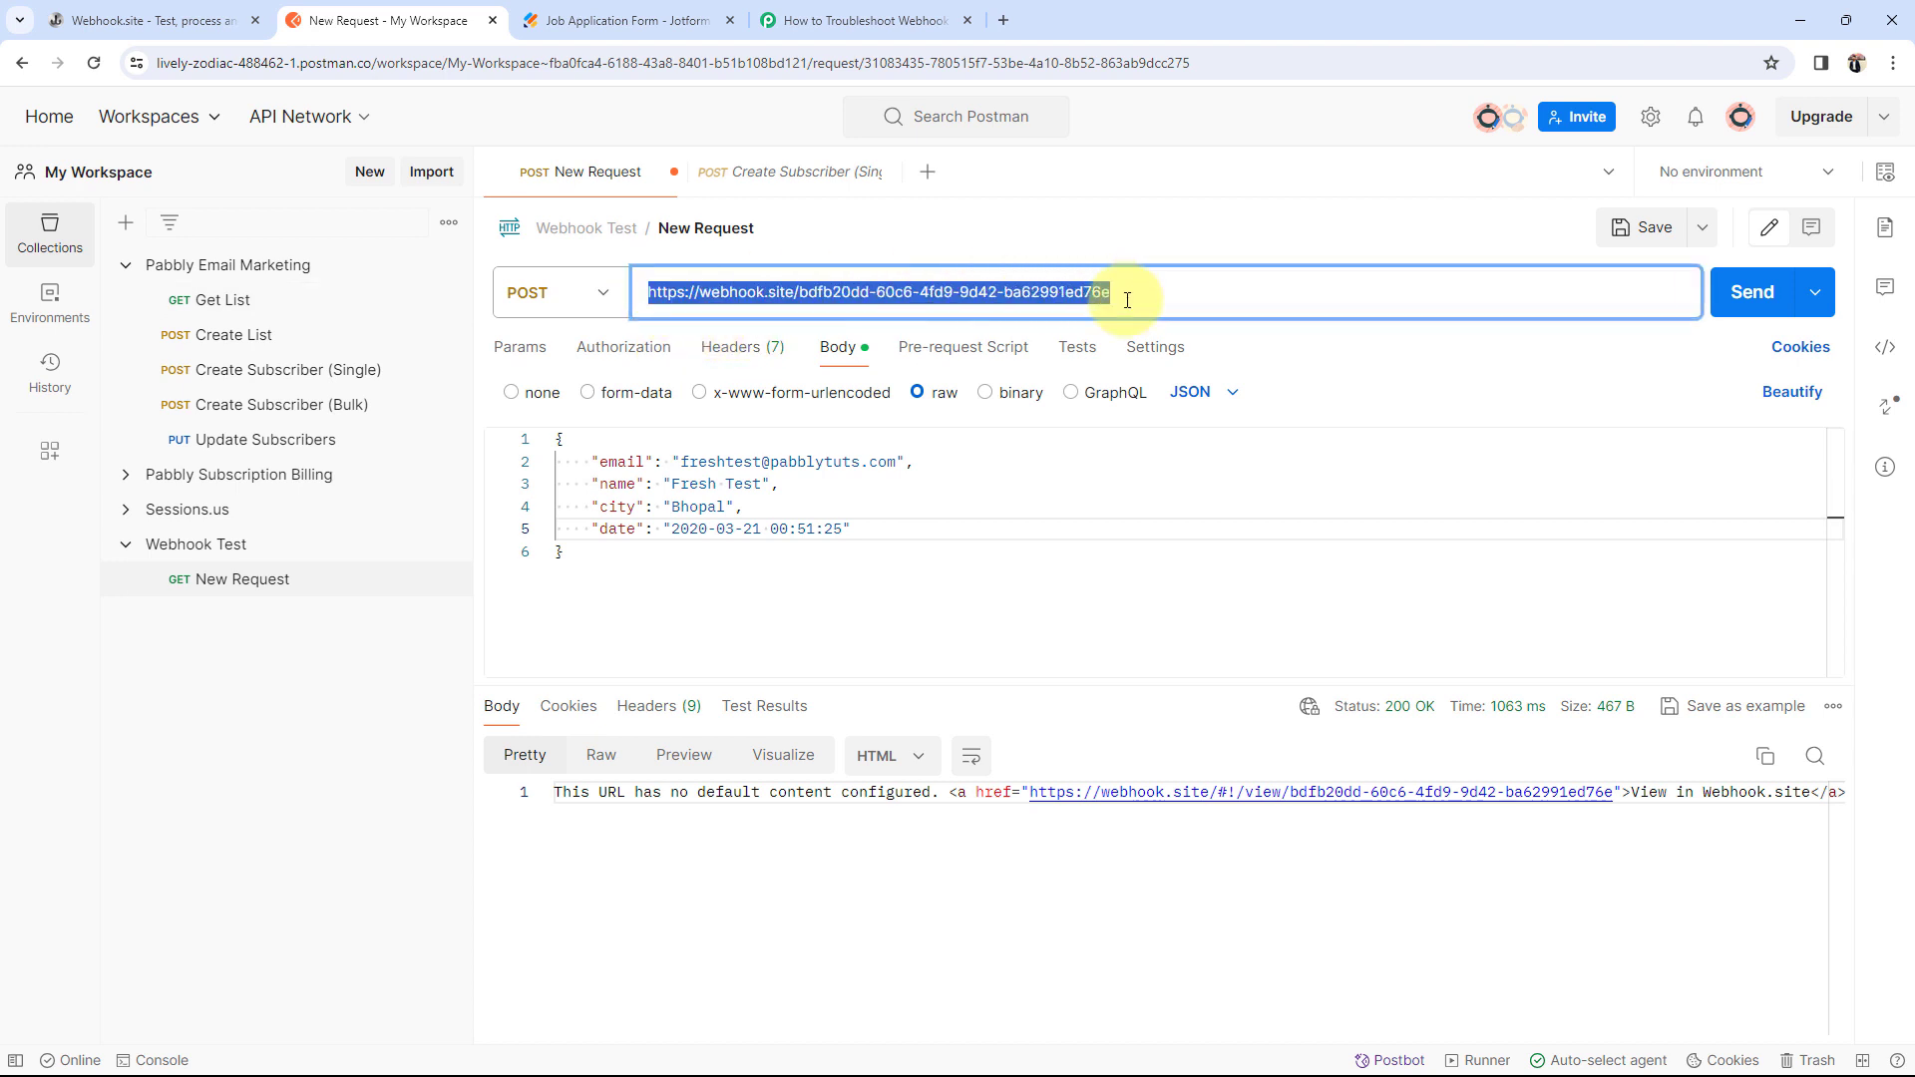
pyautogui.press('BackSpace')
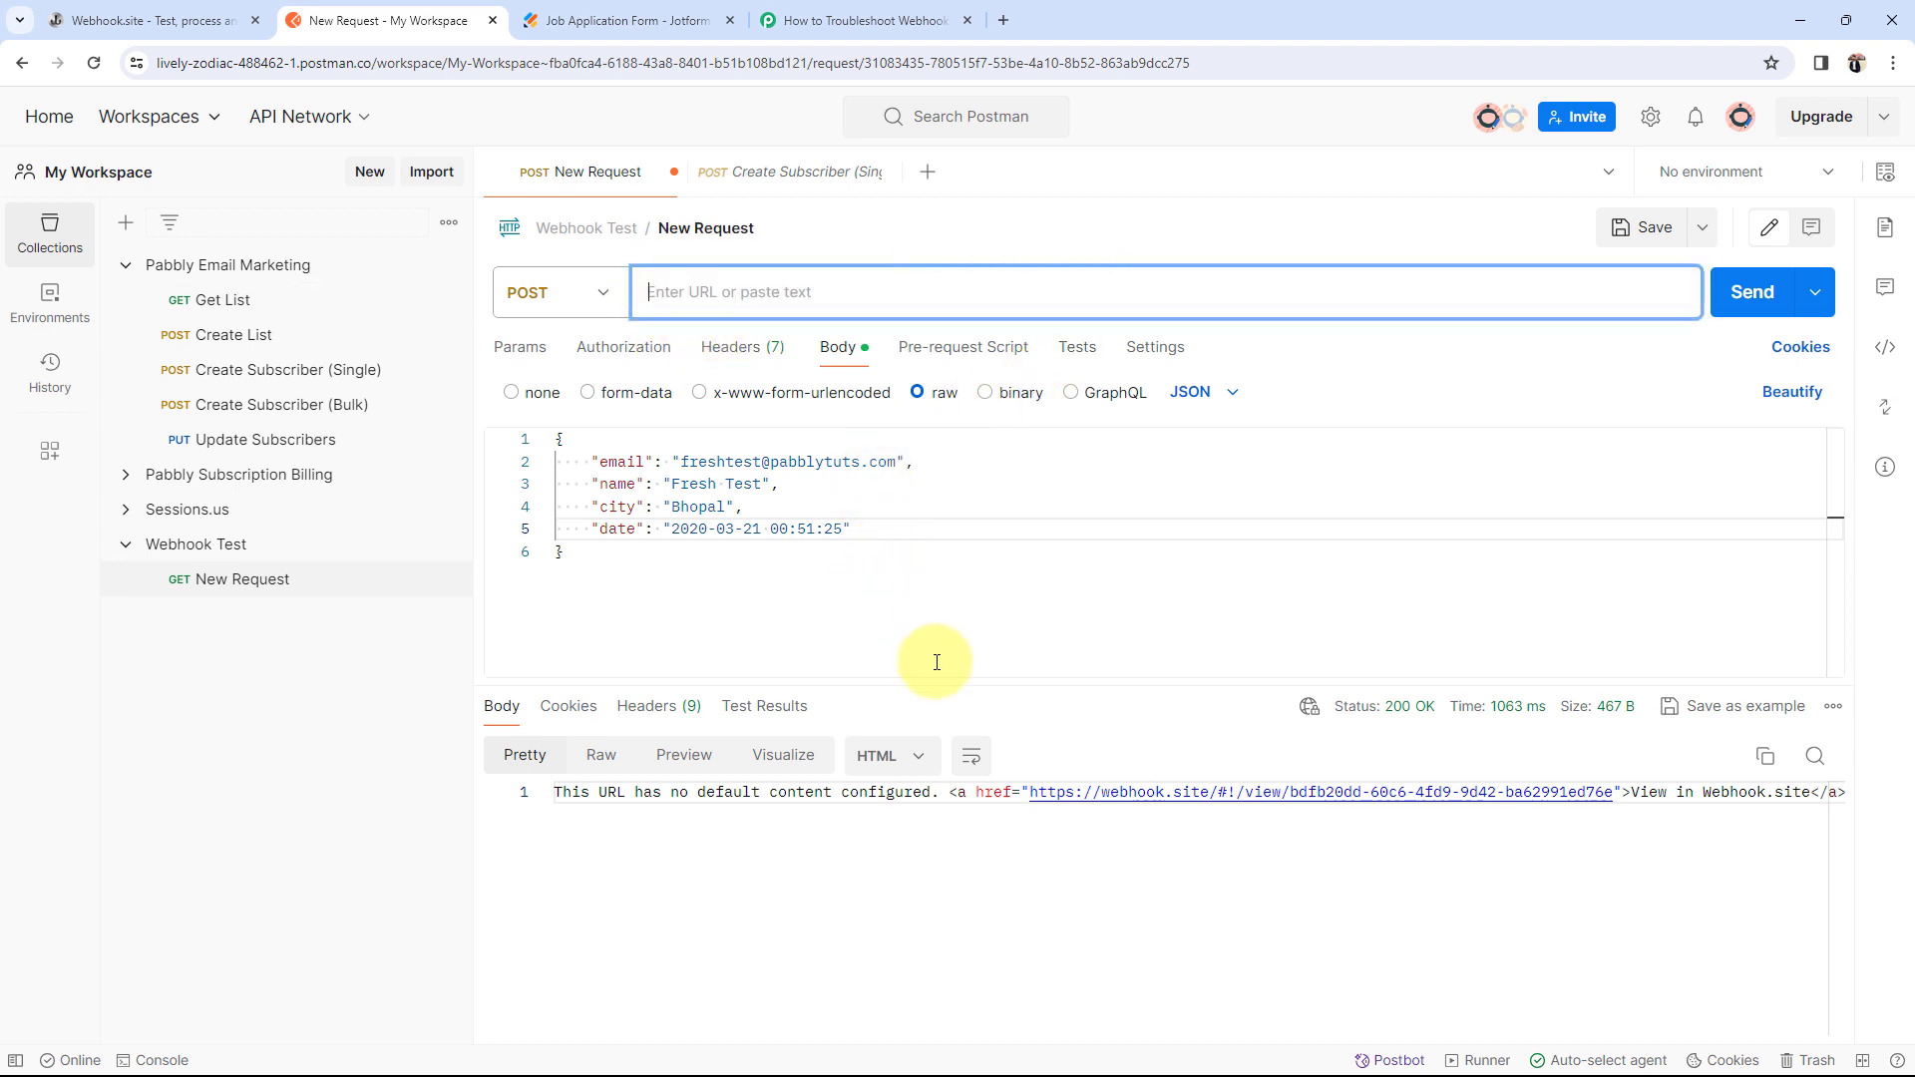
pyautogui.click(900, 10)
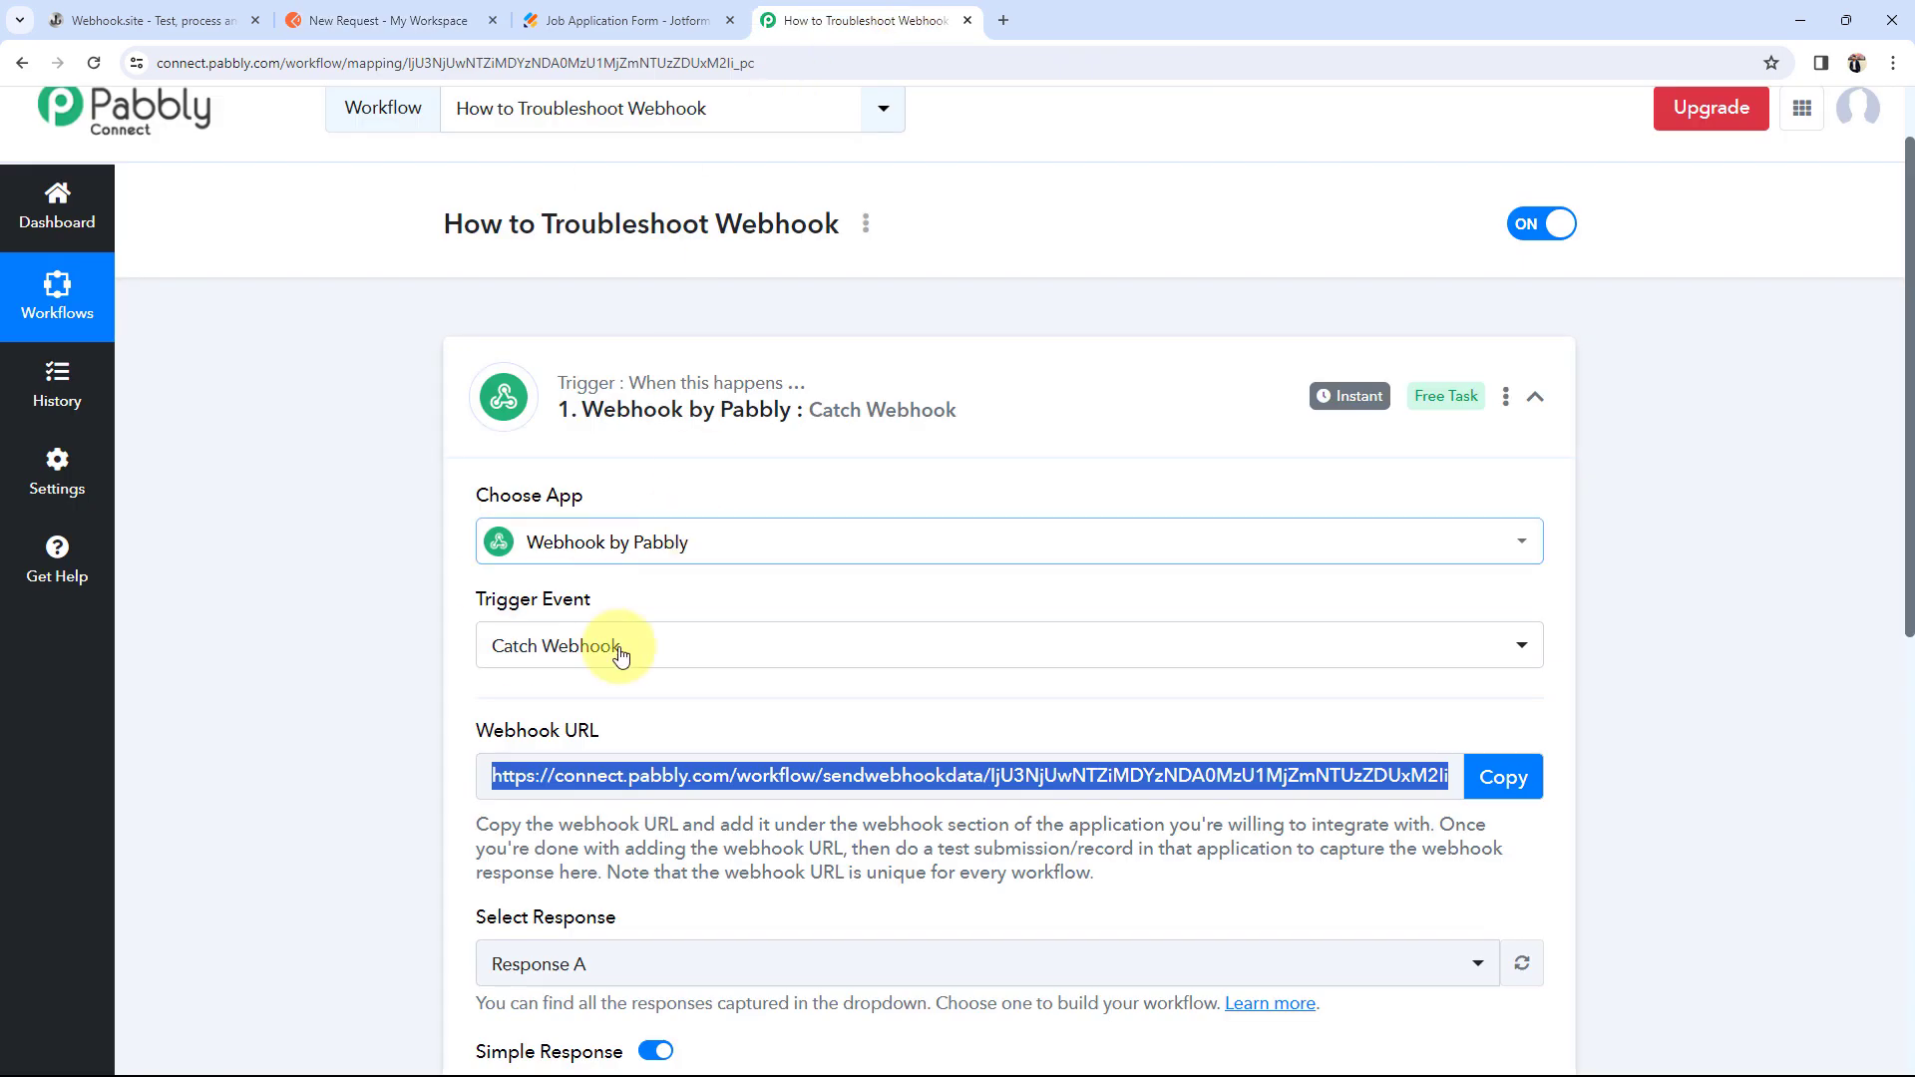
pyautogui.click(1504, 777)
pyautogui.click(369, 7)
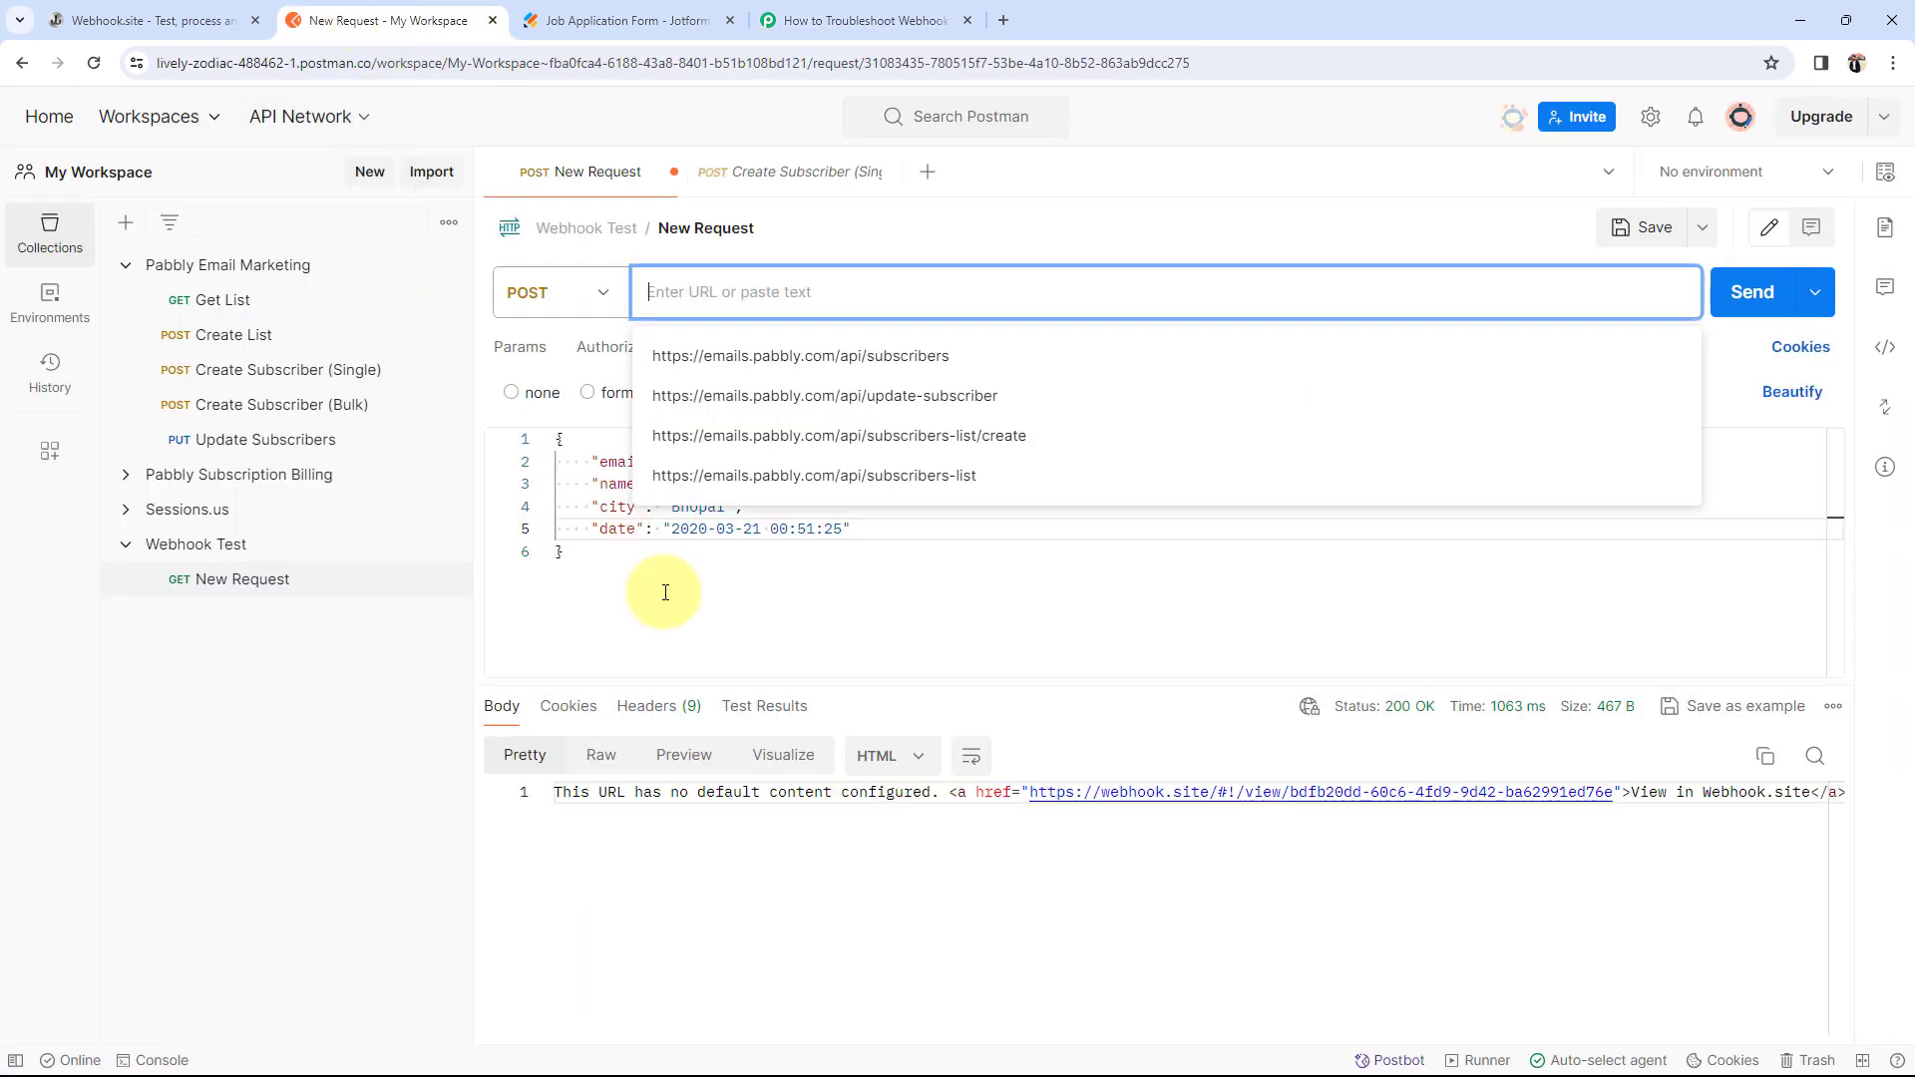
pyautogui.hotkey('ctrl', 'v')
pyautogui.click(717, 665)
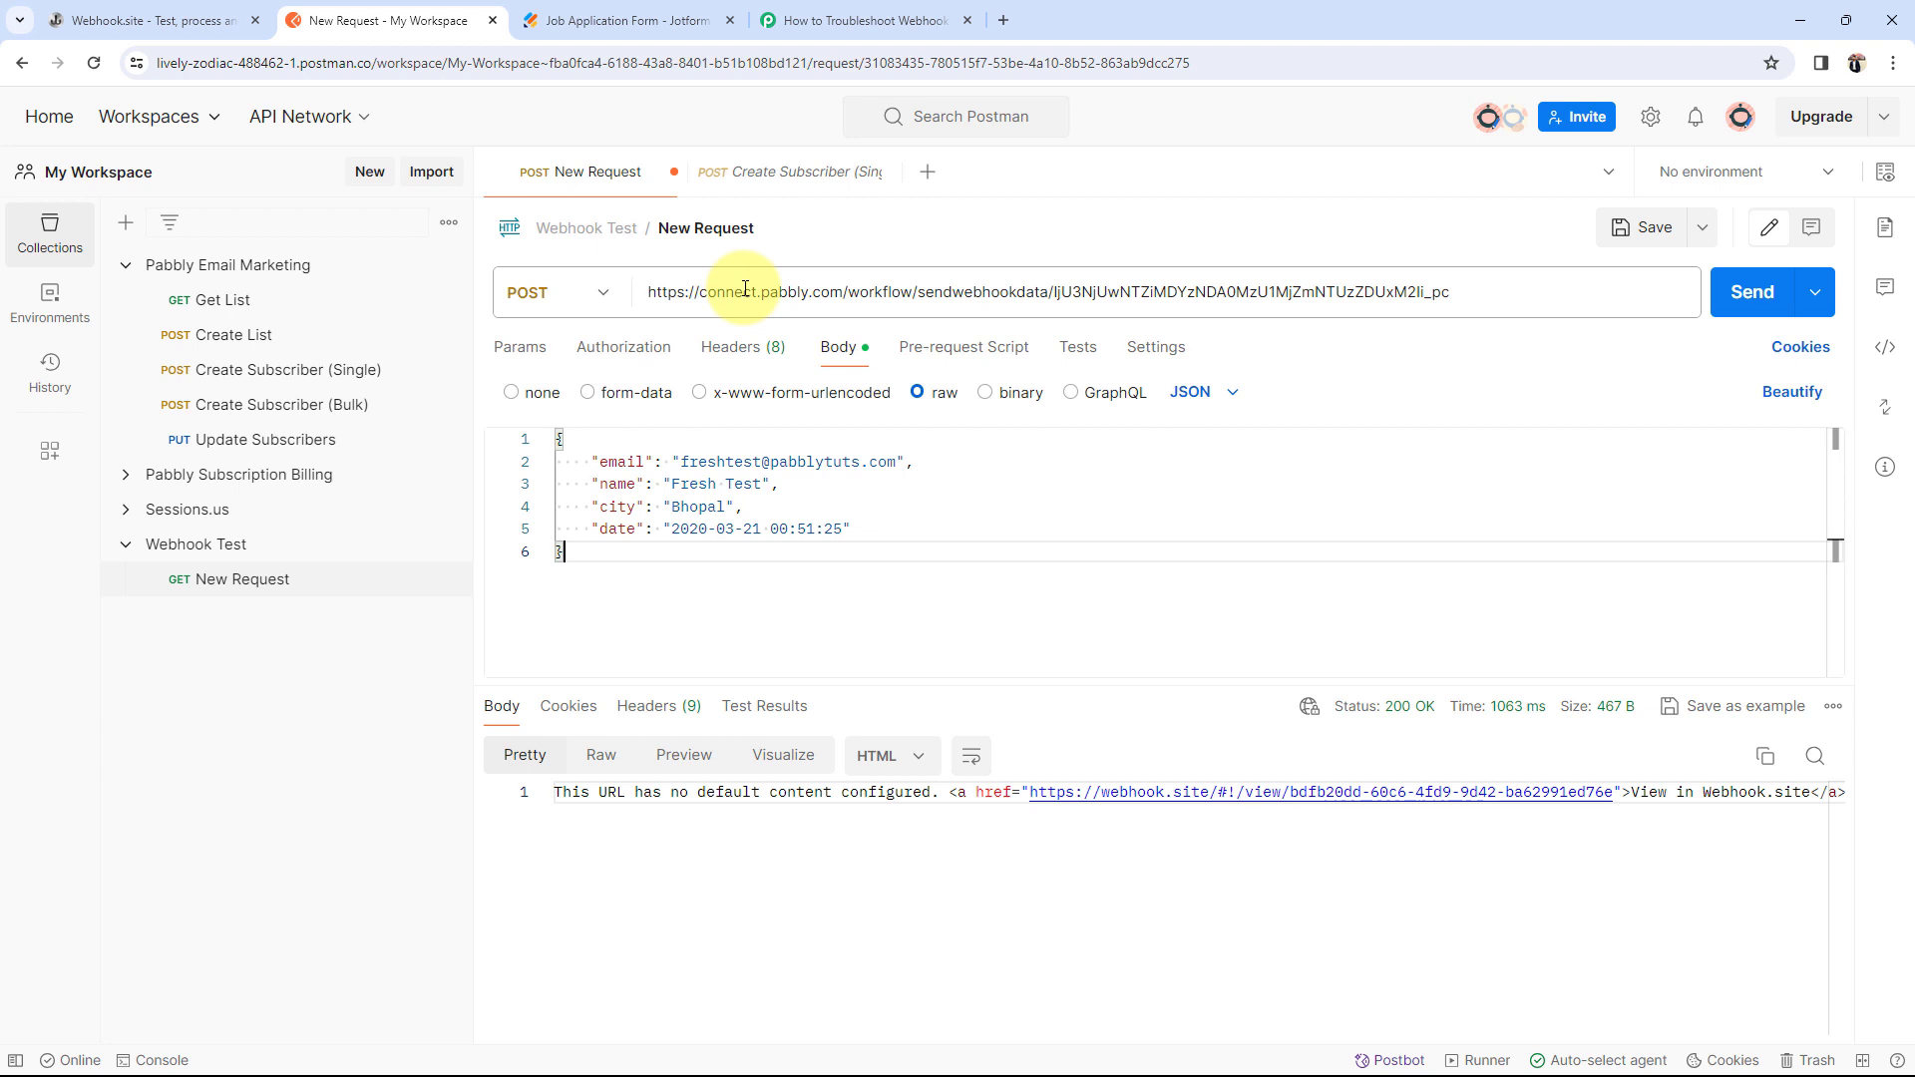
# Step: Send the request to Pabbly and find the captured name Fresh Test in the response
pyautogui.click(1754, 284)
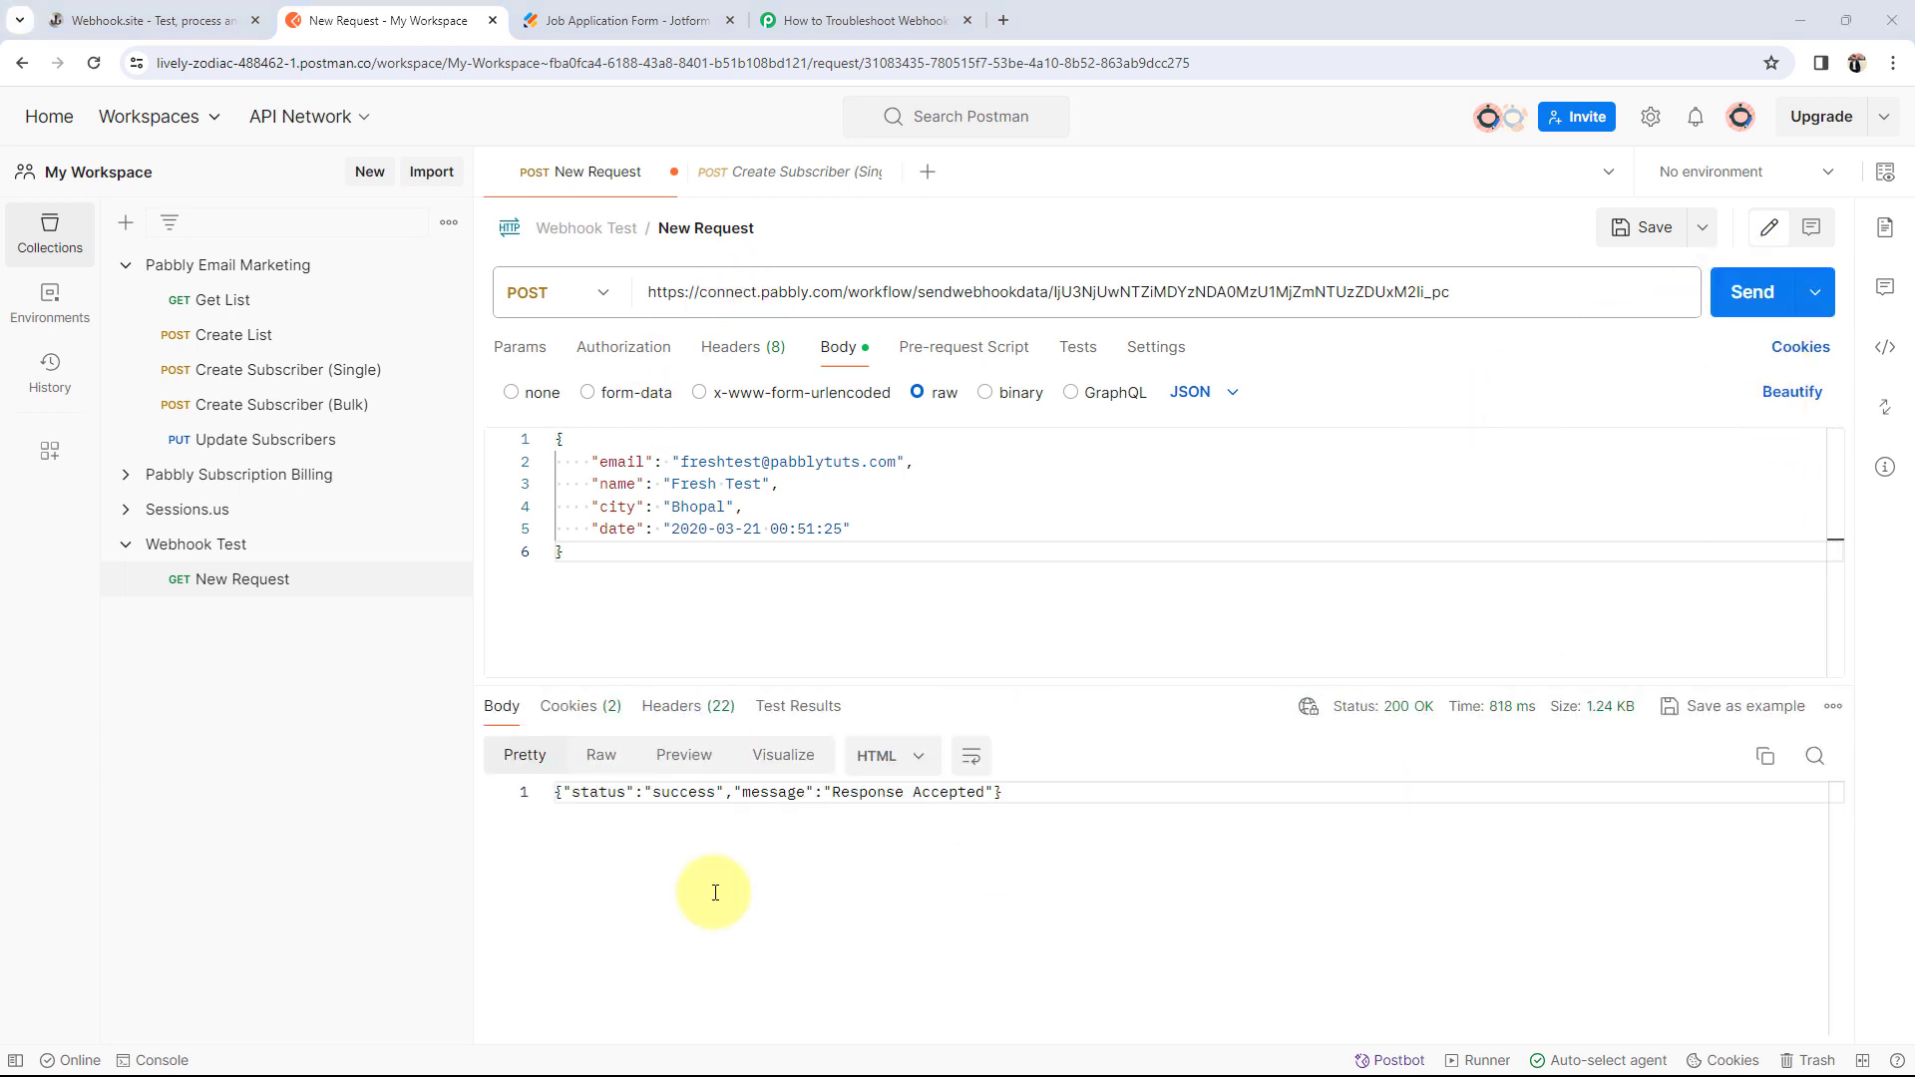
pyautogui.click(864, 20)
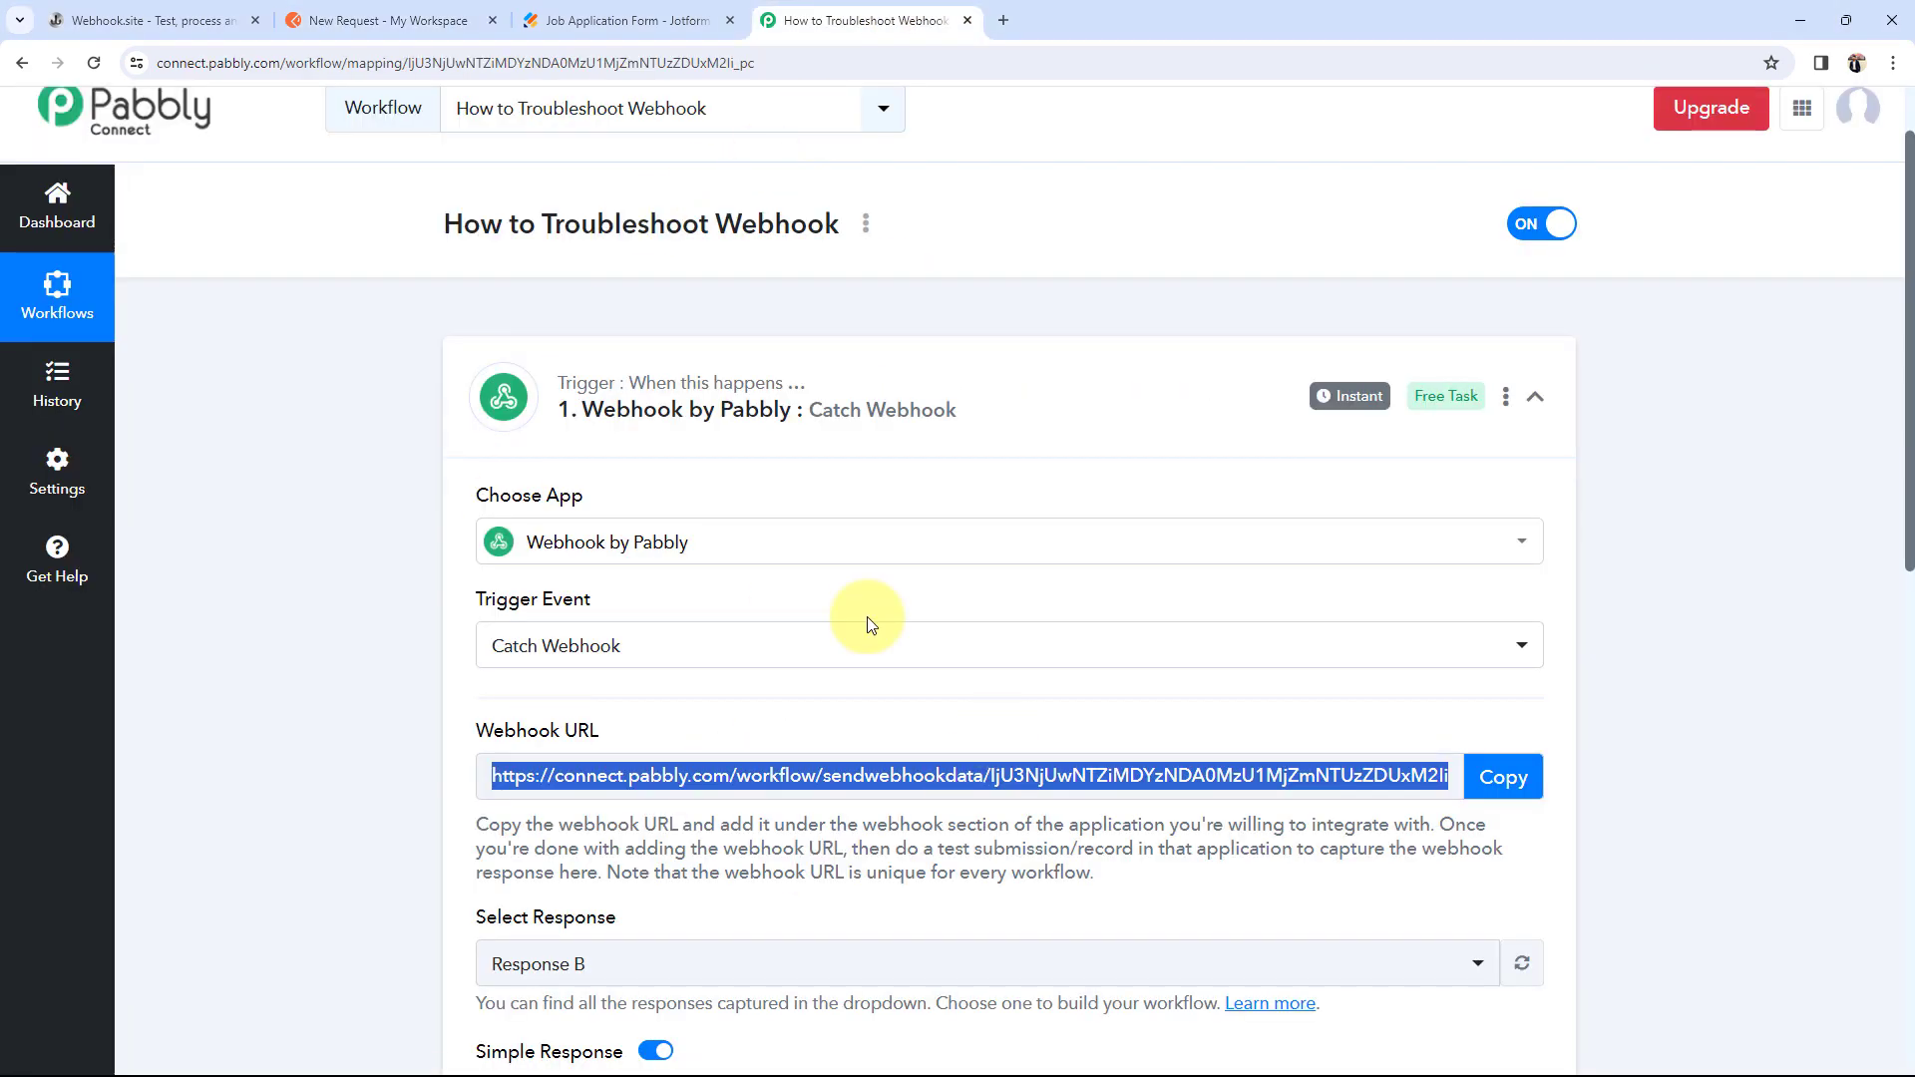
pyautogui.click(310, 663)
pyautogui.scroll(-5, 311, 662)
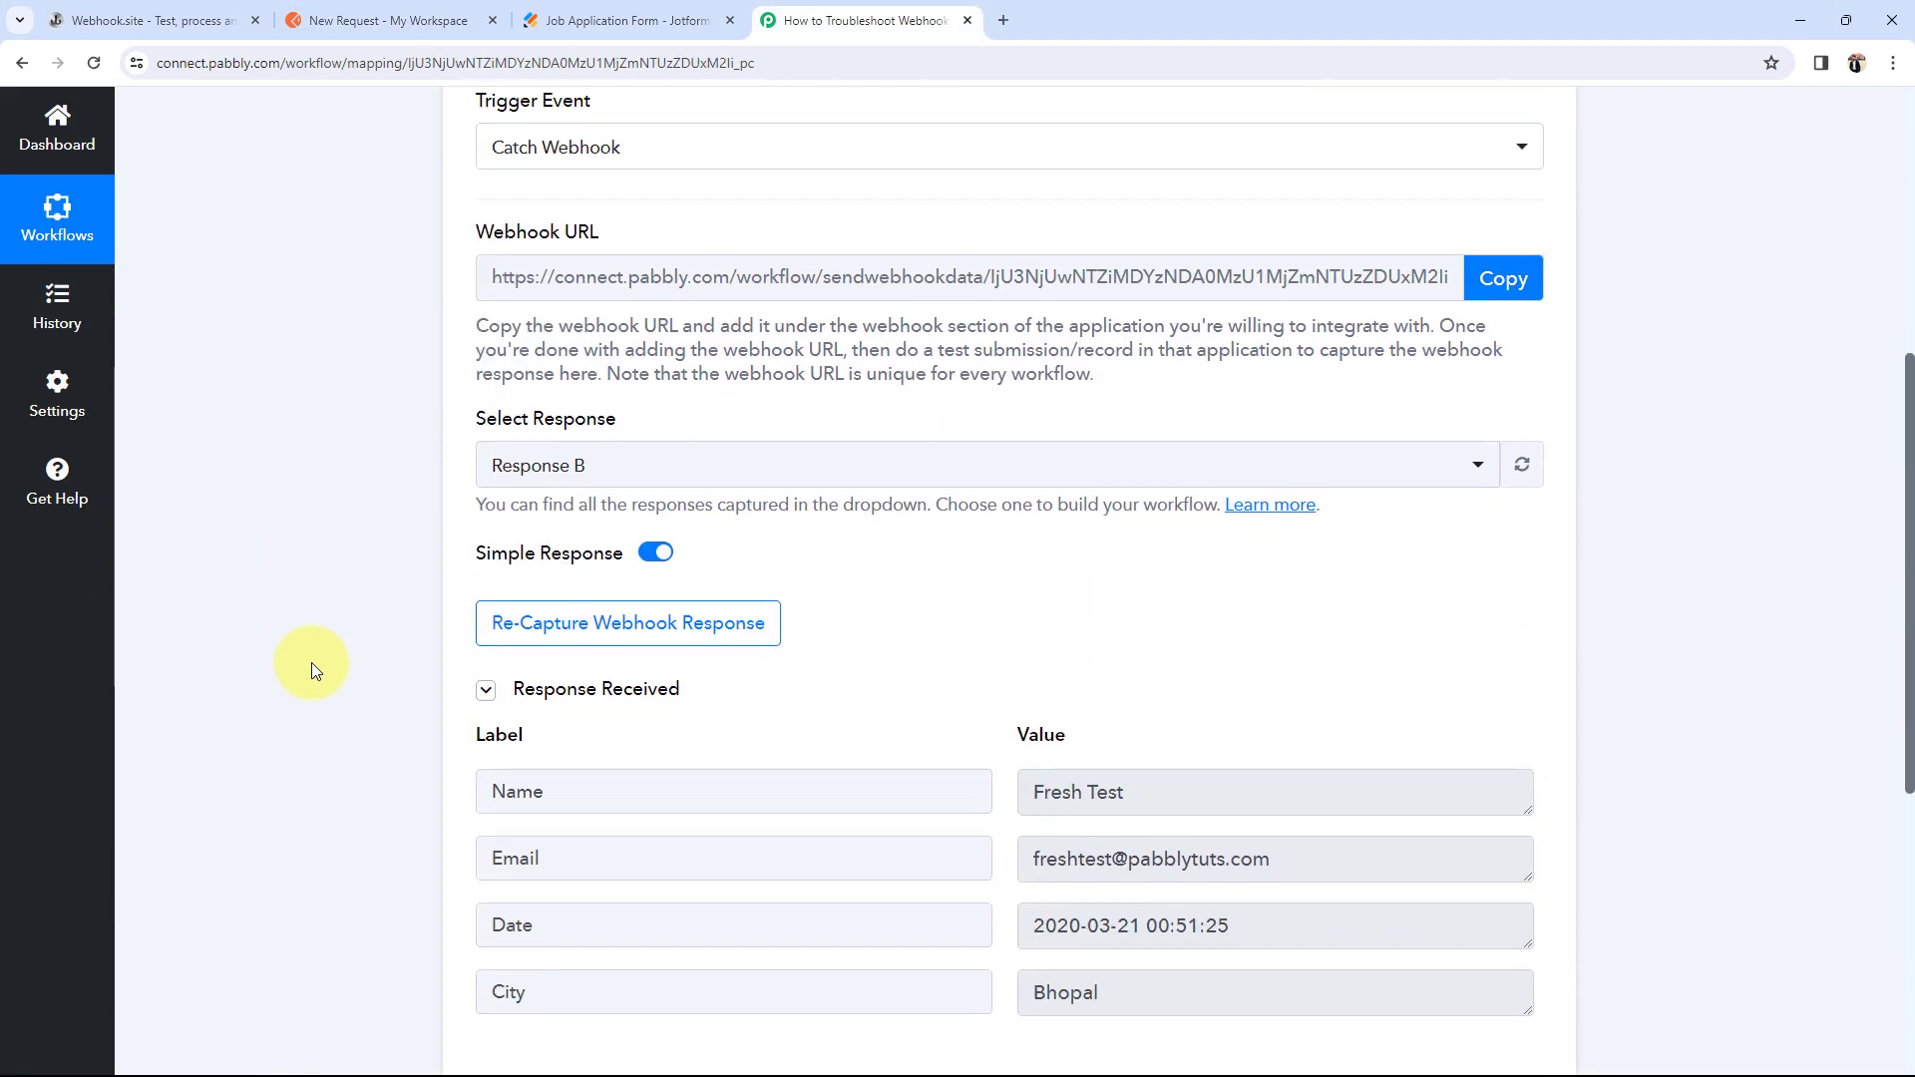
pyautogui.scroll(-3, 312, 663)
pyautogui.click(1072, 498)
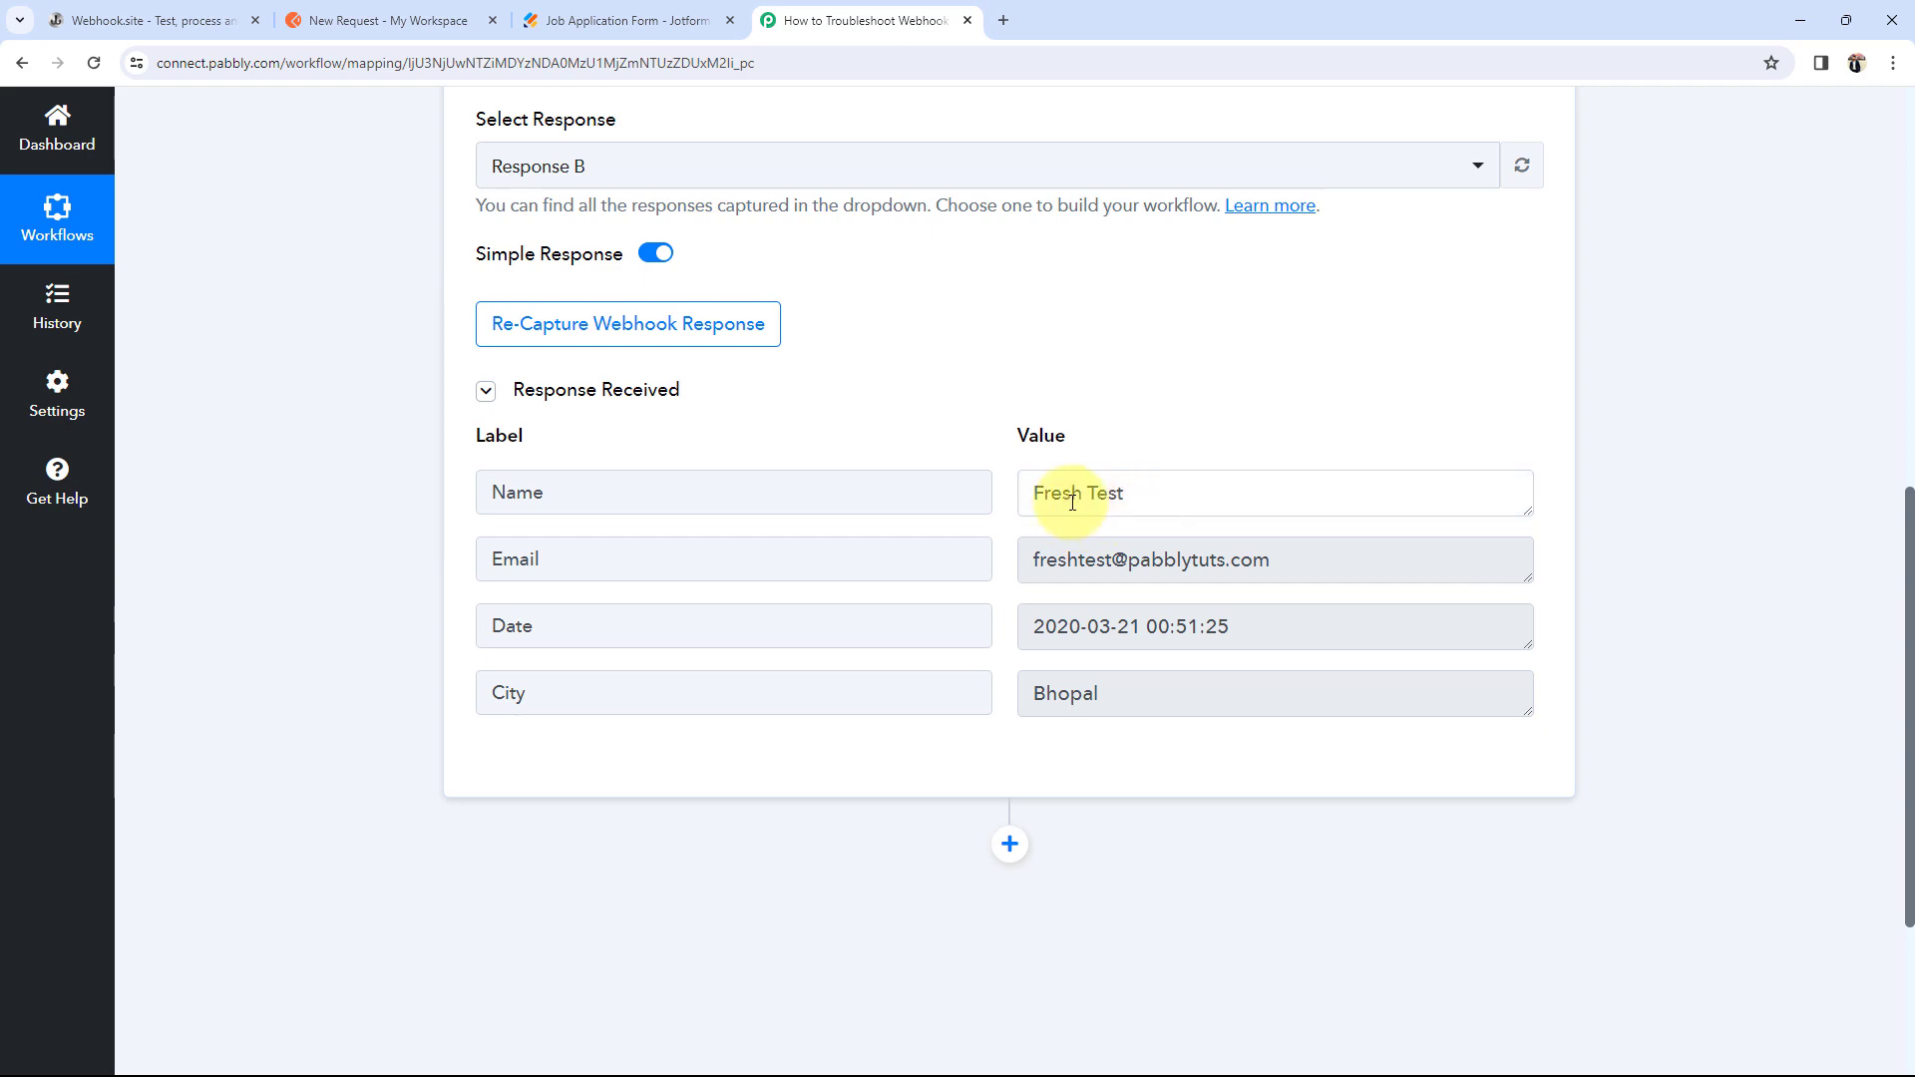
pyautogui.tripleClick(1073, 499)
pyautogui.click(375, 572)
pyautogui.scroll(3, 375, 572)
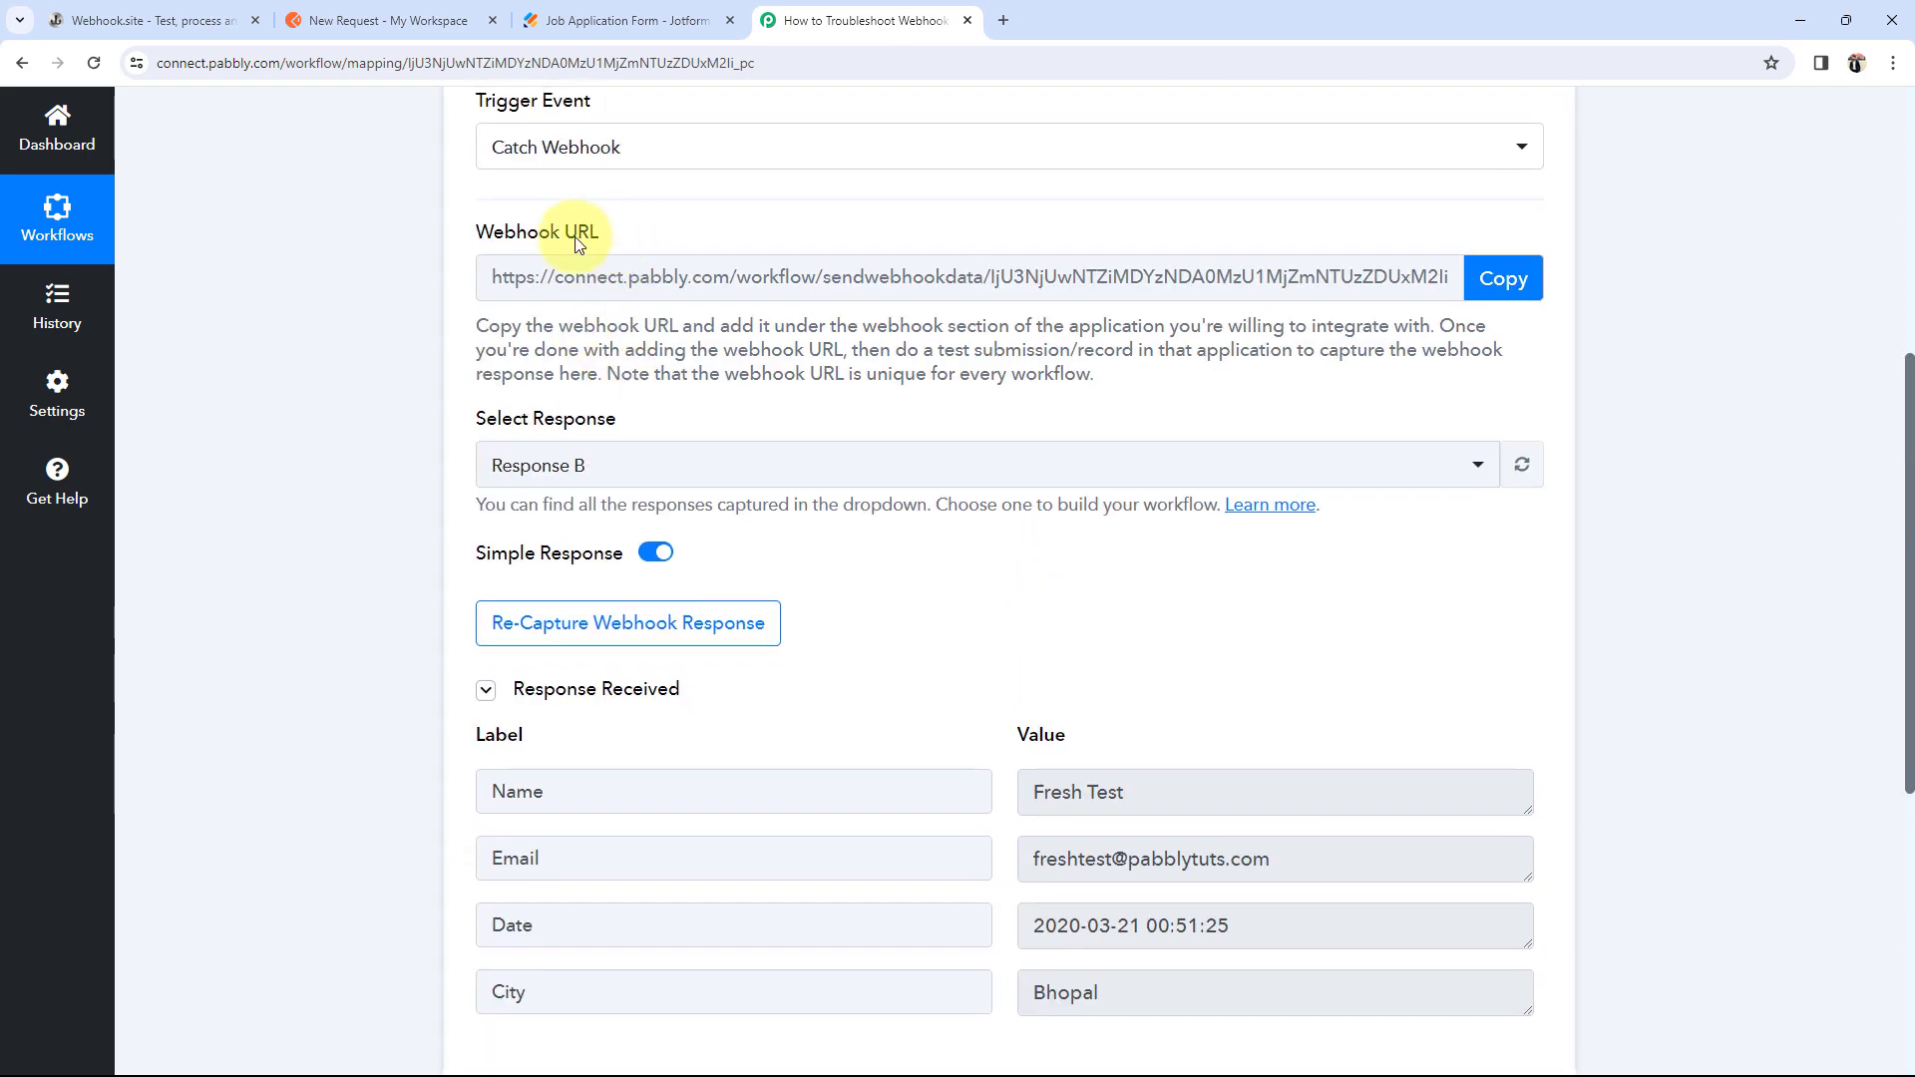
pyautogui.moveTo(491, 233); pyautogui.dragTo(617, 235)
pyautogui.click(290, 502)
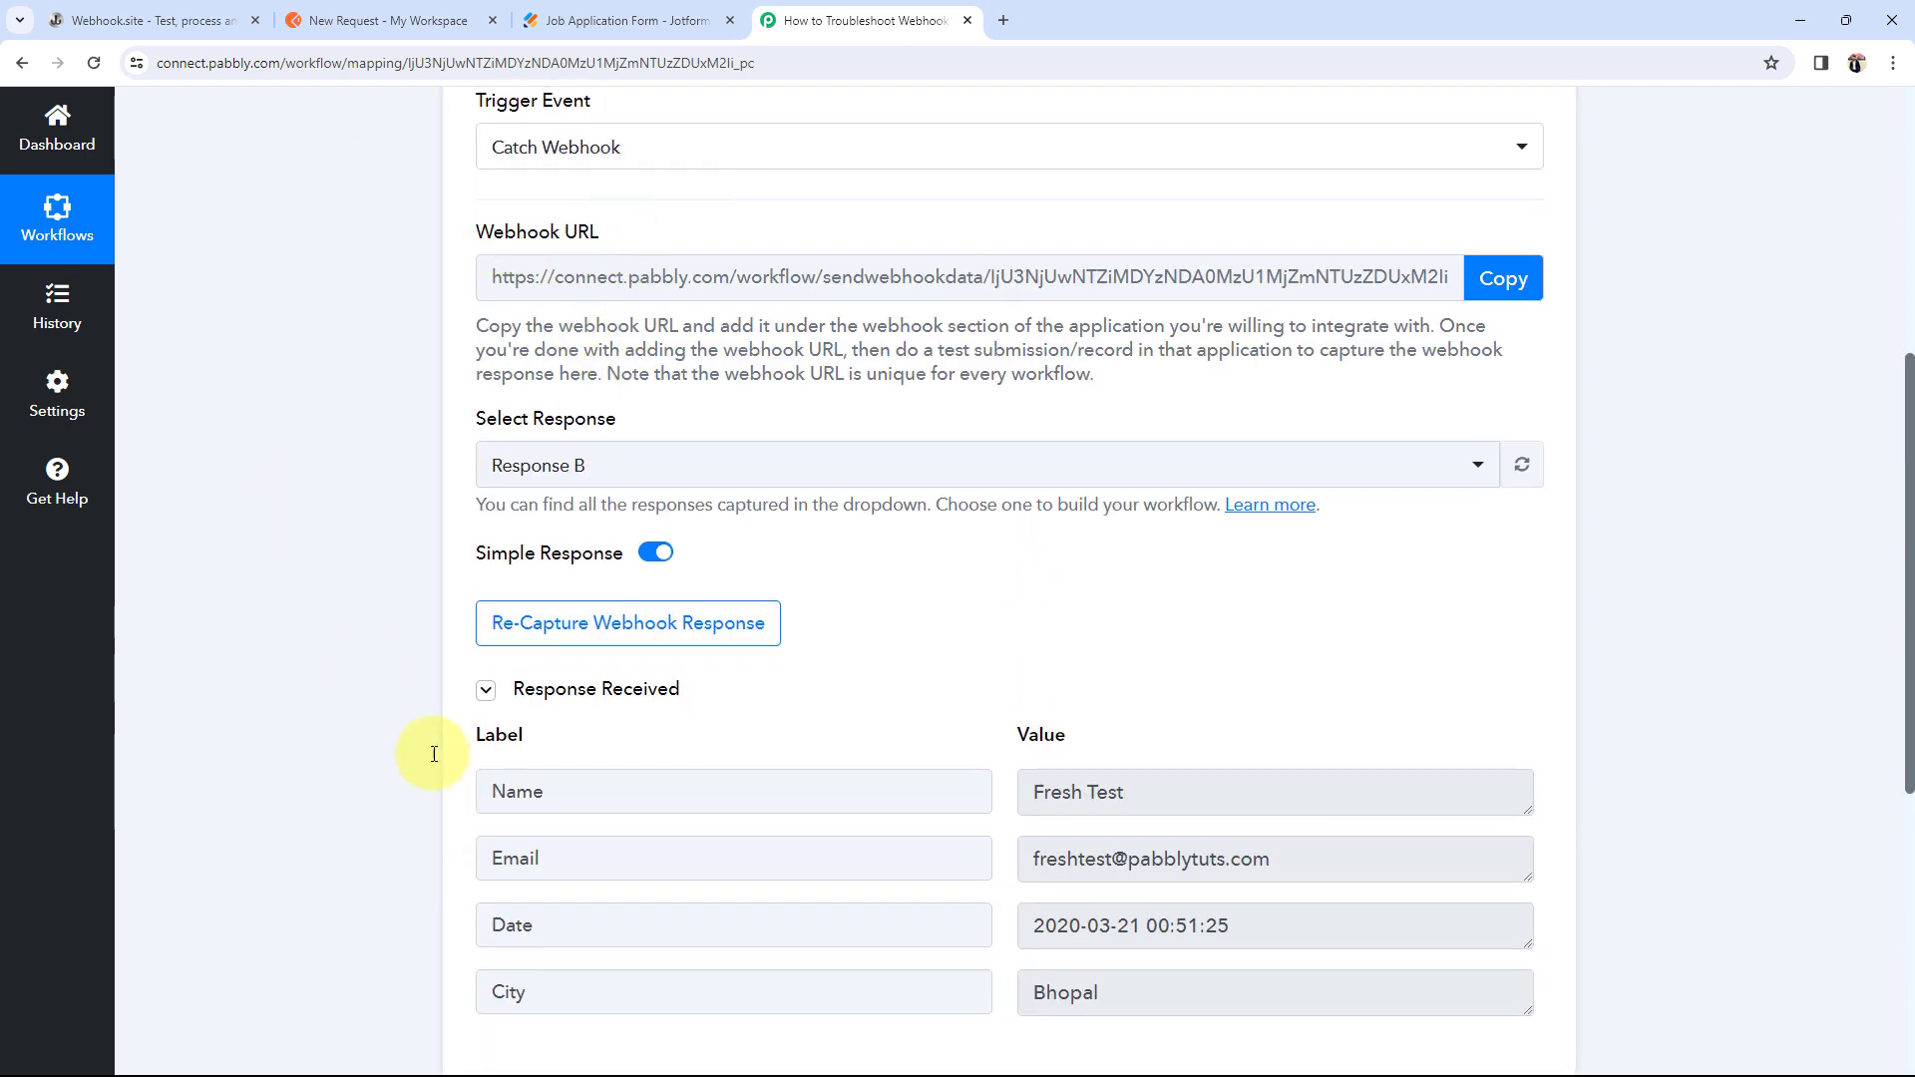
pyautogui.scroll(-1, 395, 475)
pyautogui.click(389, 20)
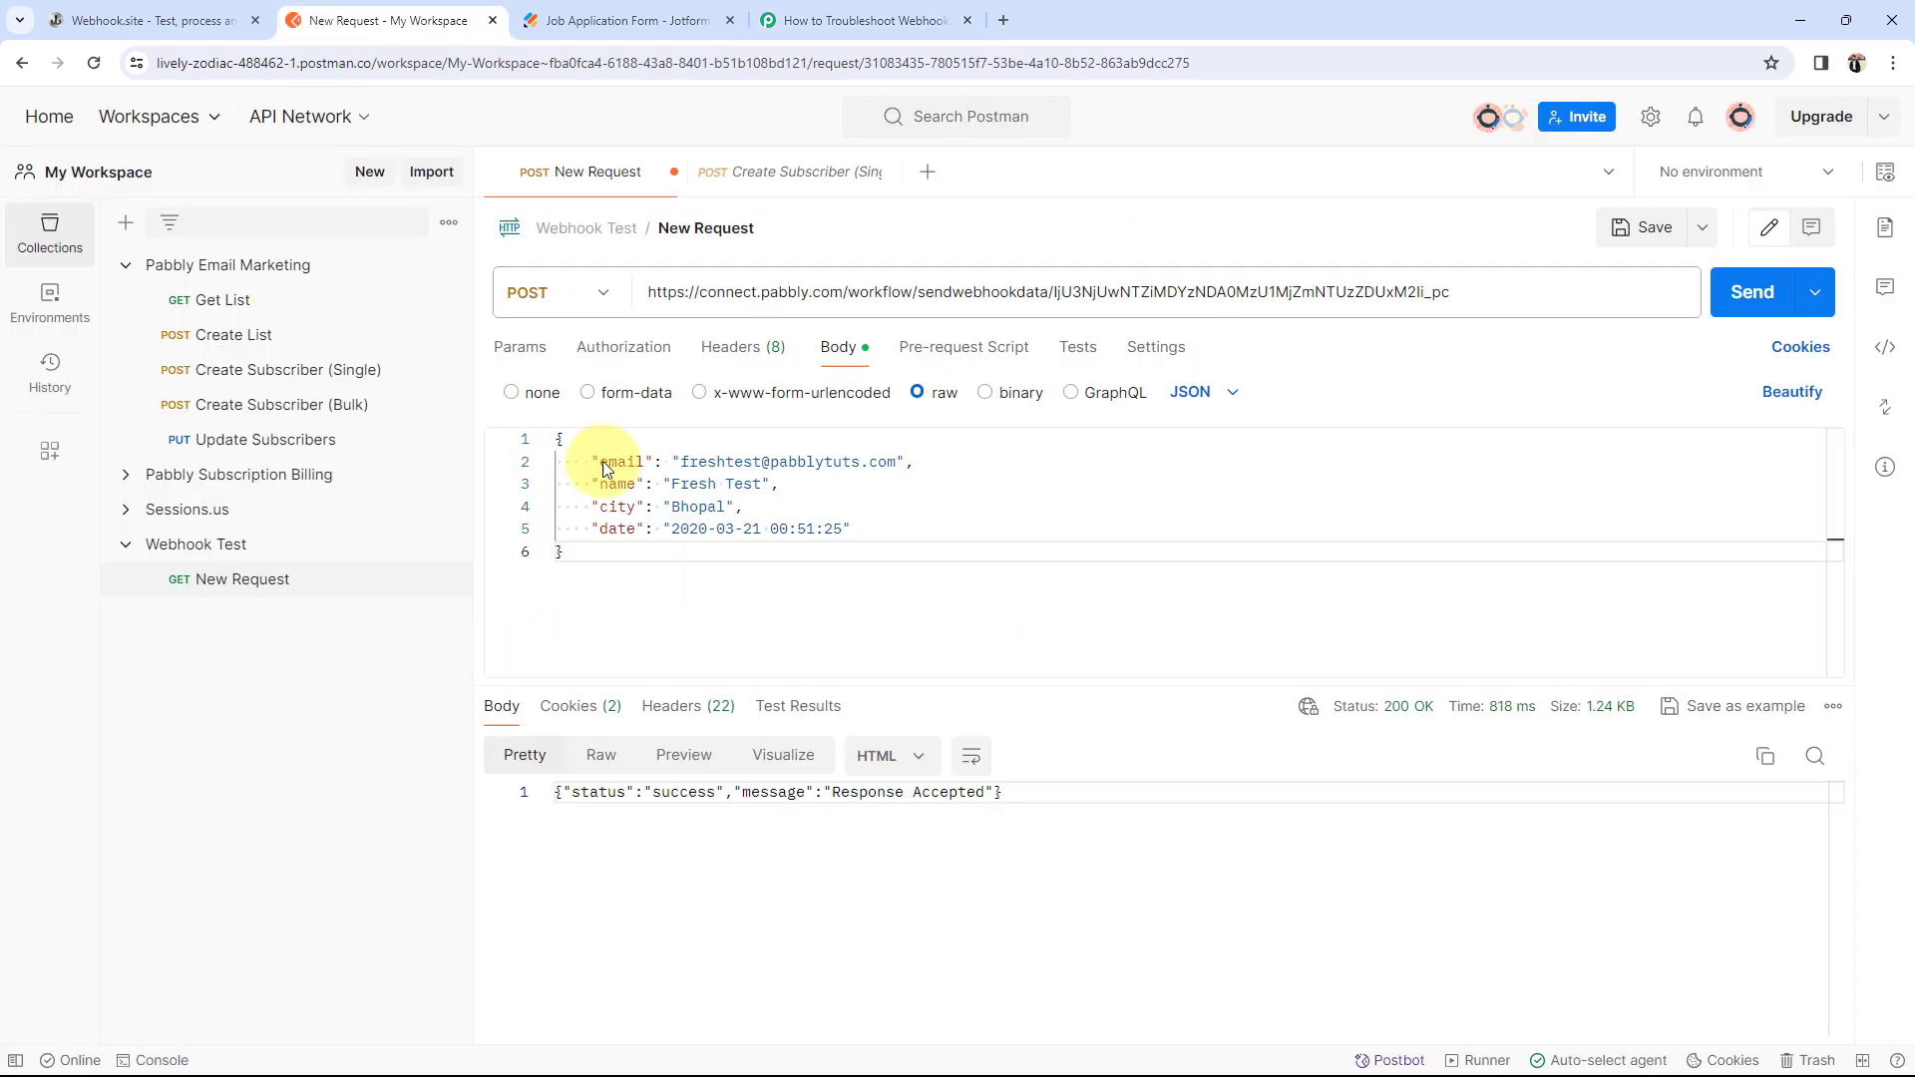
pyautogui.click(800, 14)
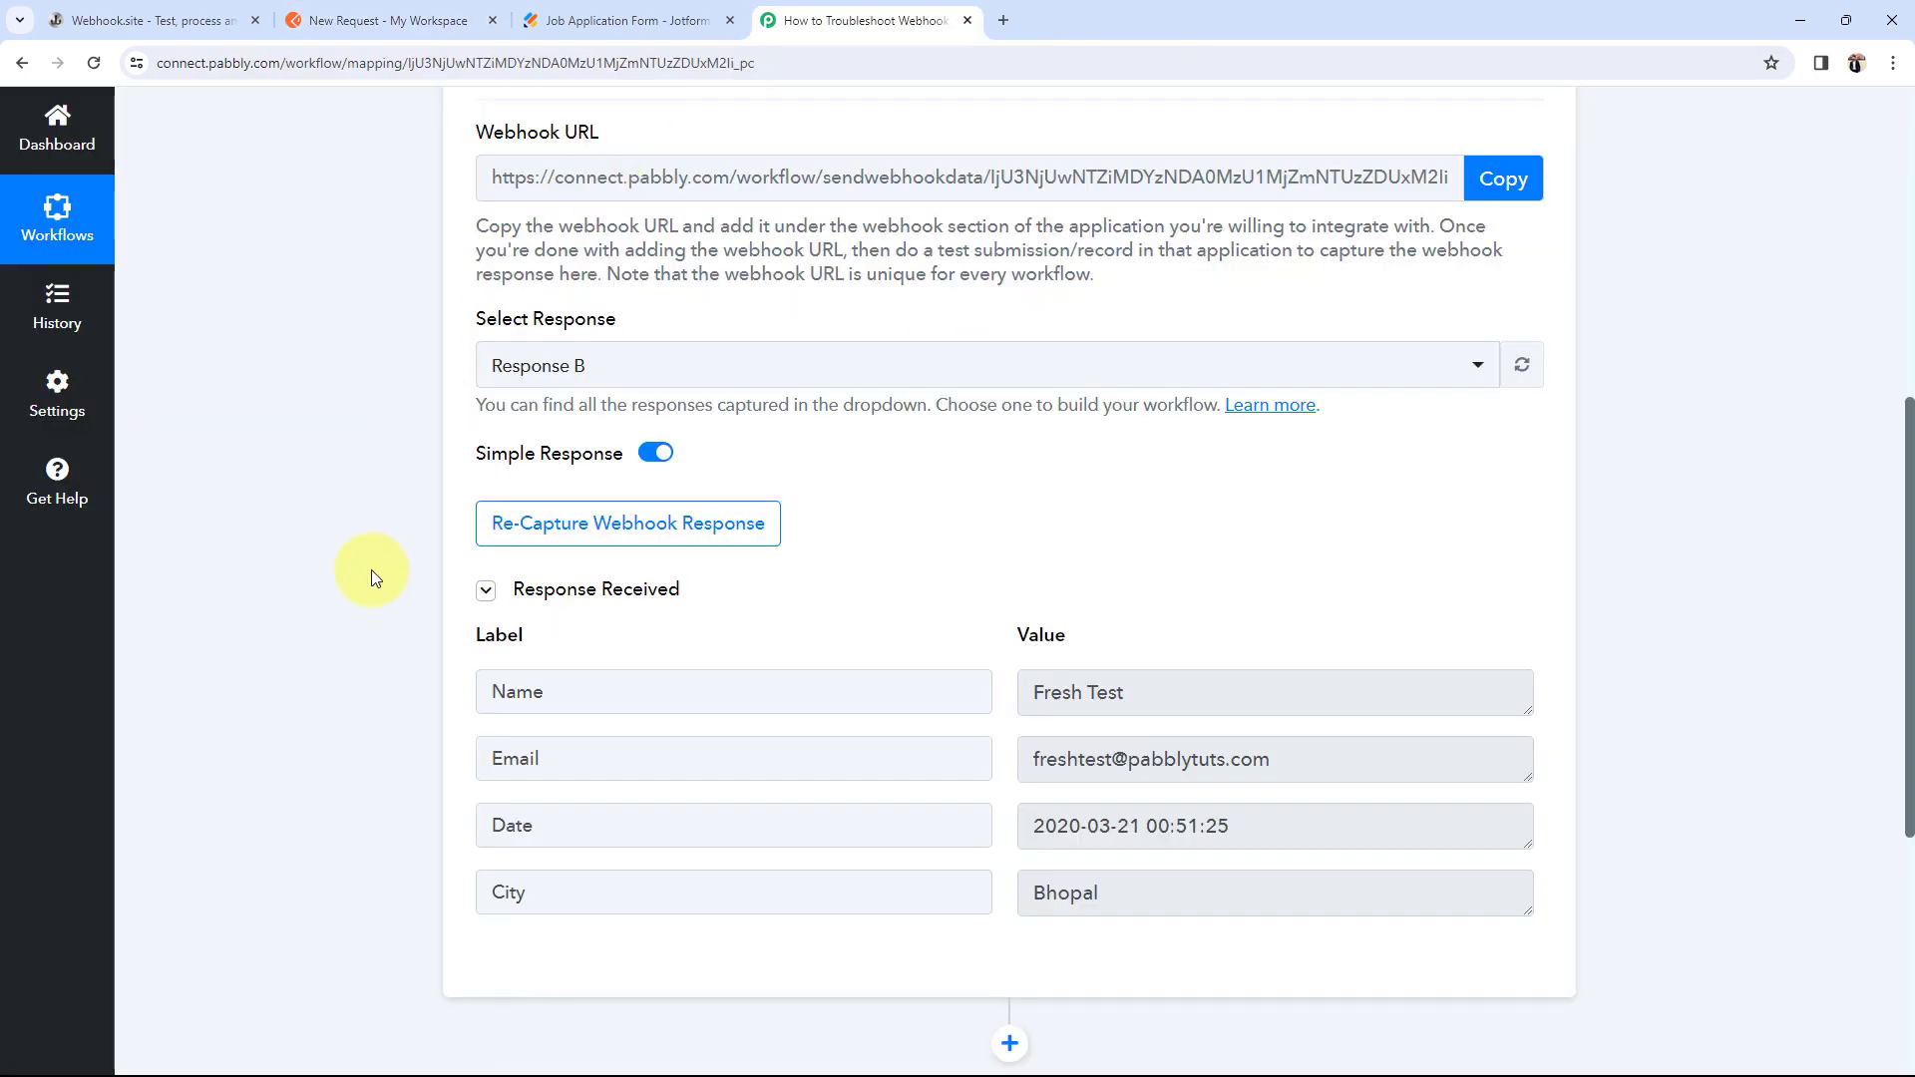
pyautogui.scroll(-1, 208, 686)
pyautogui.moveTo(1149, 591); pyautogui.dragTo(994, 614)
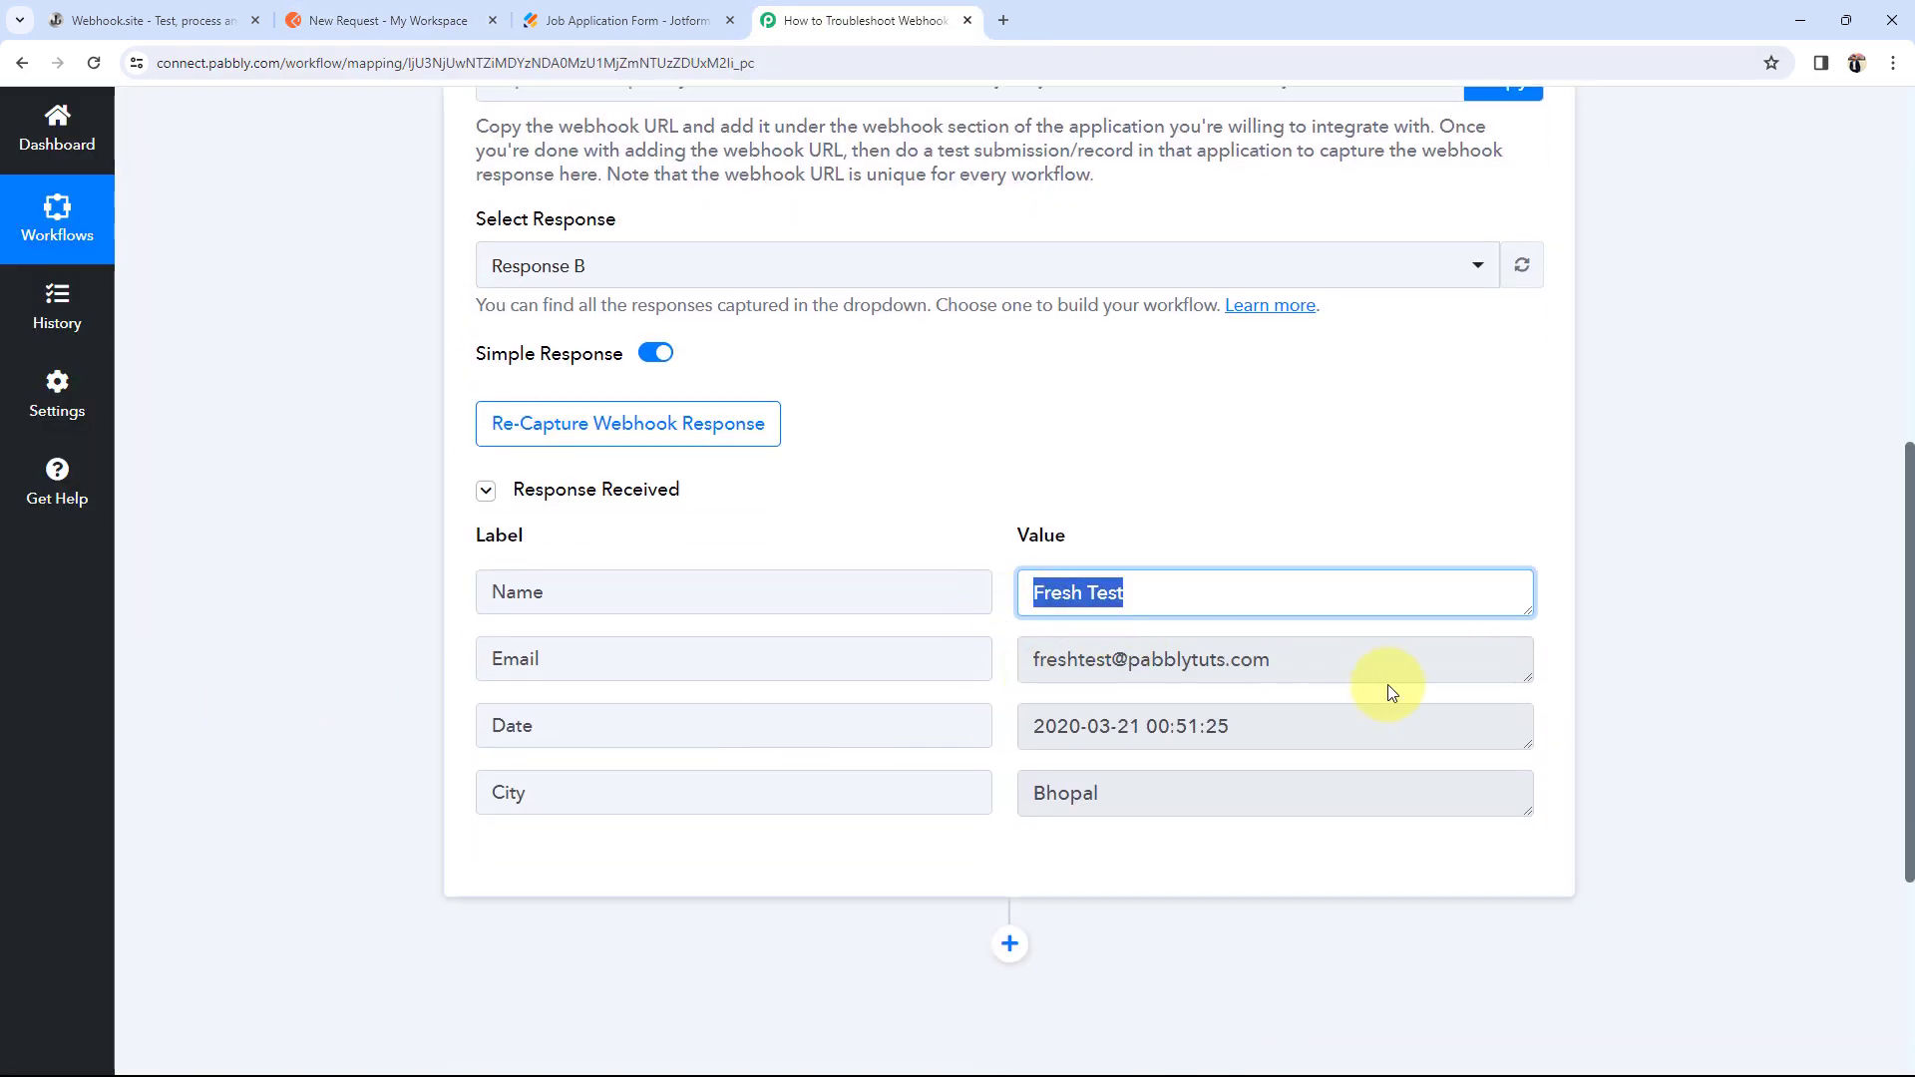
pyautogui.moveTo(1307, 667); pyautogui.dragTo(960, 718)
pyautogui.moveTo(1282, 726); pyautogui.dragTo(906, 735)
pyautogui.moveTo(1167, 793); pyautogui.dragTo(752, 812)
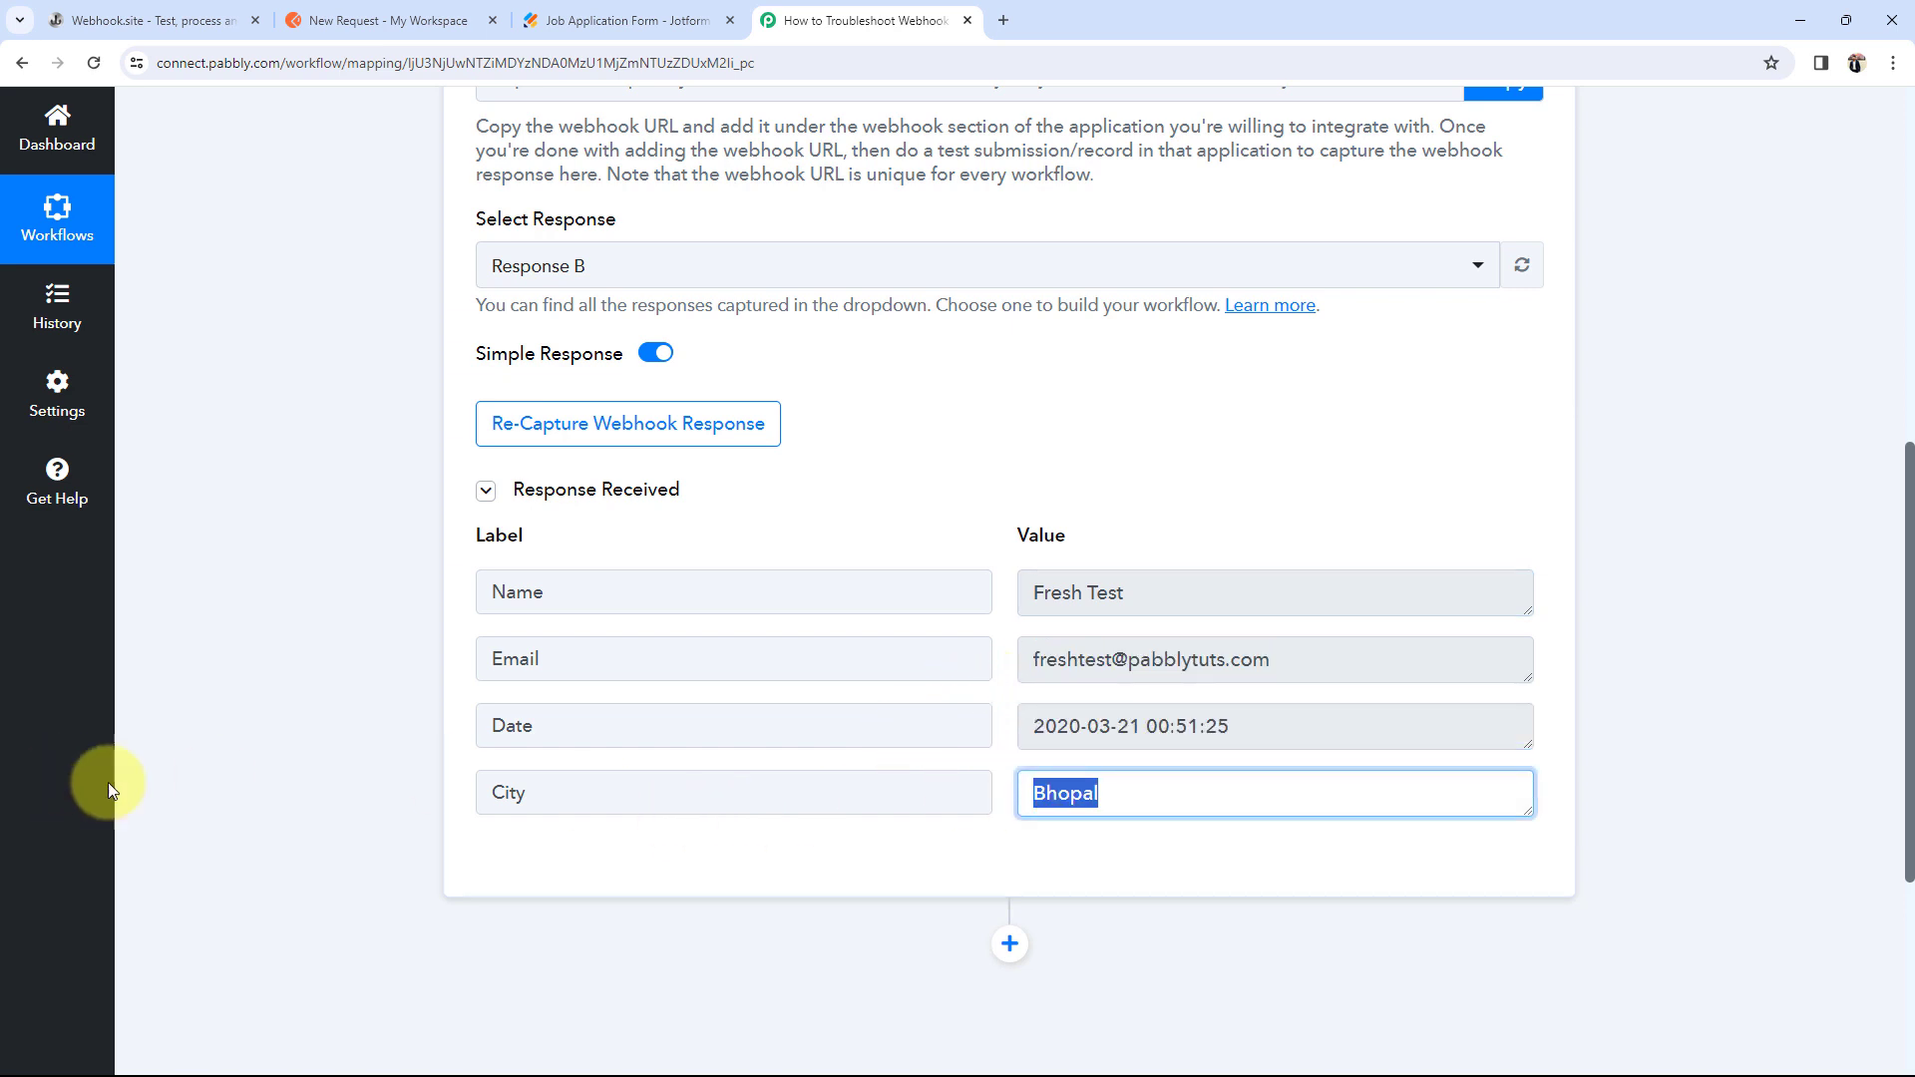
pyautogui.click(353, 767)
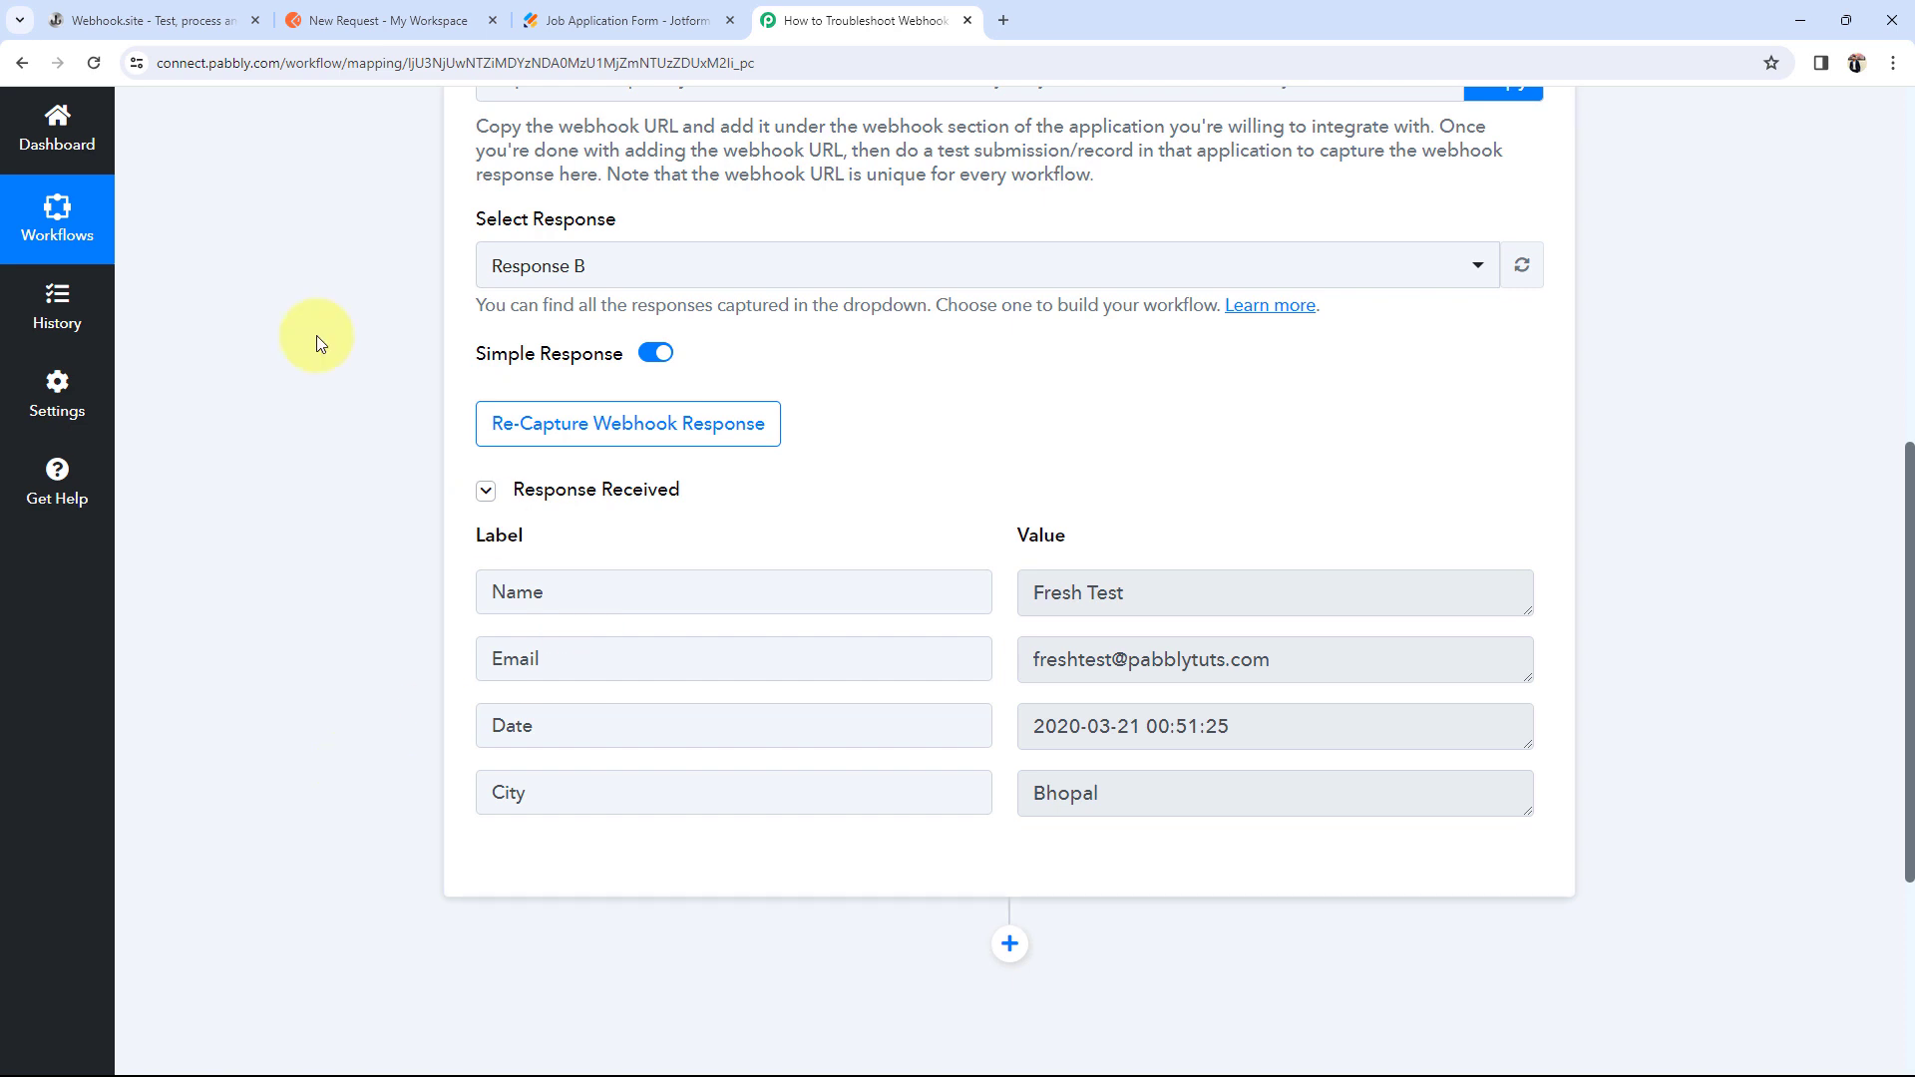
pyautogui.click(111, 18)
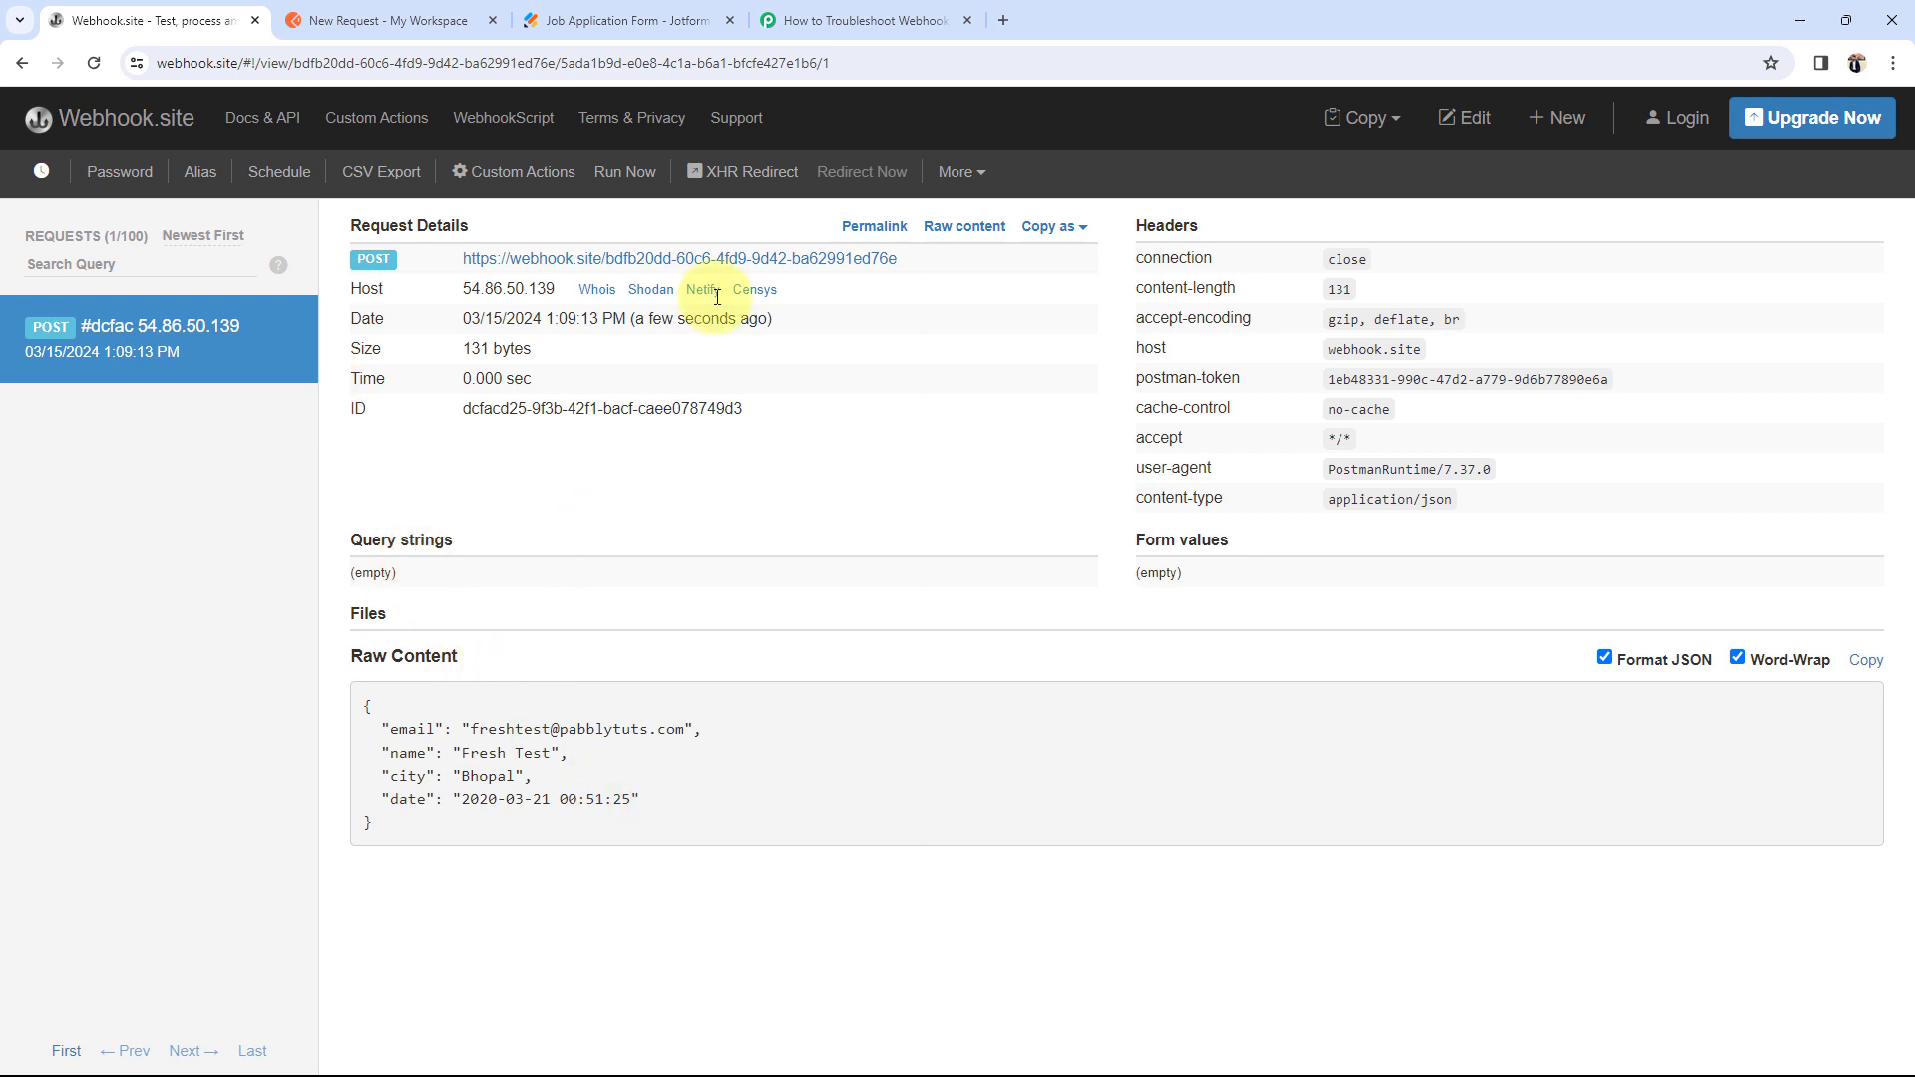
pyautogui.click(803, 21)
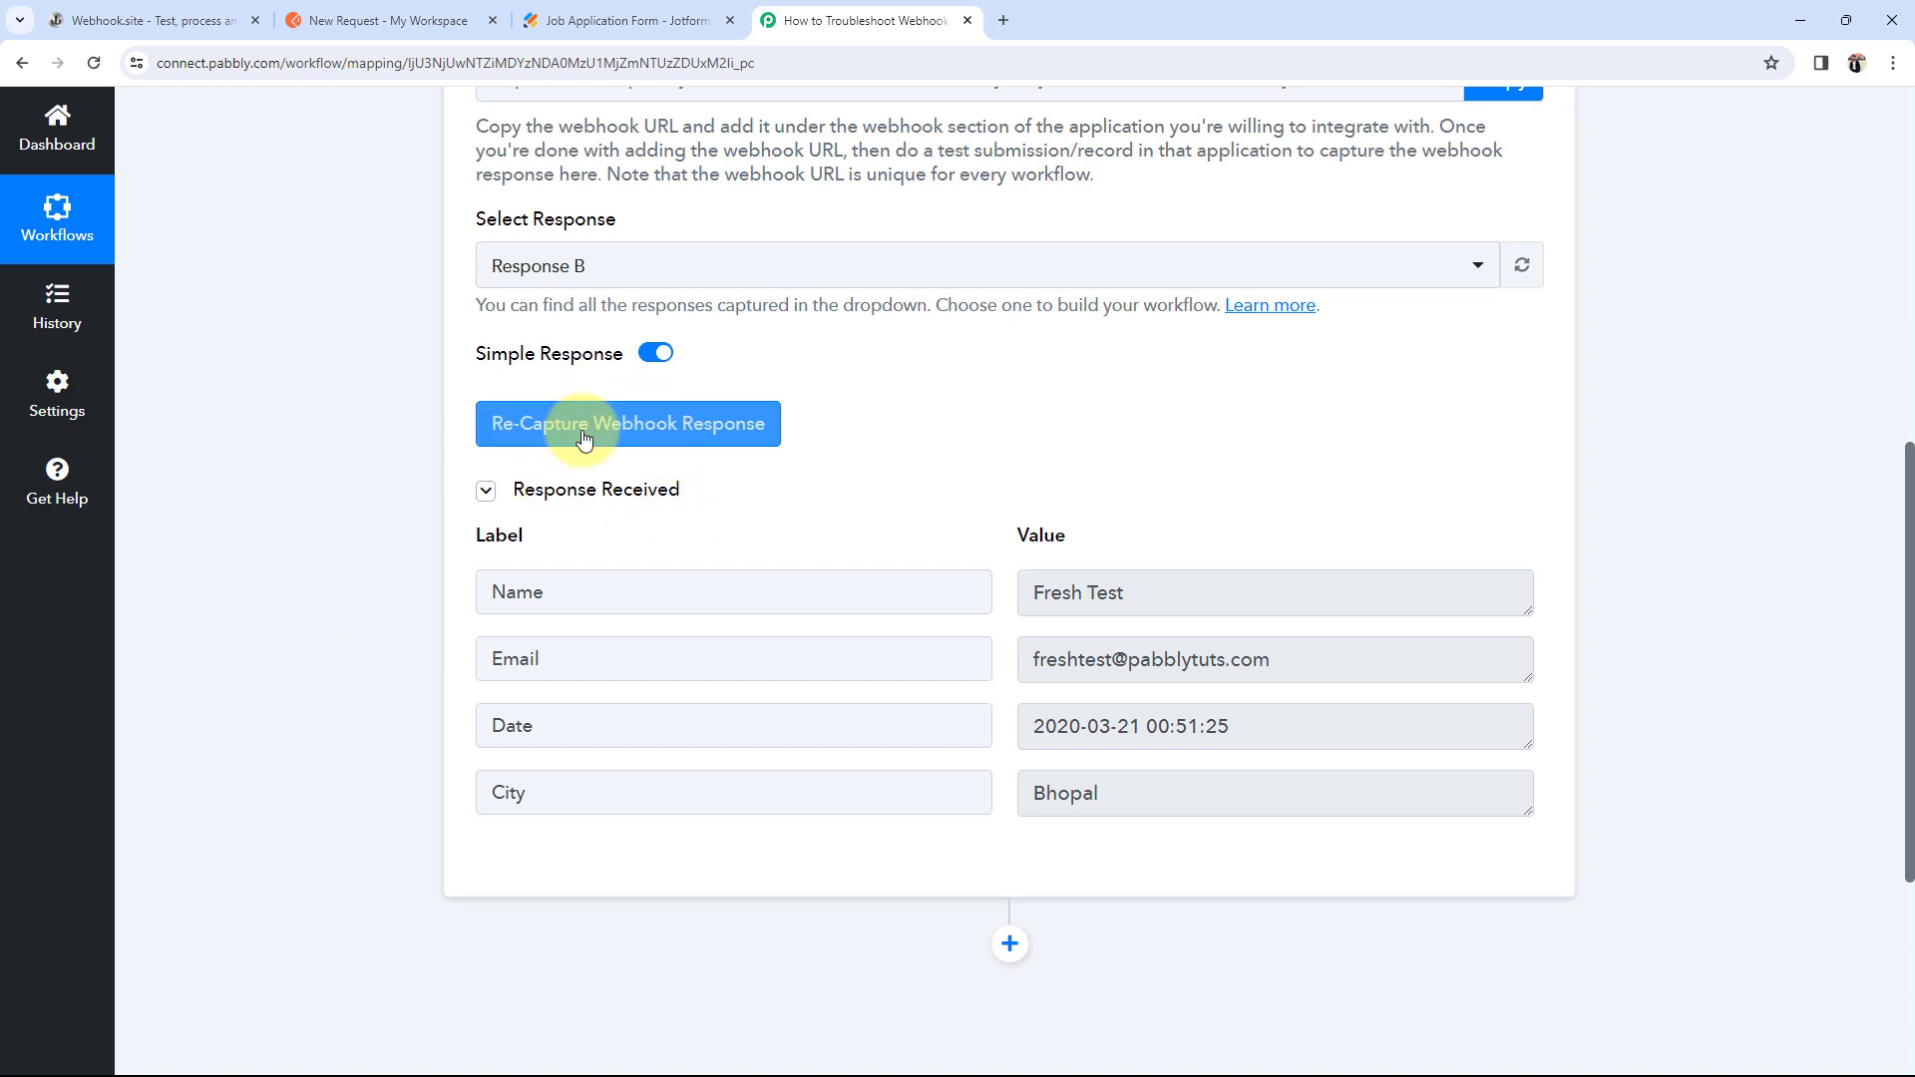
pyautogui.click(482, 443)
# Step: Confirm recapturing so the Catch Webhook trigger waits for a new response on Response B
pyautogui.click(866, 720)
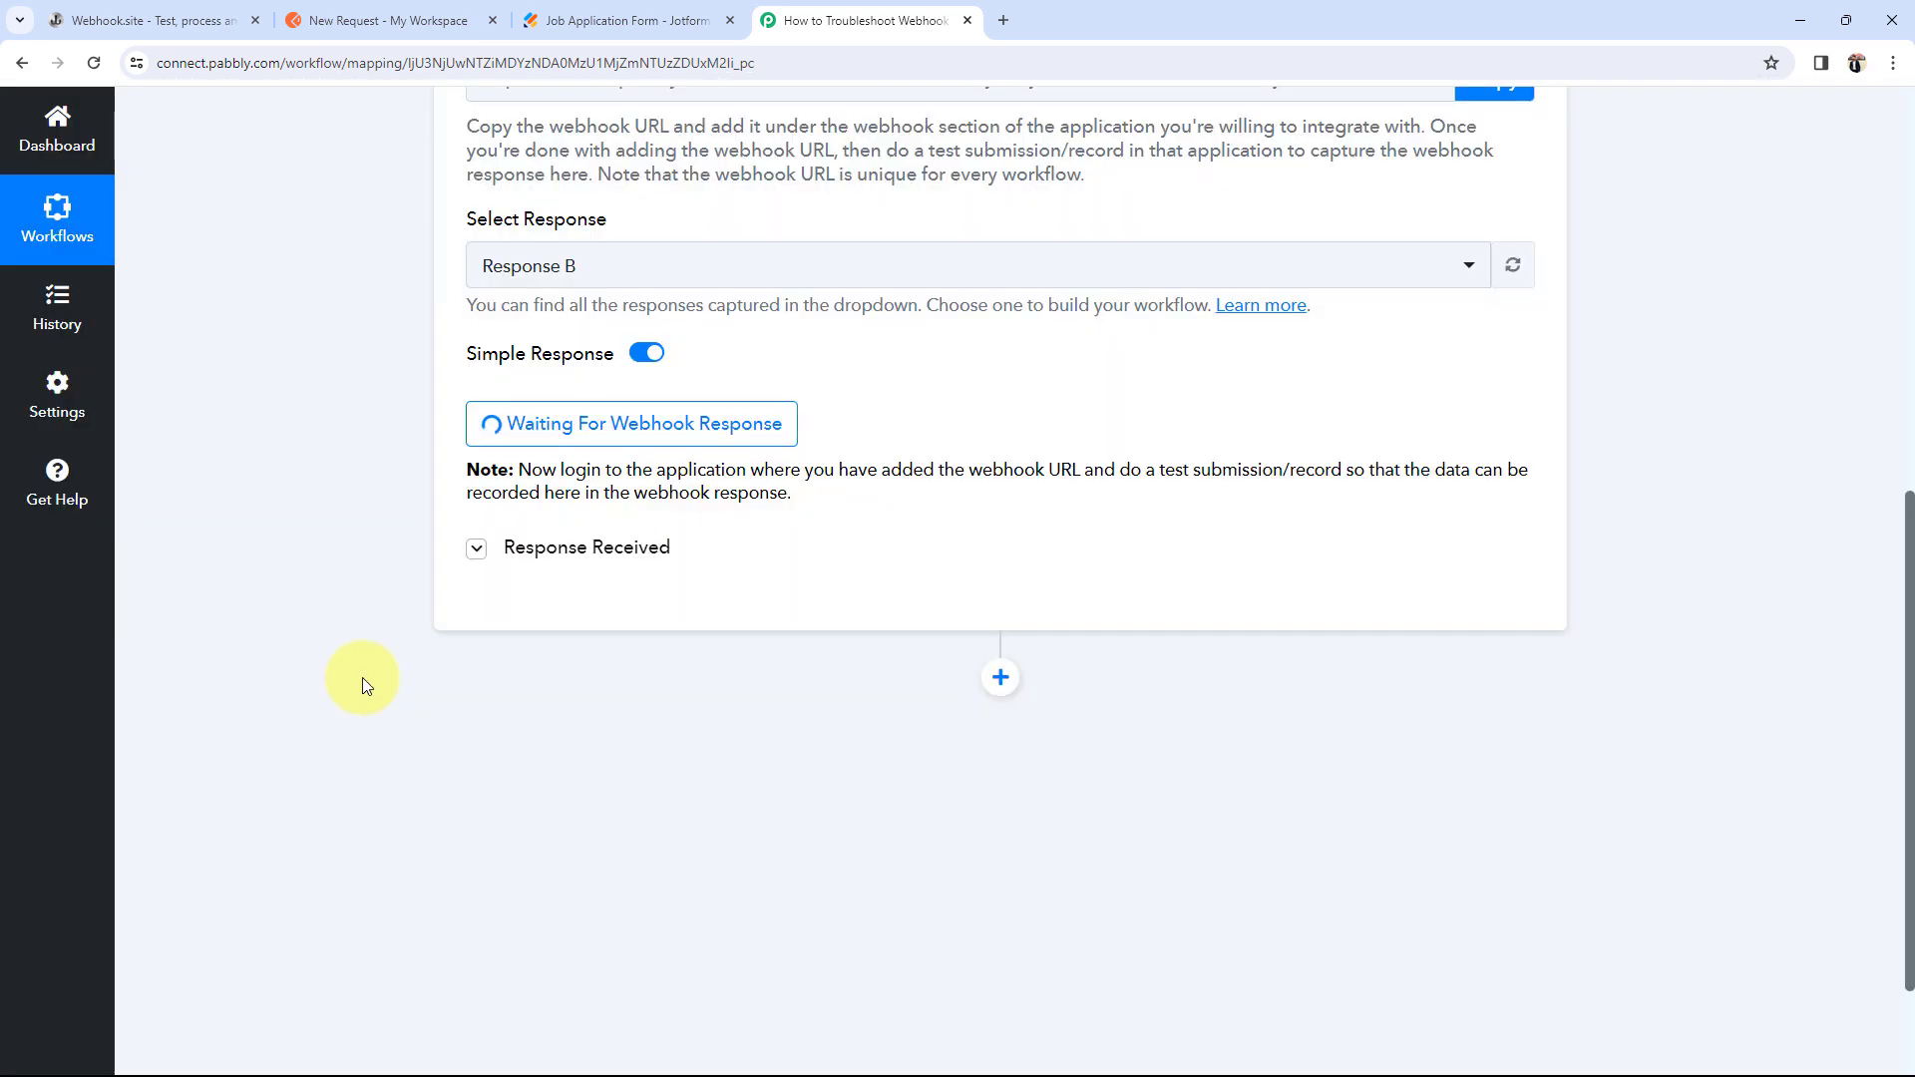
pyautogui.scroll(3, 362, 679)
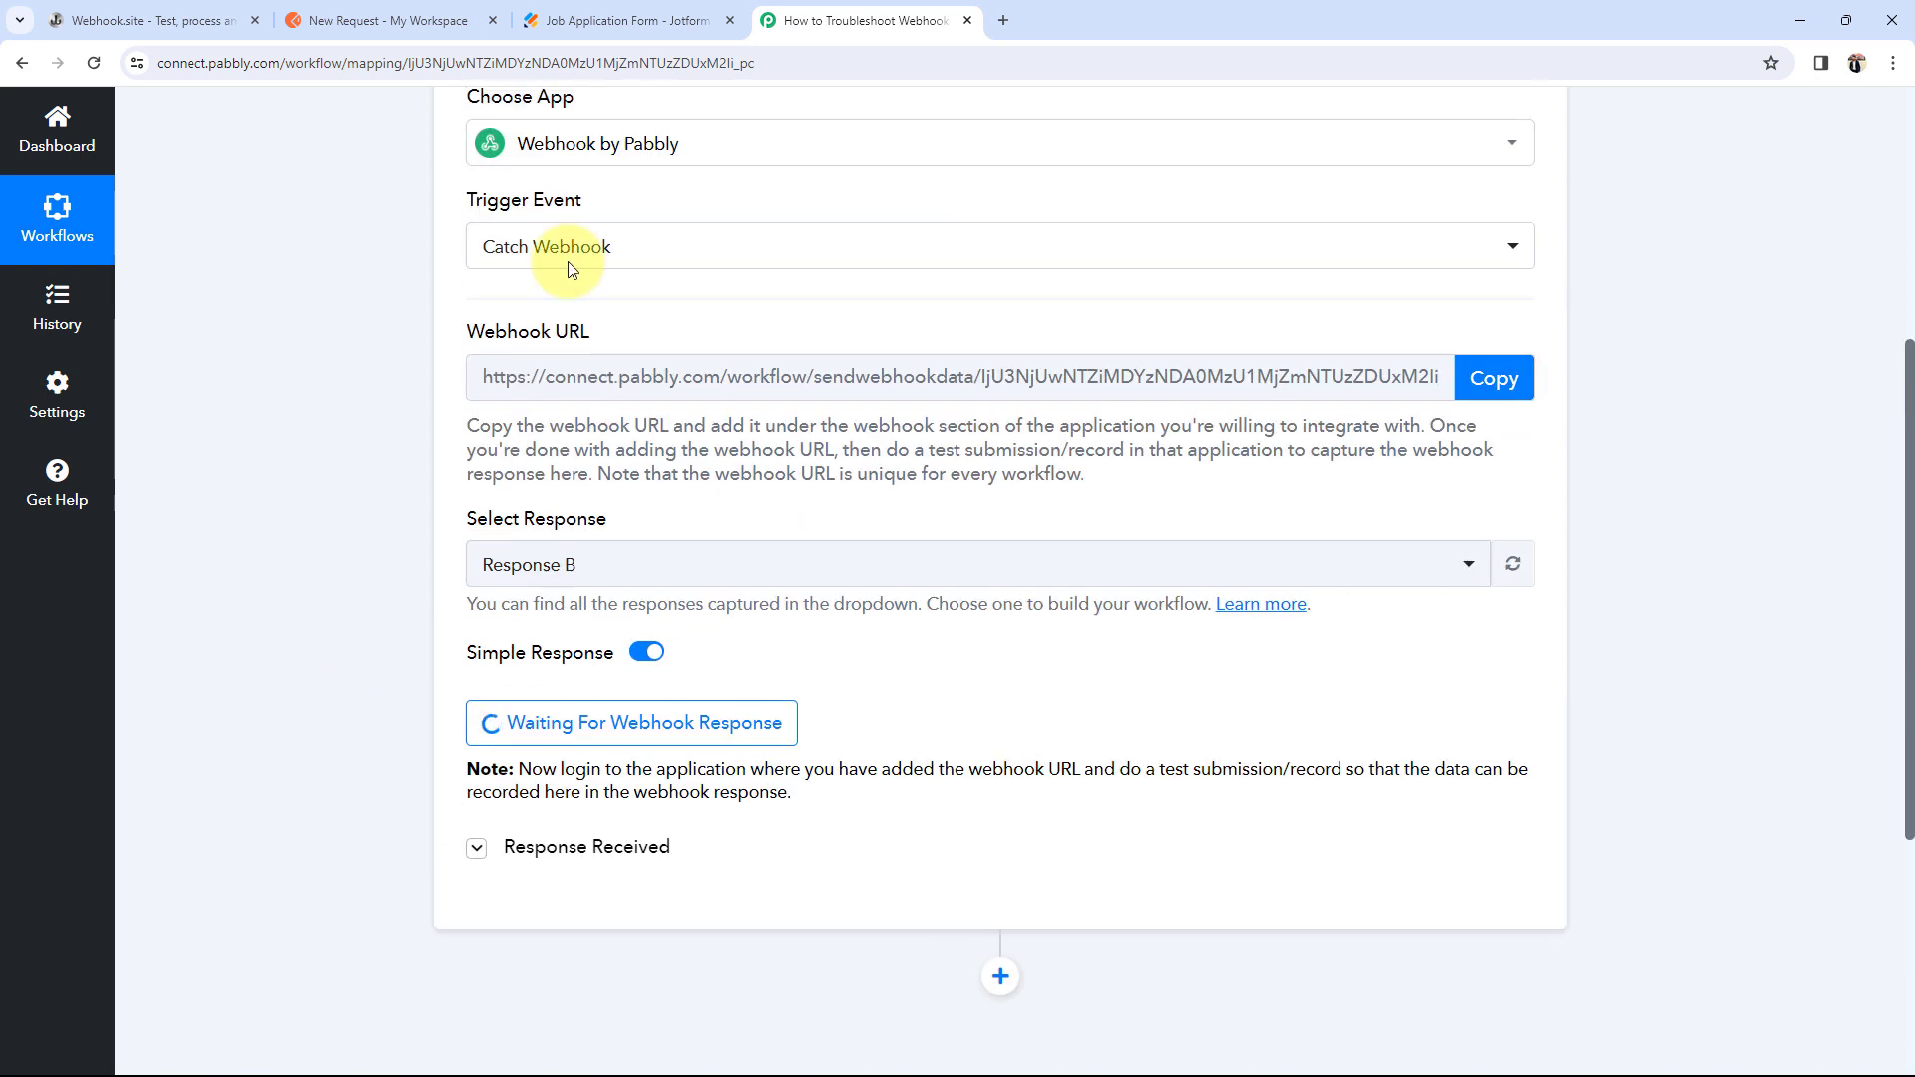
pyautogui.click(599, 20)
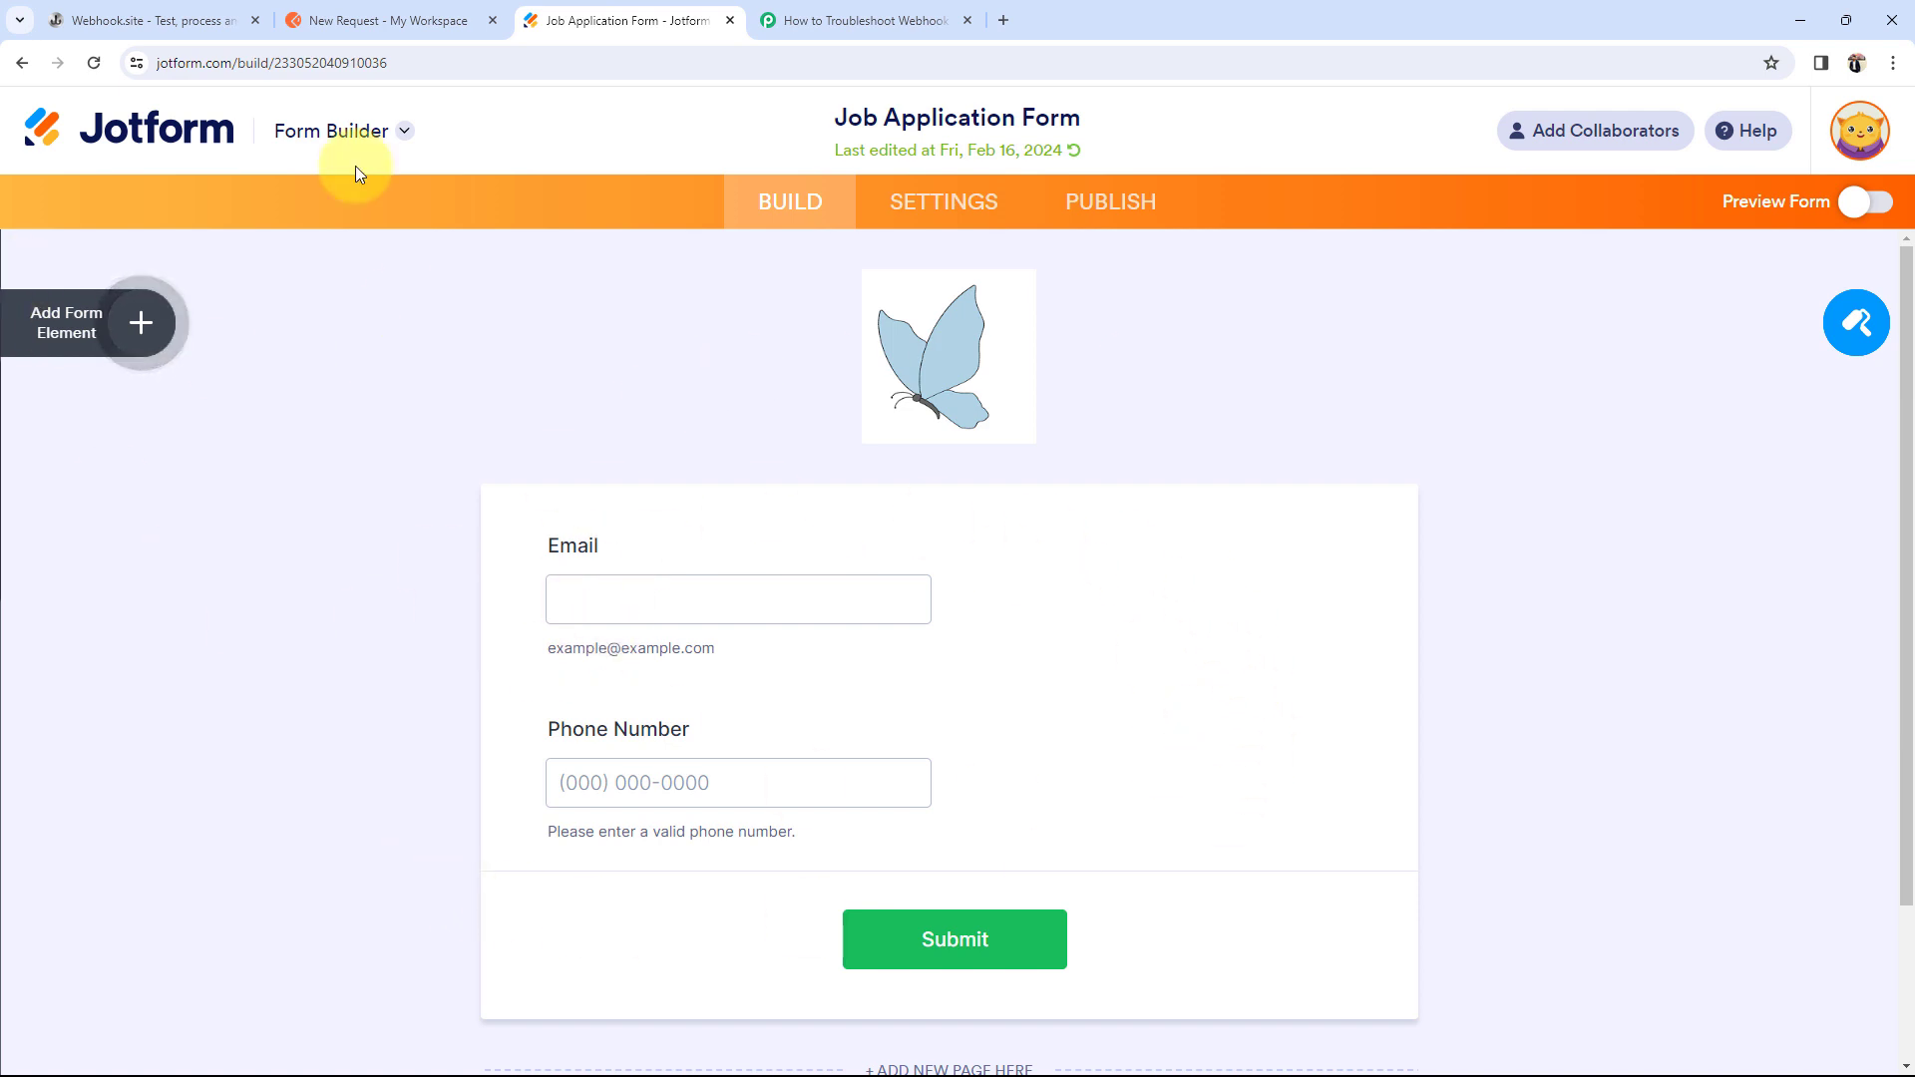
pyautogui.click(138, 10)
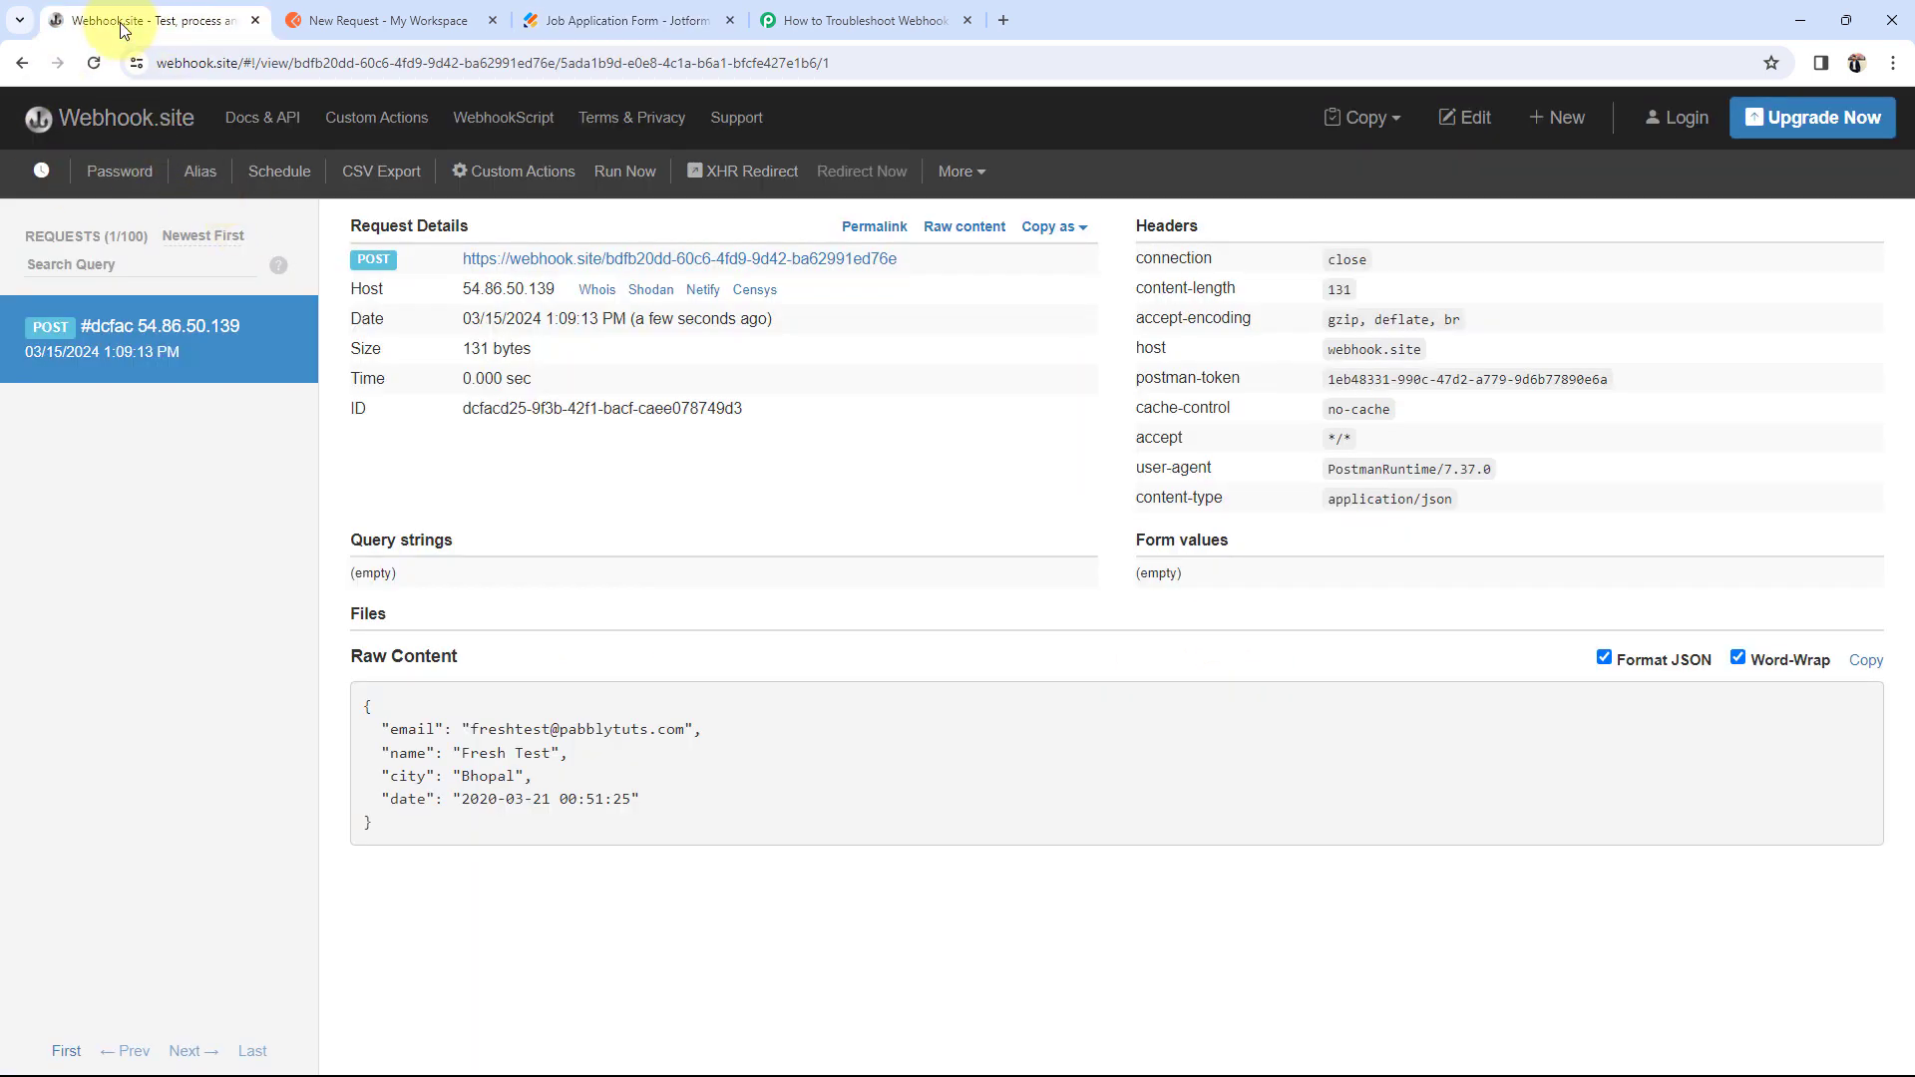
pyautogui.click(607, 16)
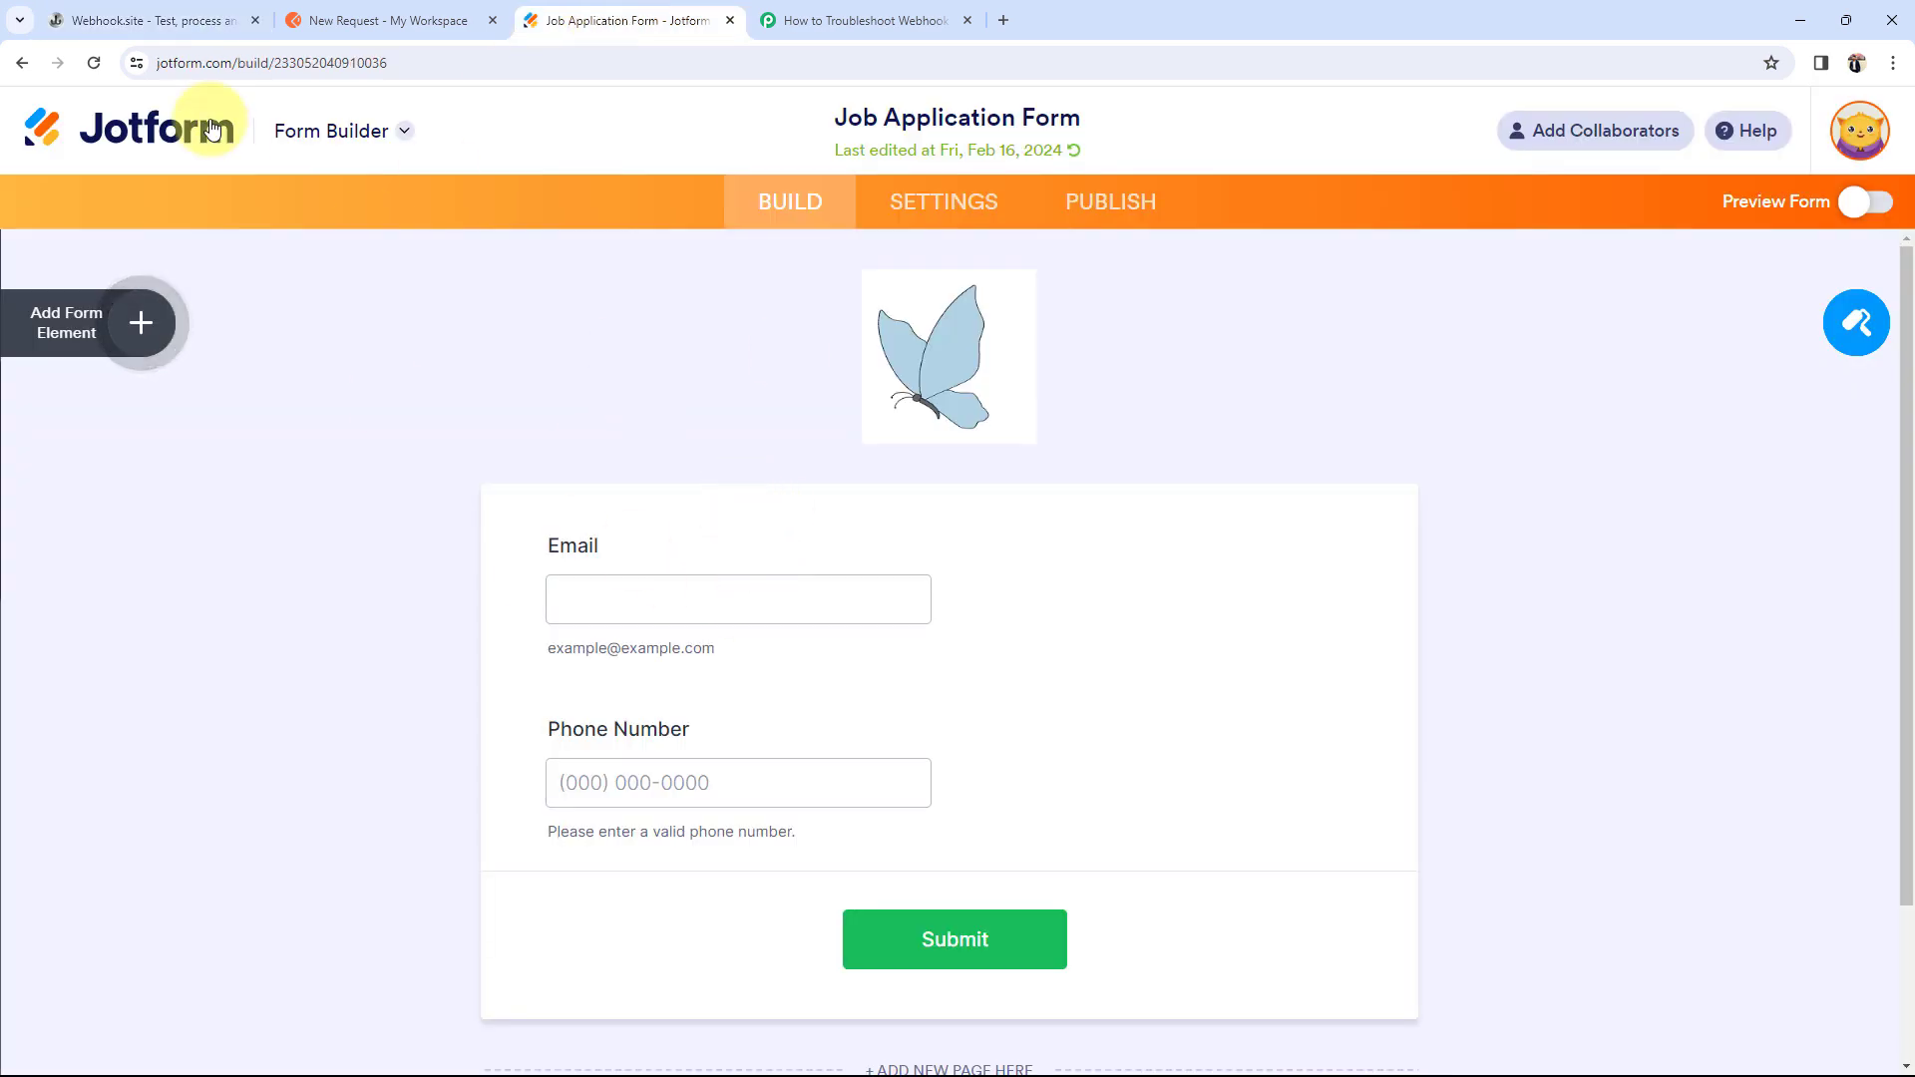
pyautogui.click(121, 10)
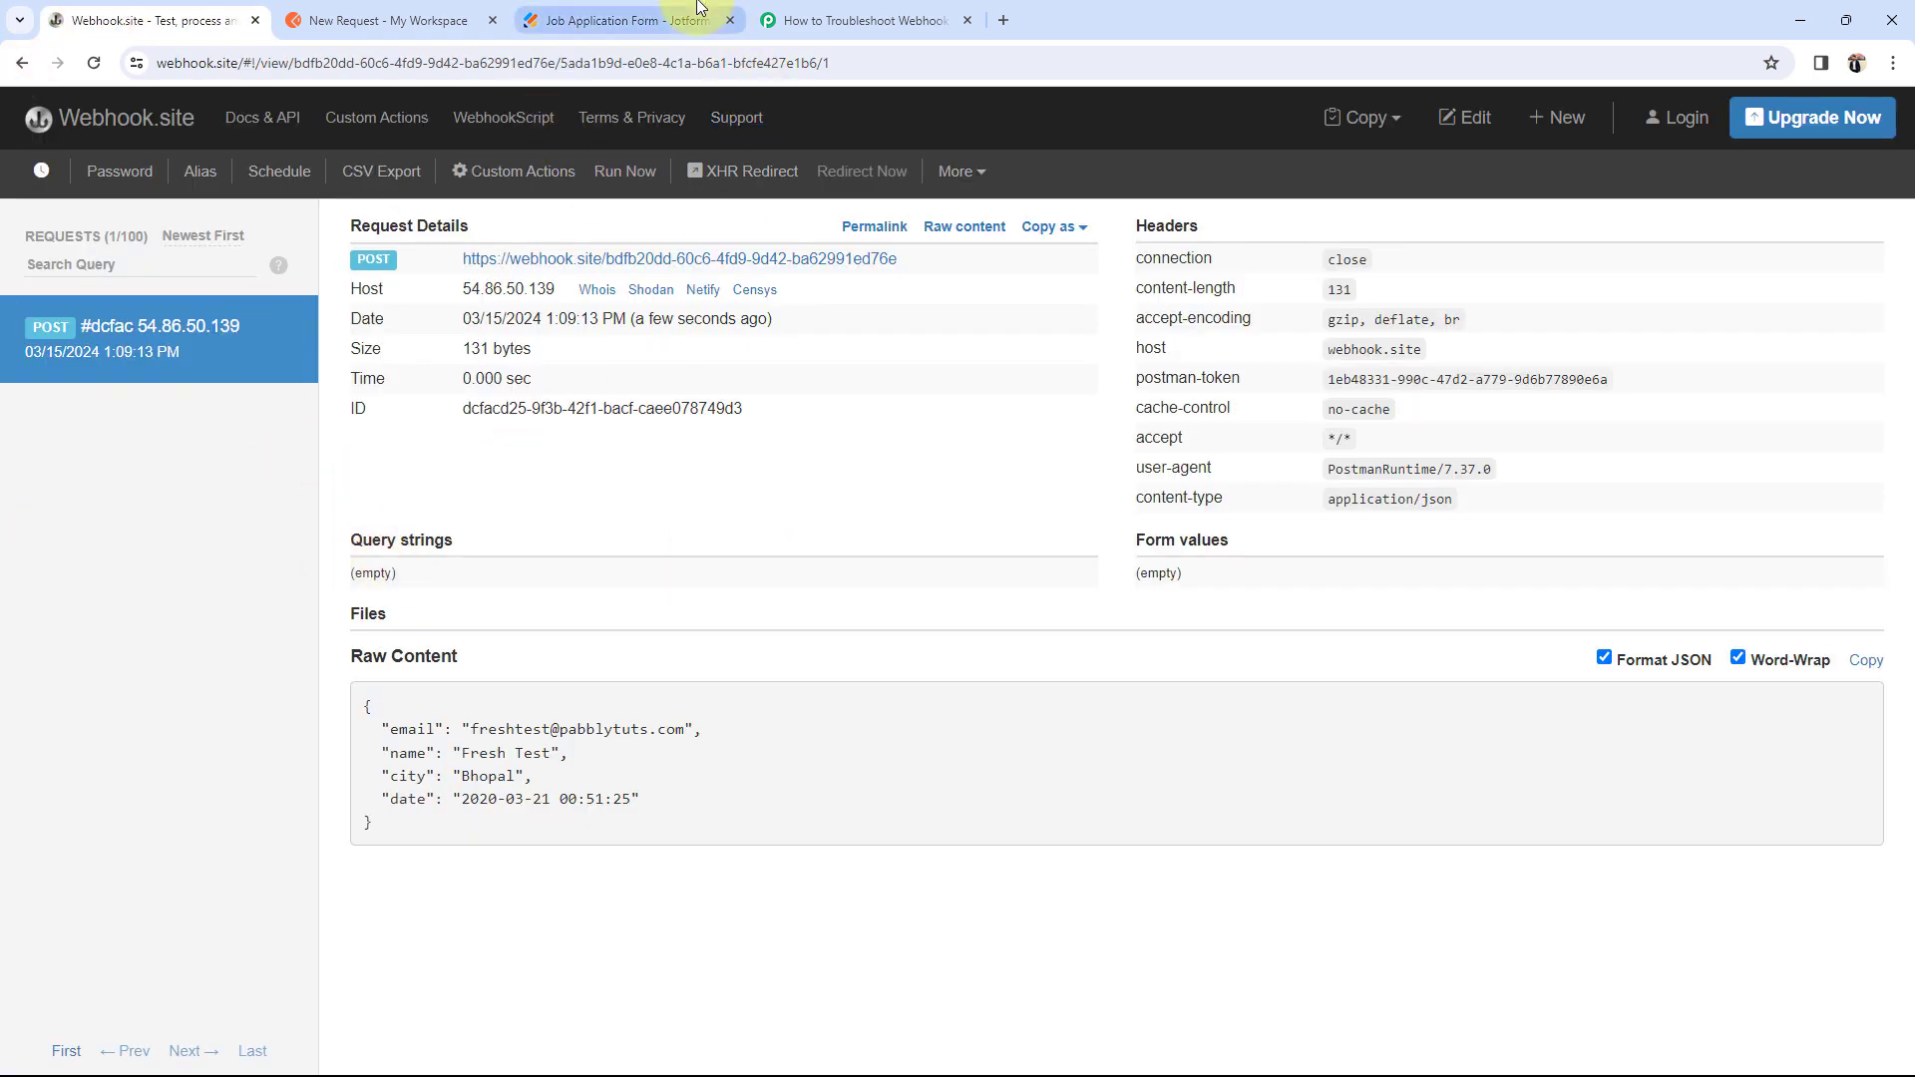
pyautogui.click(853, 20)
pyautogui.scroll(2, 497, 727)
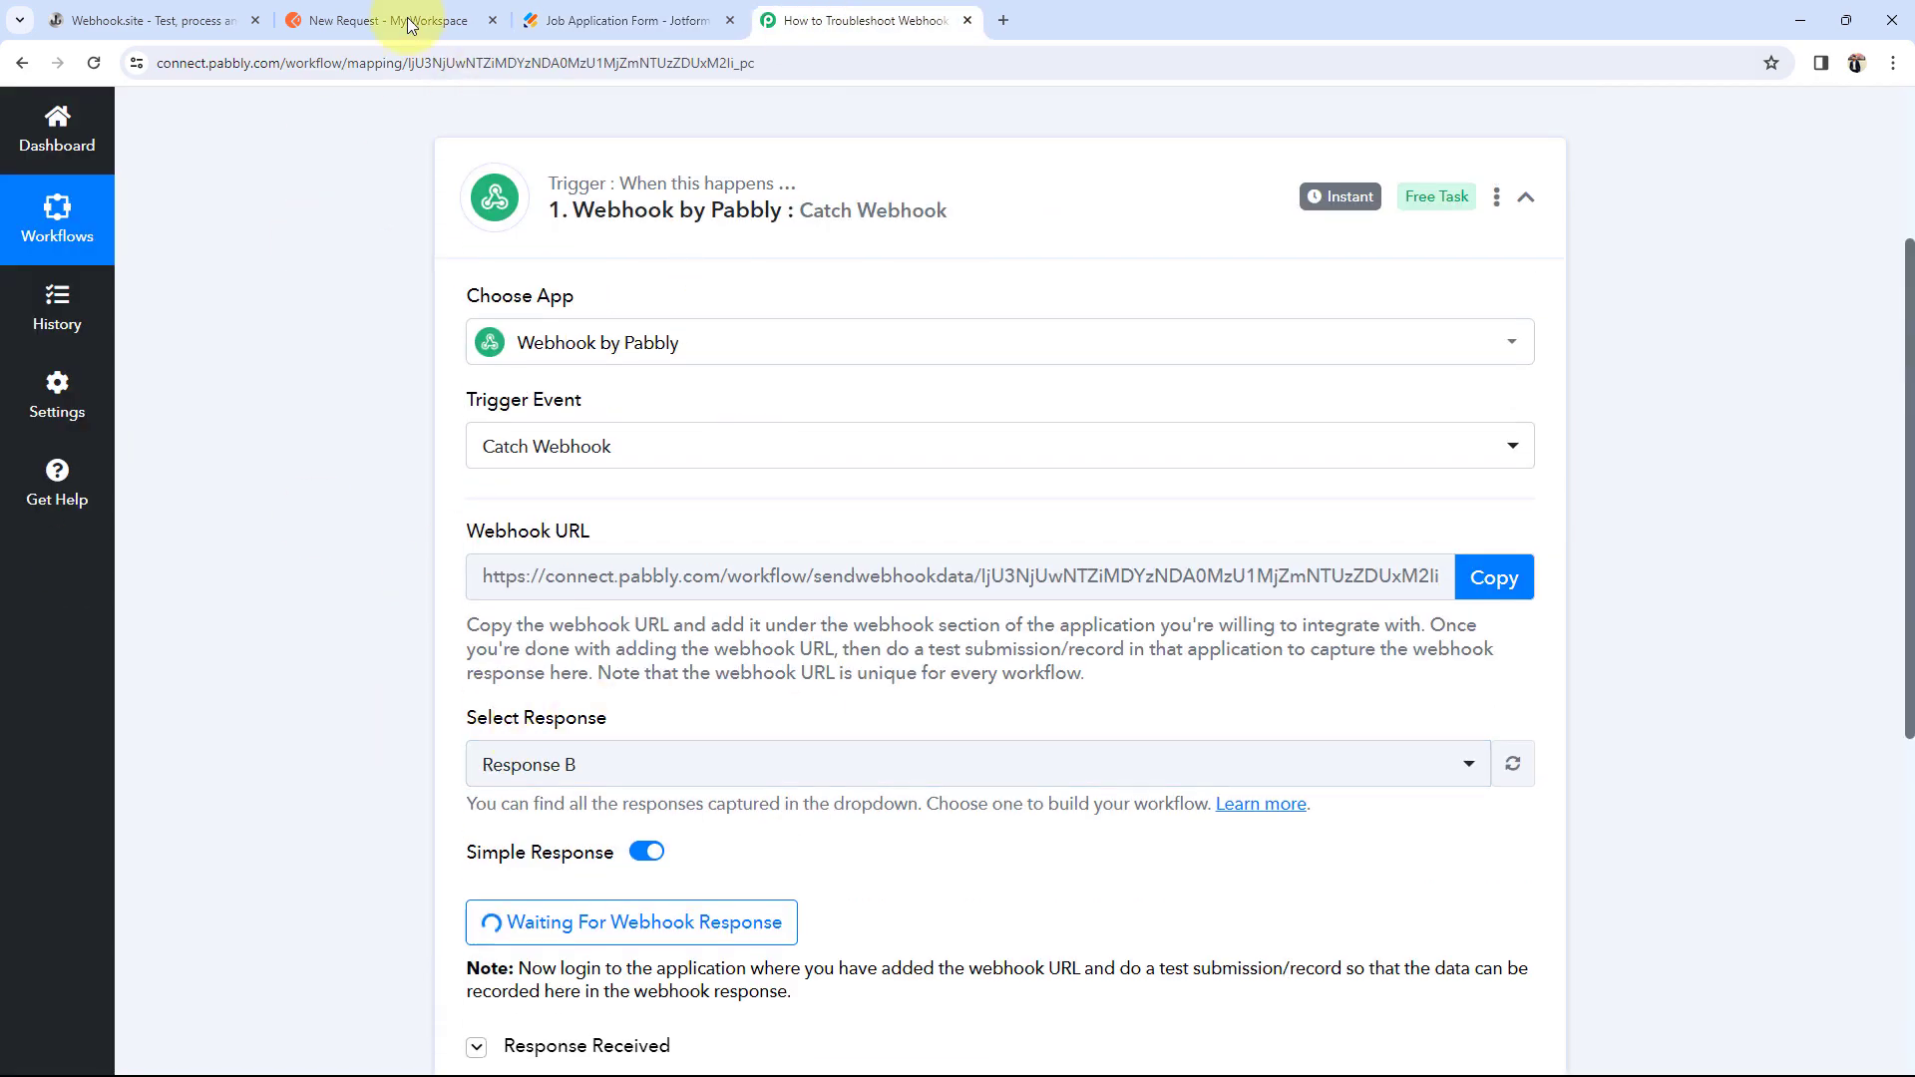
# Step: Delete the earlier captured request from the Webhook.site inbox, then go to Jotform
pyautogui.click(122, 32)
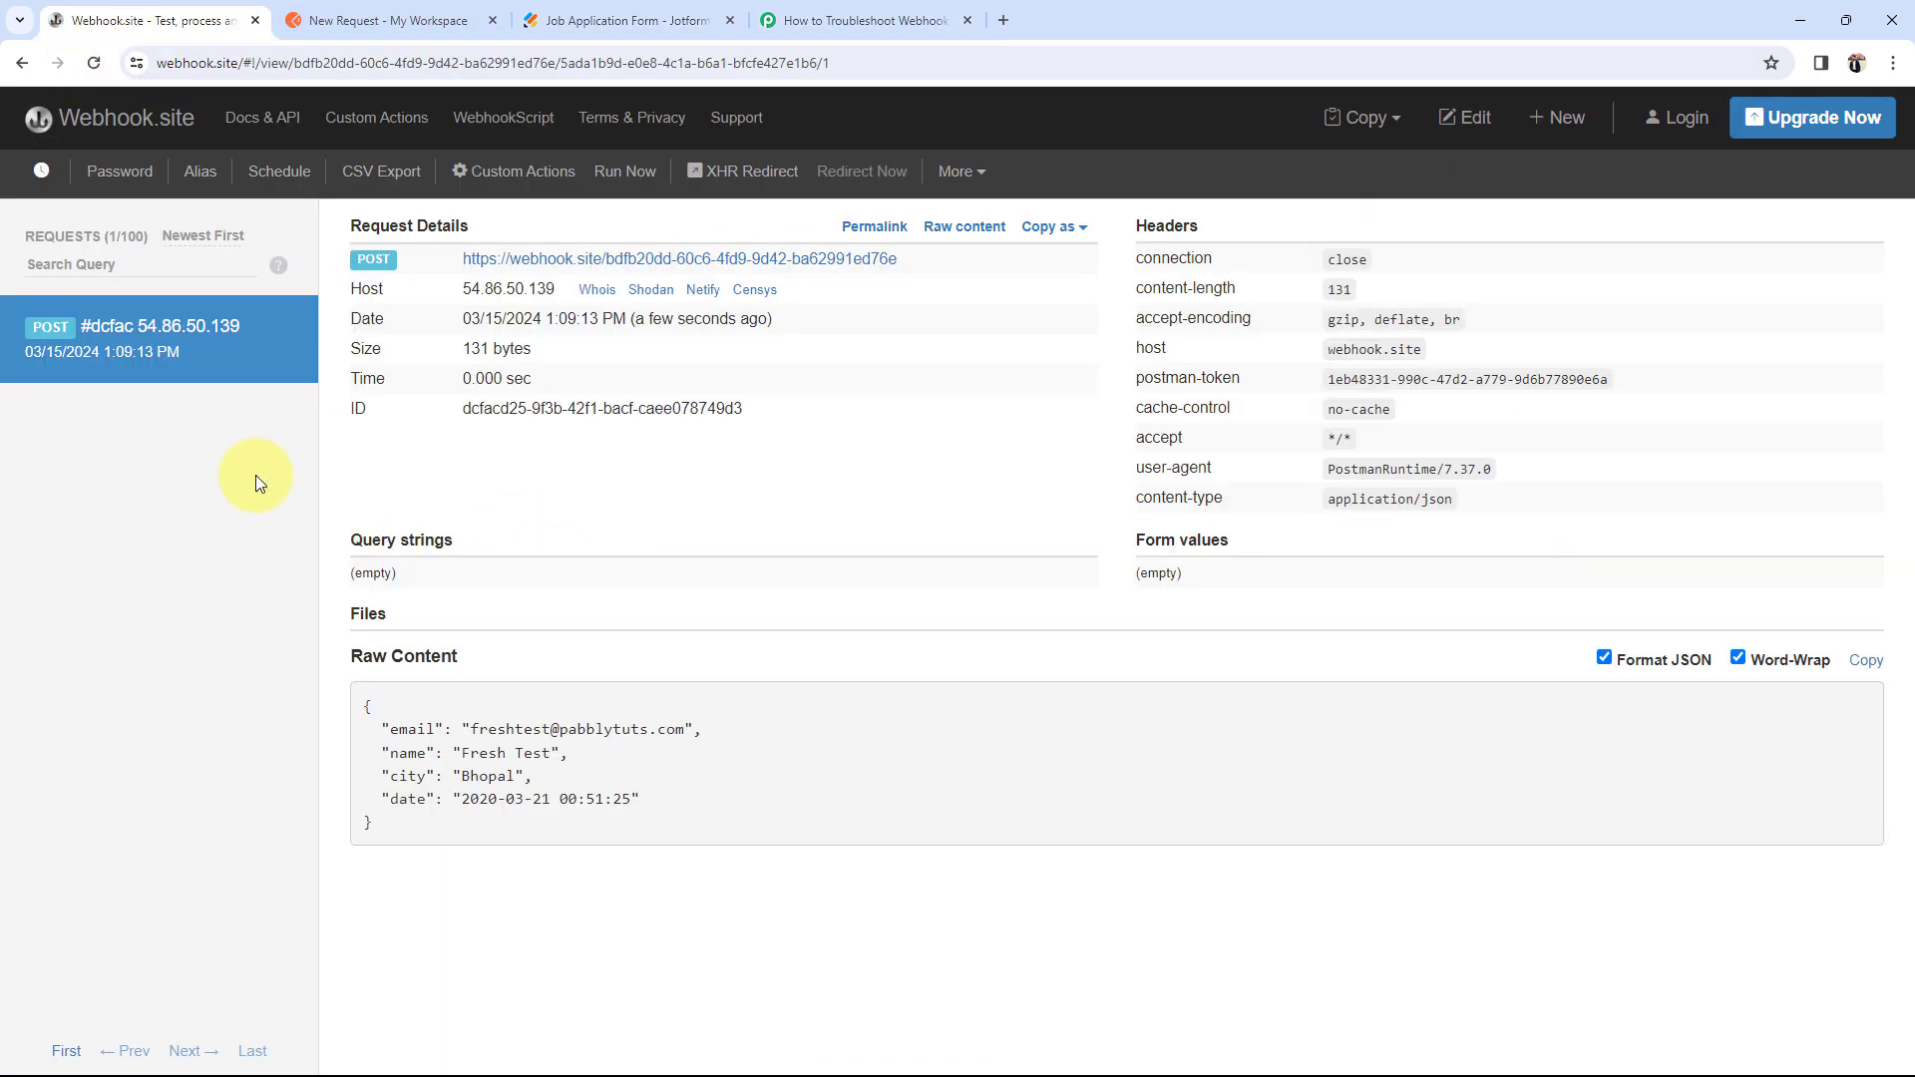
pyautogui.click(291, 339)
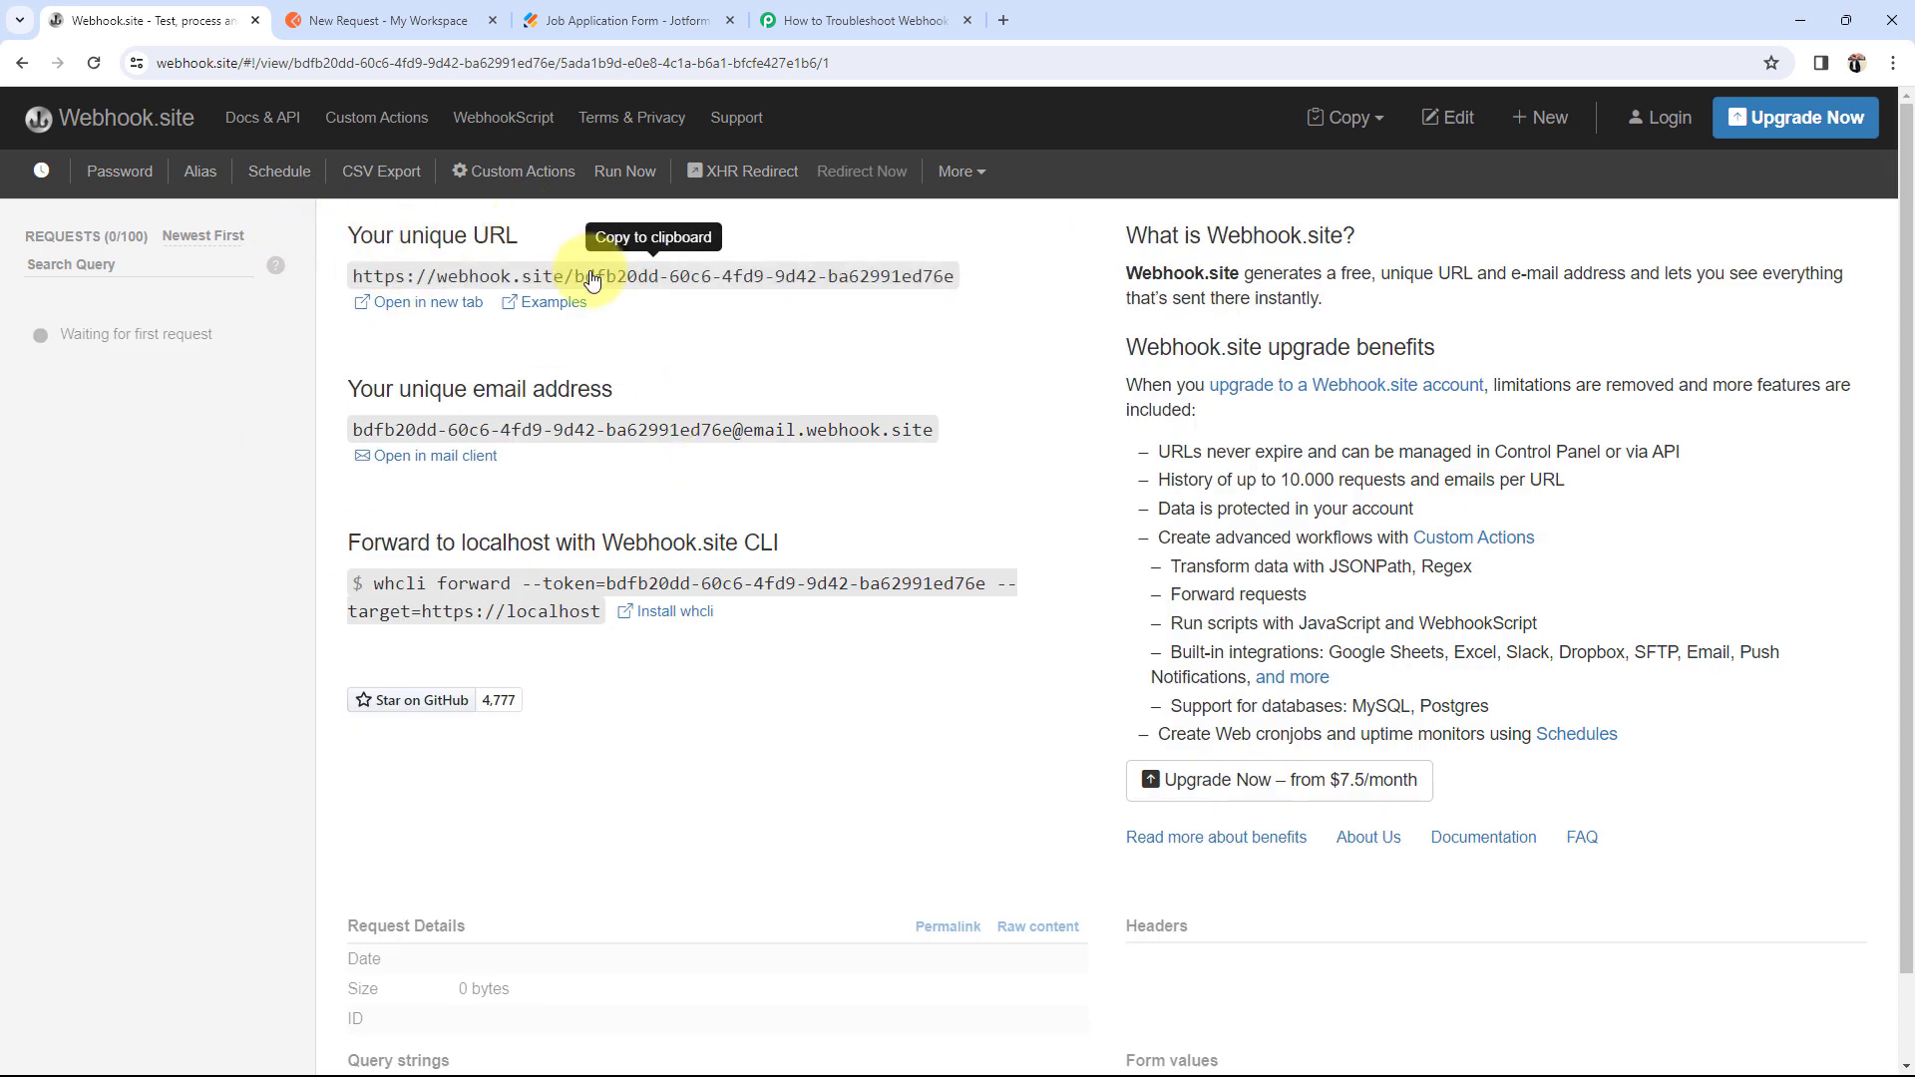
pyautogui.click(611, 20)
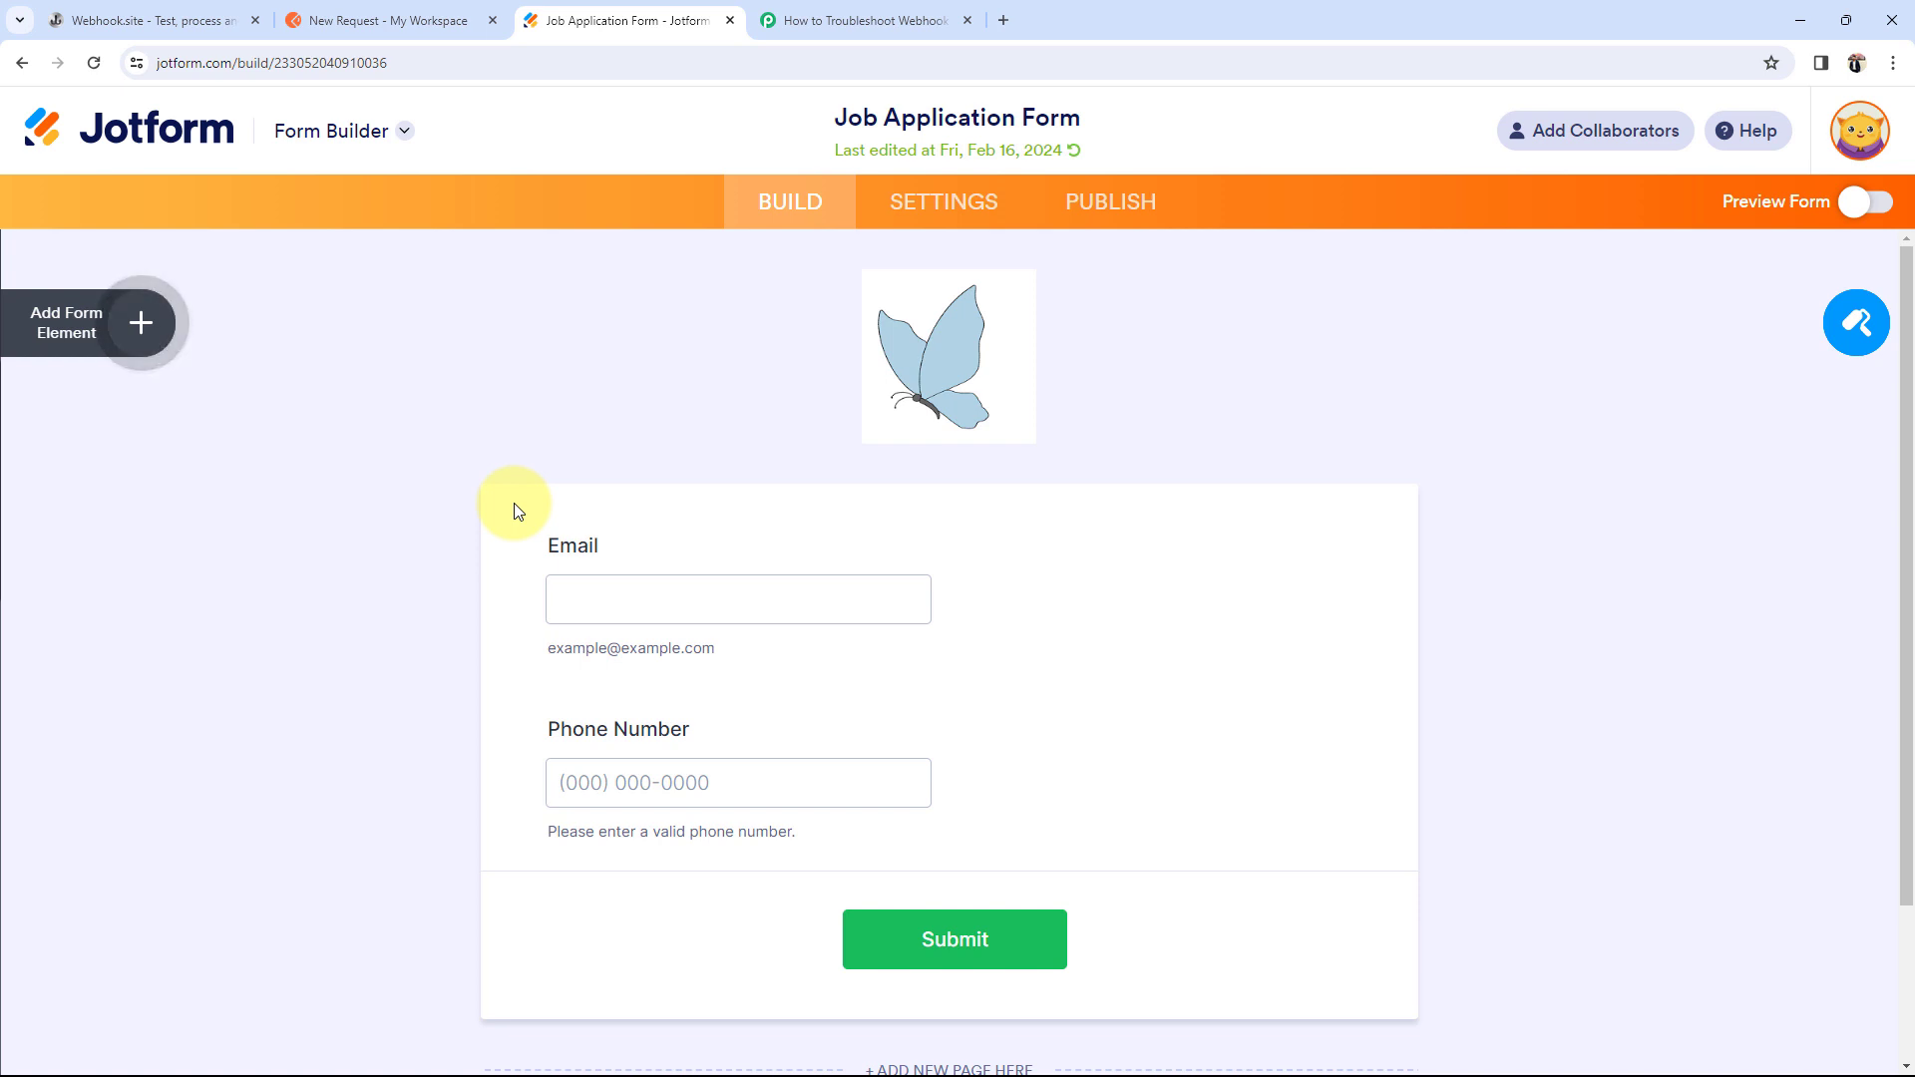
# Step: Remove the form's existing WebHooks integration from Jotform's Integrations settings
pyautogui.click(938, 202)
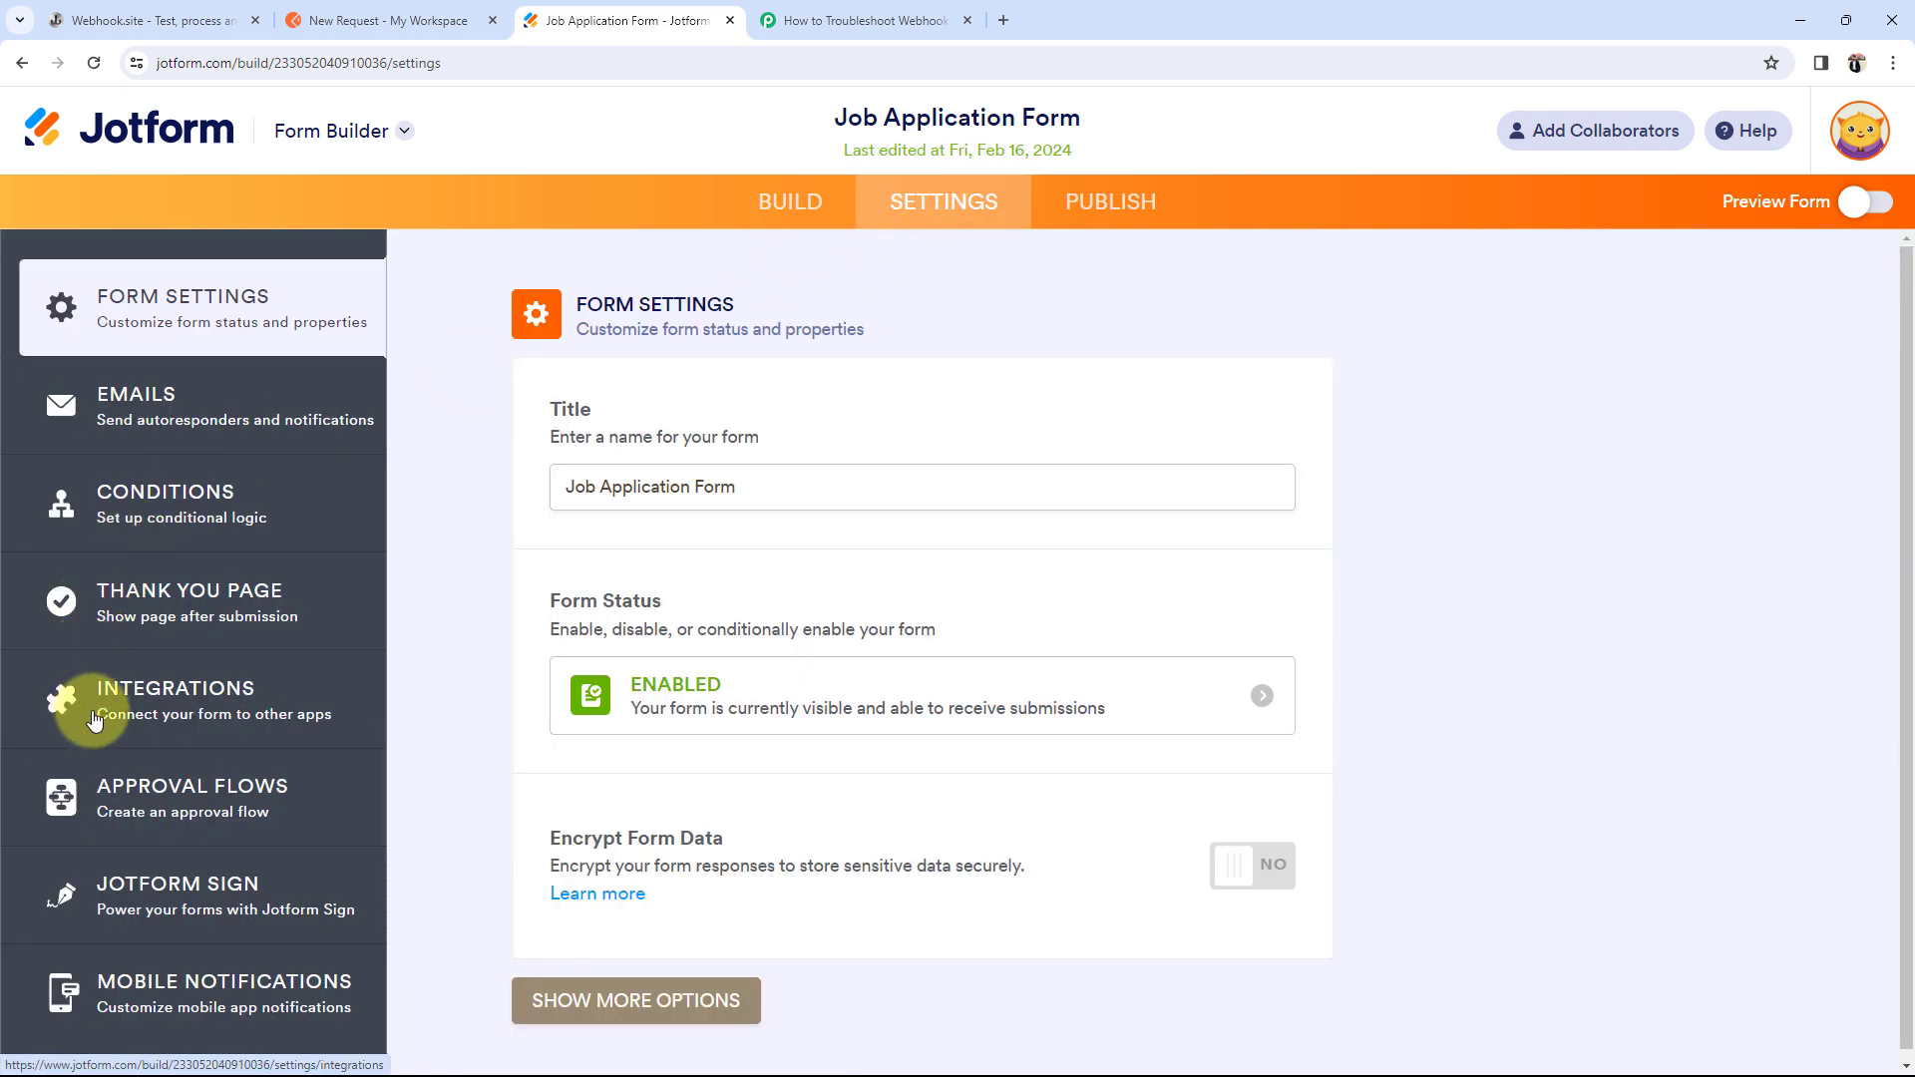
pyautogui.click(86, 707)
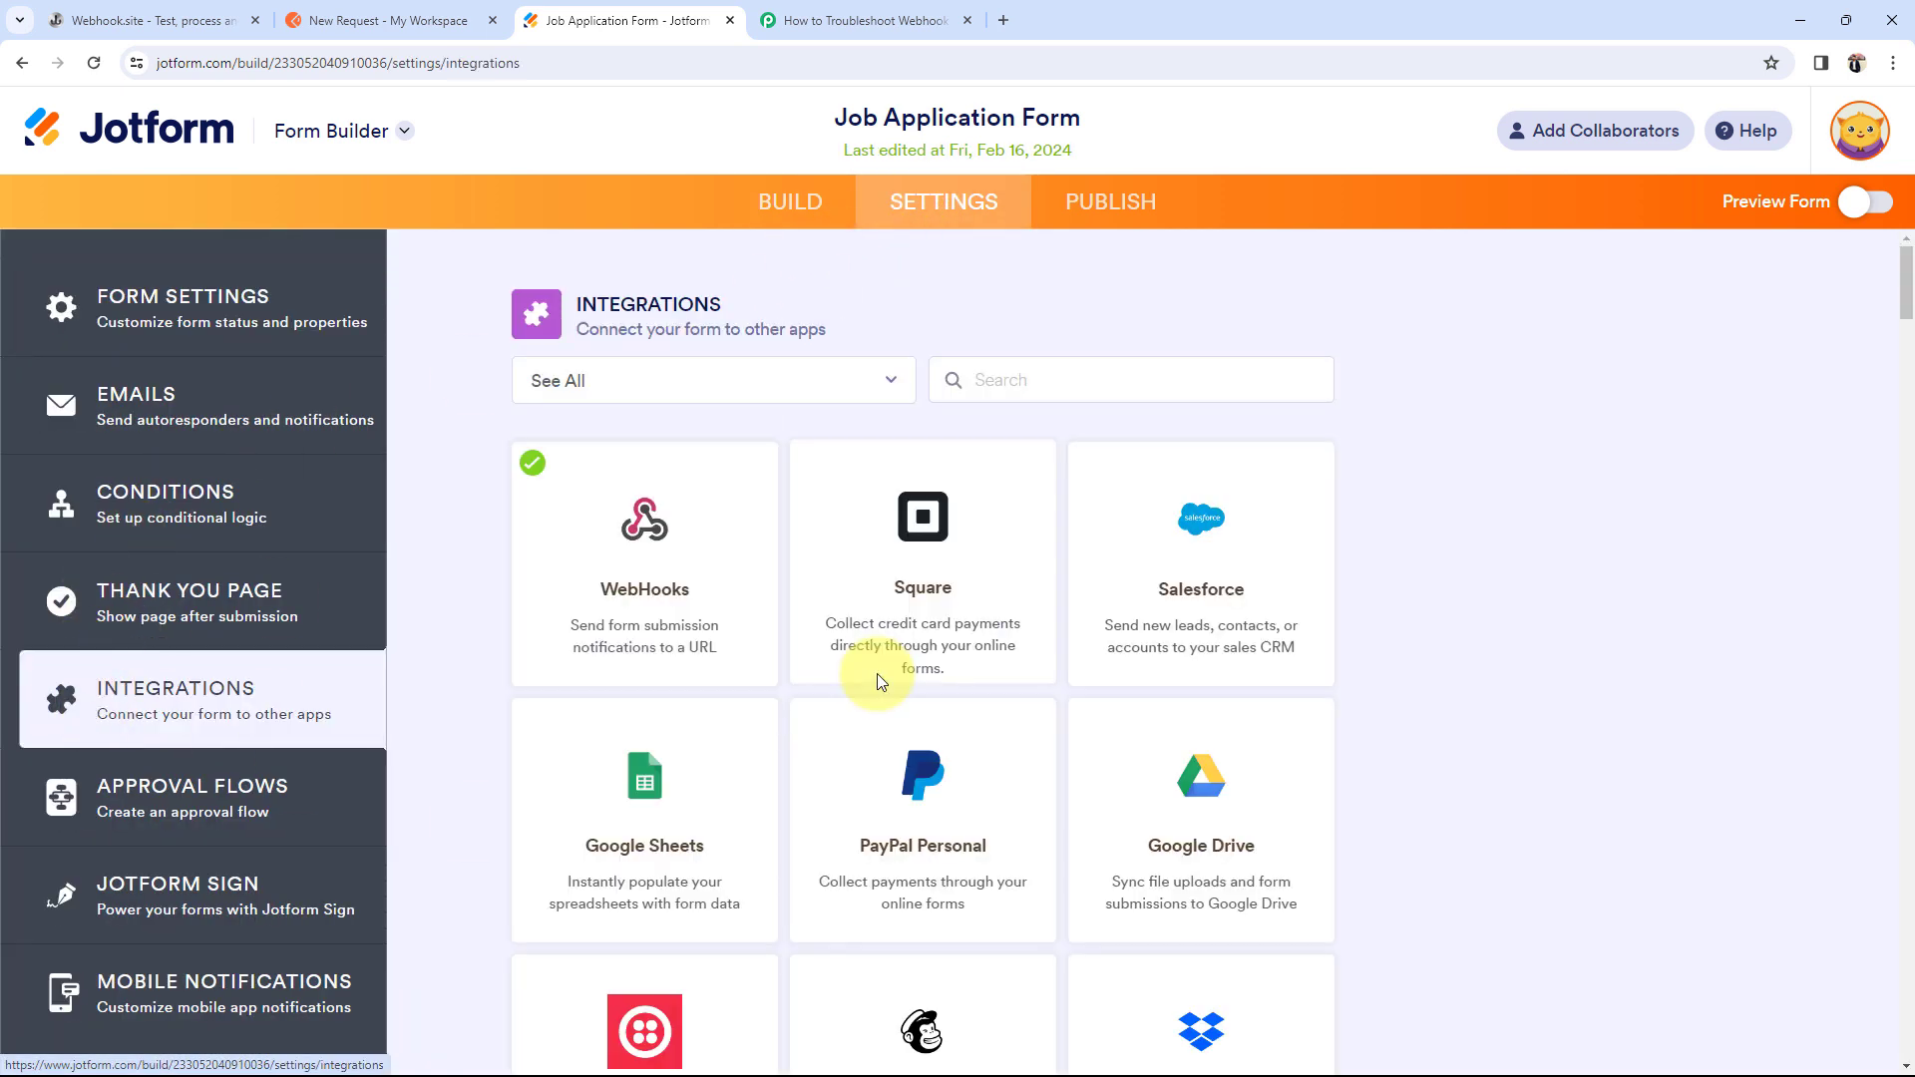
pyautogui.click(608, 589)
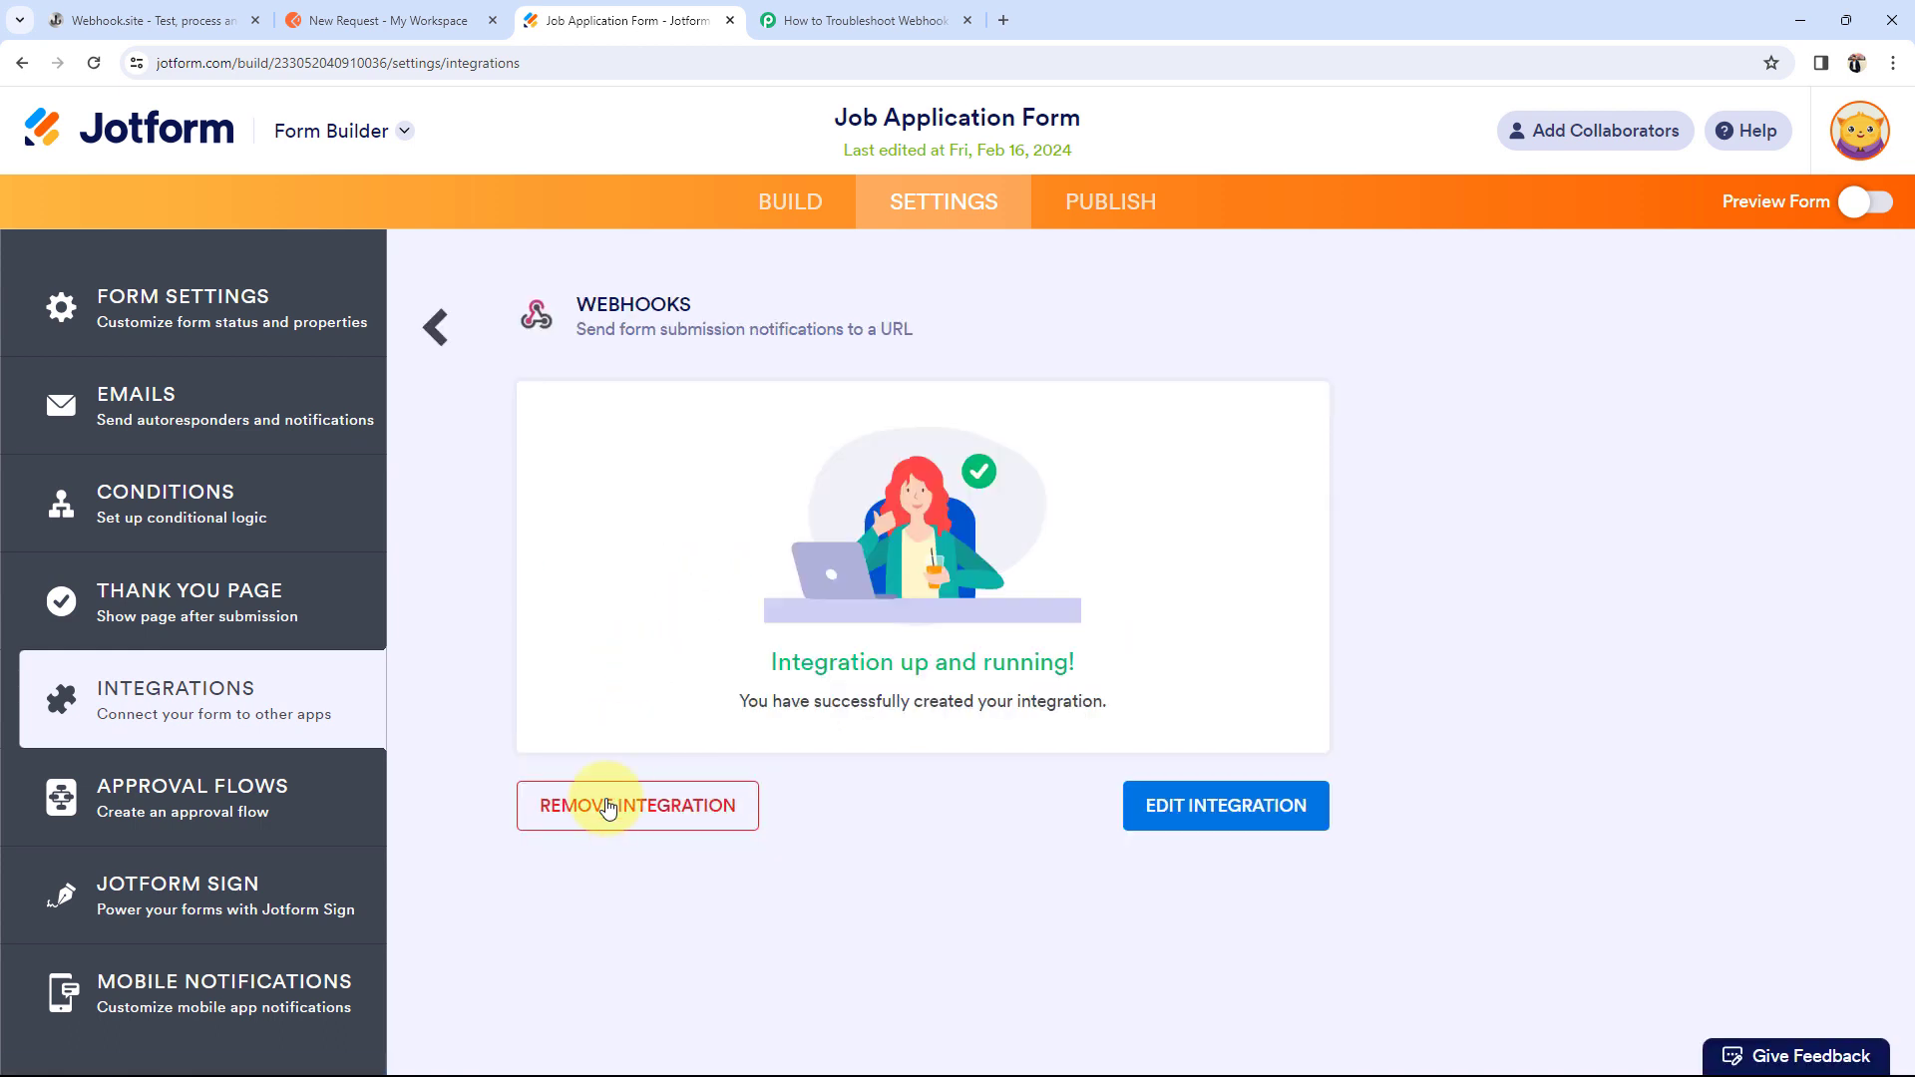
pyautogui.click(614, 803)
pyautogui.click(912, 598)
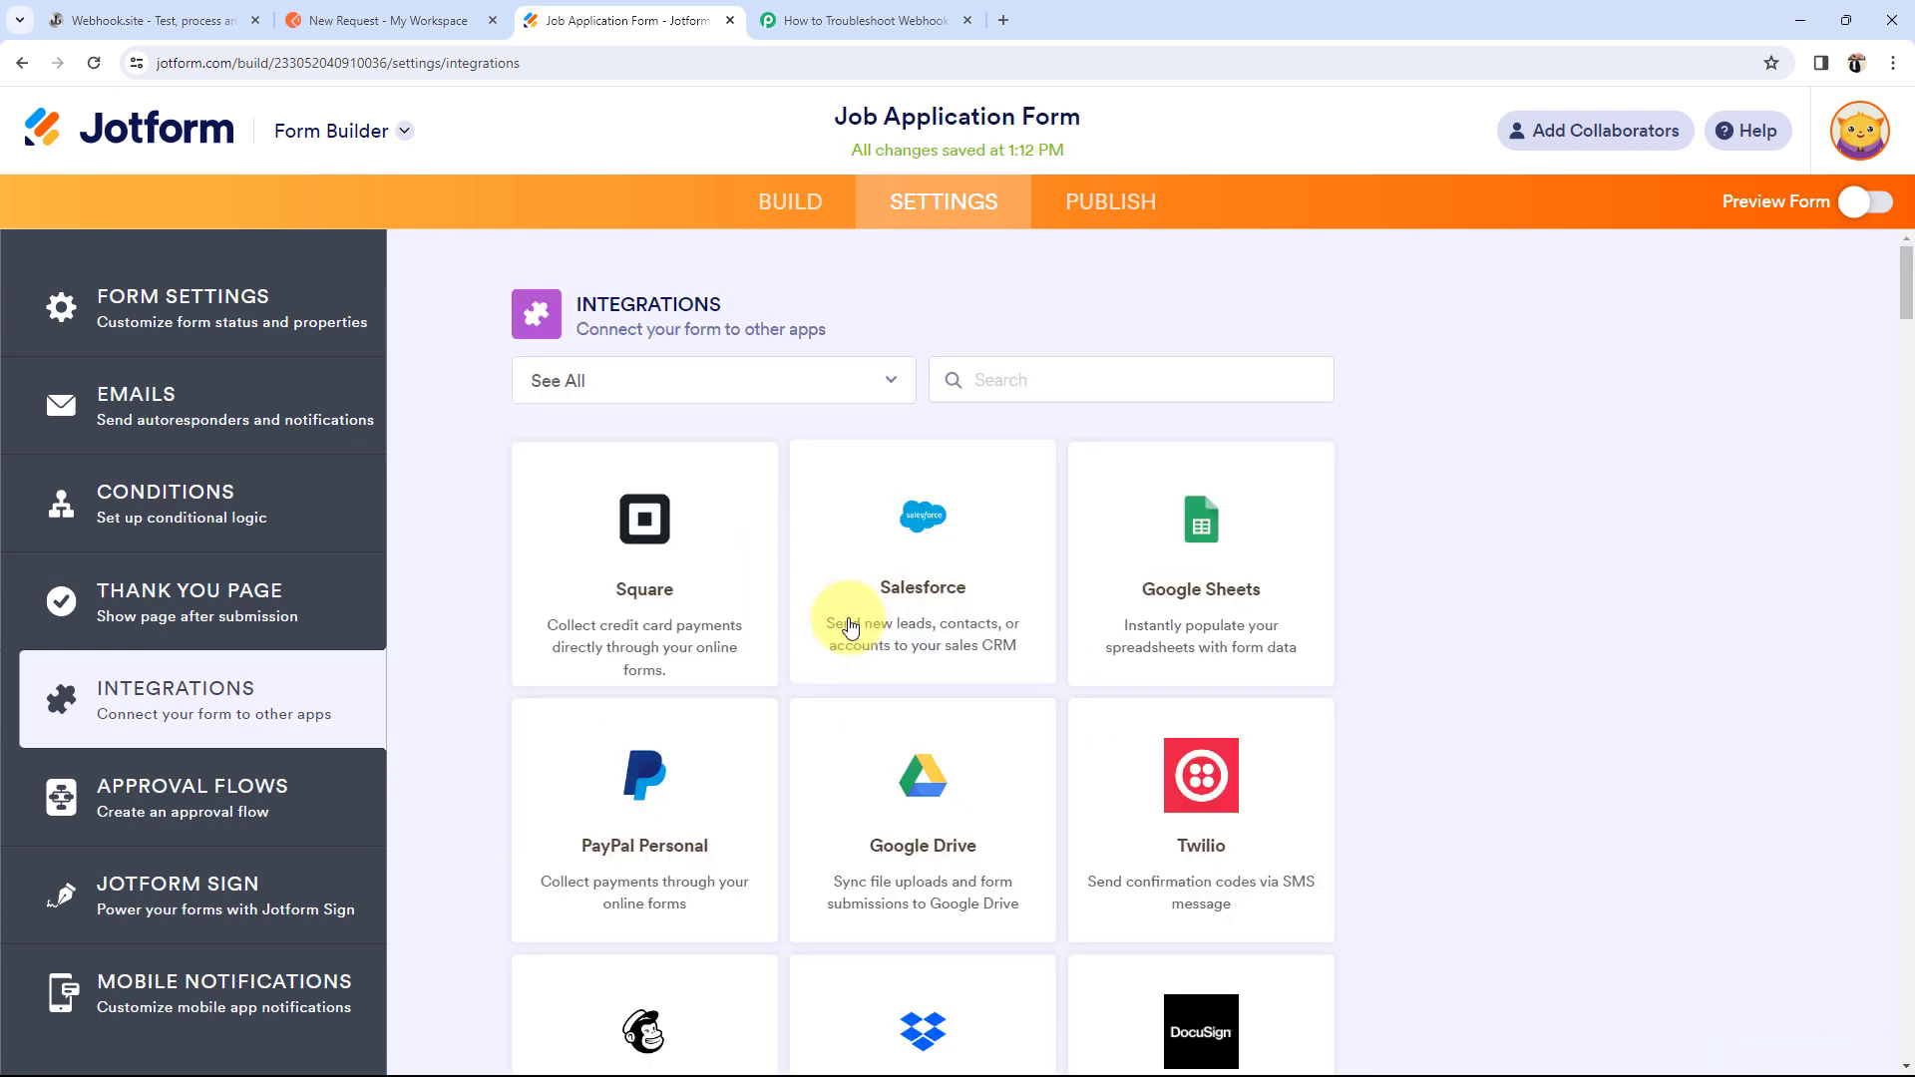
# Step: Add a new WebHooks integration pointing at the pasted Webhook.site URL
pyautogui.click(1019, 386)
pyautogui.write('we')
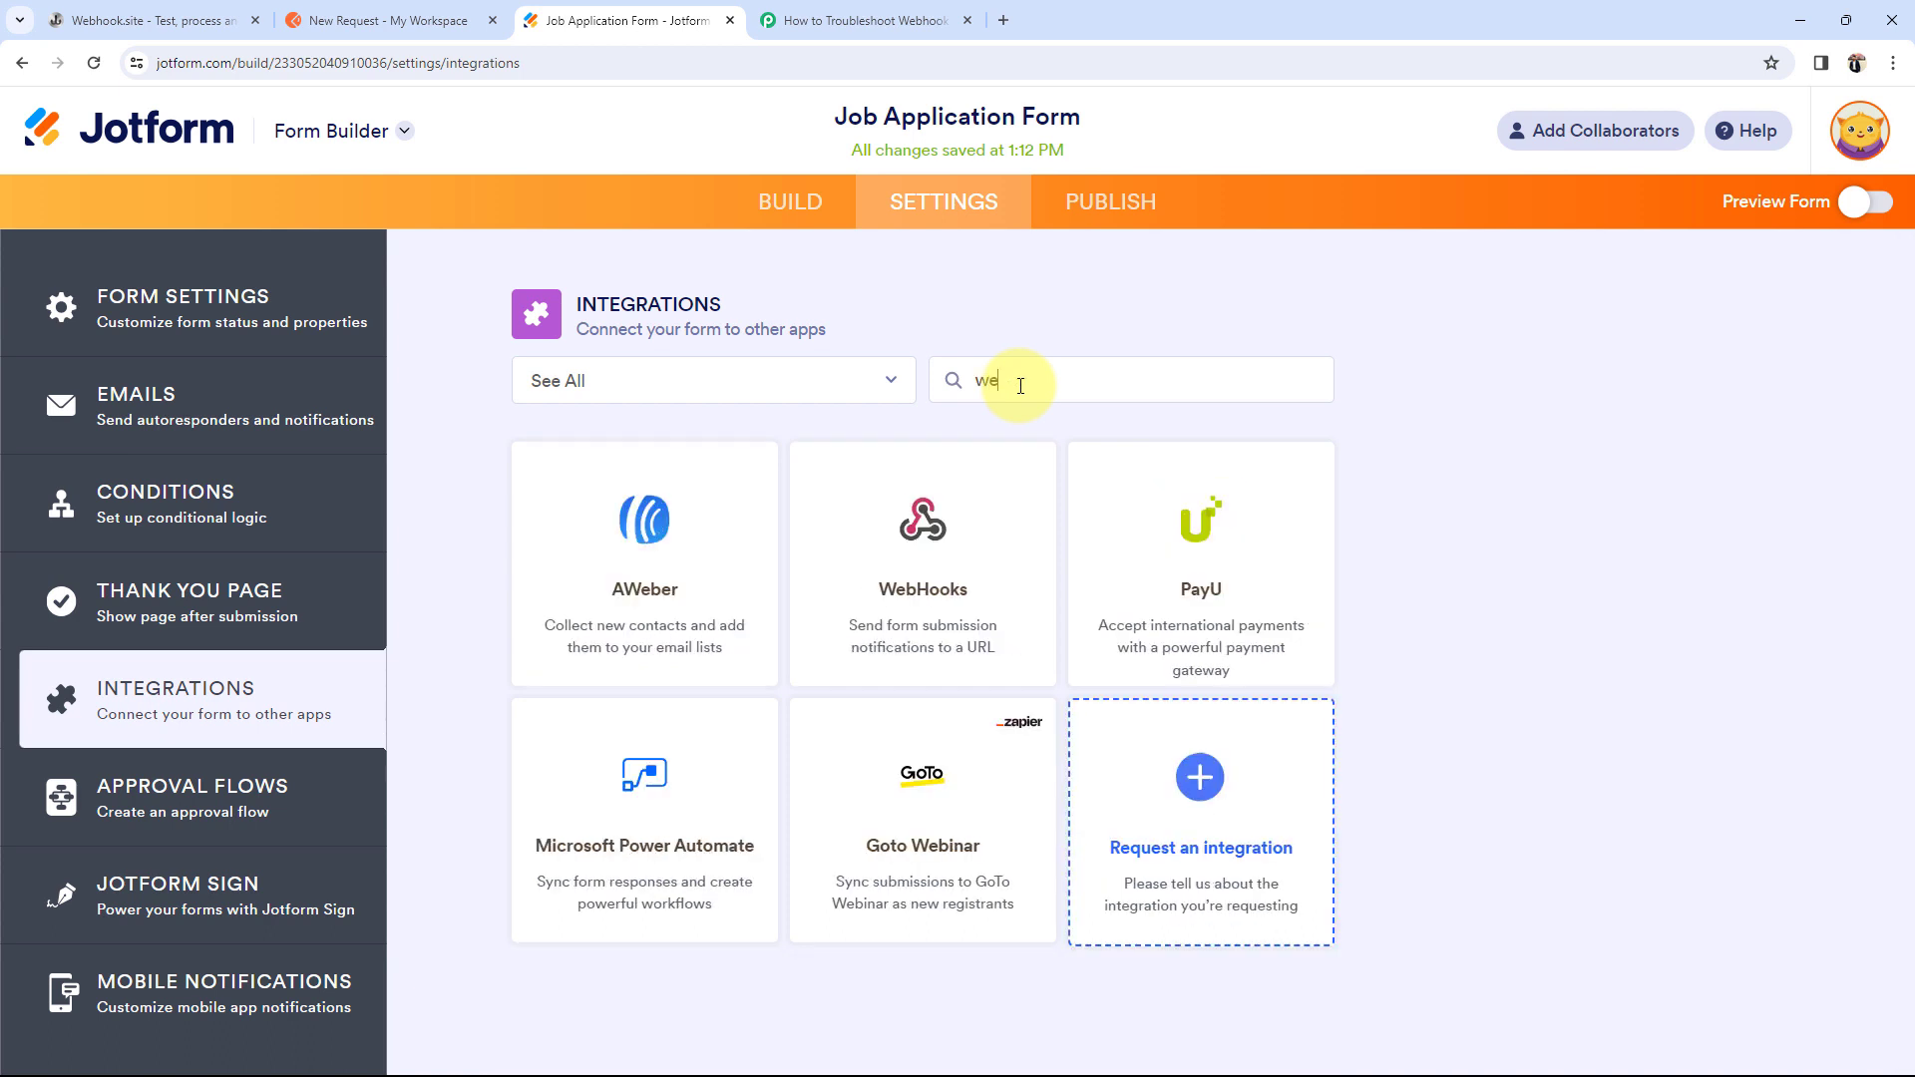
pyautogui.click(877, 505)
pyautogui.moveTo(618, 660); pyautogui.dragTo(556, 654)
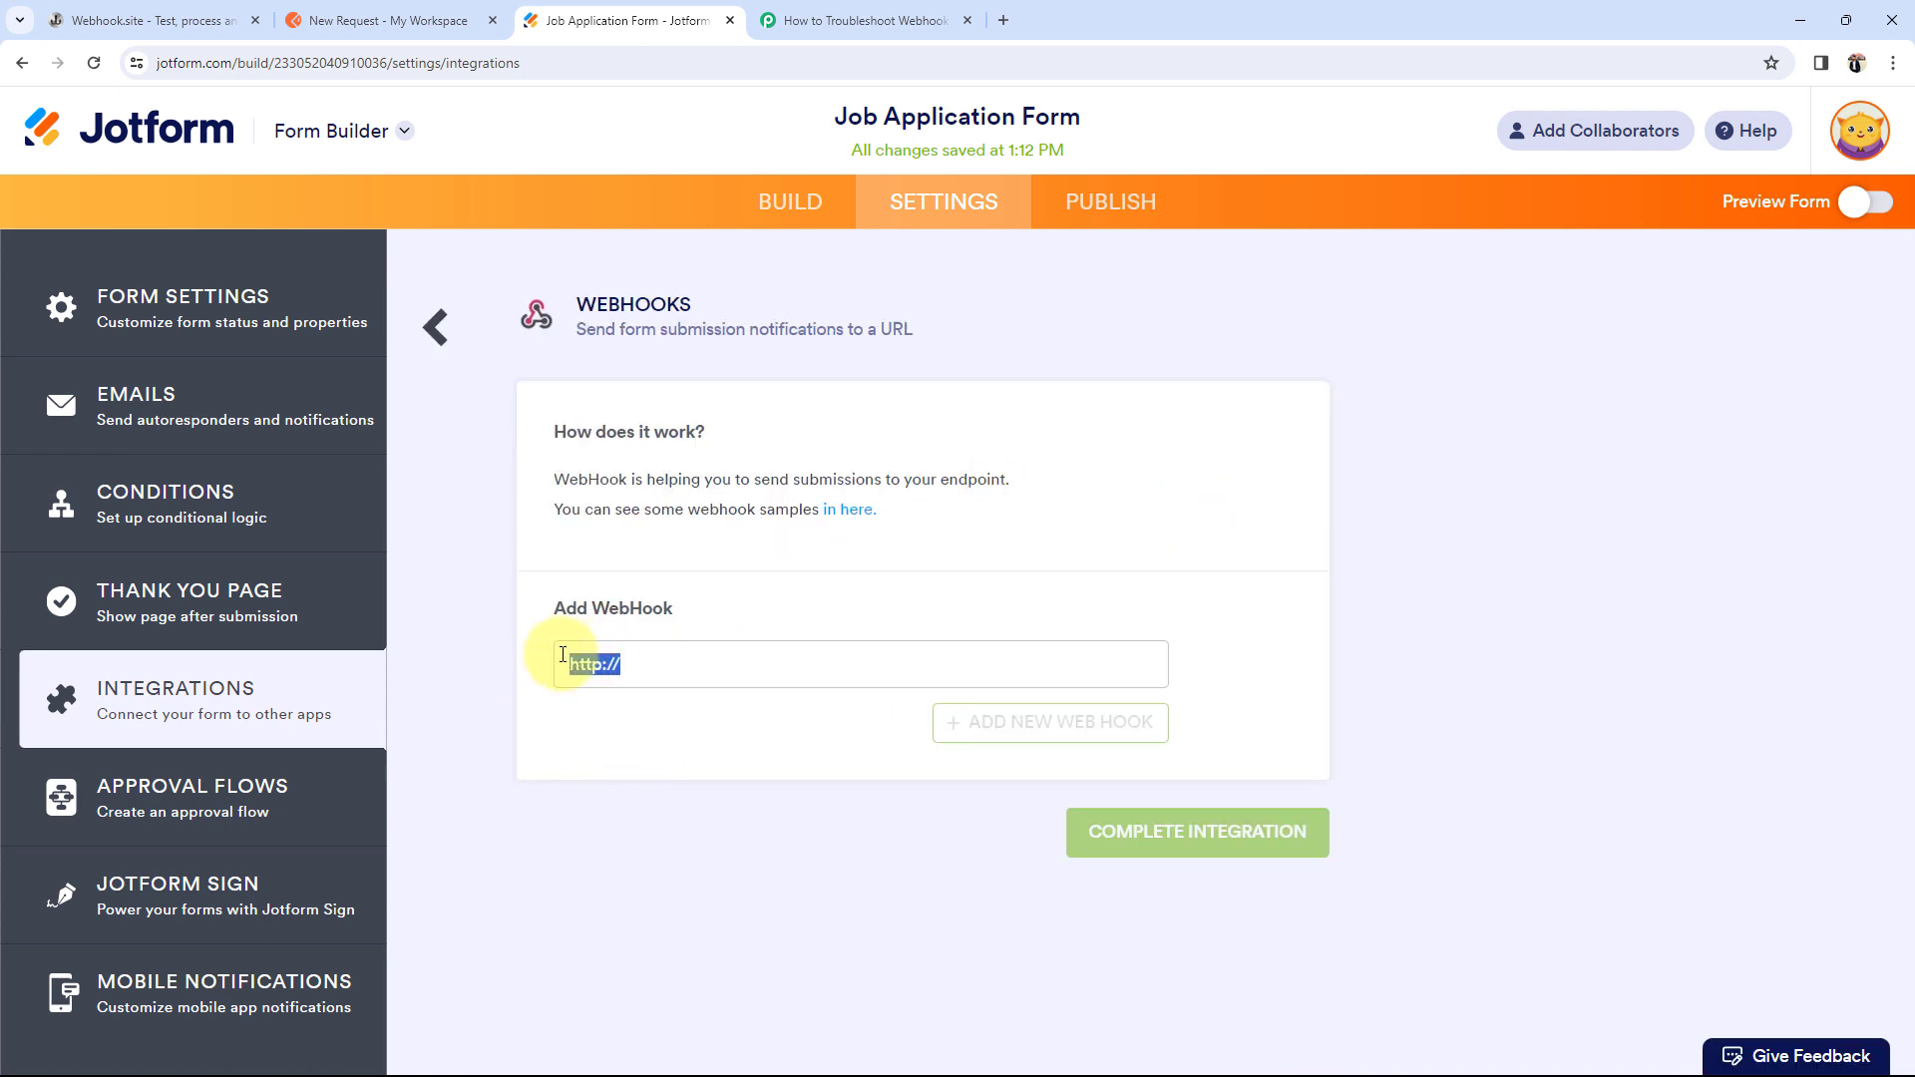
pyautogui.press('BackSpace')
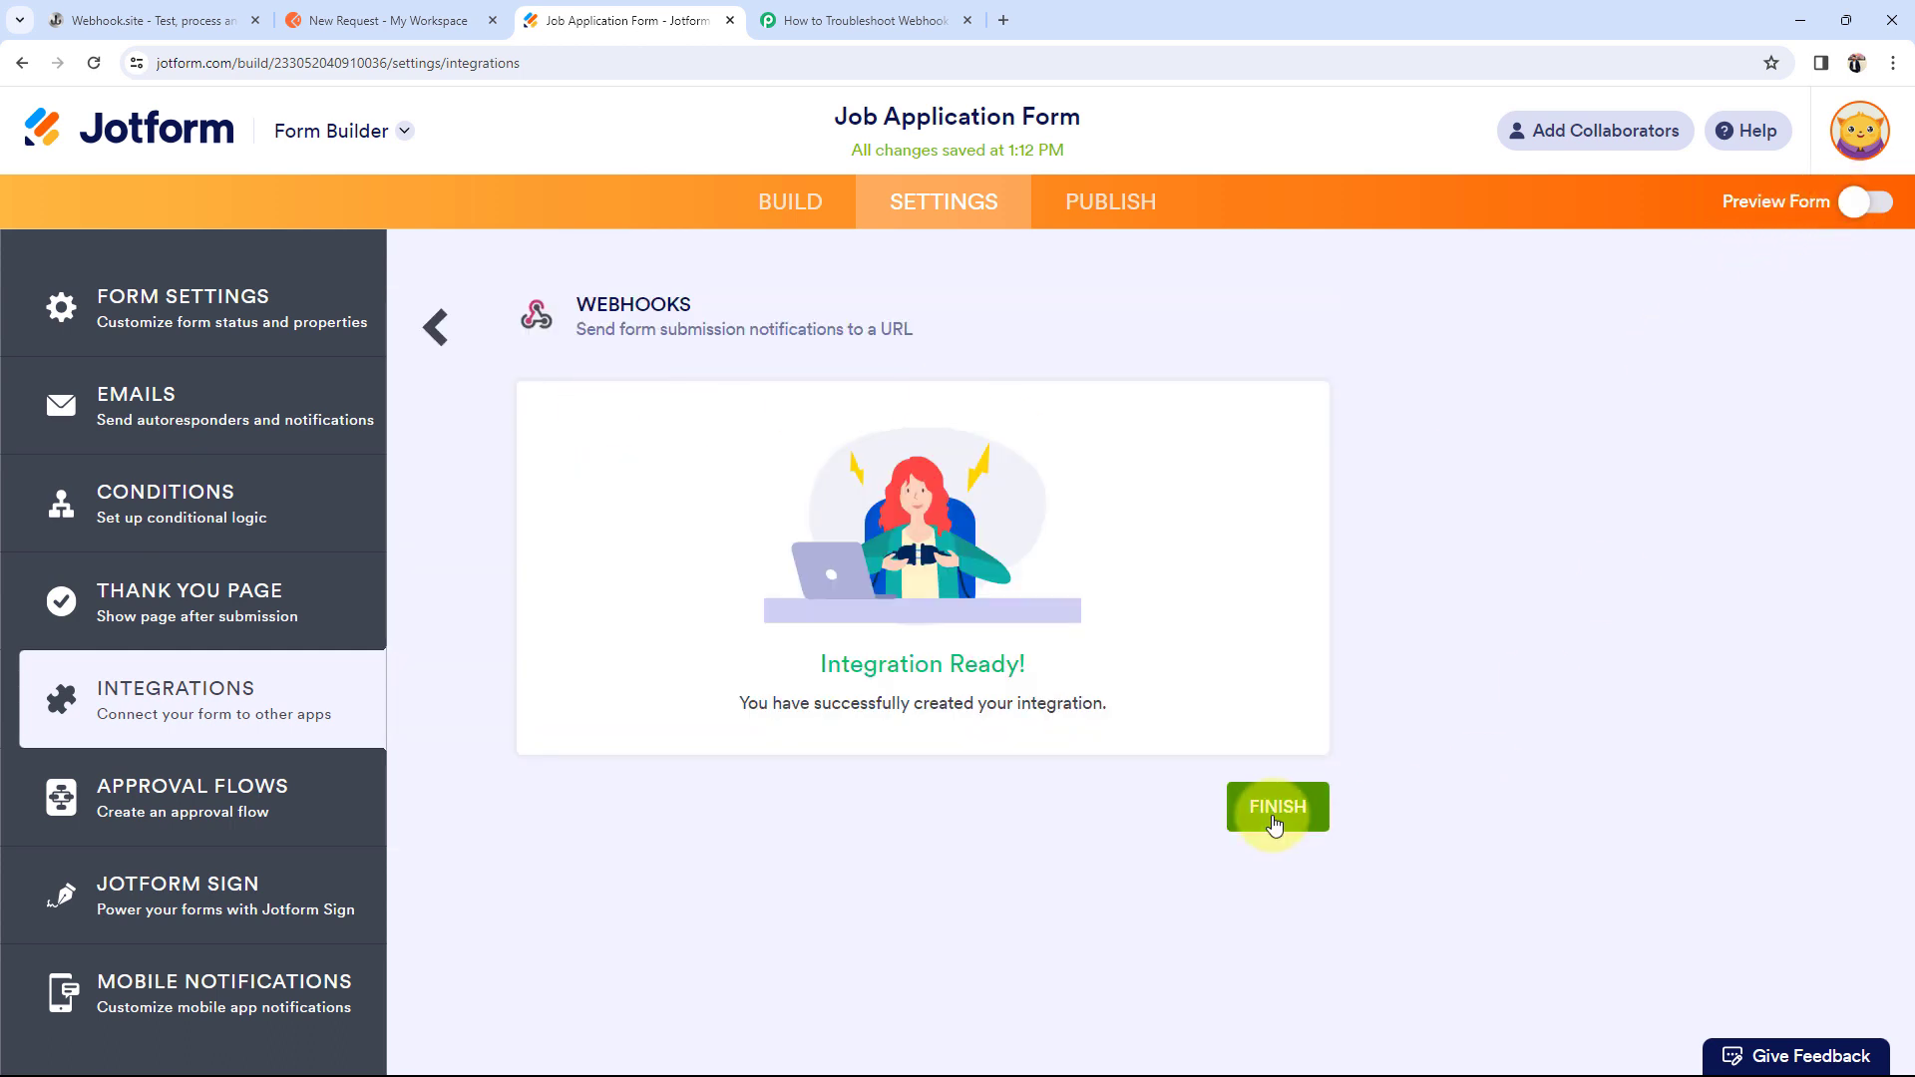
pyautogui.click(1277, 808)
pyautogui.click(150, 20)
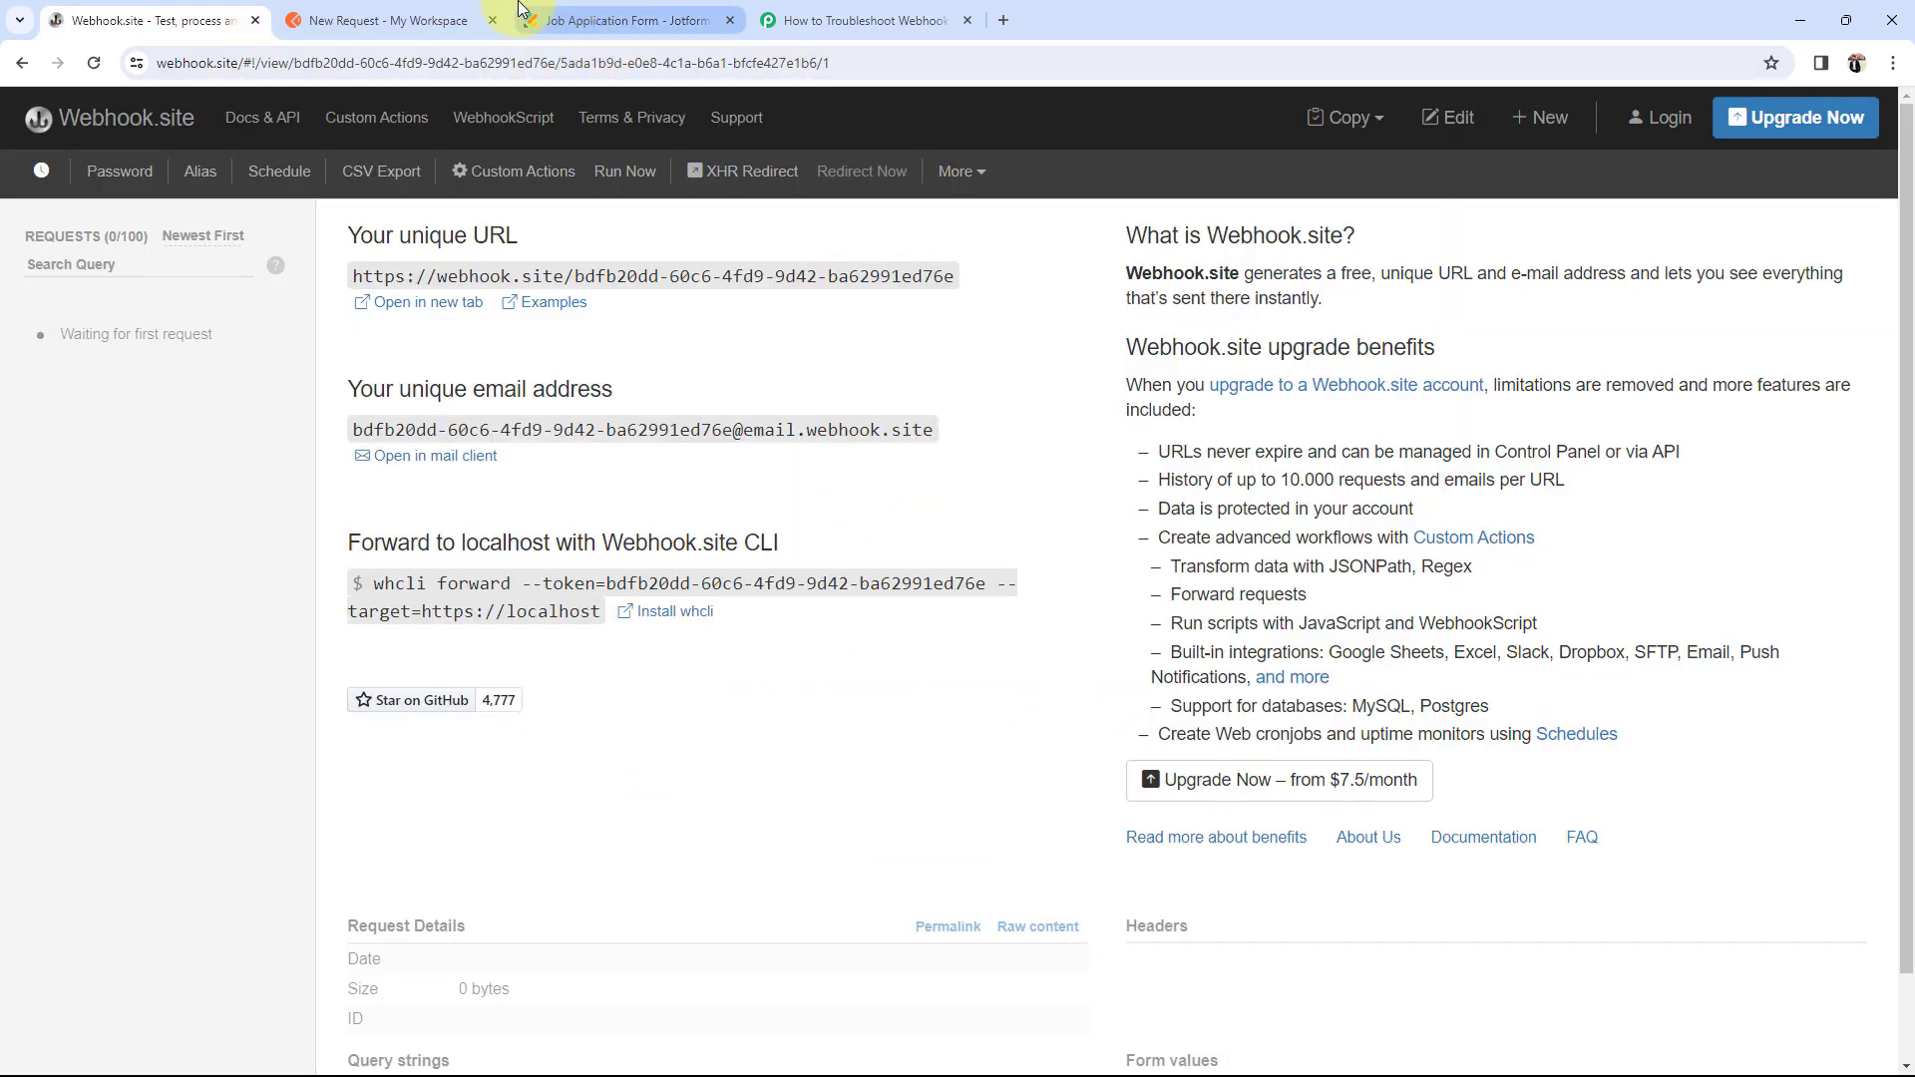
# Step: Submit a test entry from the form preview with a saved email and a phone number
pyautogui.hotkey('ctrl', 'Tab')
pyautogui.hotkey('ctrl', 'Tab')
pyautogui.click(1894, 212)
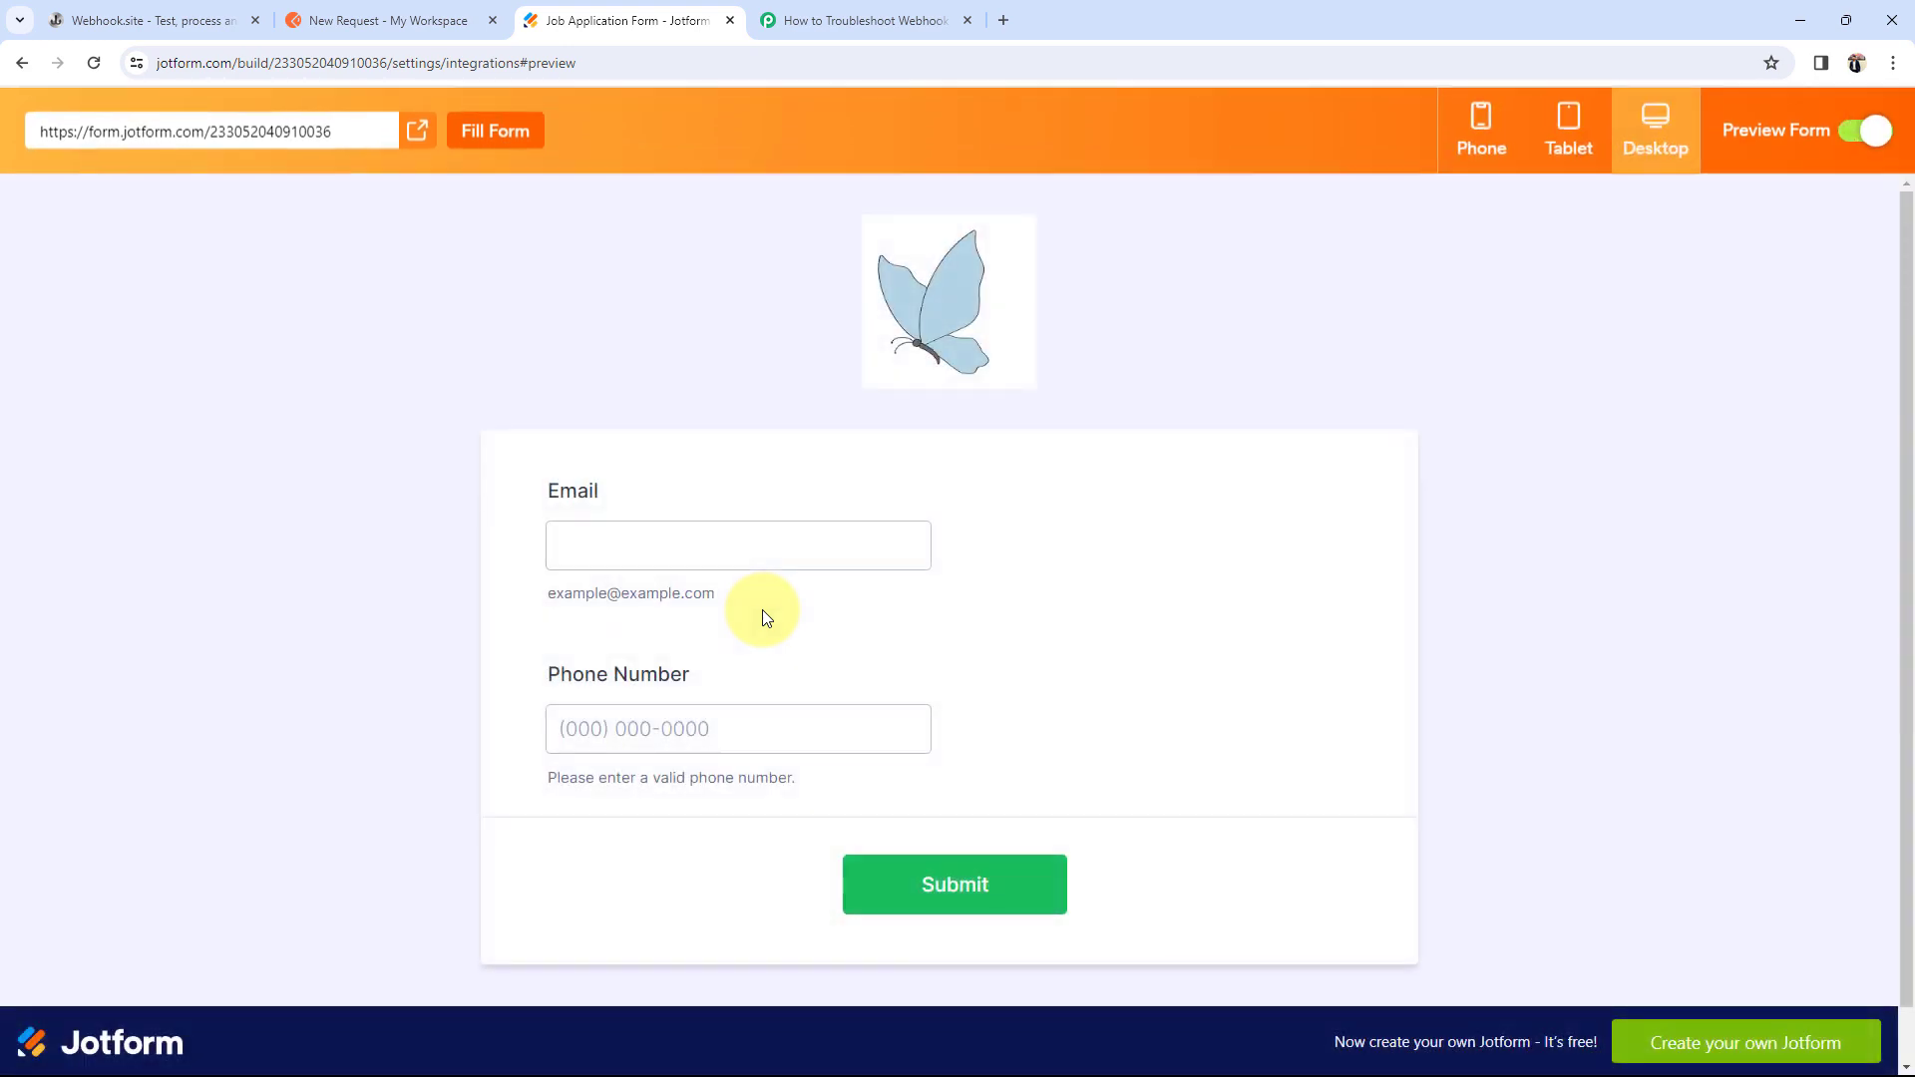
pyautogui.click(647, 544)
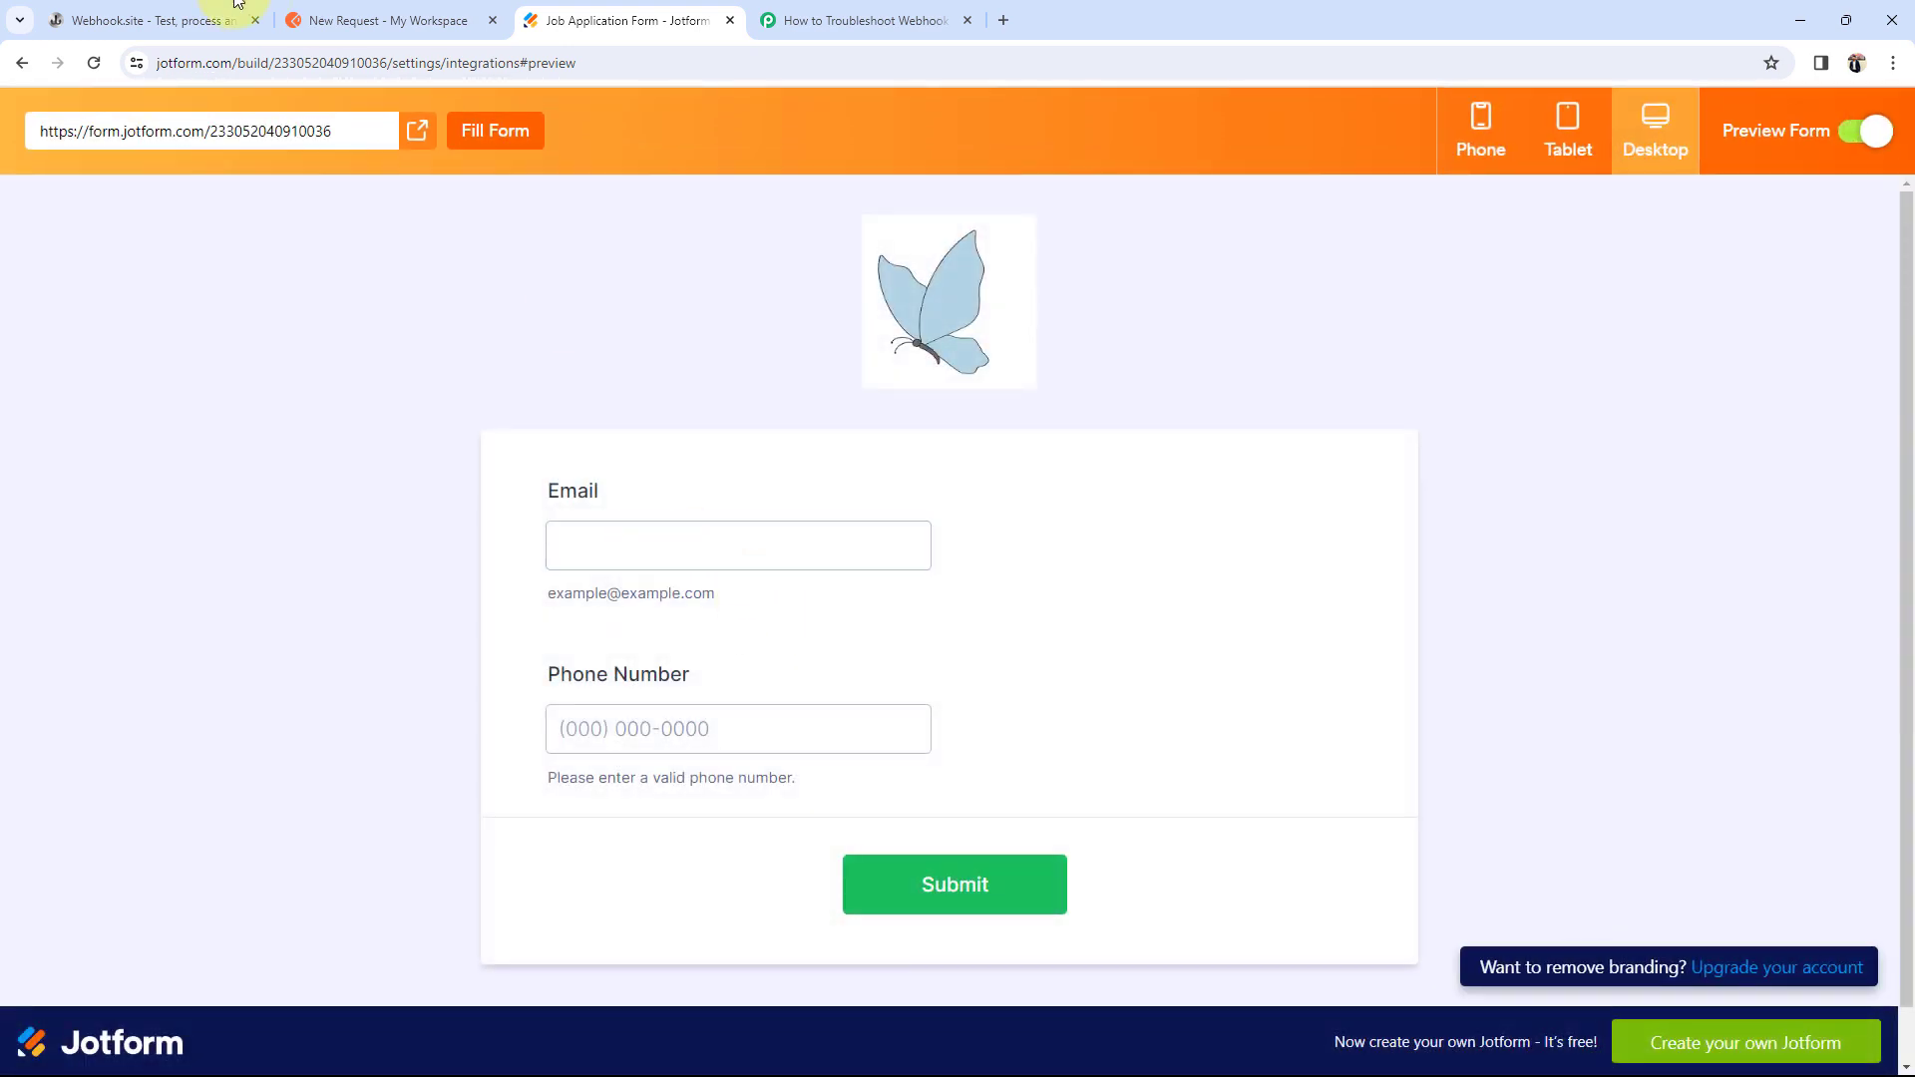
pyautogui.click(130, 20)
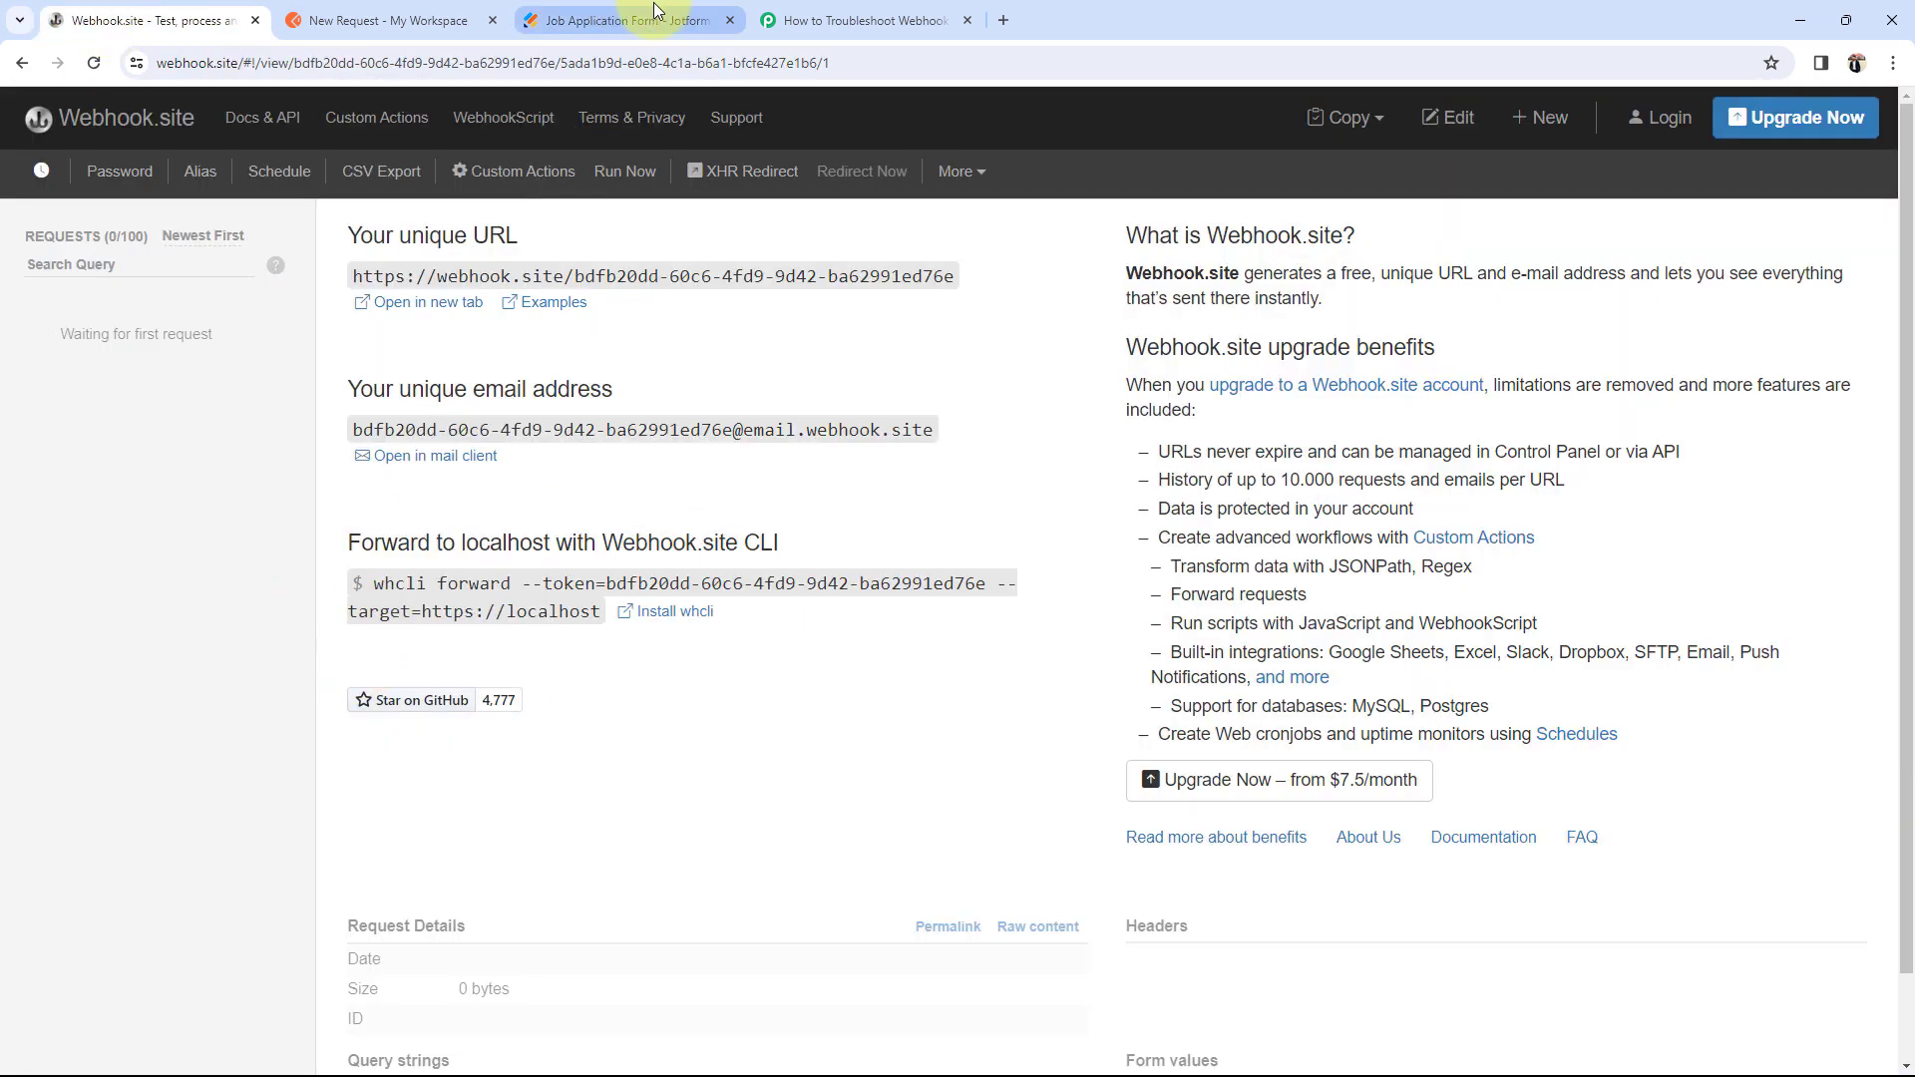
pyautogui.click(643, 20)
pyautogui.click(578, 557)
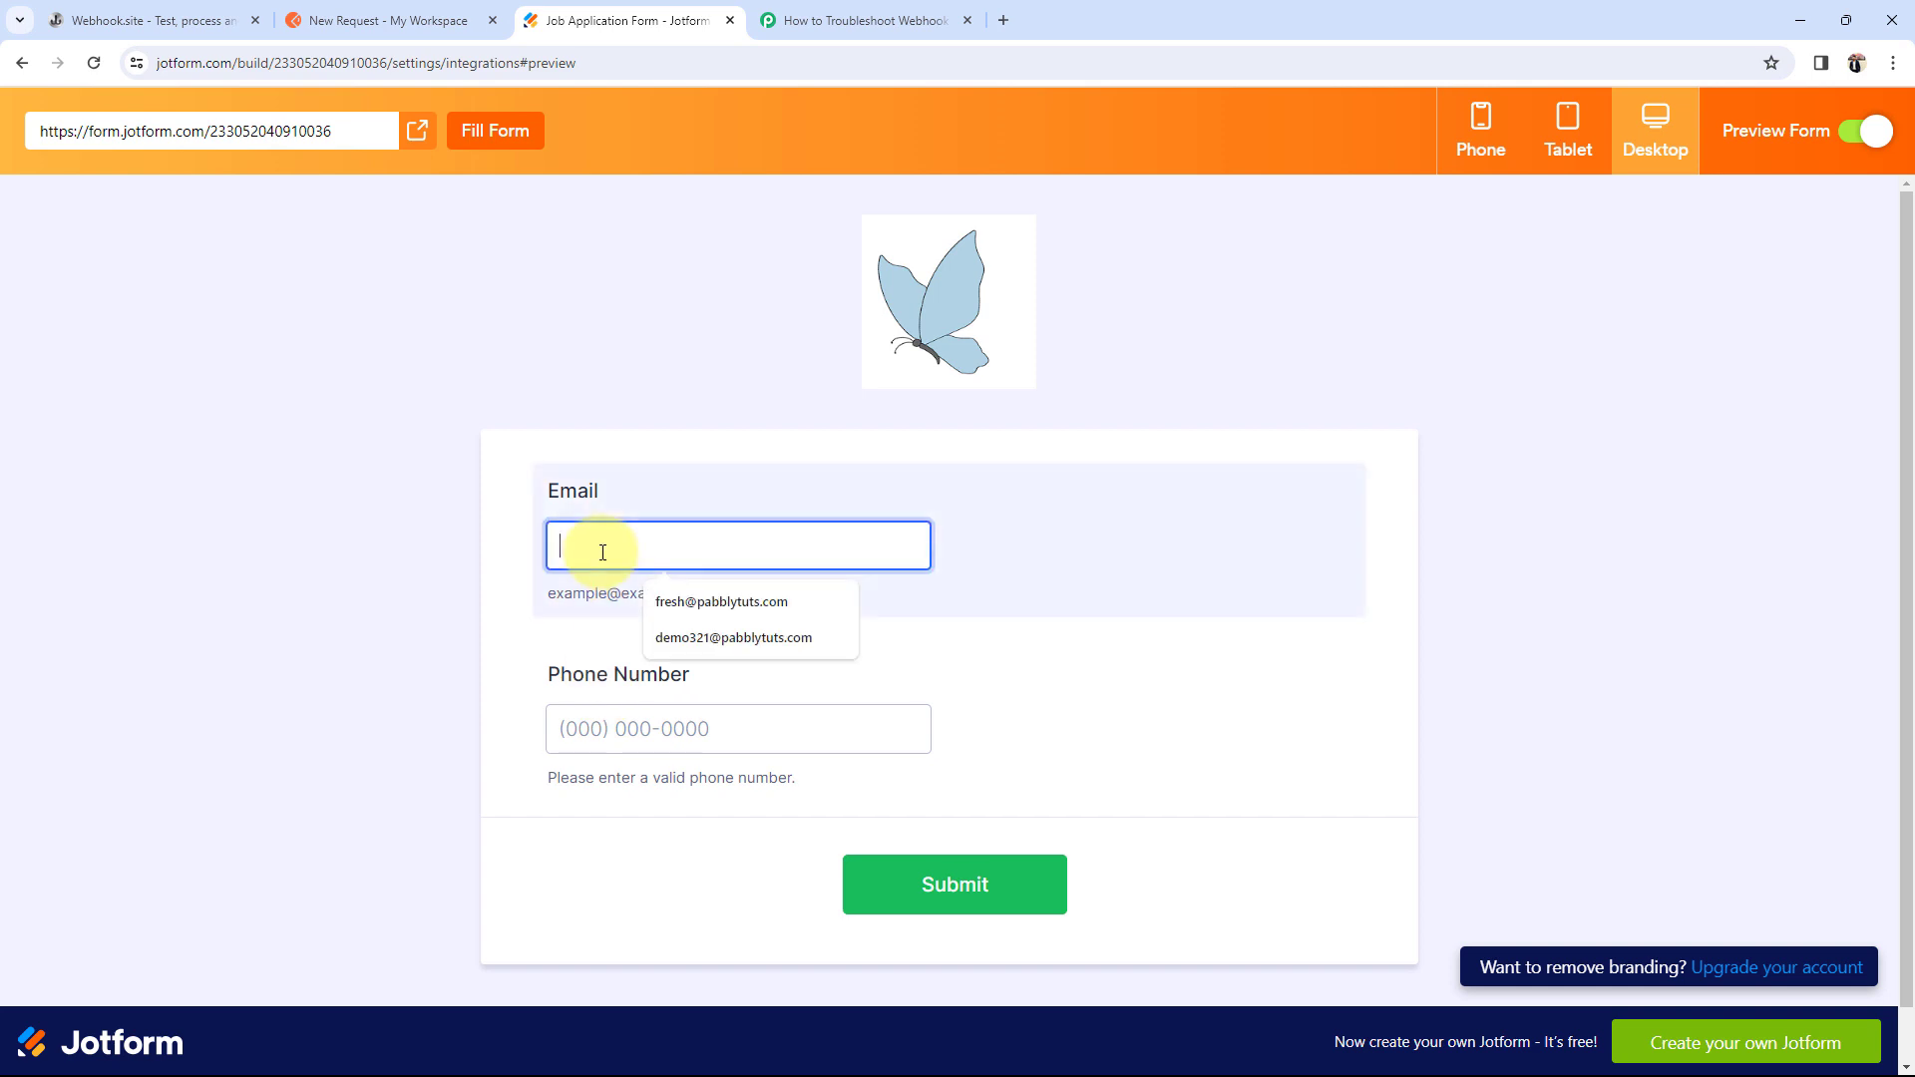
pyautogui.click(661, 637)
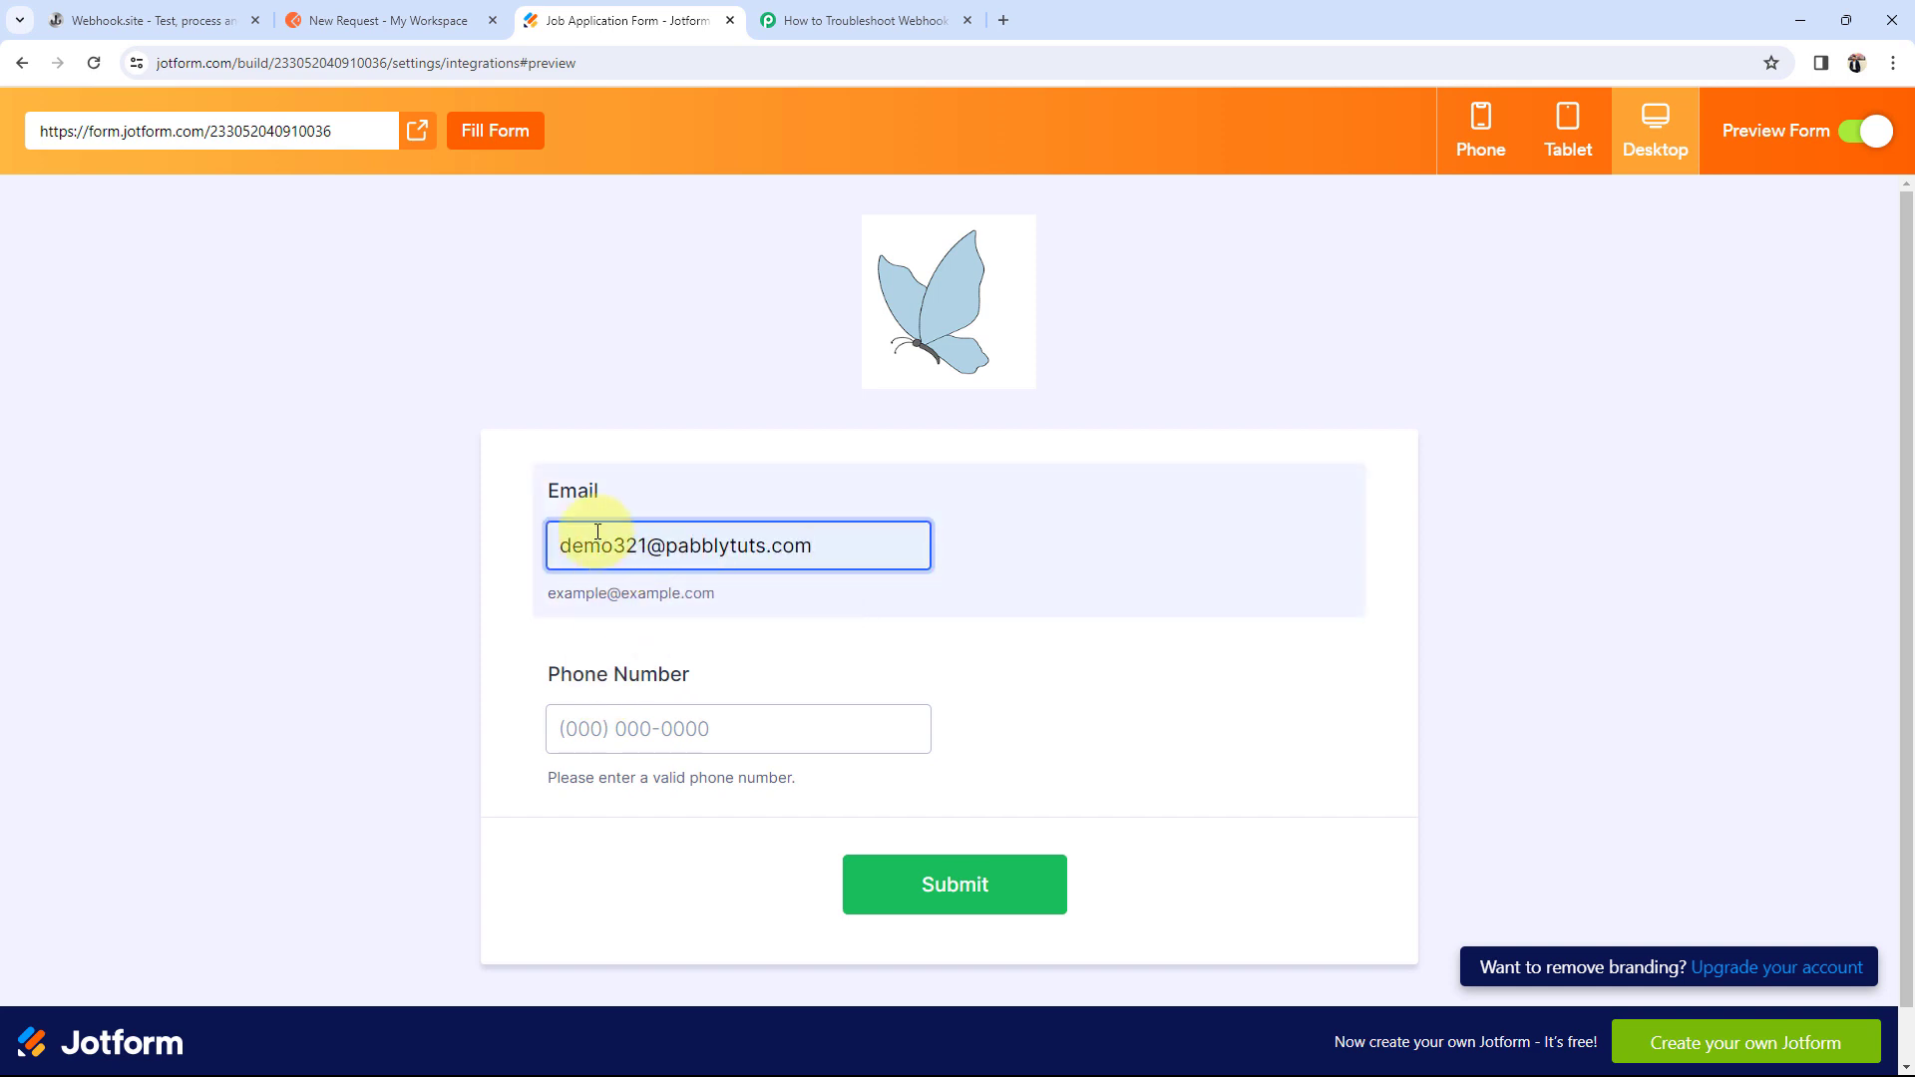
pyautogui.click(665, 740)
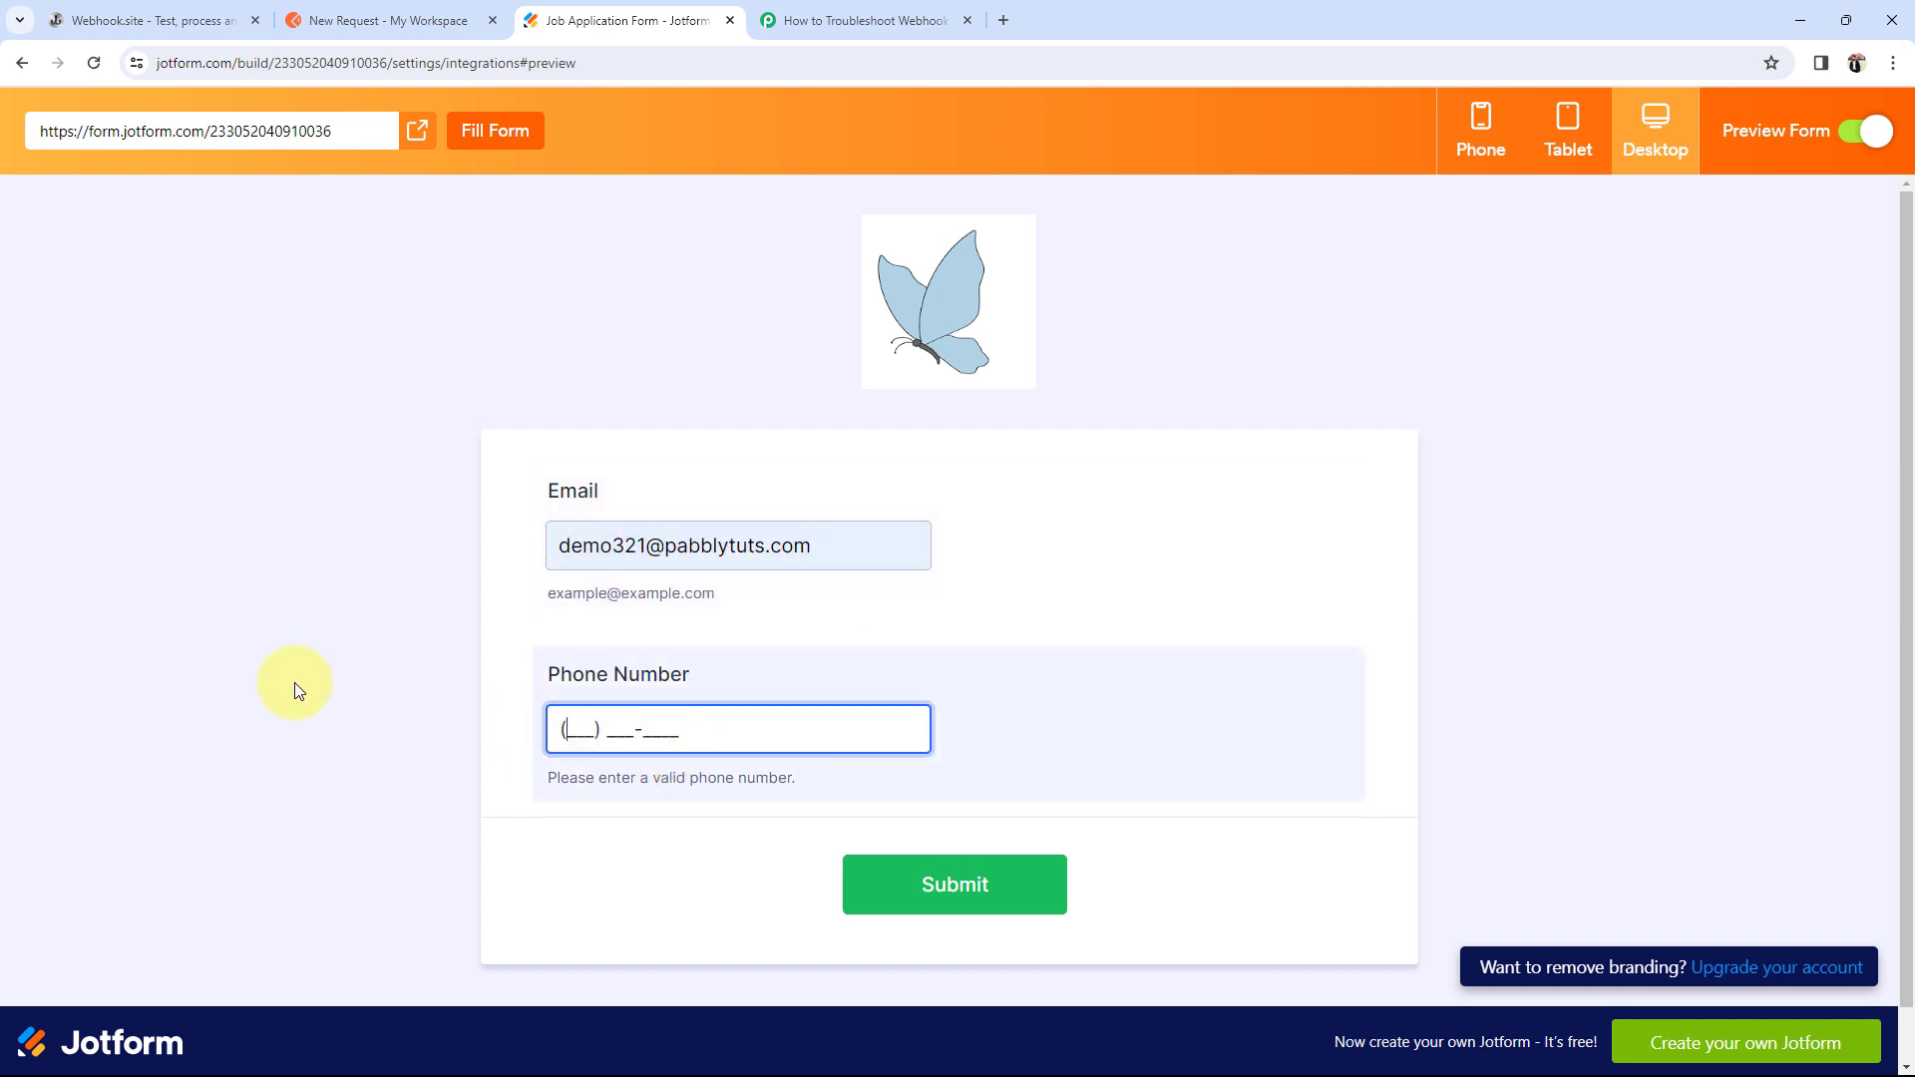
pyautogui.write('9654')
pyautogui.click(975, 884)
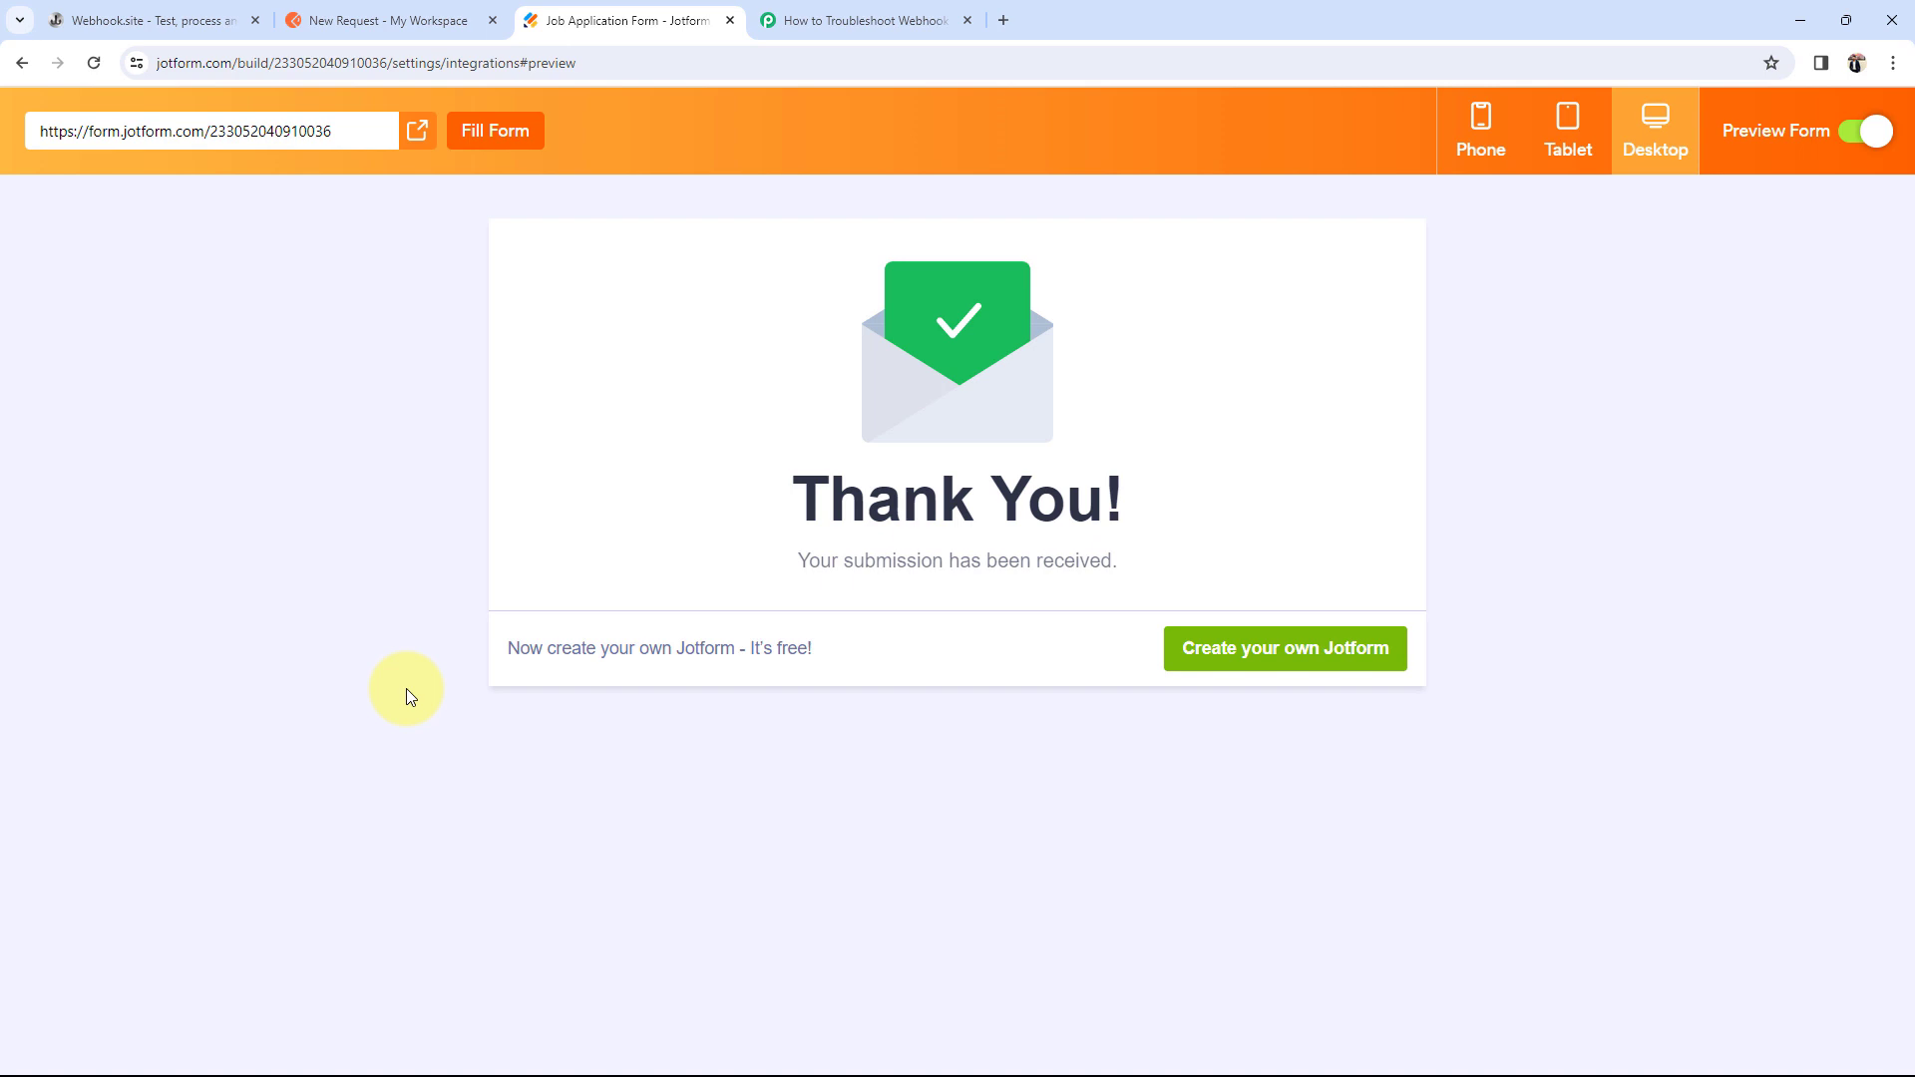
pyautogui.click(214, 20)
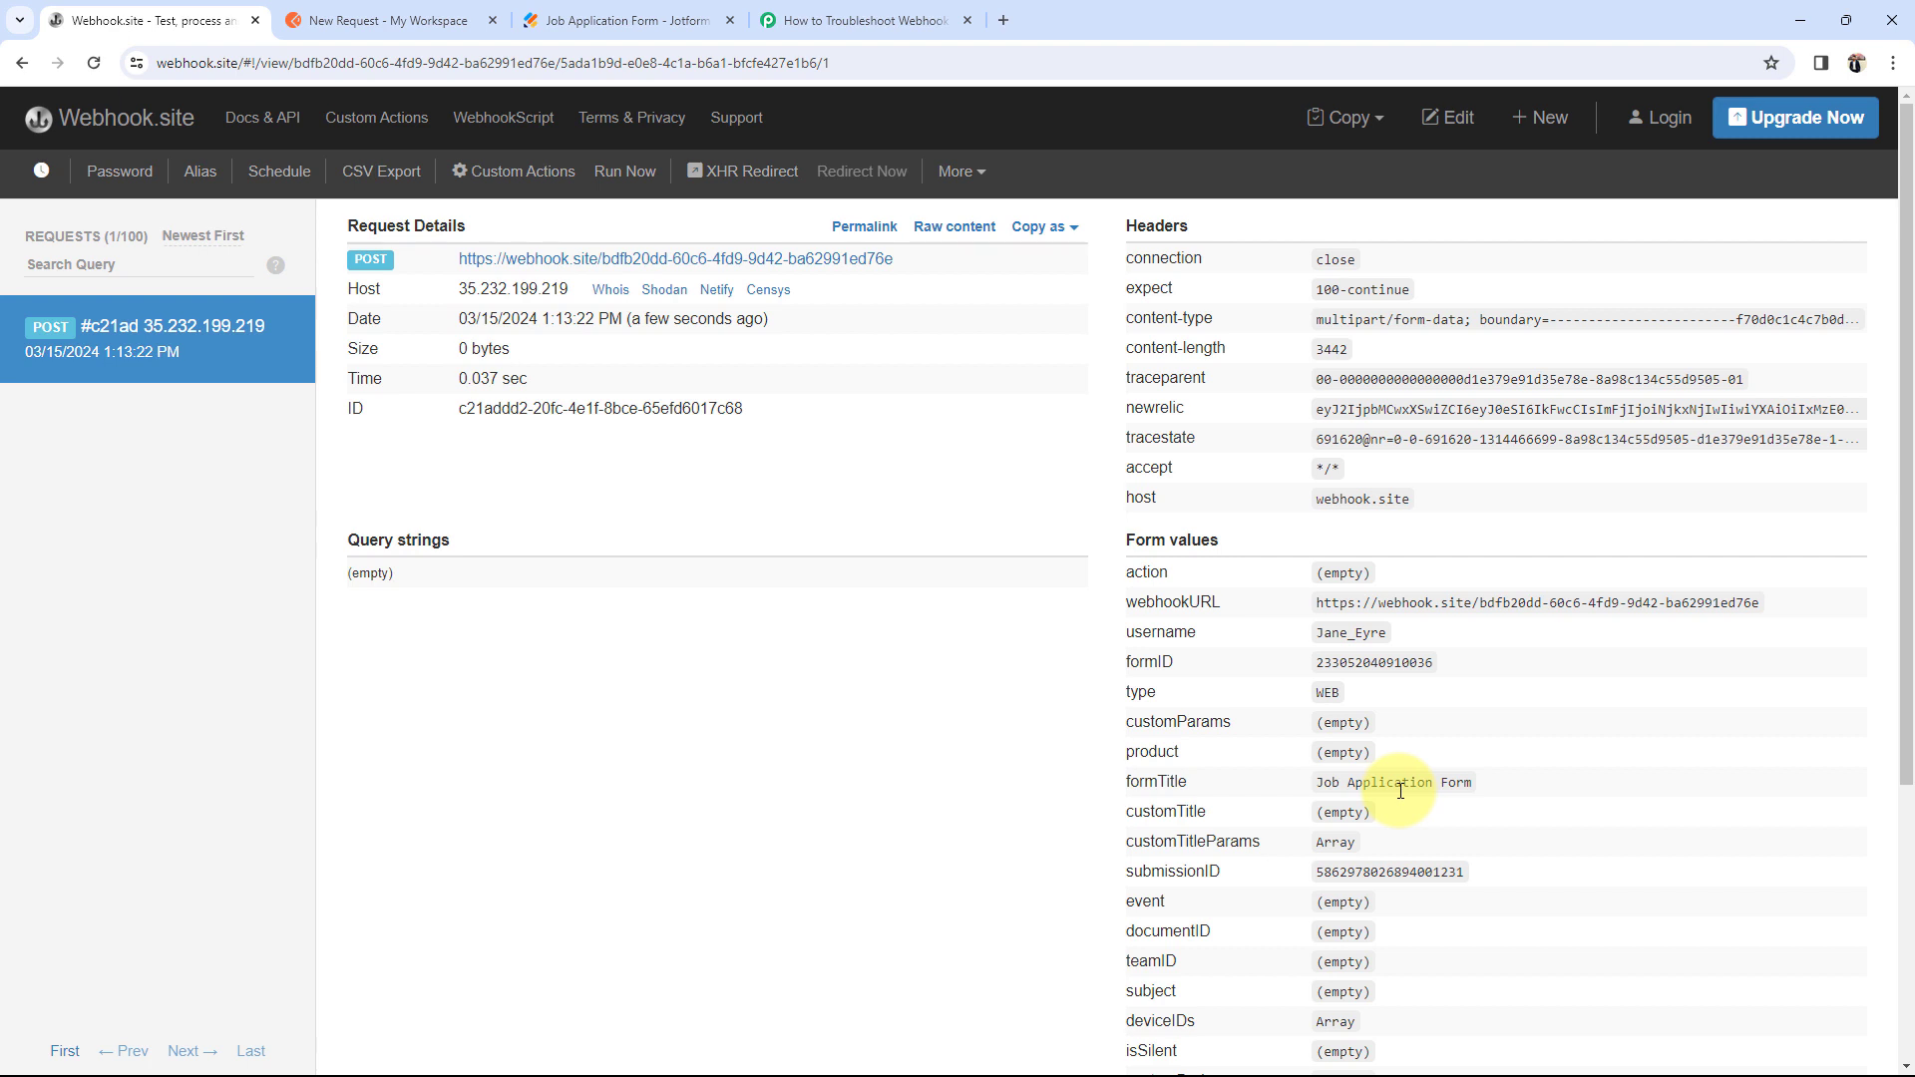
# Step: Locate the submitted email and phone number in the captured request's form values
pyautogui.scroll(-4, 1331, 788)
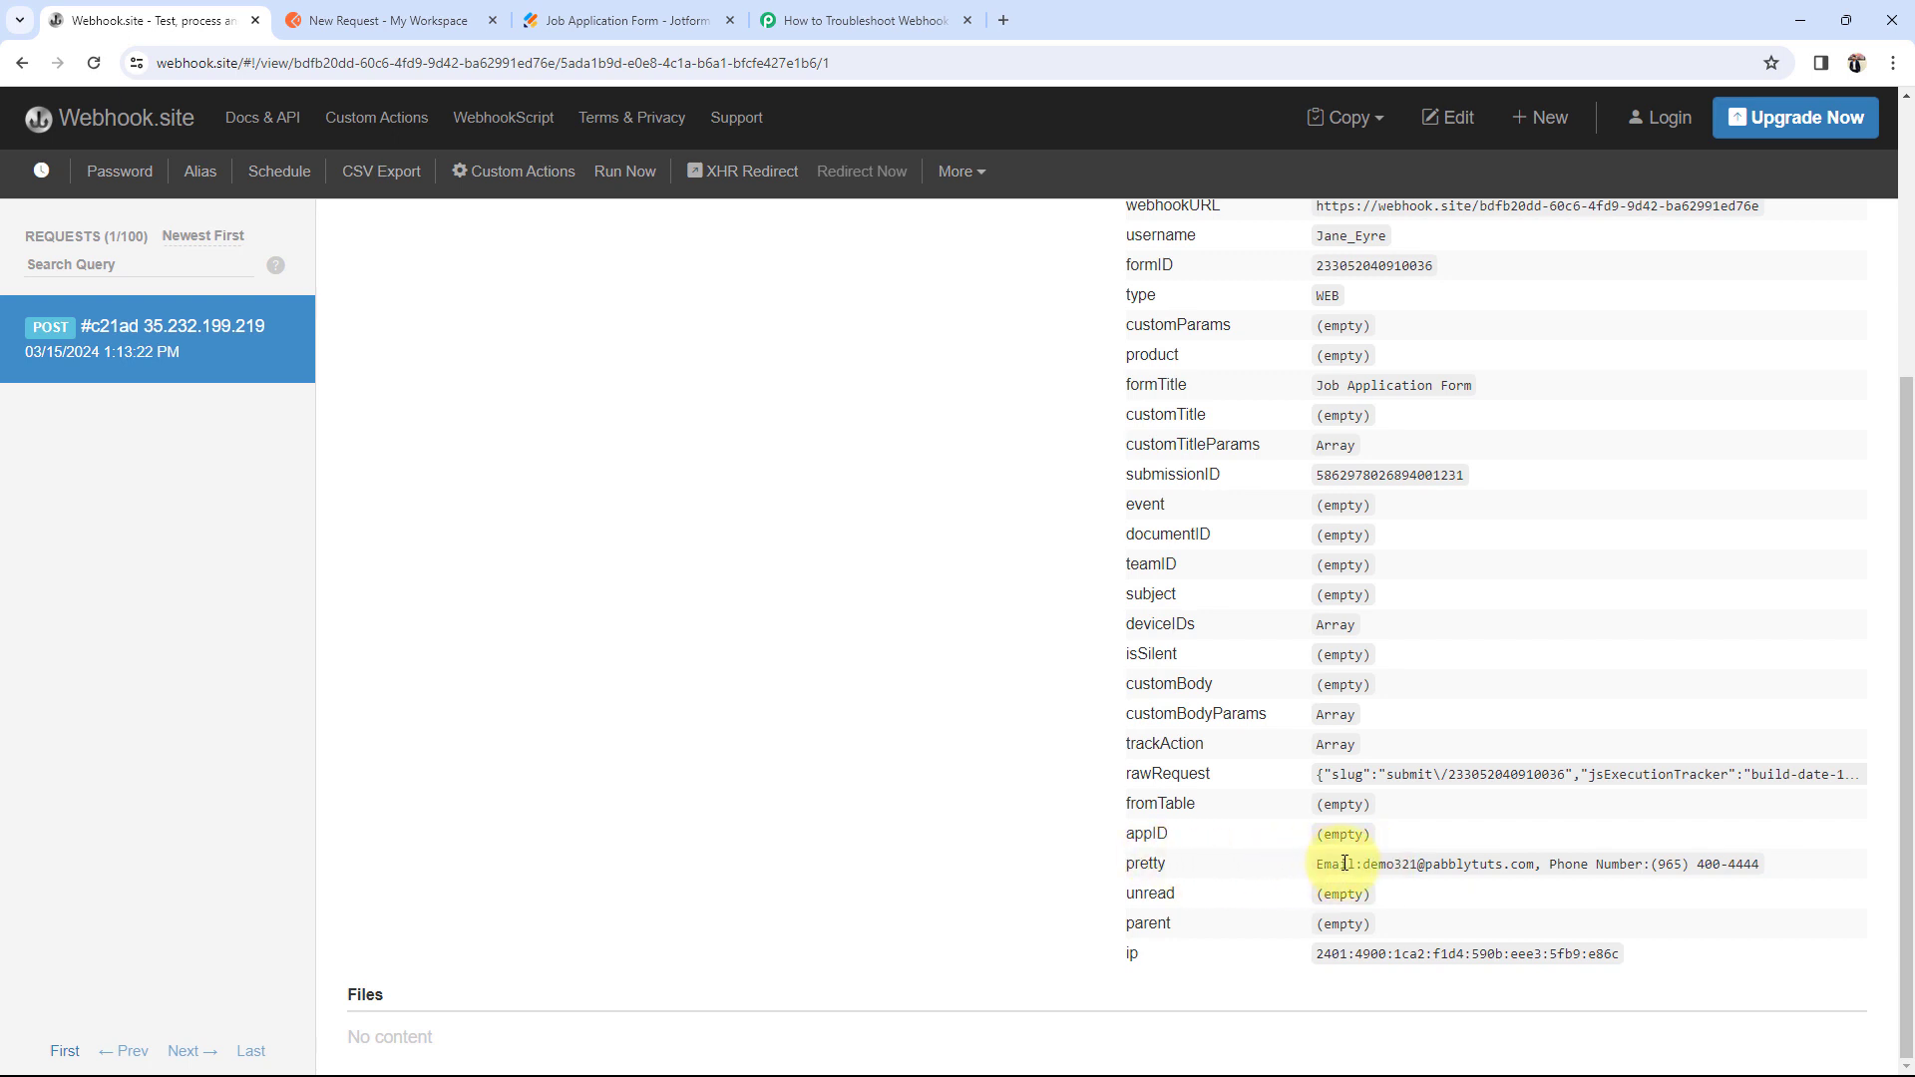
pyautogui.moveTo(1365, 871); pyautogui.dragTo(1487, 874)
pyautogui.click(1656, 895)
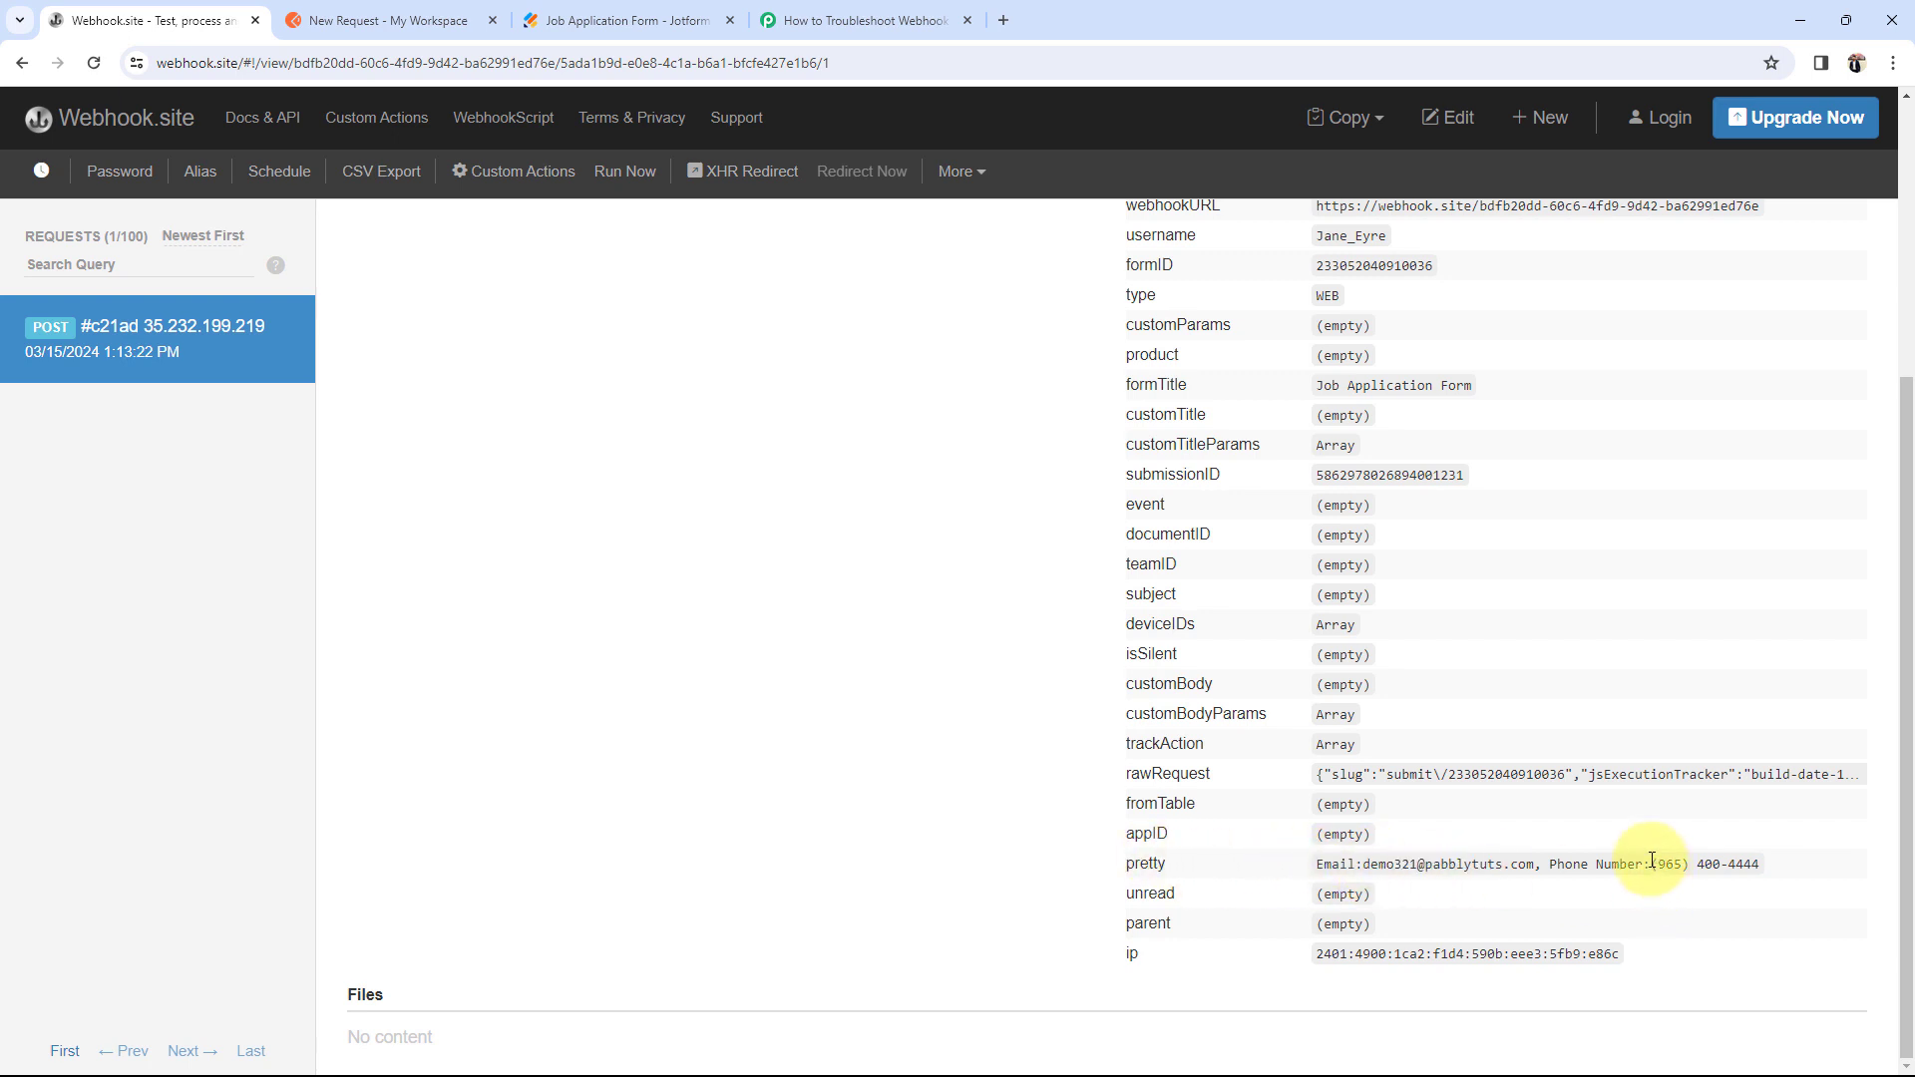
pyautogui.moveTo(1652, 864); pyautogui.dragTo(1762, 864)
pyautogui.click(1501, 926)
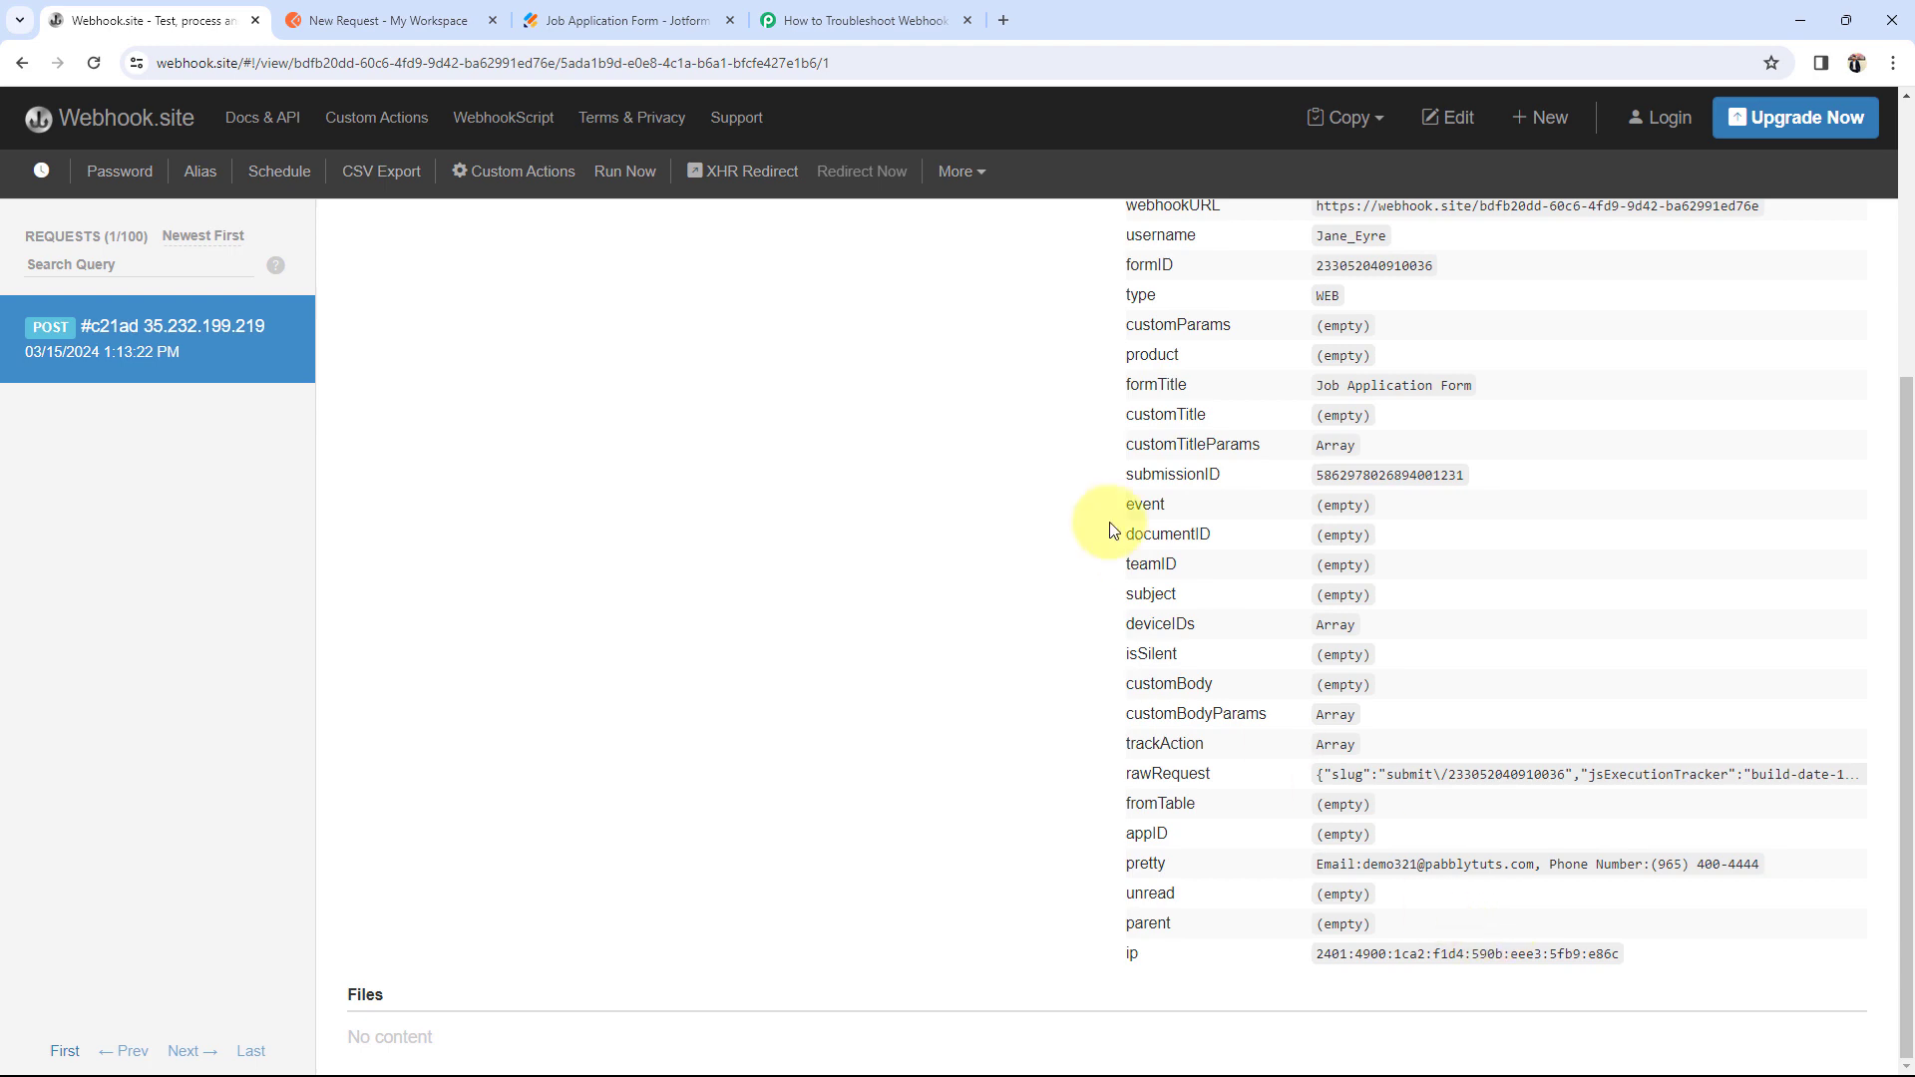
pyautogui.click(850, 20)
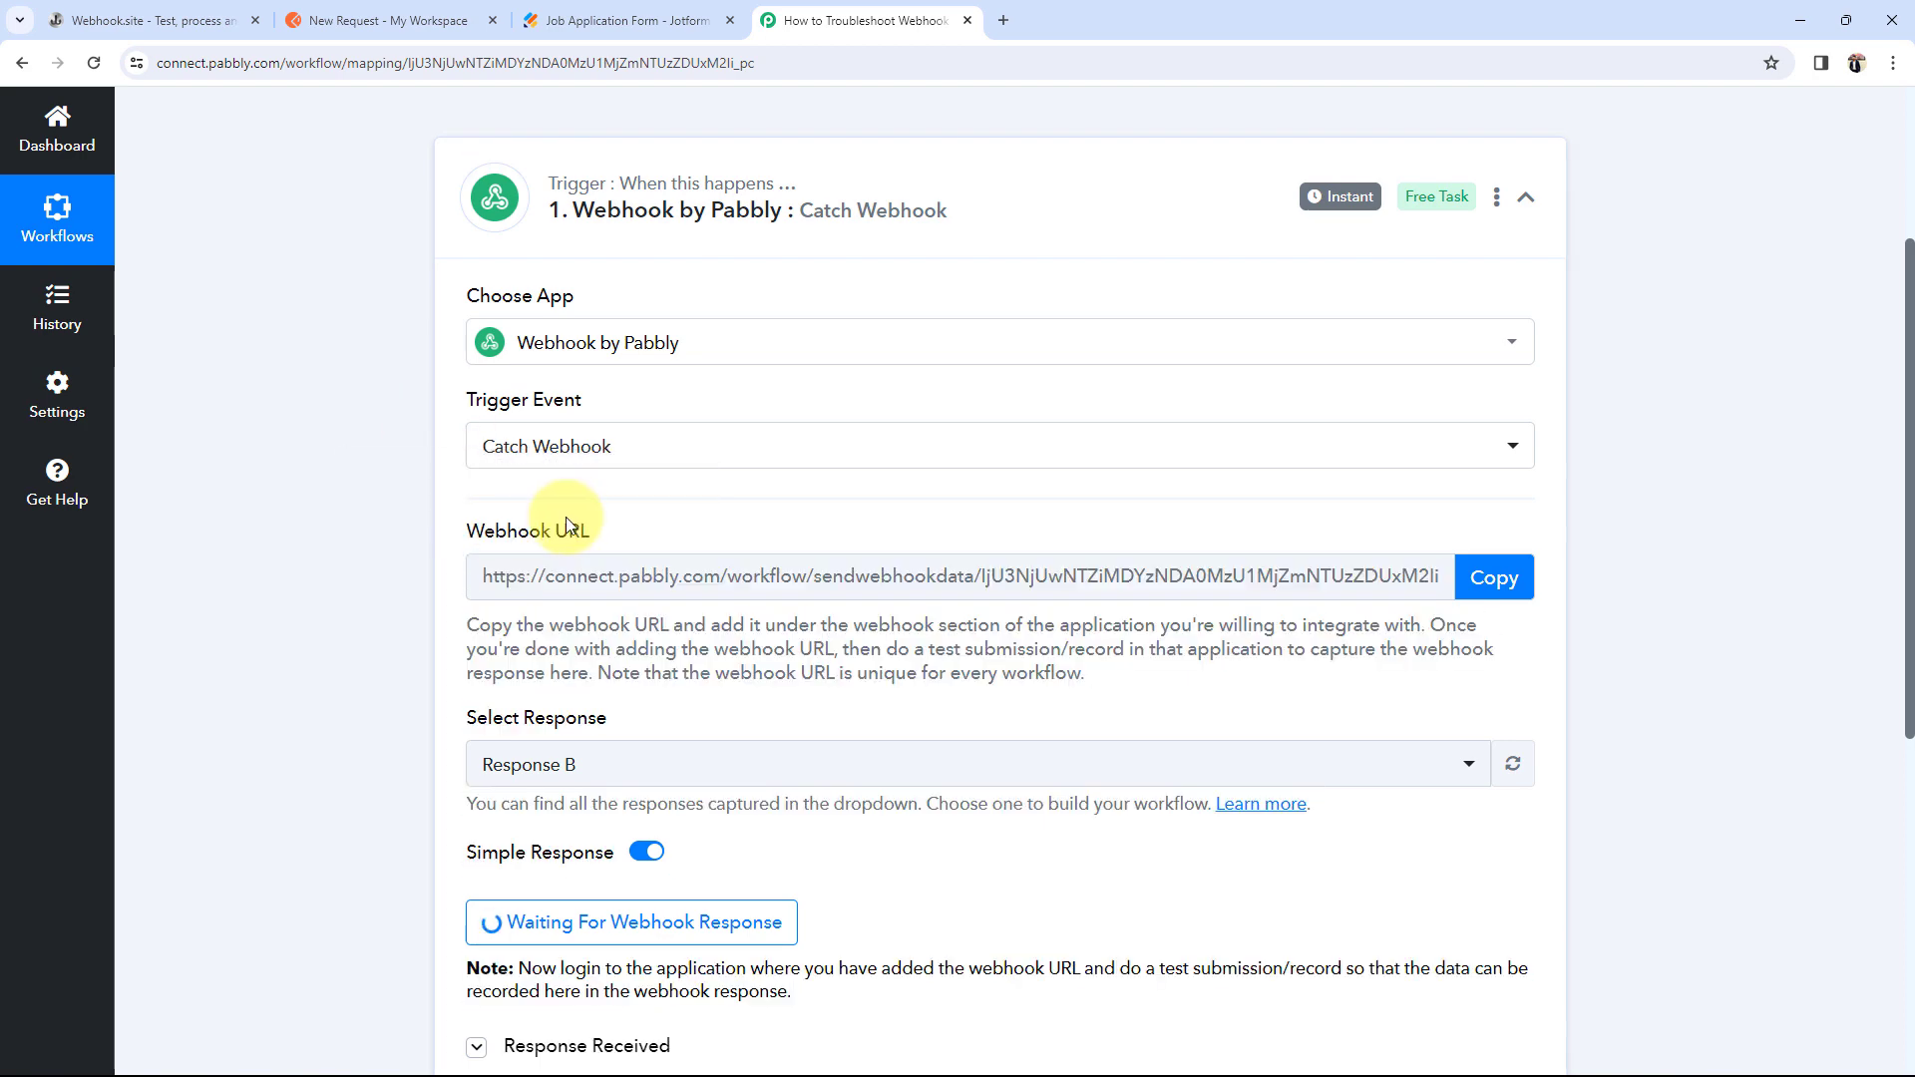
# Step: Copy the Pabbly webhook URL and remove the form's existing WebHooks integration in Jotform
pyautogui.click(1486, 578)
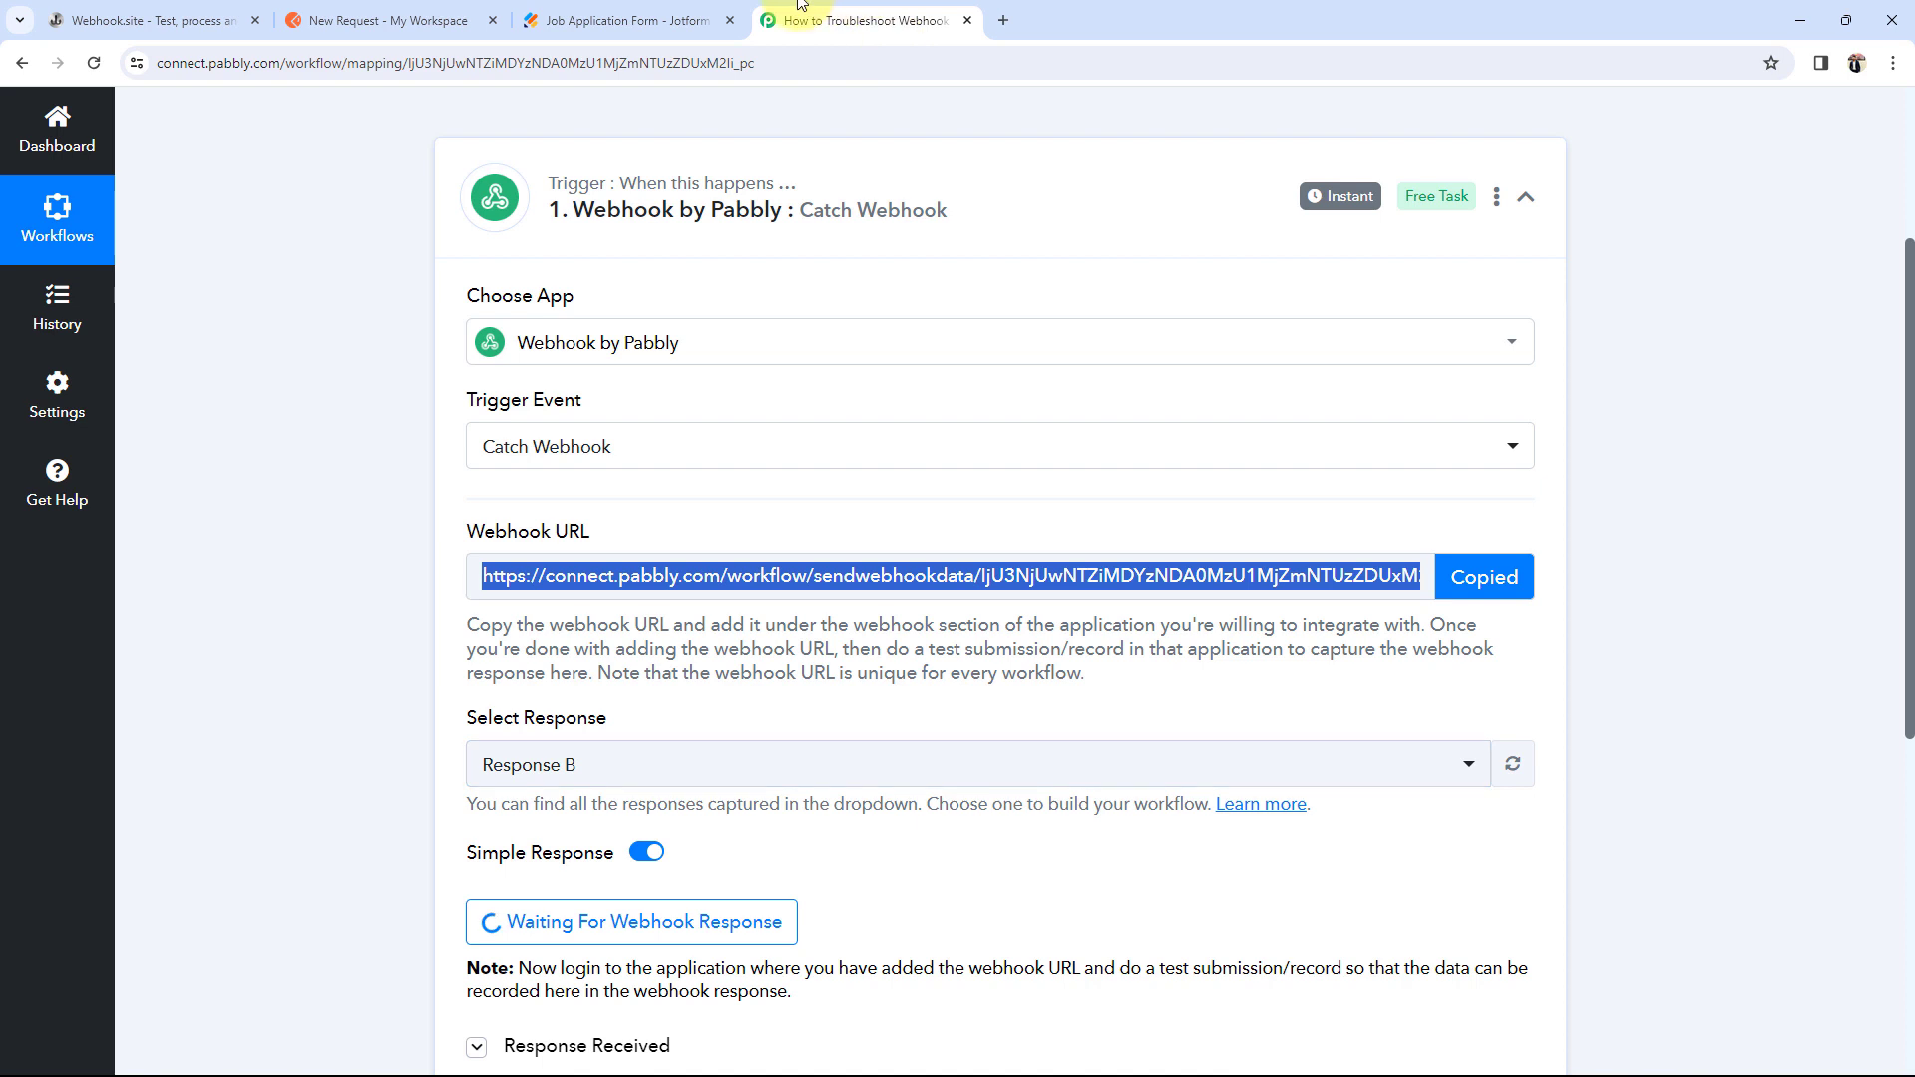
pyautogui.click(658, 12)
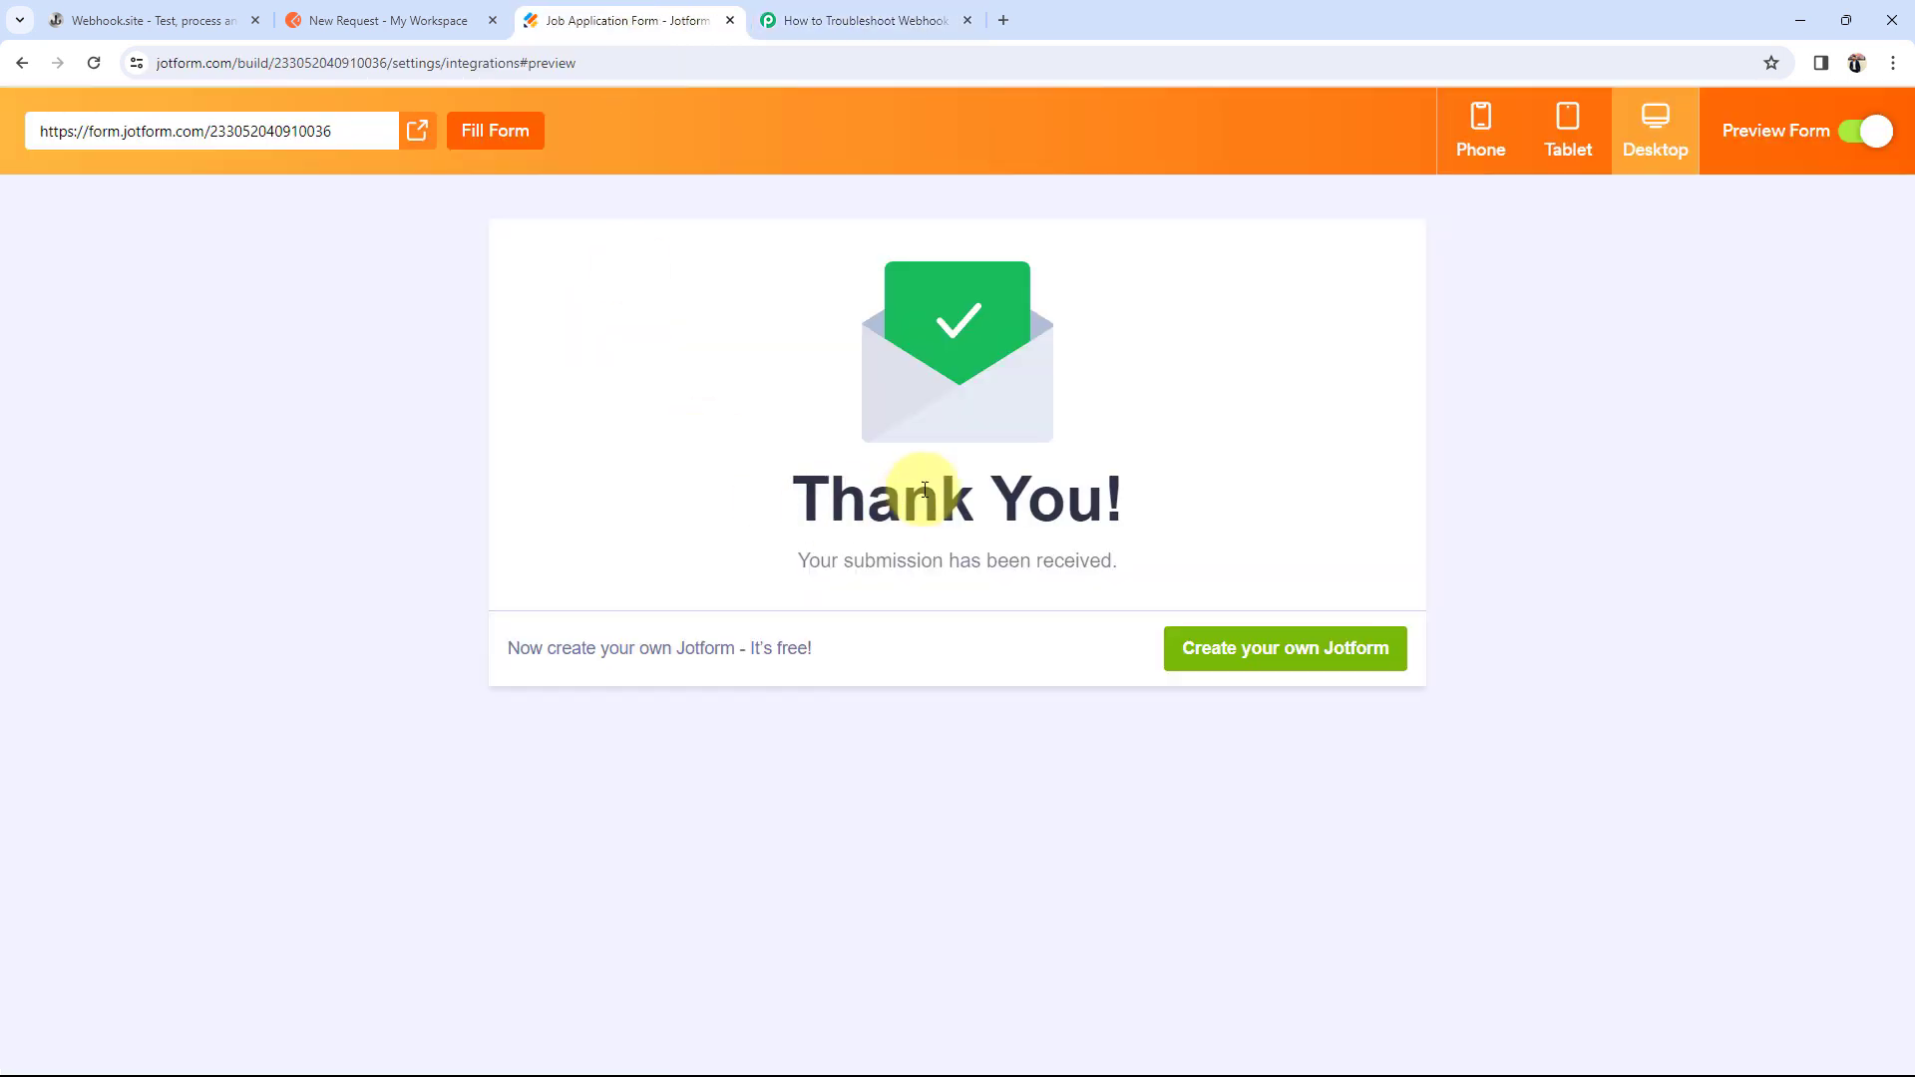
pyautogui.click(26, 60)
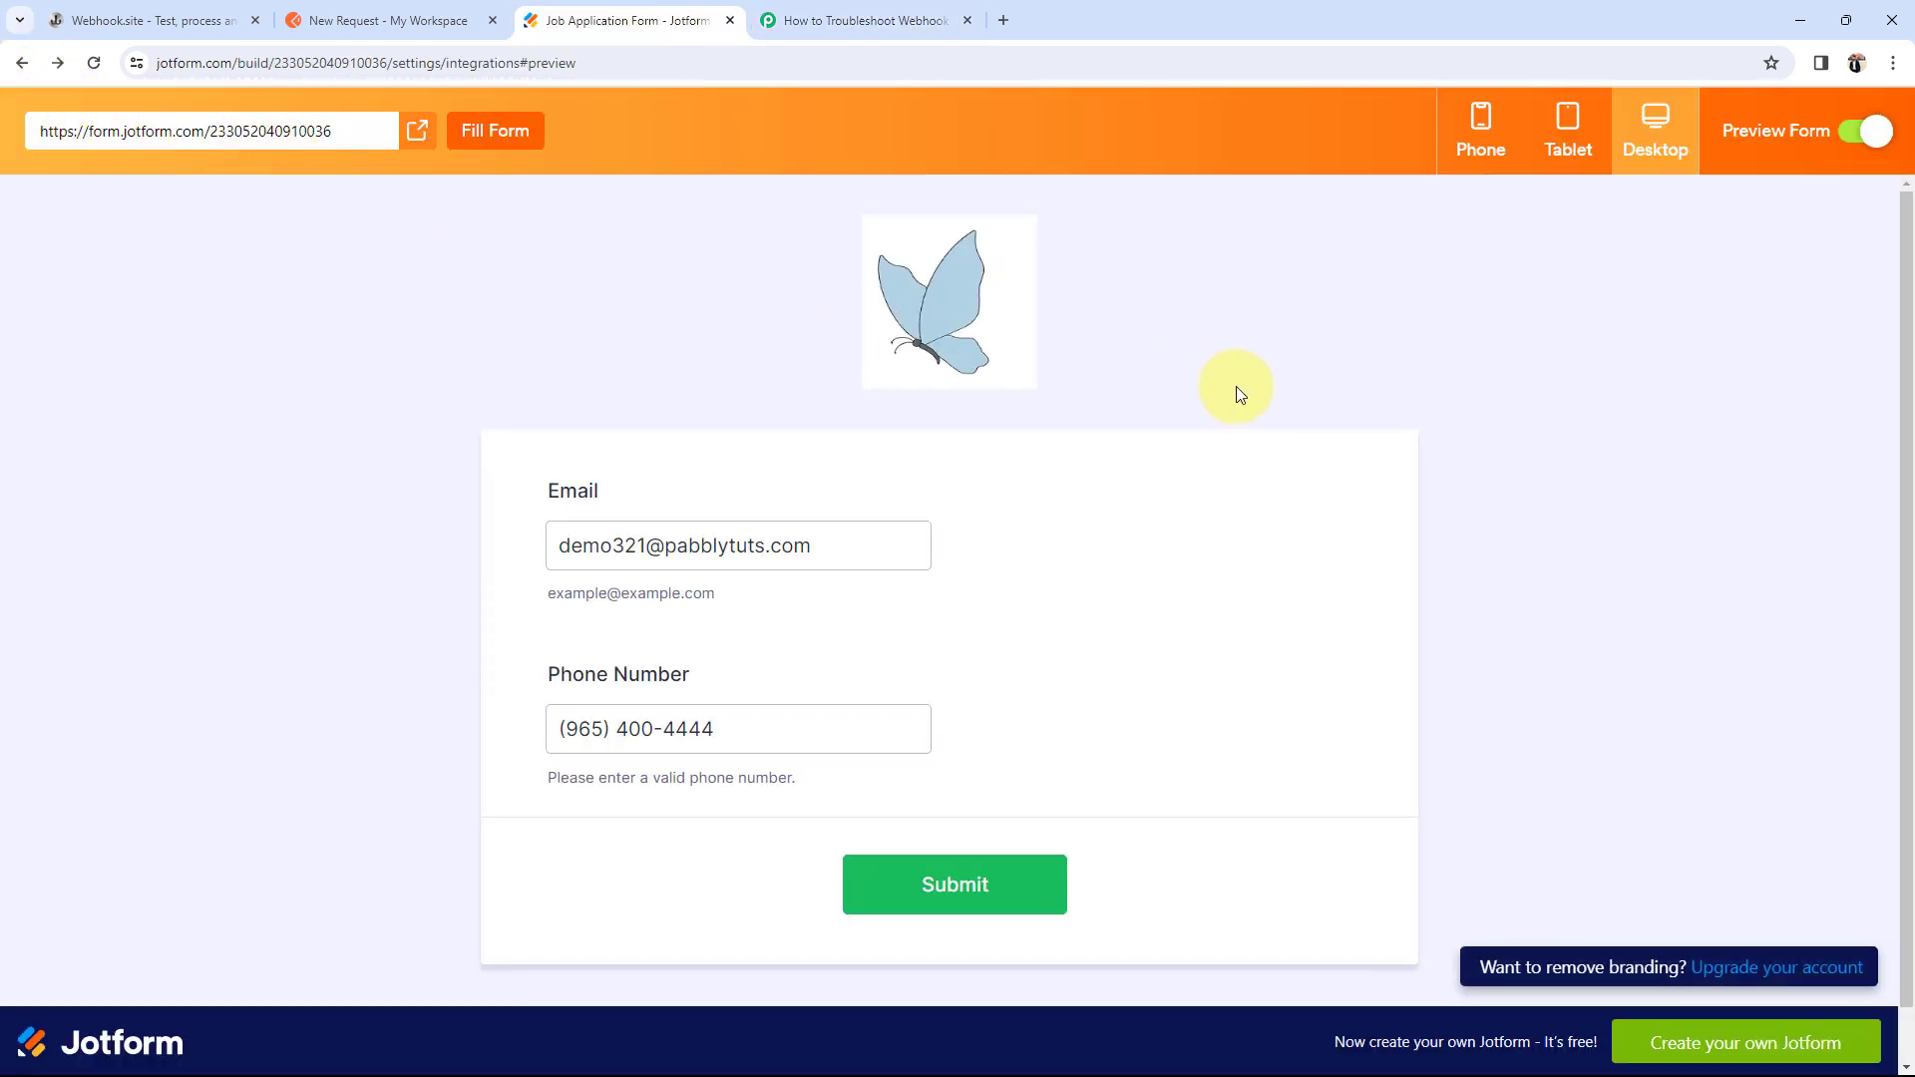
pyautogui.click(9, 66)
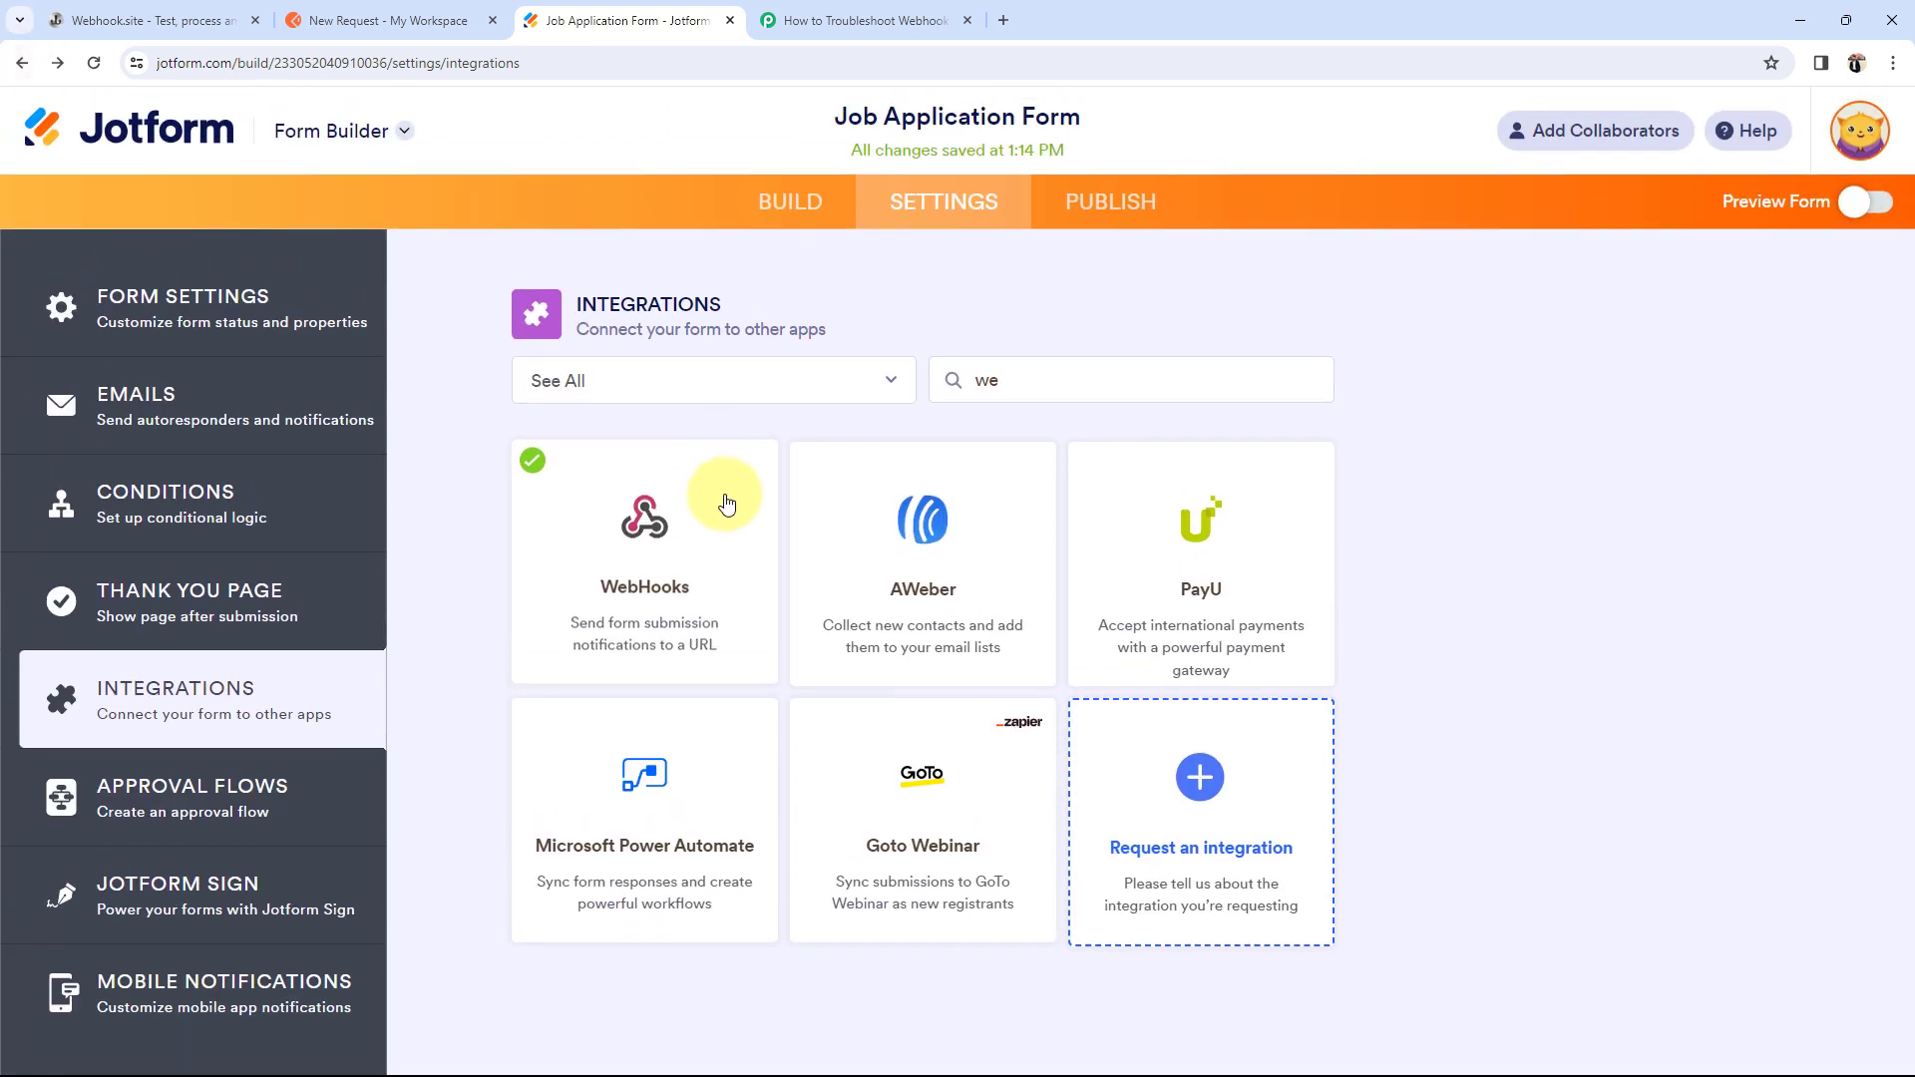
pyautogui.click(723, 502)
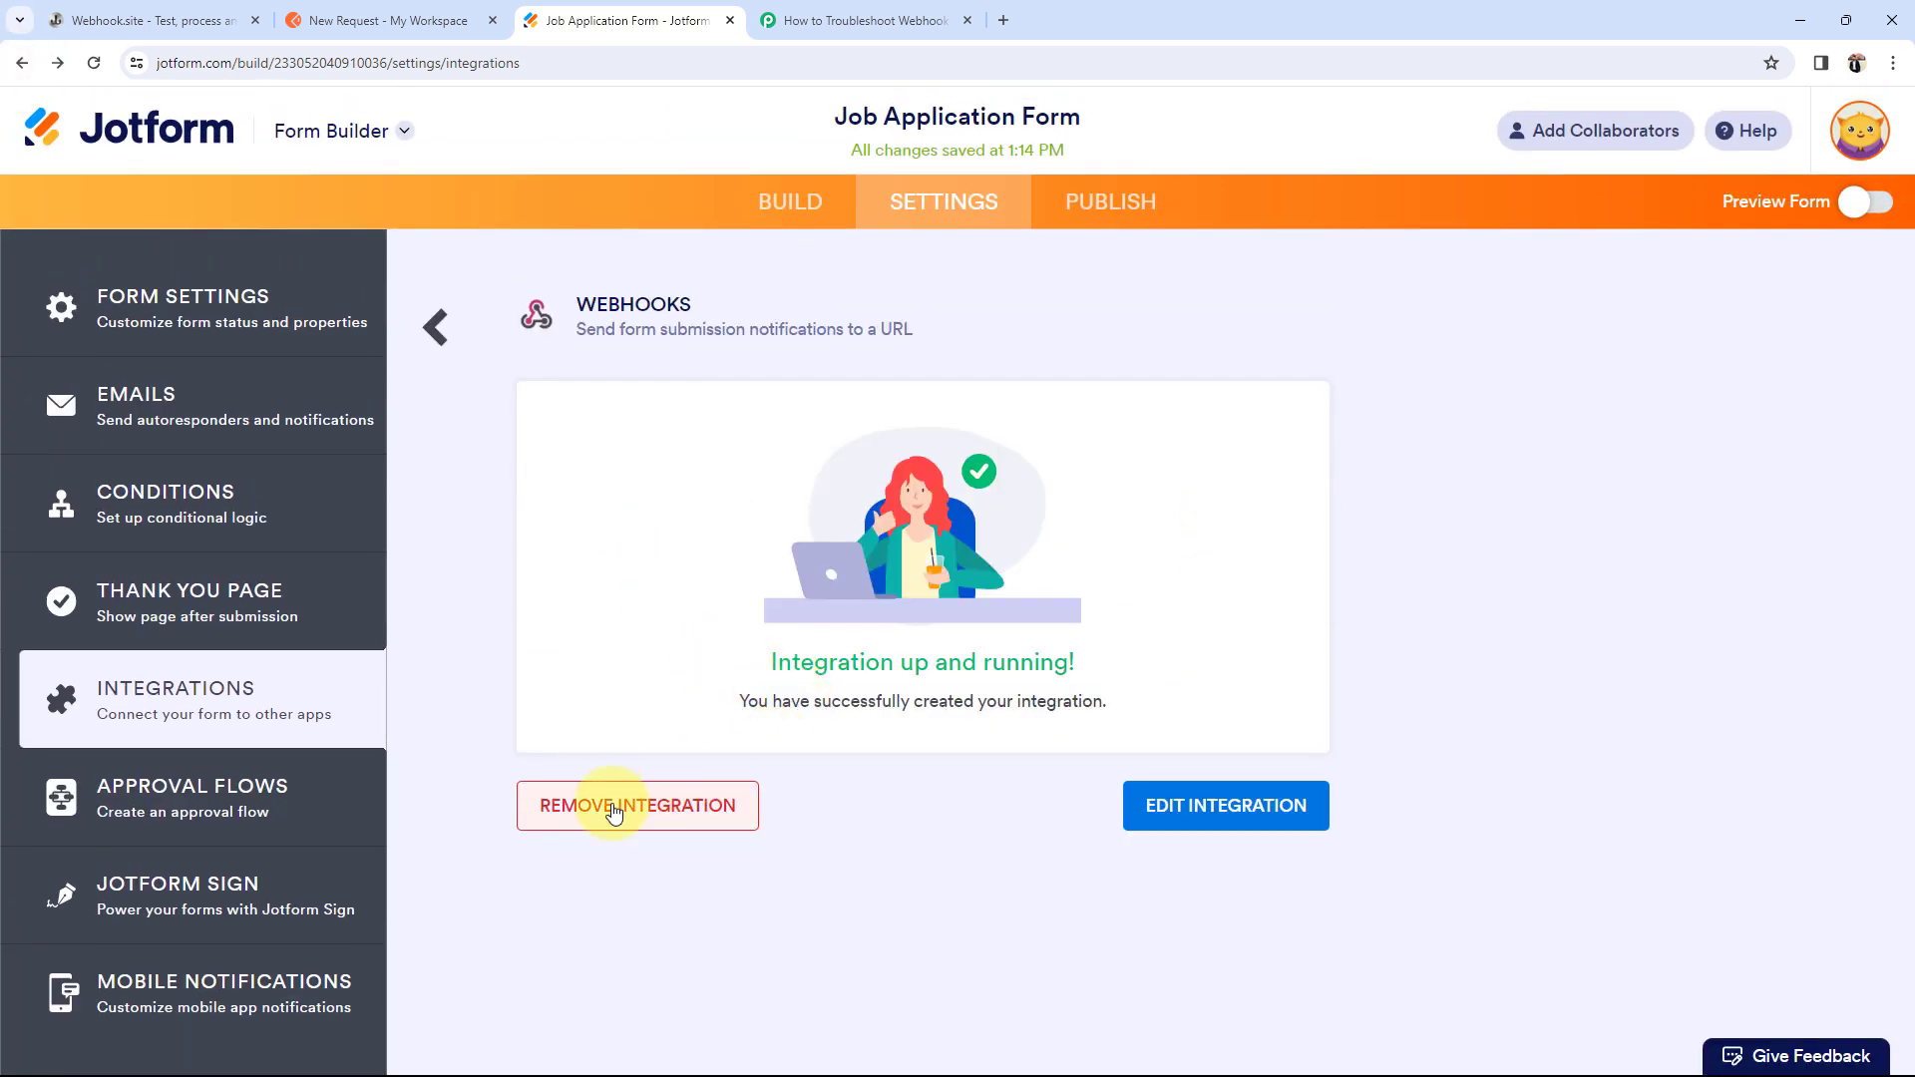
pyautogui.click(613, 813)
pyautogui.click(909, 595)
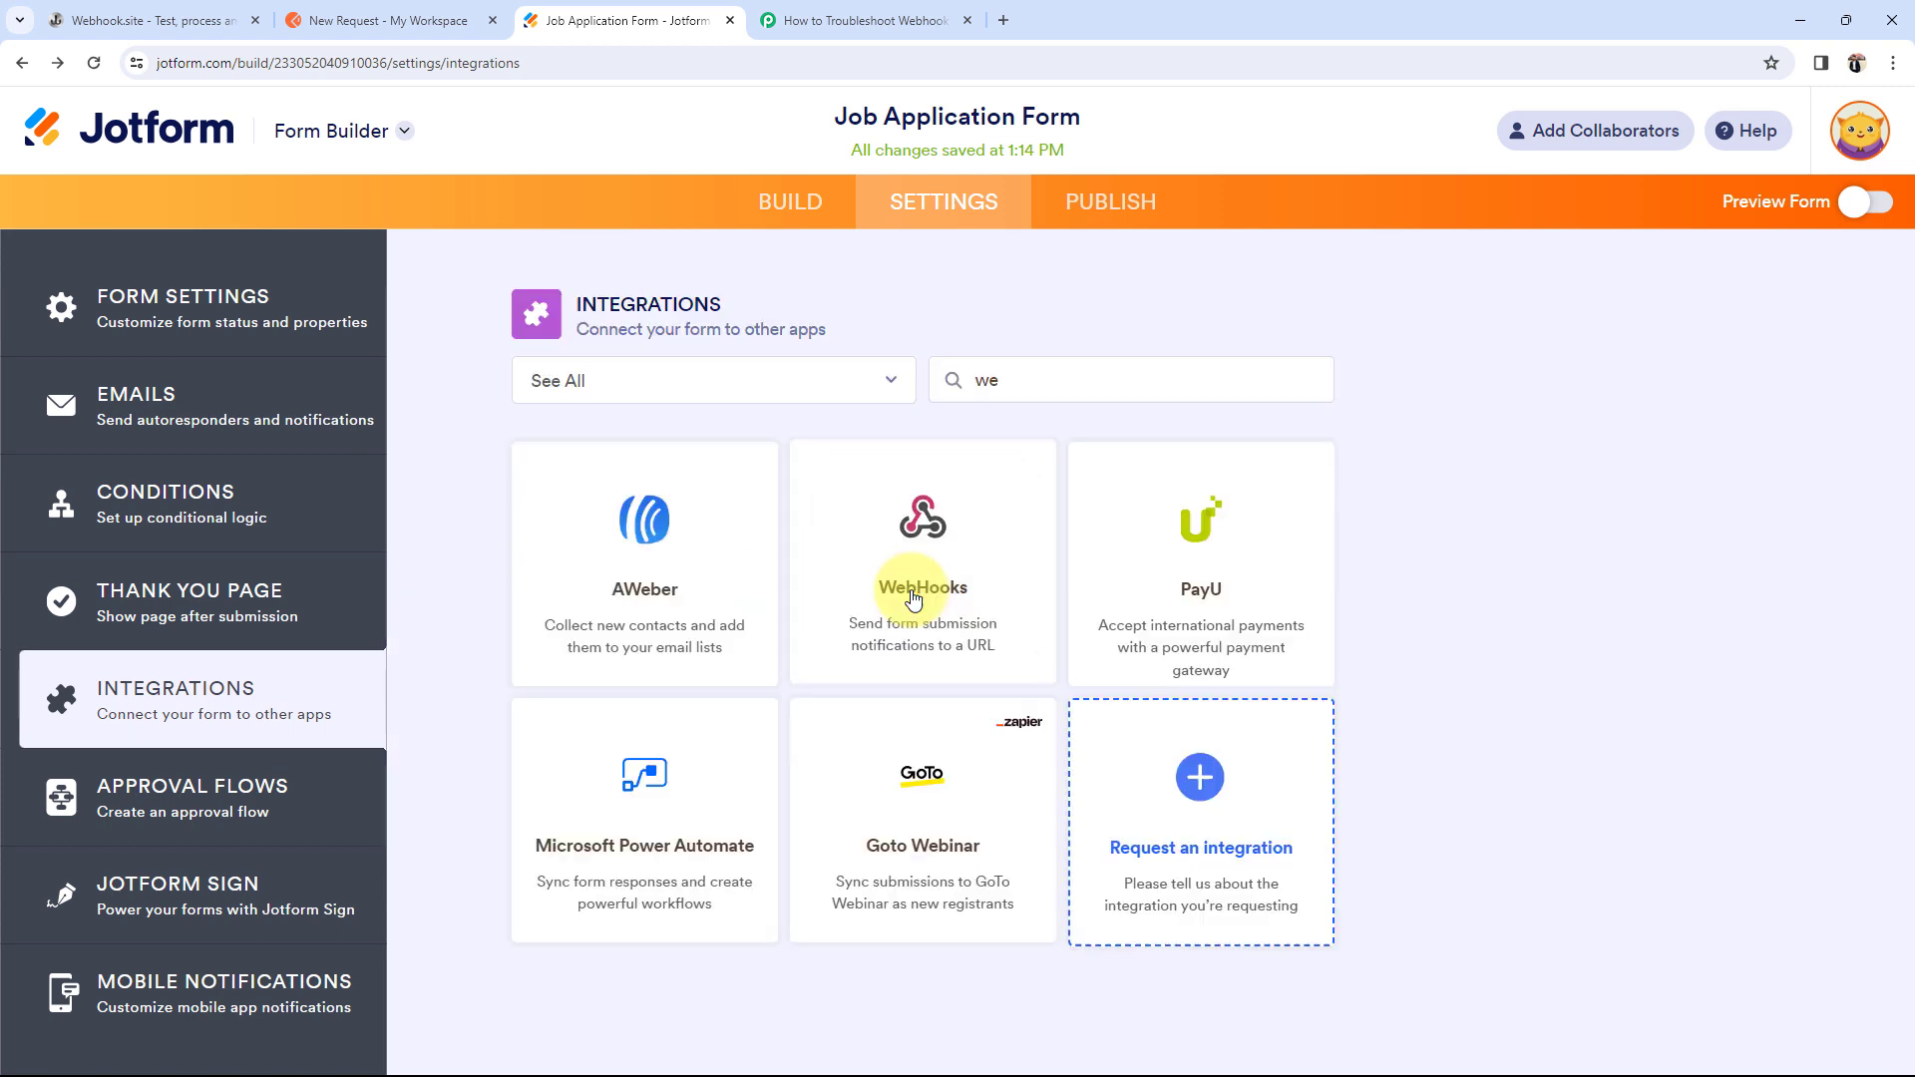
# Step: Re-add the WebHooks integration with the pasted Pabbly URL, complete it, and preview the form
pyautogui.click(923, 524)
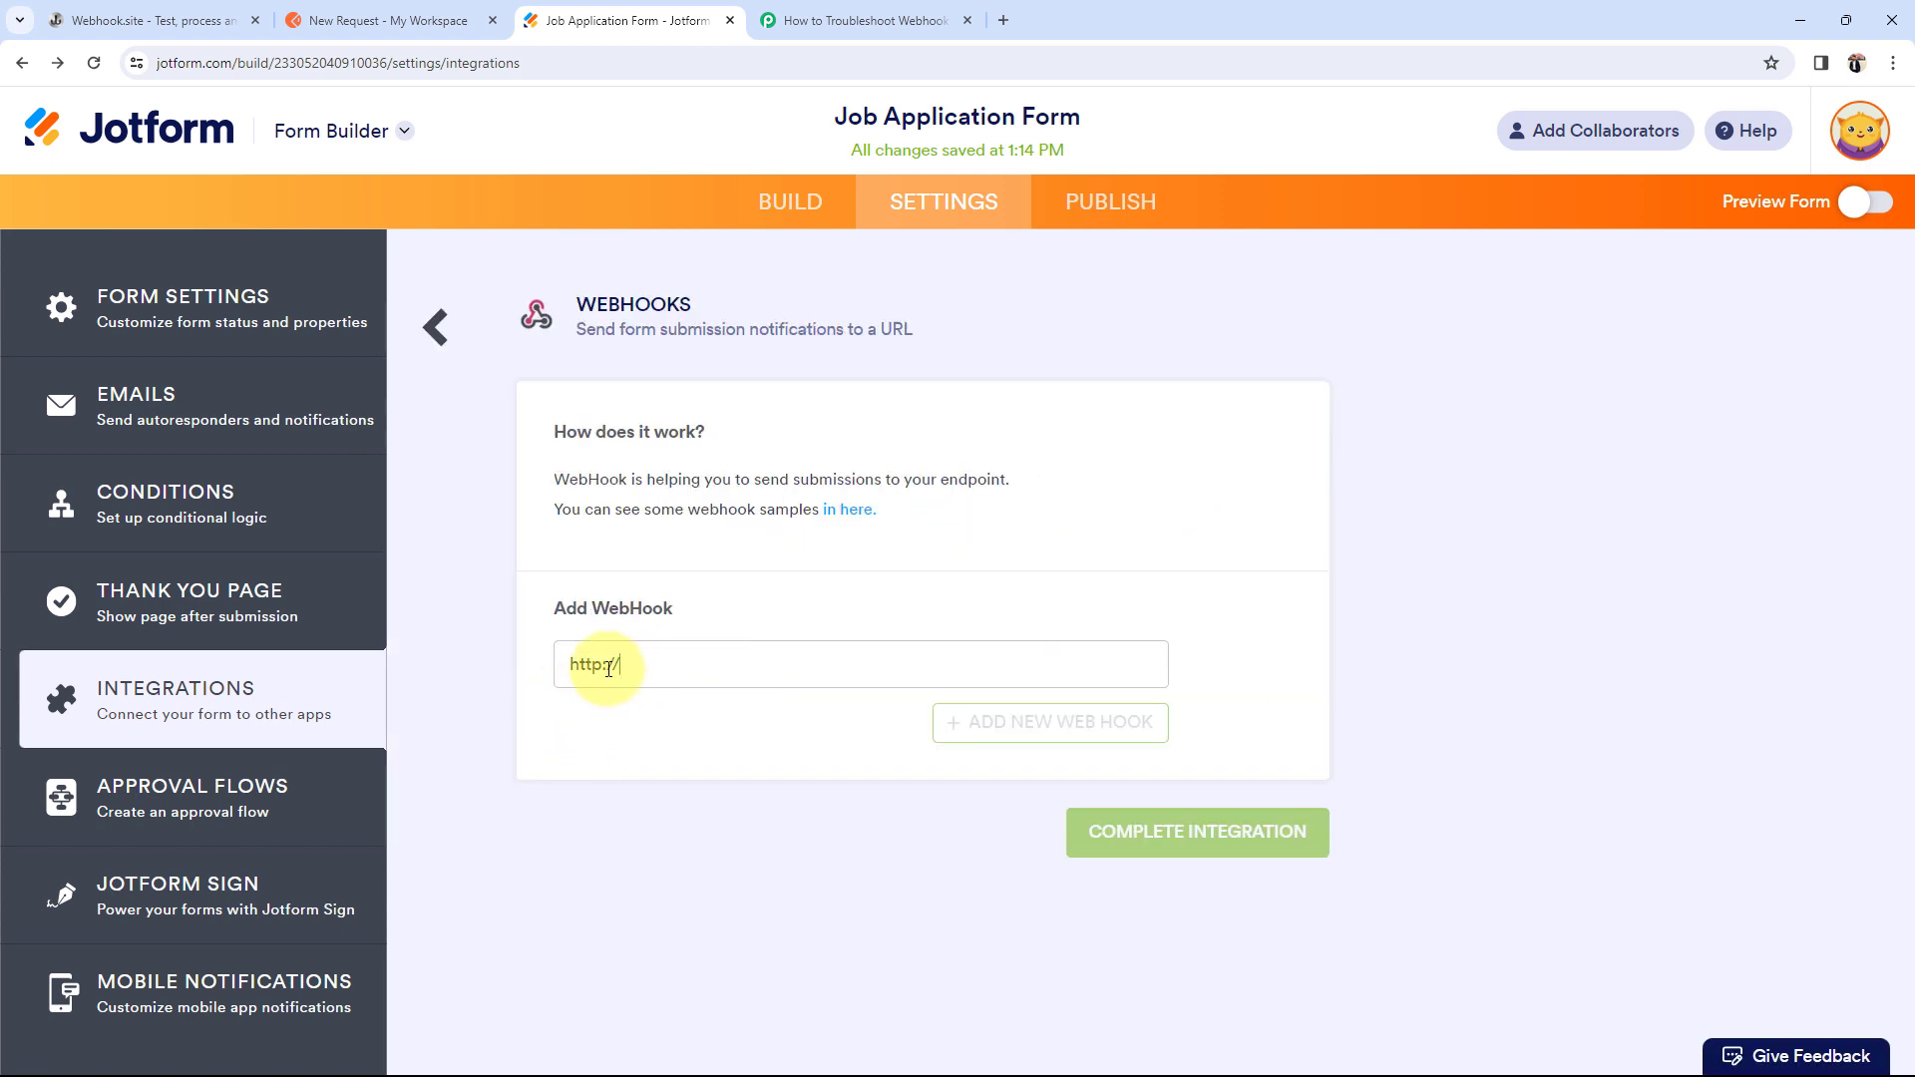
pyautogui.moveTo(609, 670); pyautogui.dragTo(518, 670)
pyautogui.hotkey('ctrl', 'v')
pyautogui.click(787, 882)
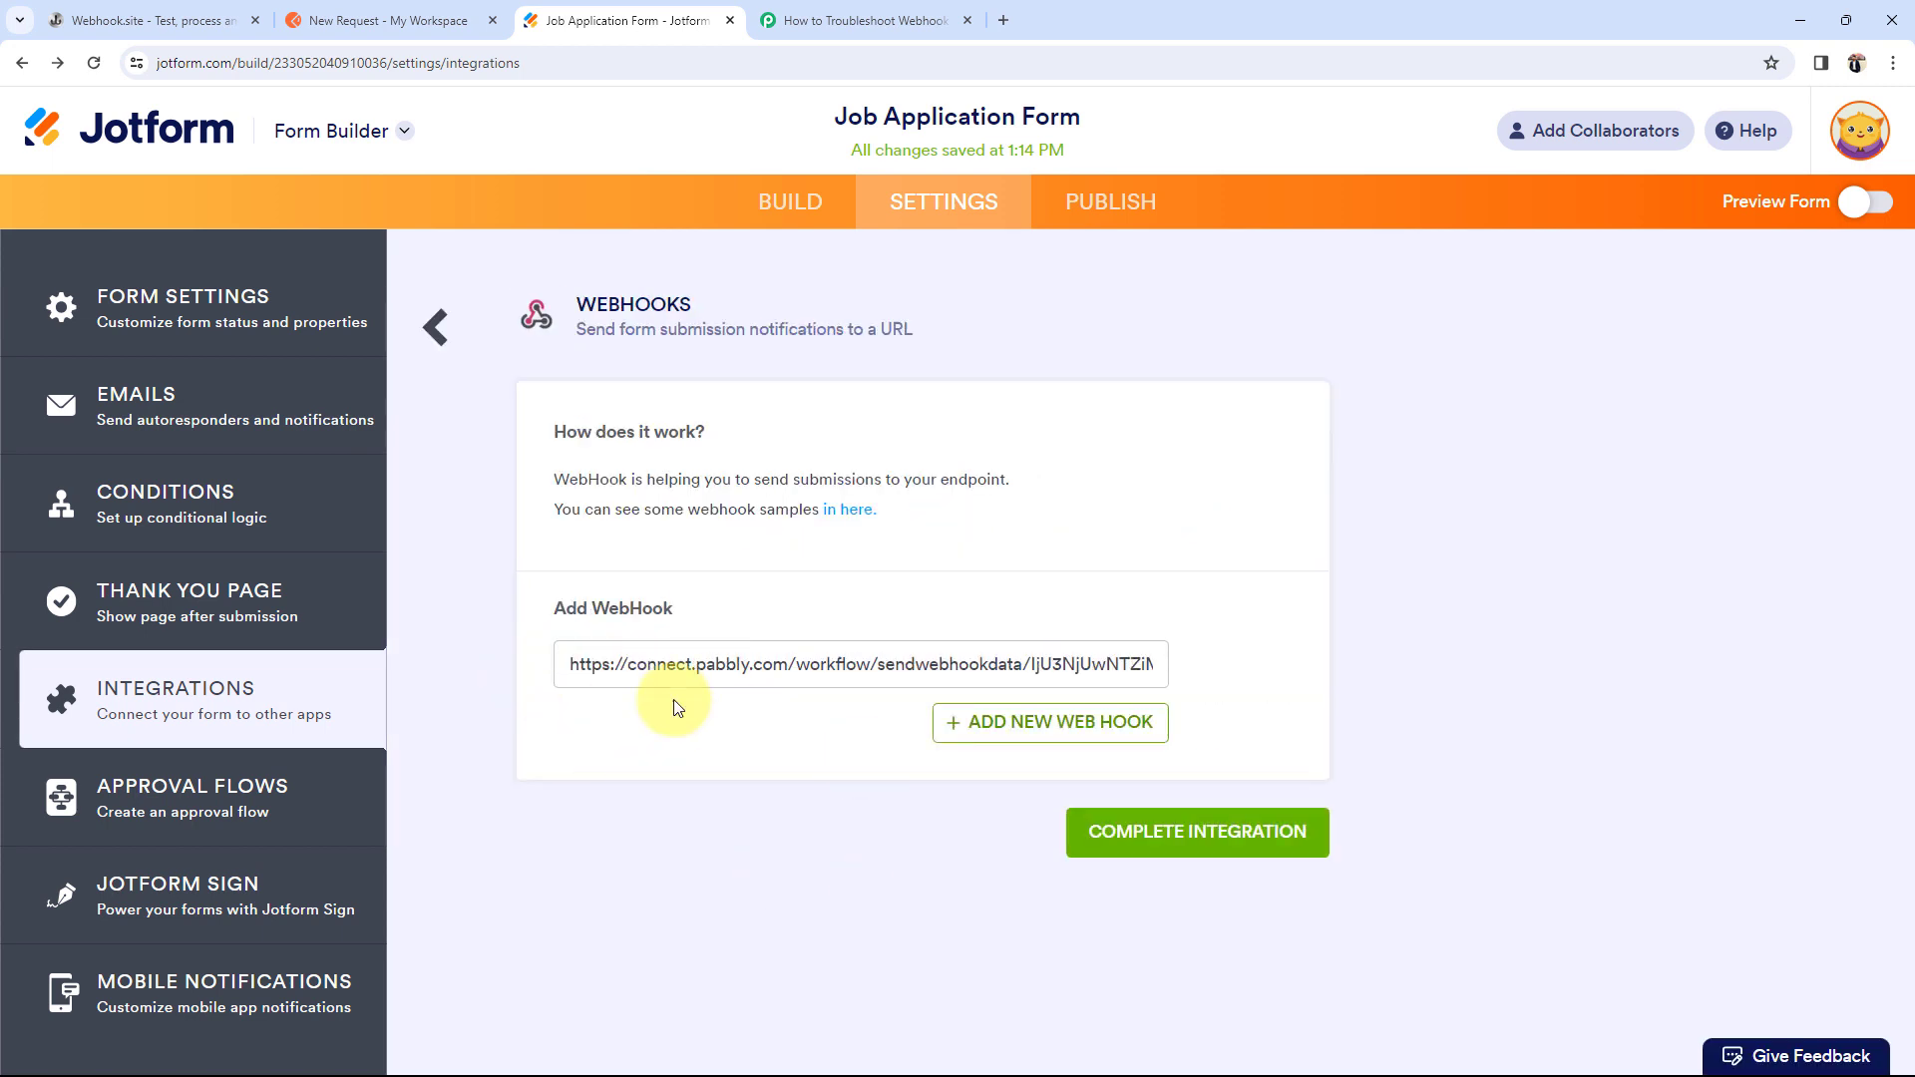
pyautogui.click(1168, 830)
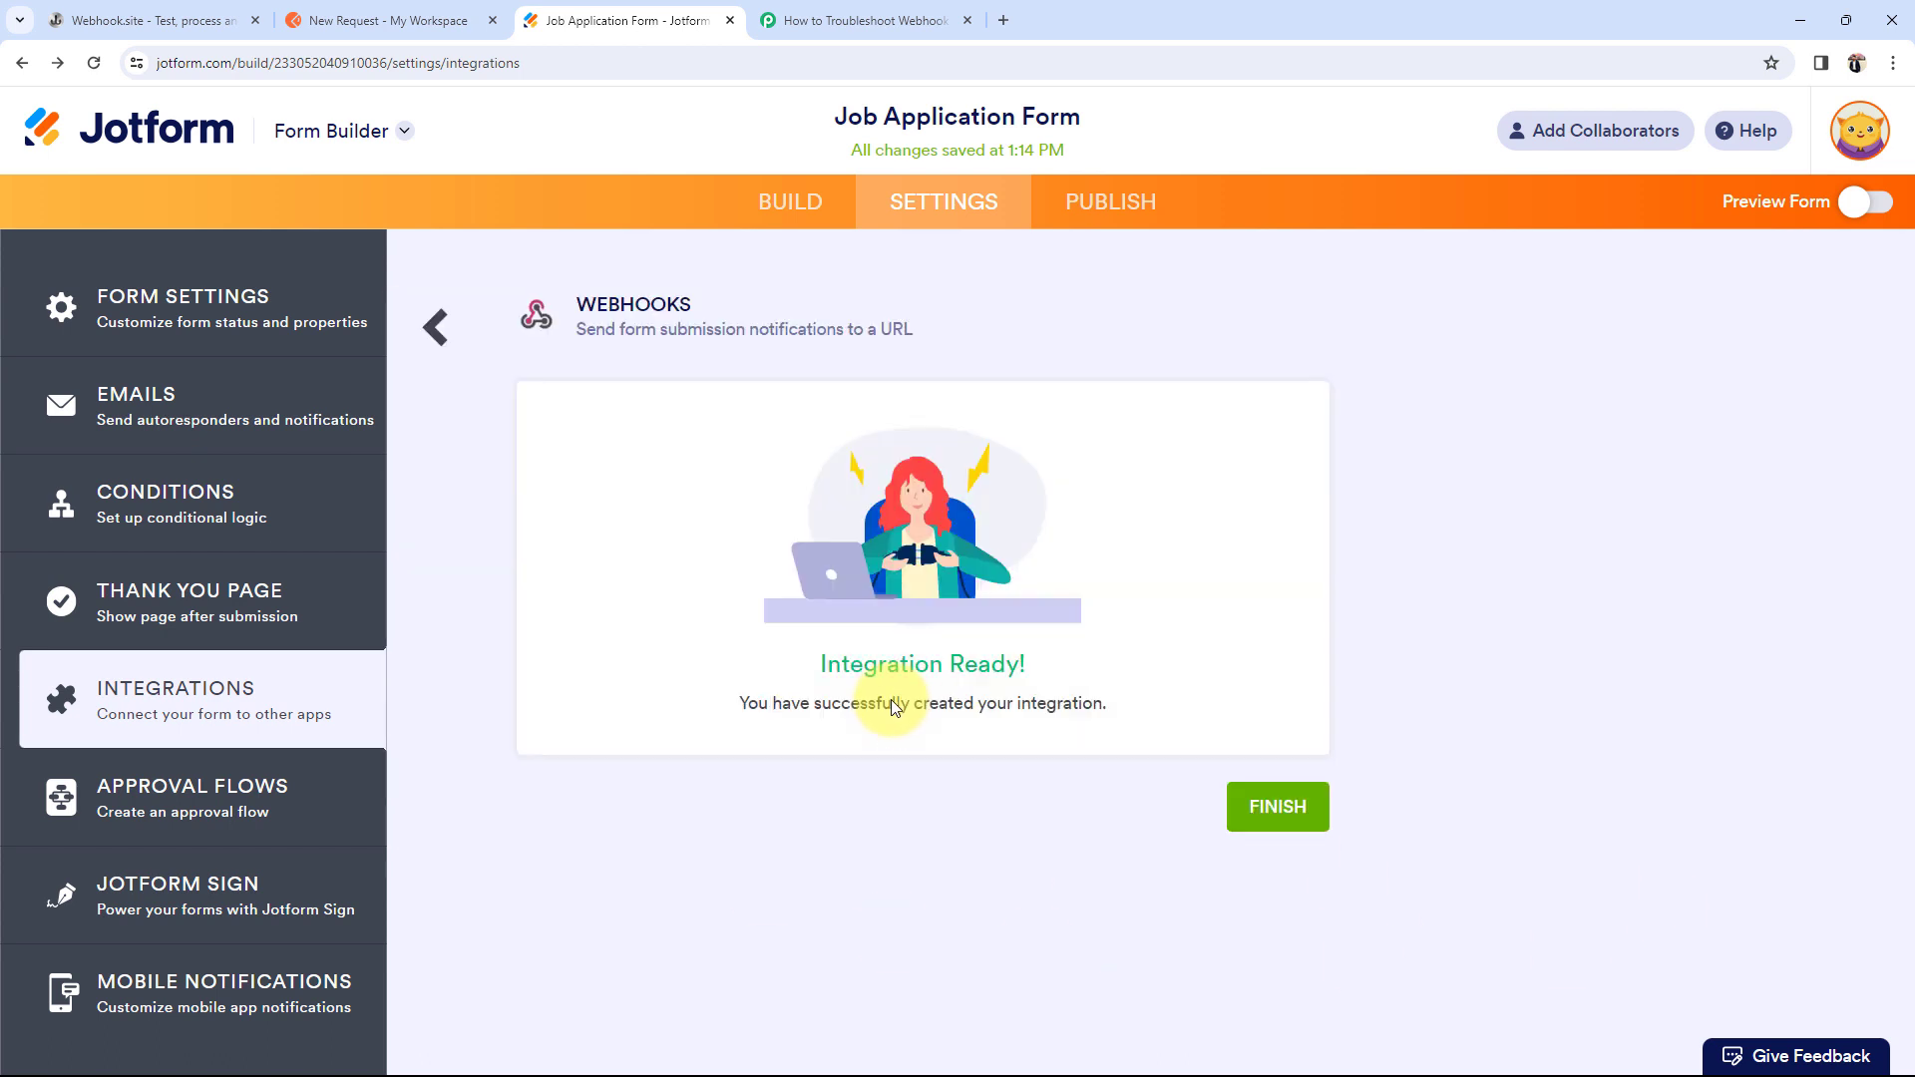
pyautogui.click(1282, 806)
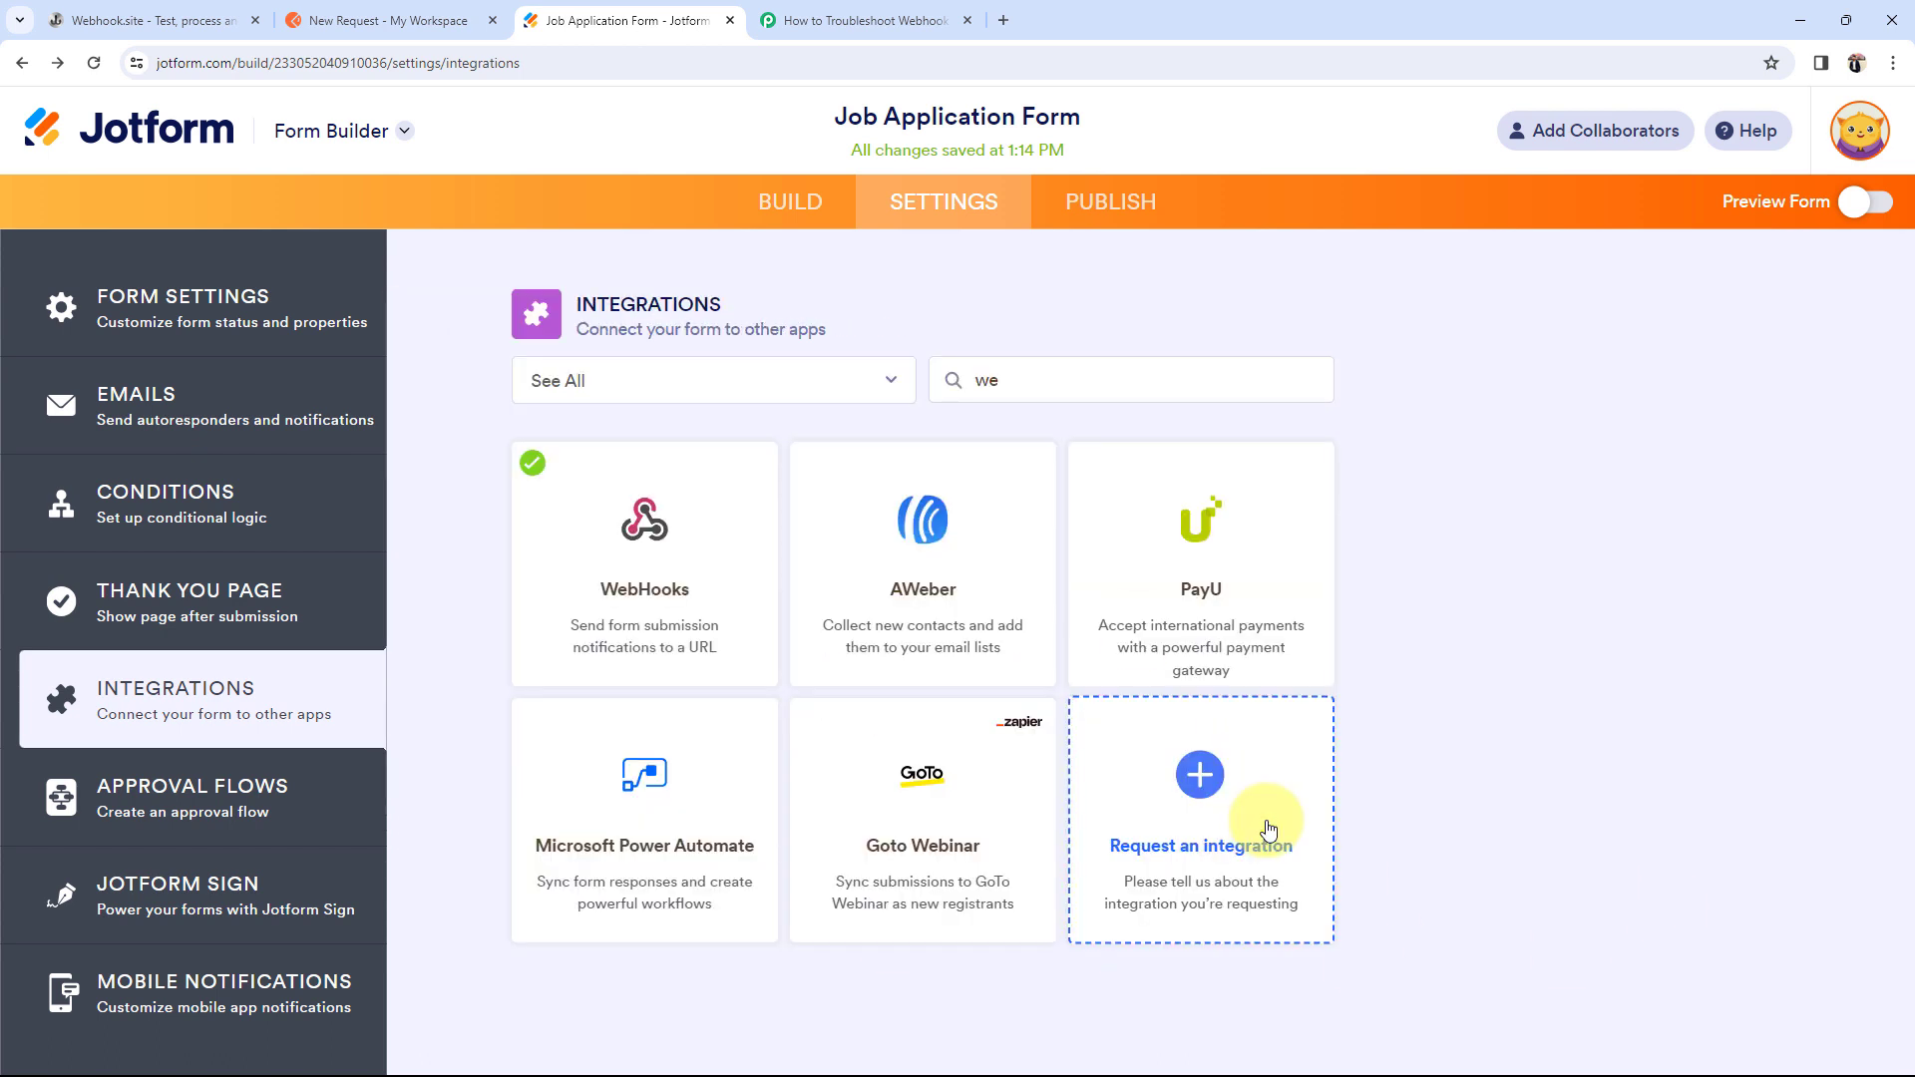
pyautogui.click(1868, 201)
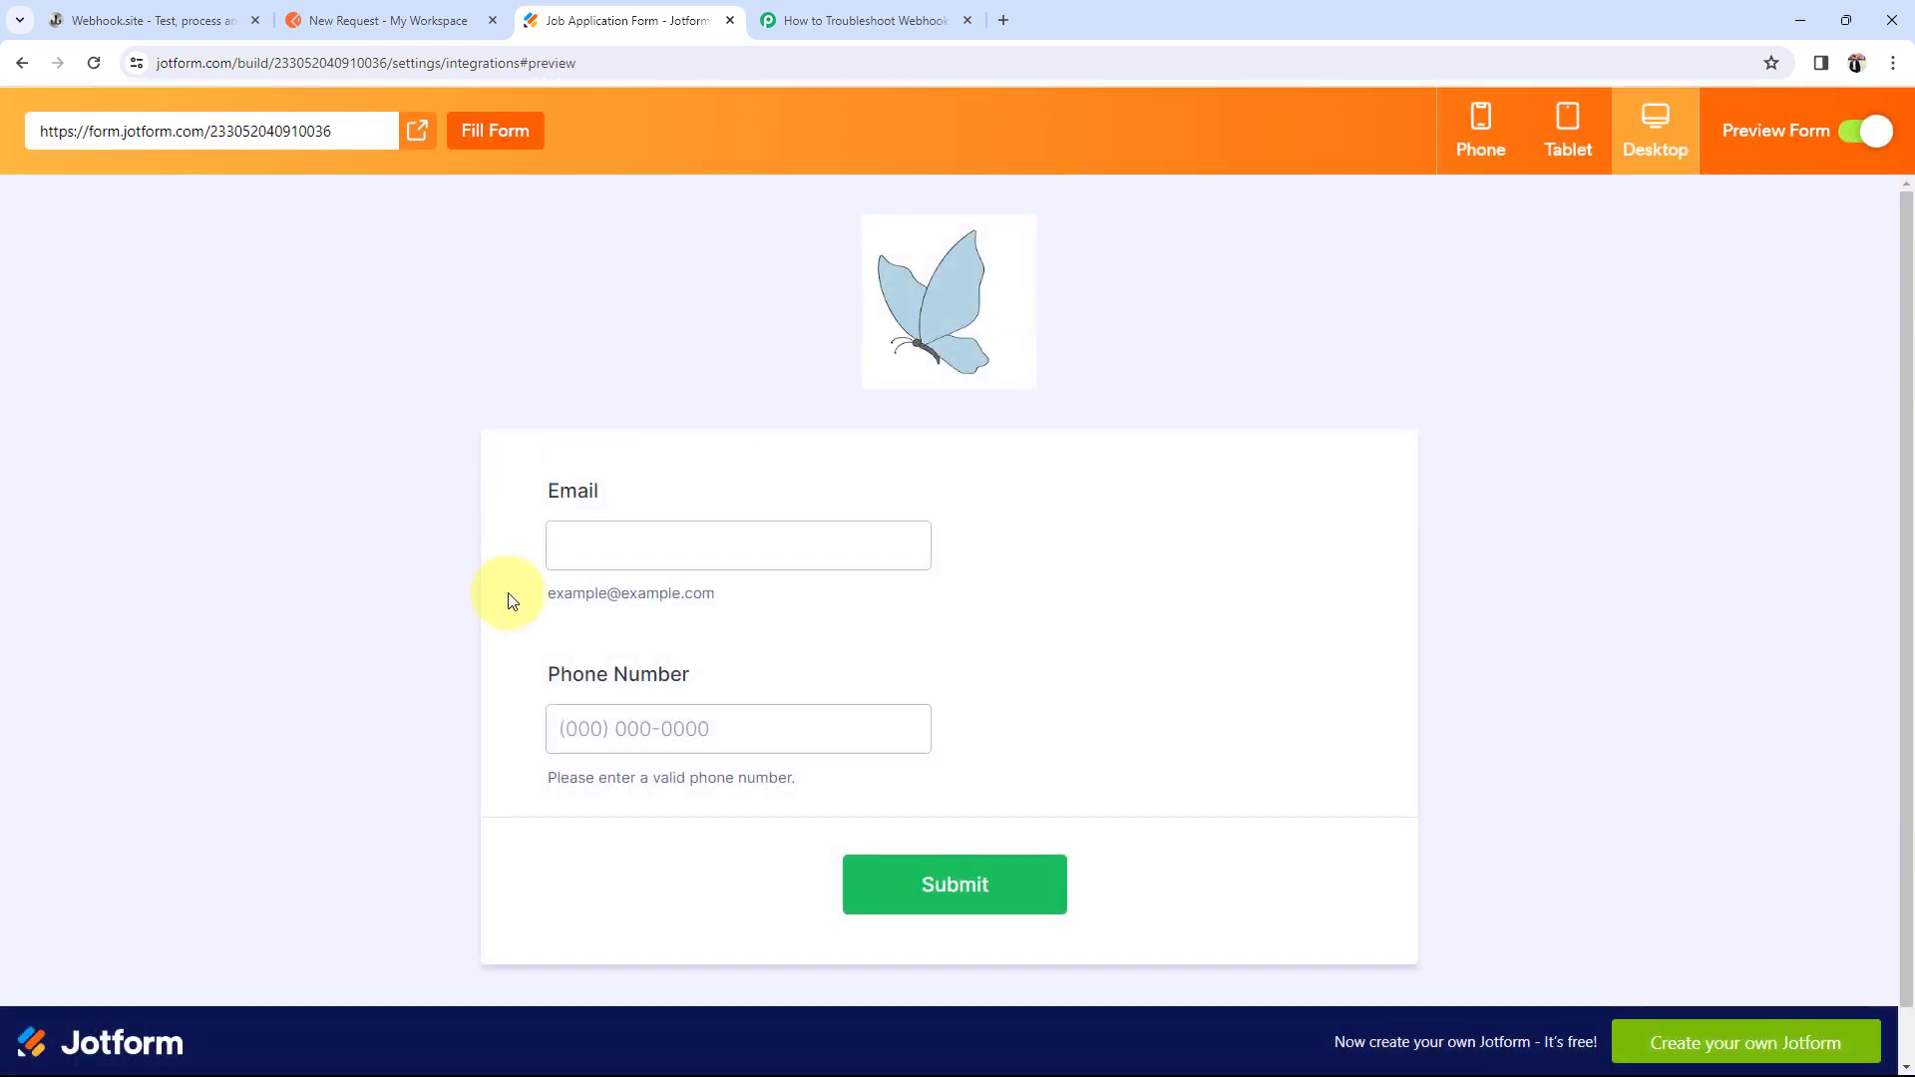
# Step: Fill Email and Phone Number from saved autofill suggestions and submit the test entry
pyautogui.click(848, 20)
pyautogui.scroll(-2, 739, 855)
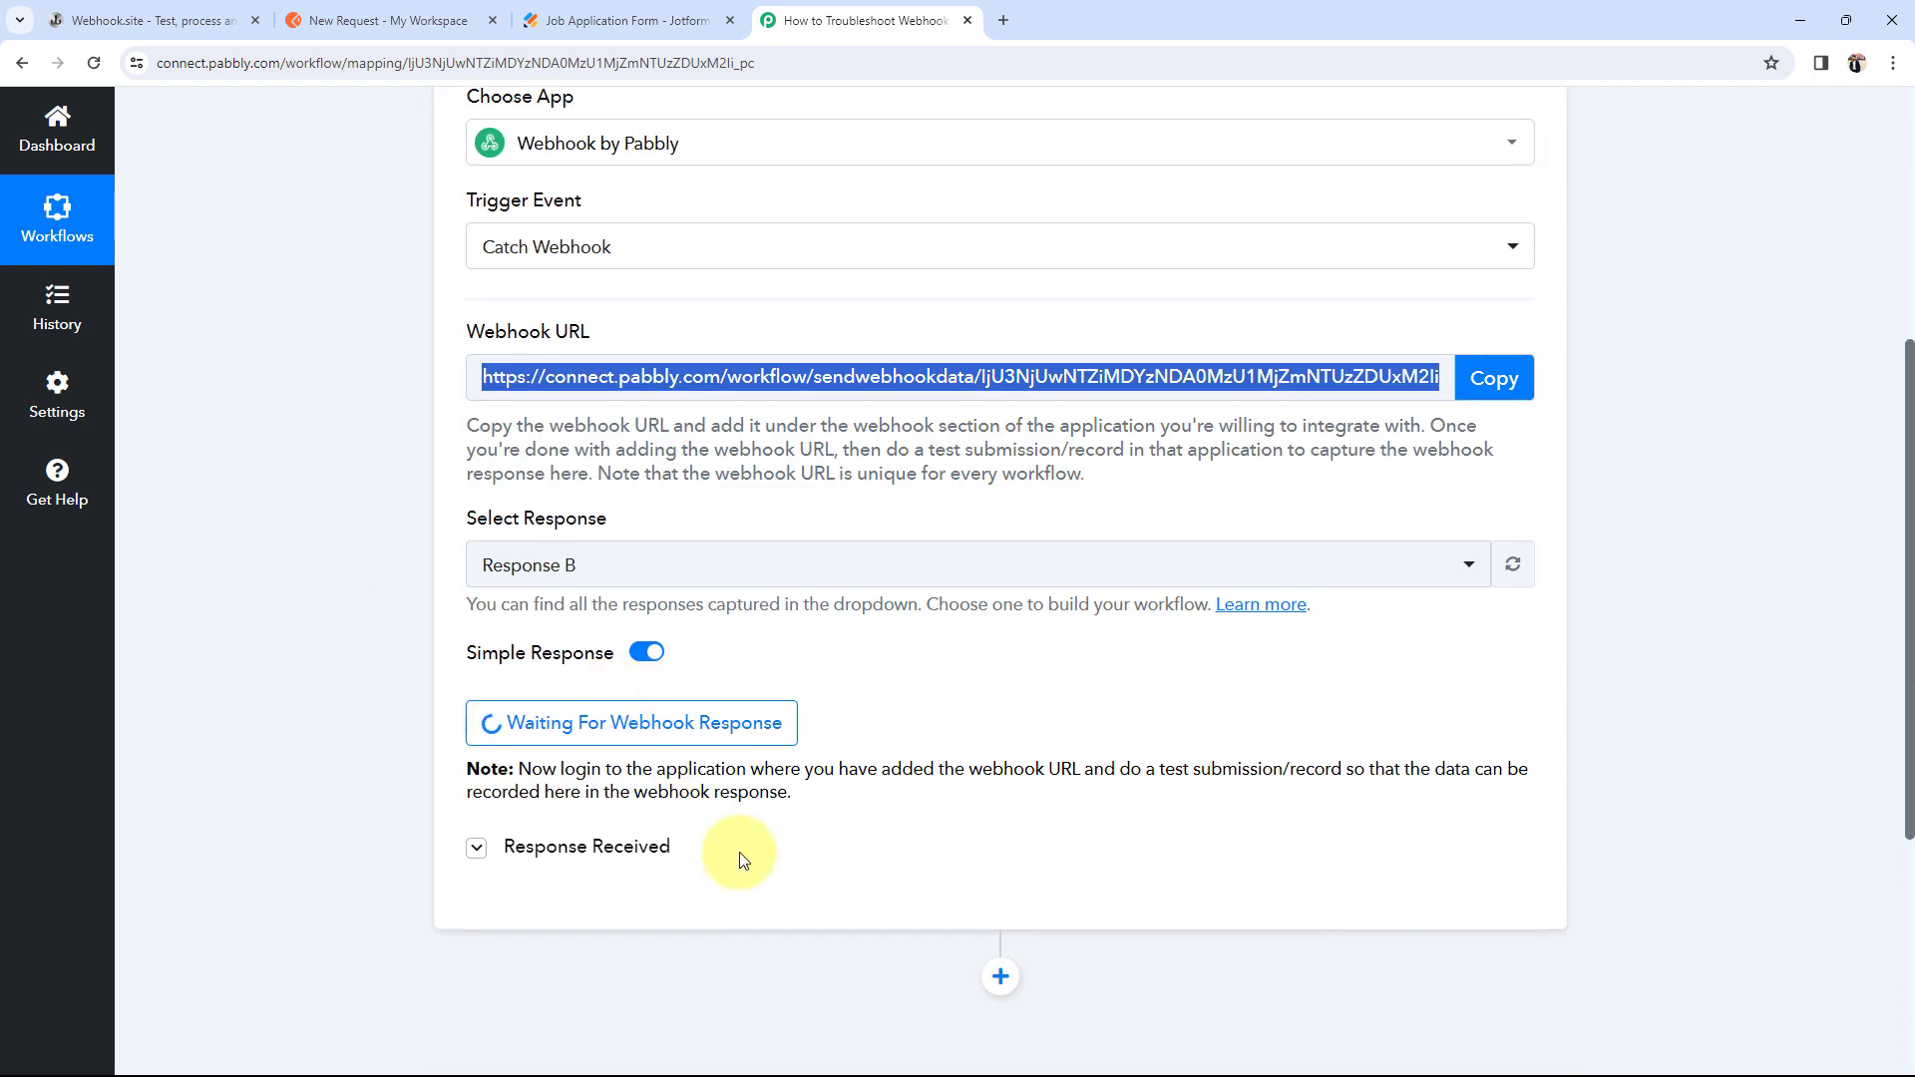
pyautogui.scroll(1, 499, 718)
pyautogui.click(598, 20)
pyautogui.click(621, 562)
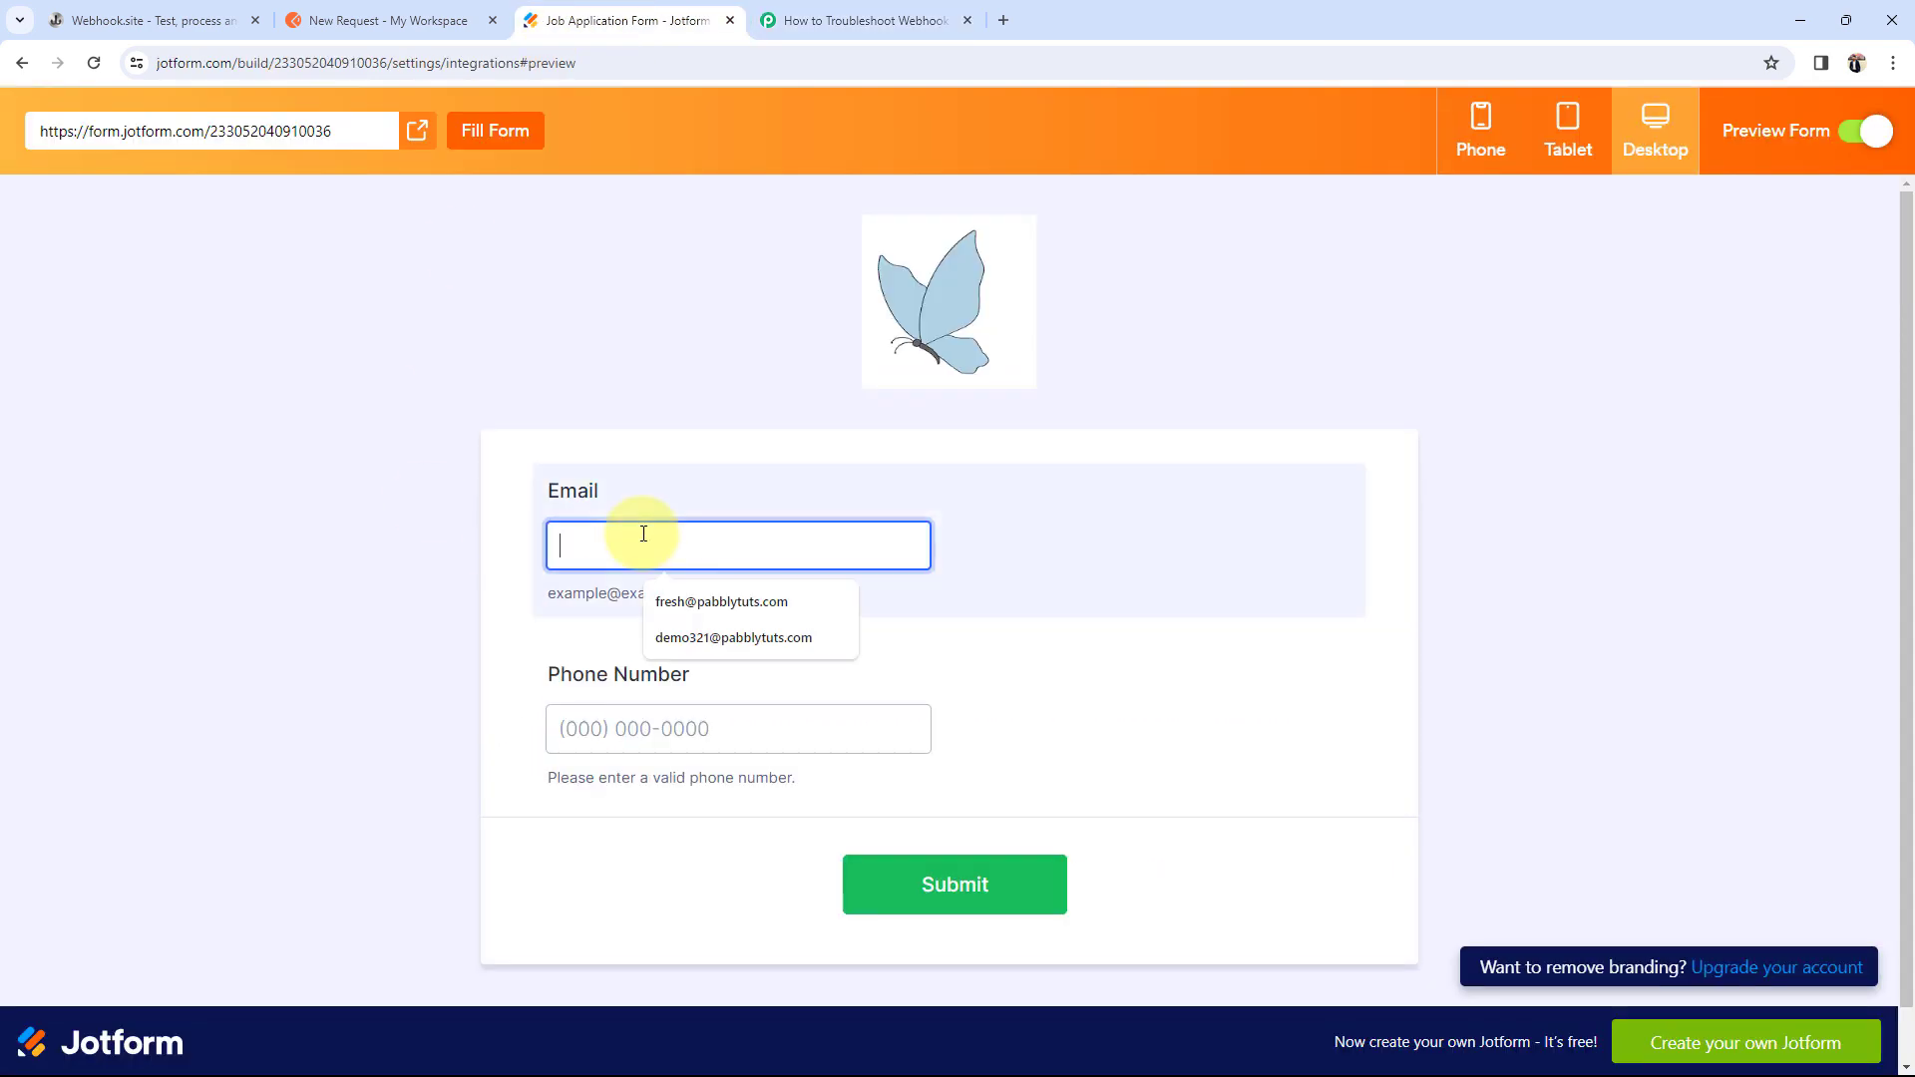
pyautogui.click(688, 590)
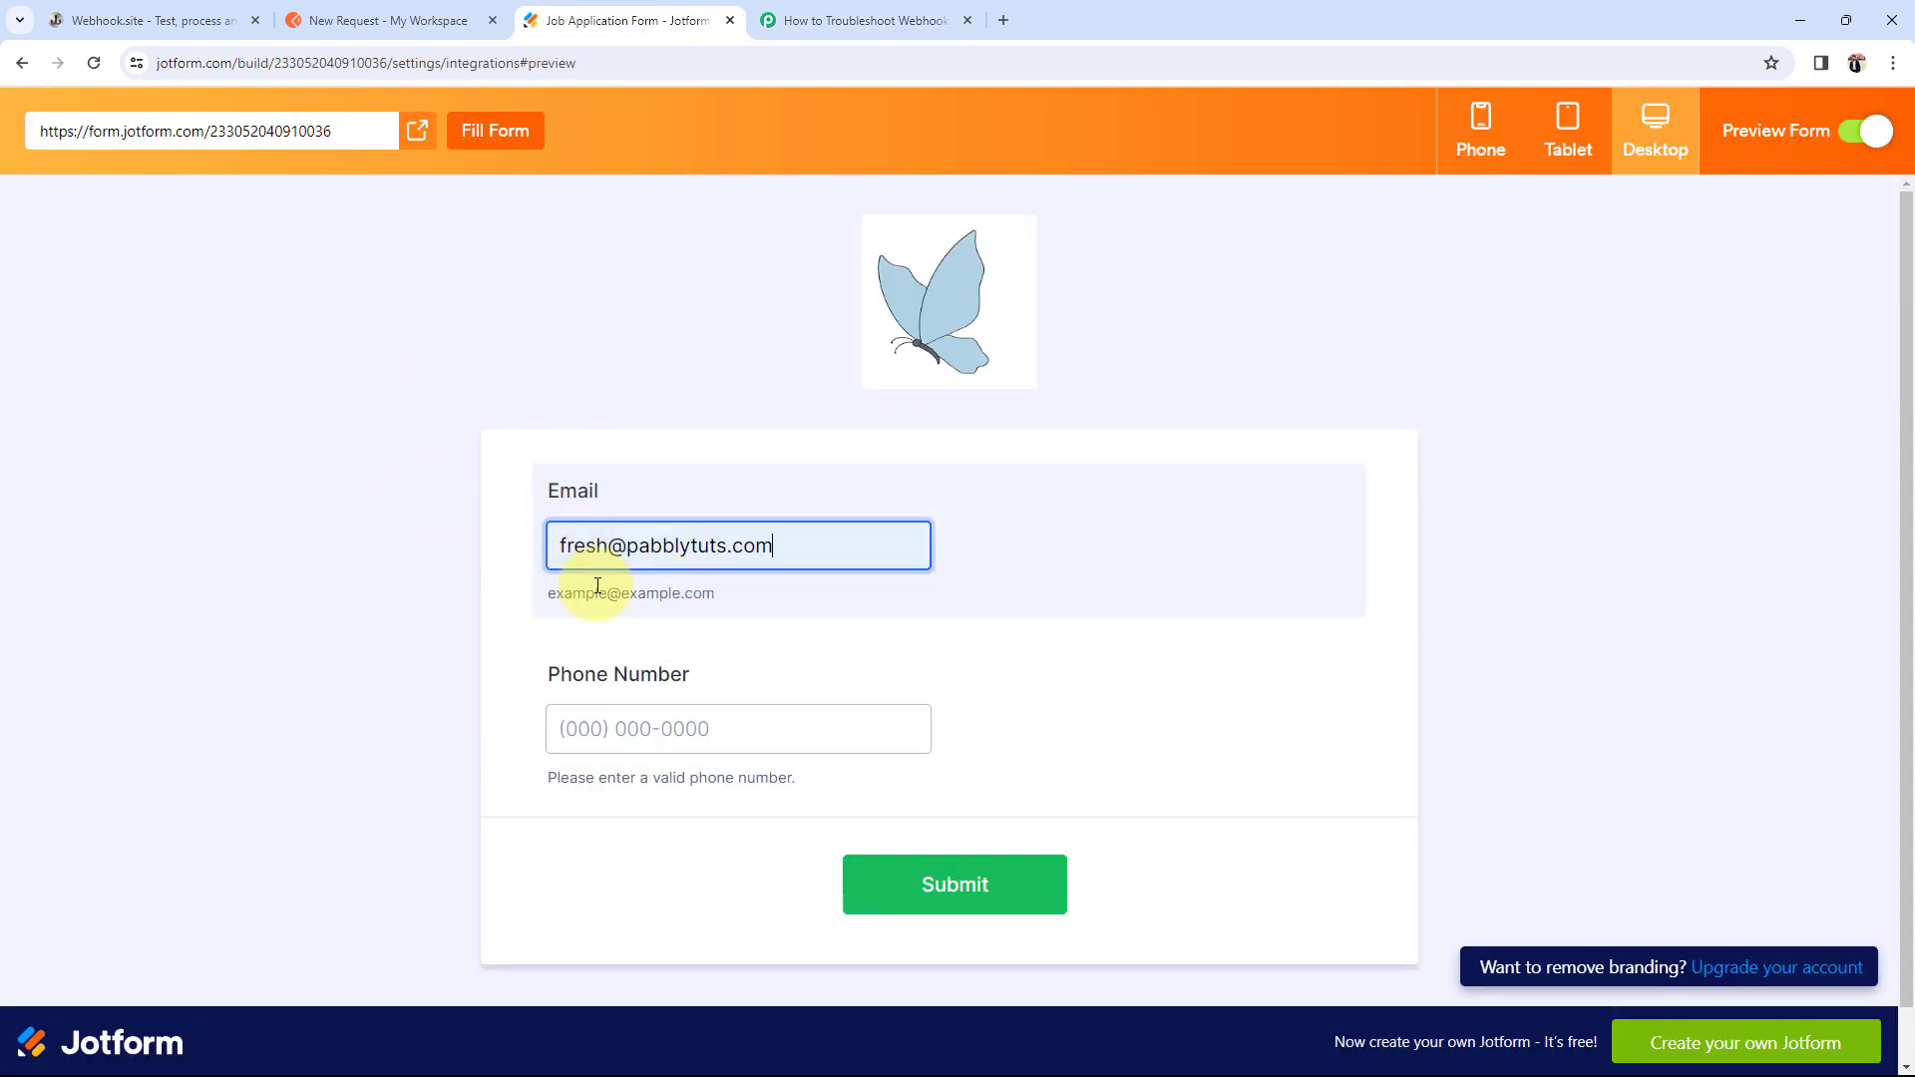
pyautogui.click(598, 727)
pyautogui.click(690, 798)
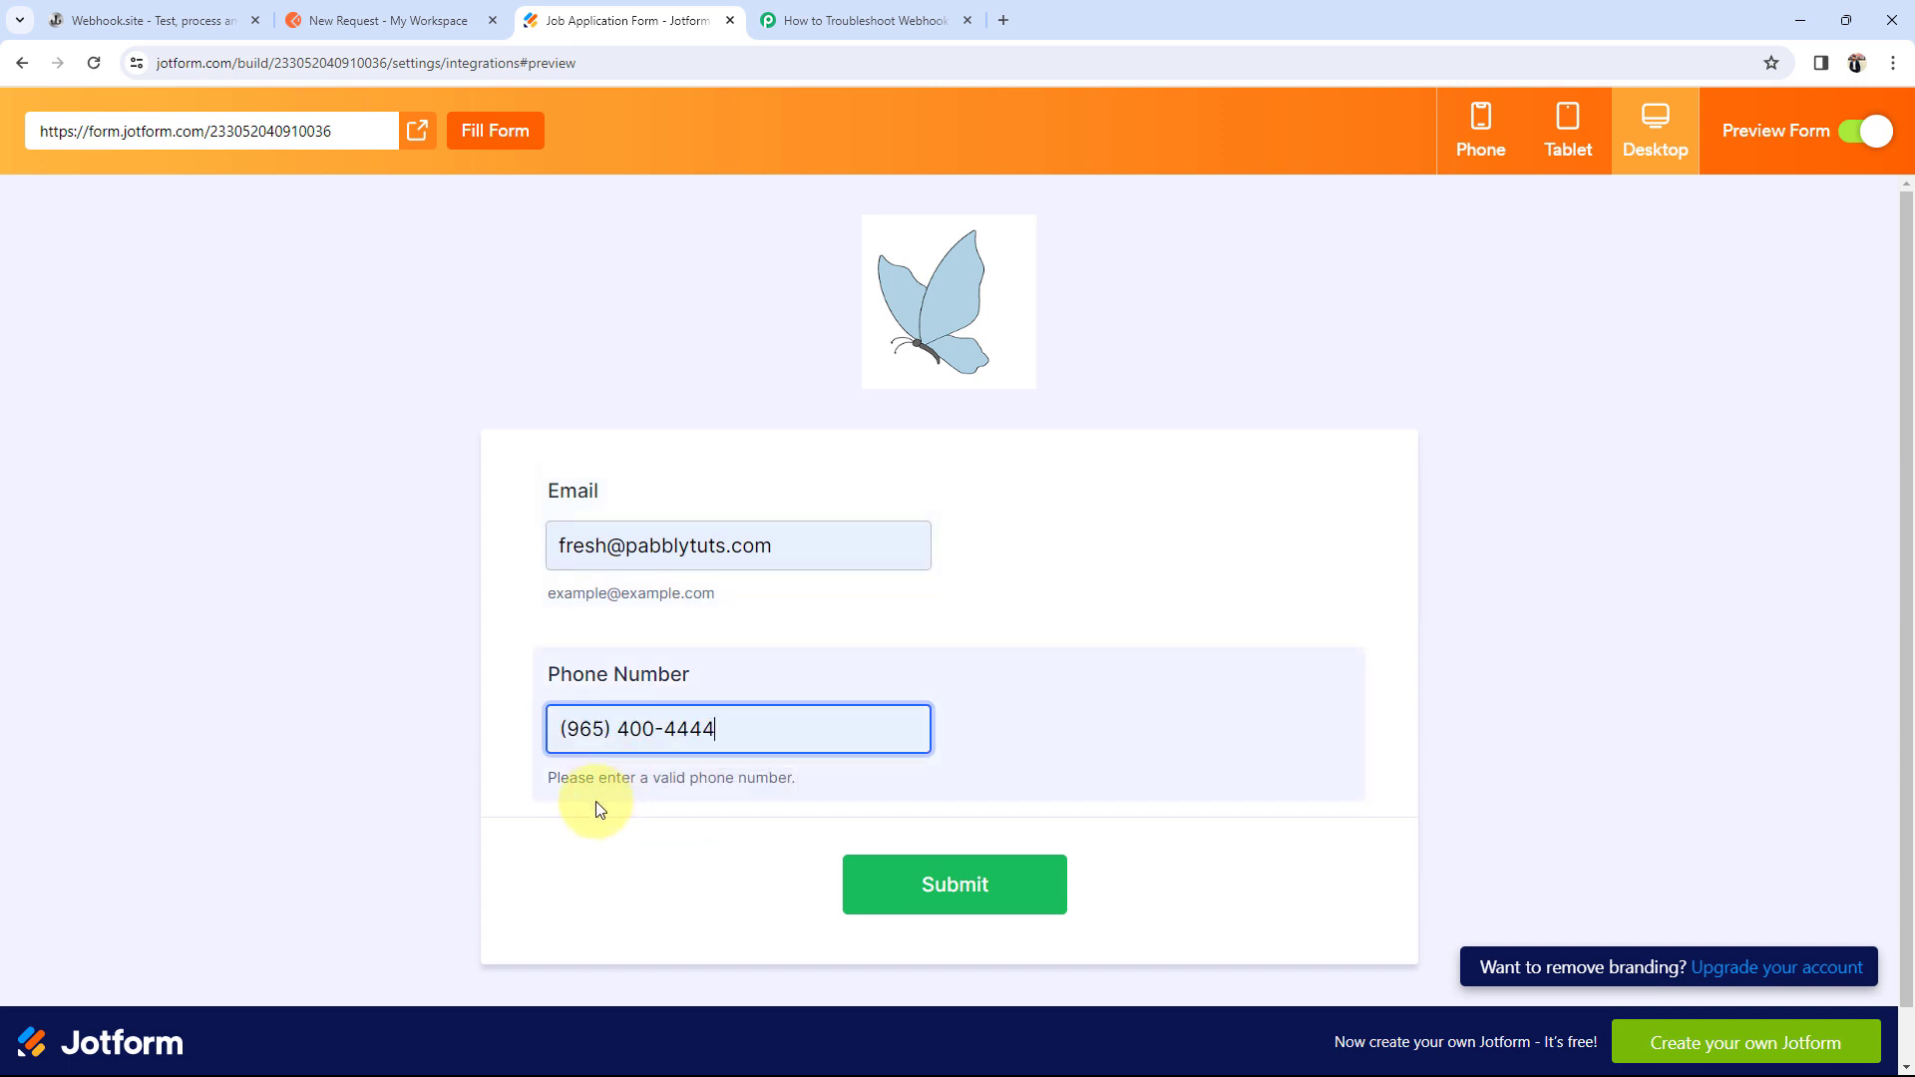
pyautogui.click(973, 903)
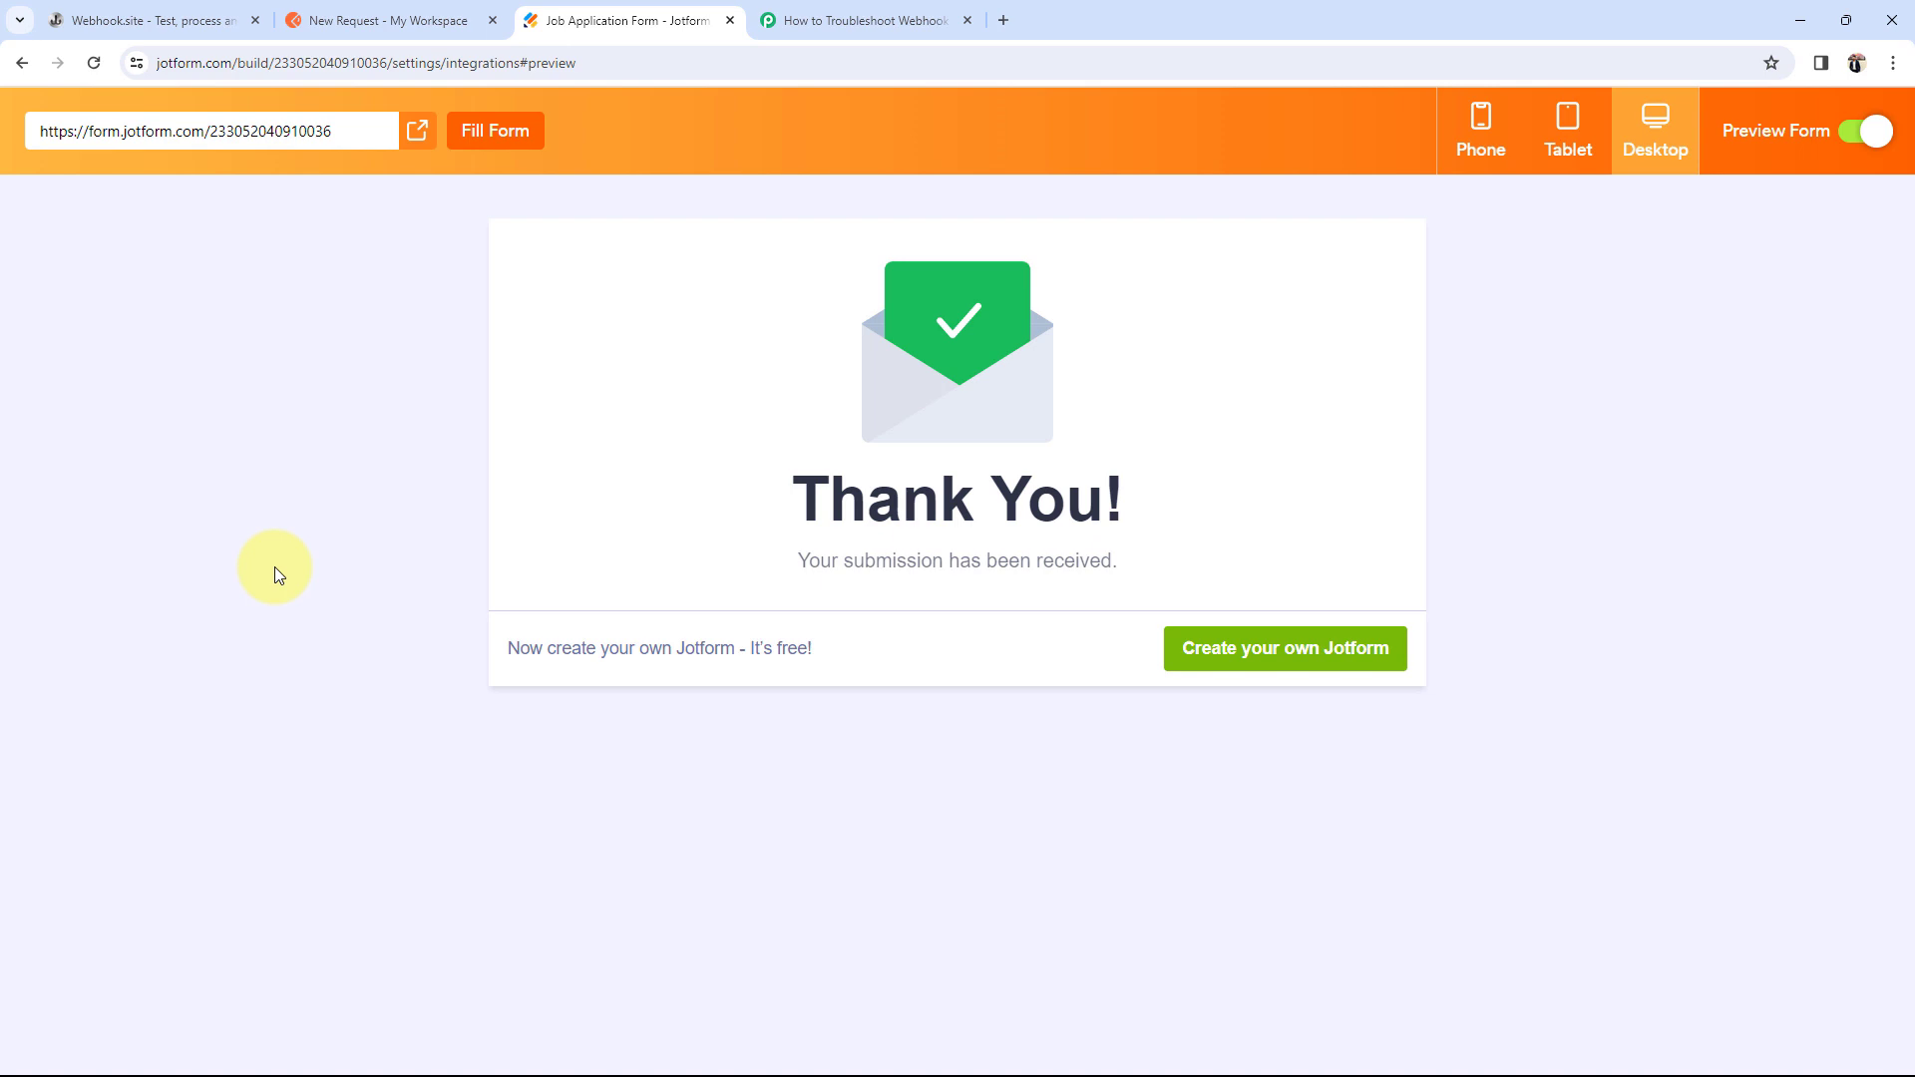
# Step: In Pabbly's Response C, locate and select the captured Q4 Email and Q25 PhoneNumber values
pyautogui.click(798, 20)
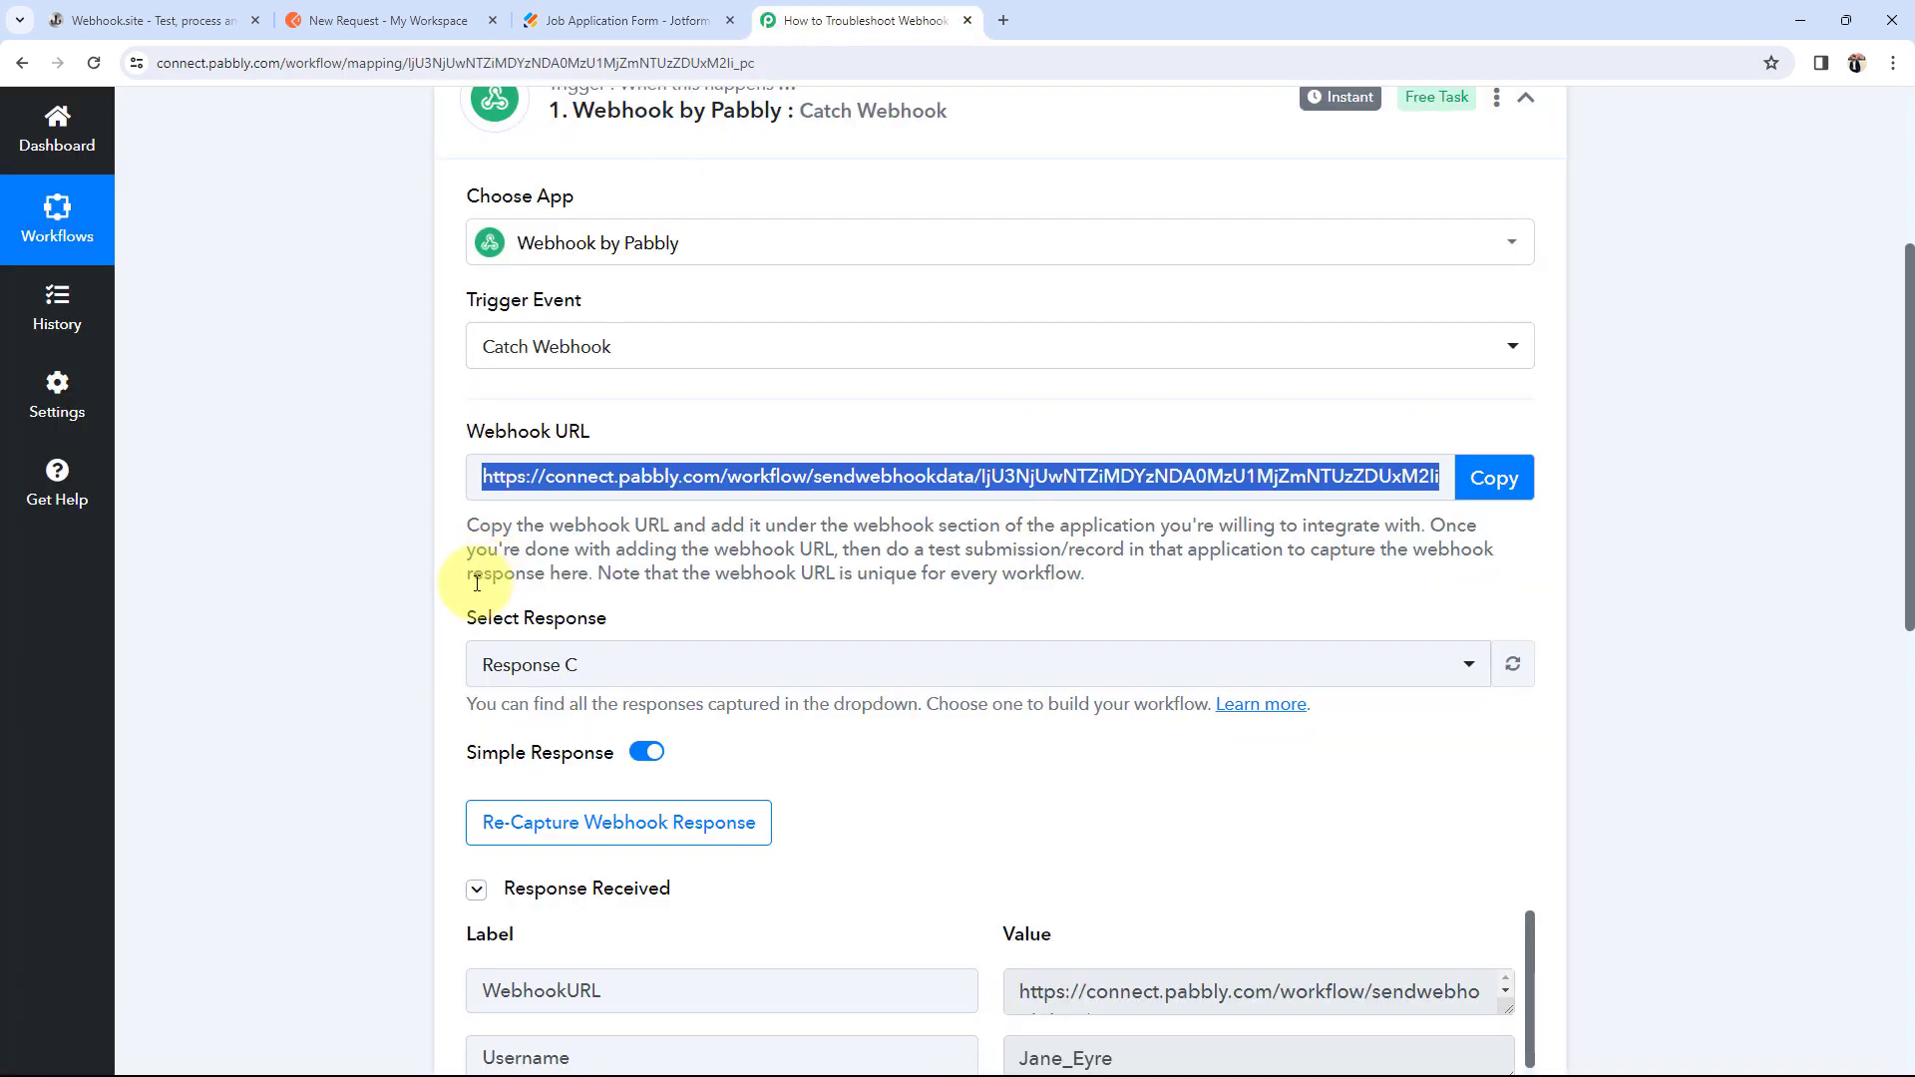
pyautogui.scroll(-1, 247, 661)
pyautogui.scroll(-4, 247, 662)
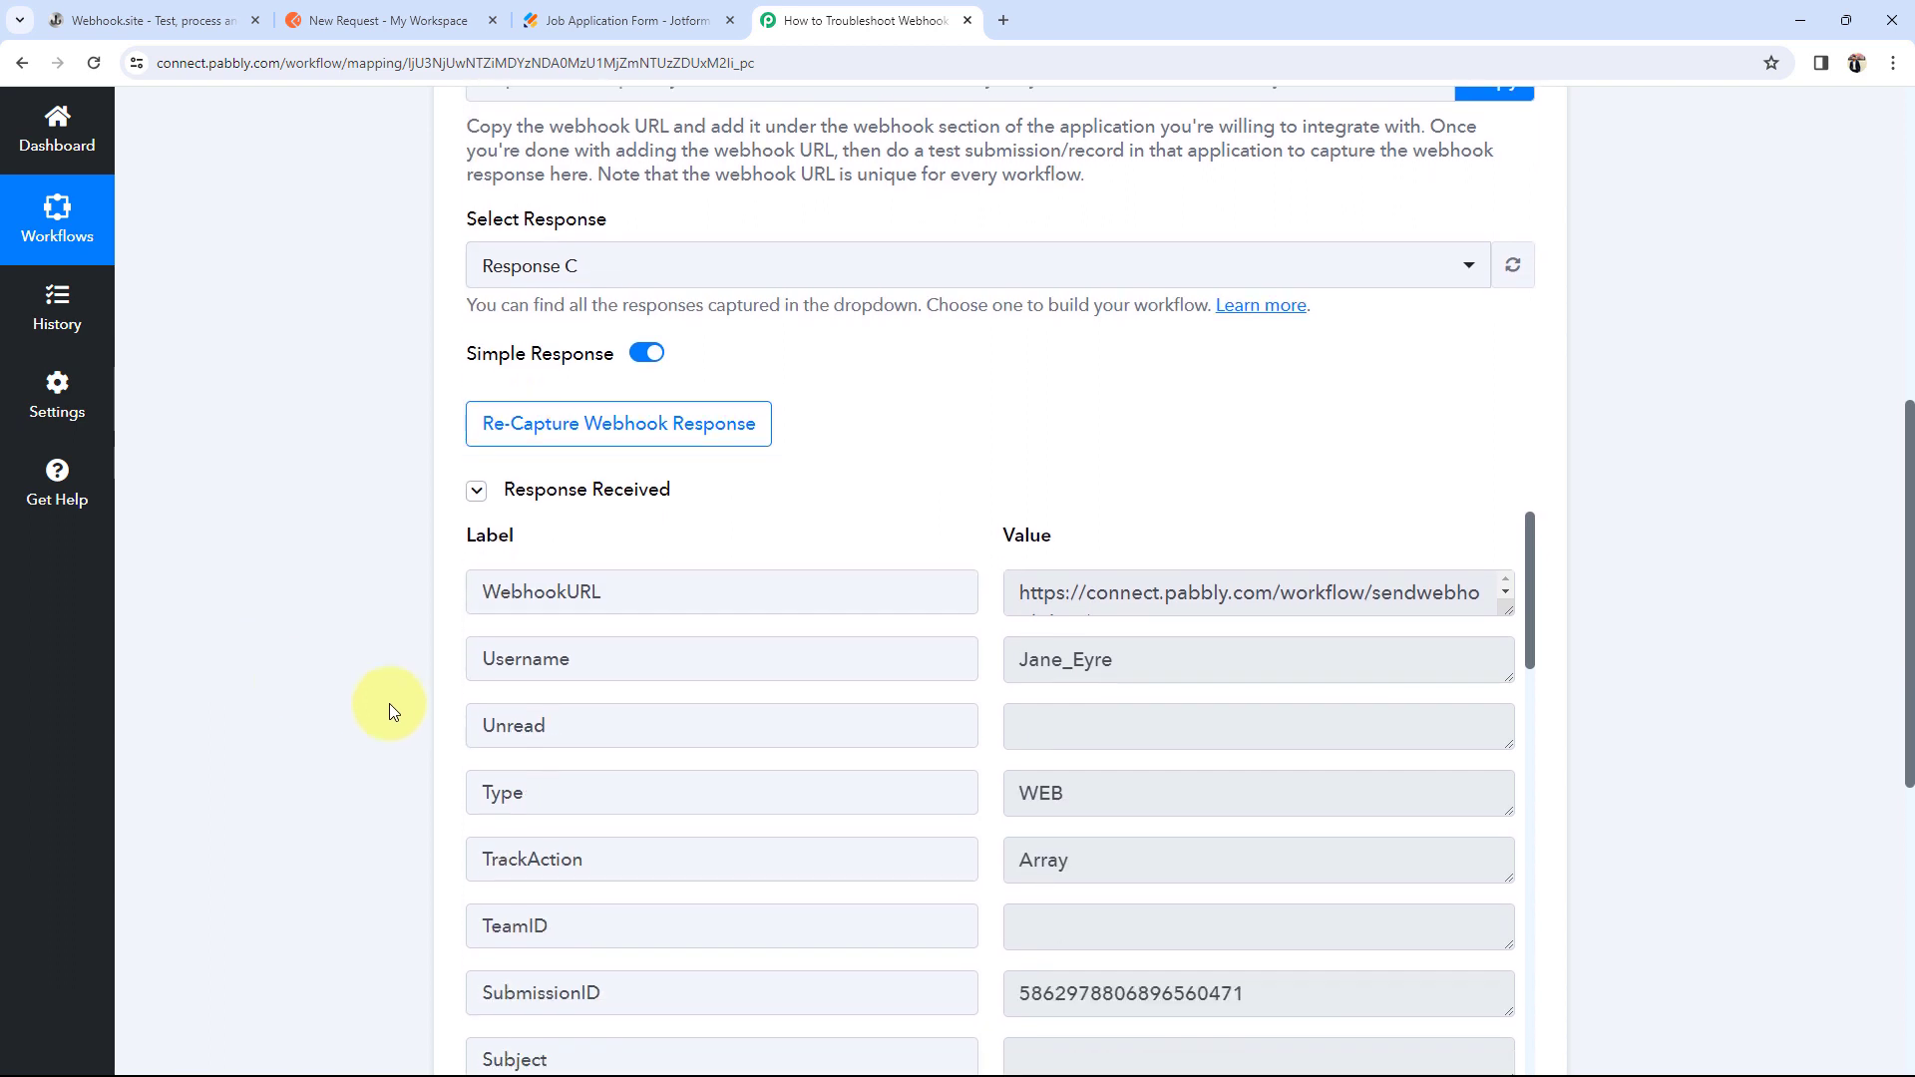
pyautogui.scroll(-5, 1070, 659)
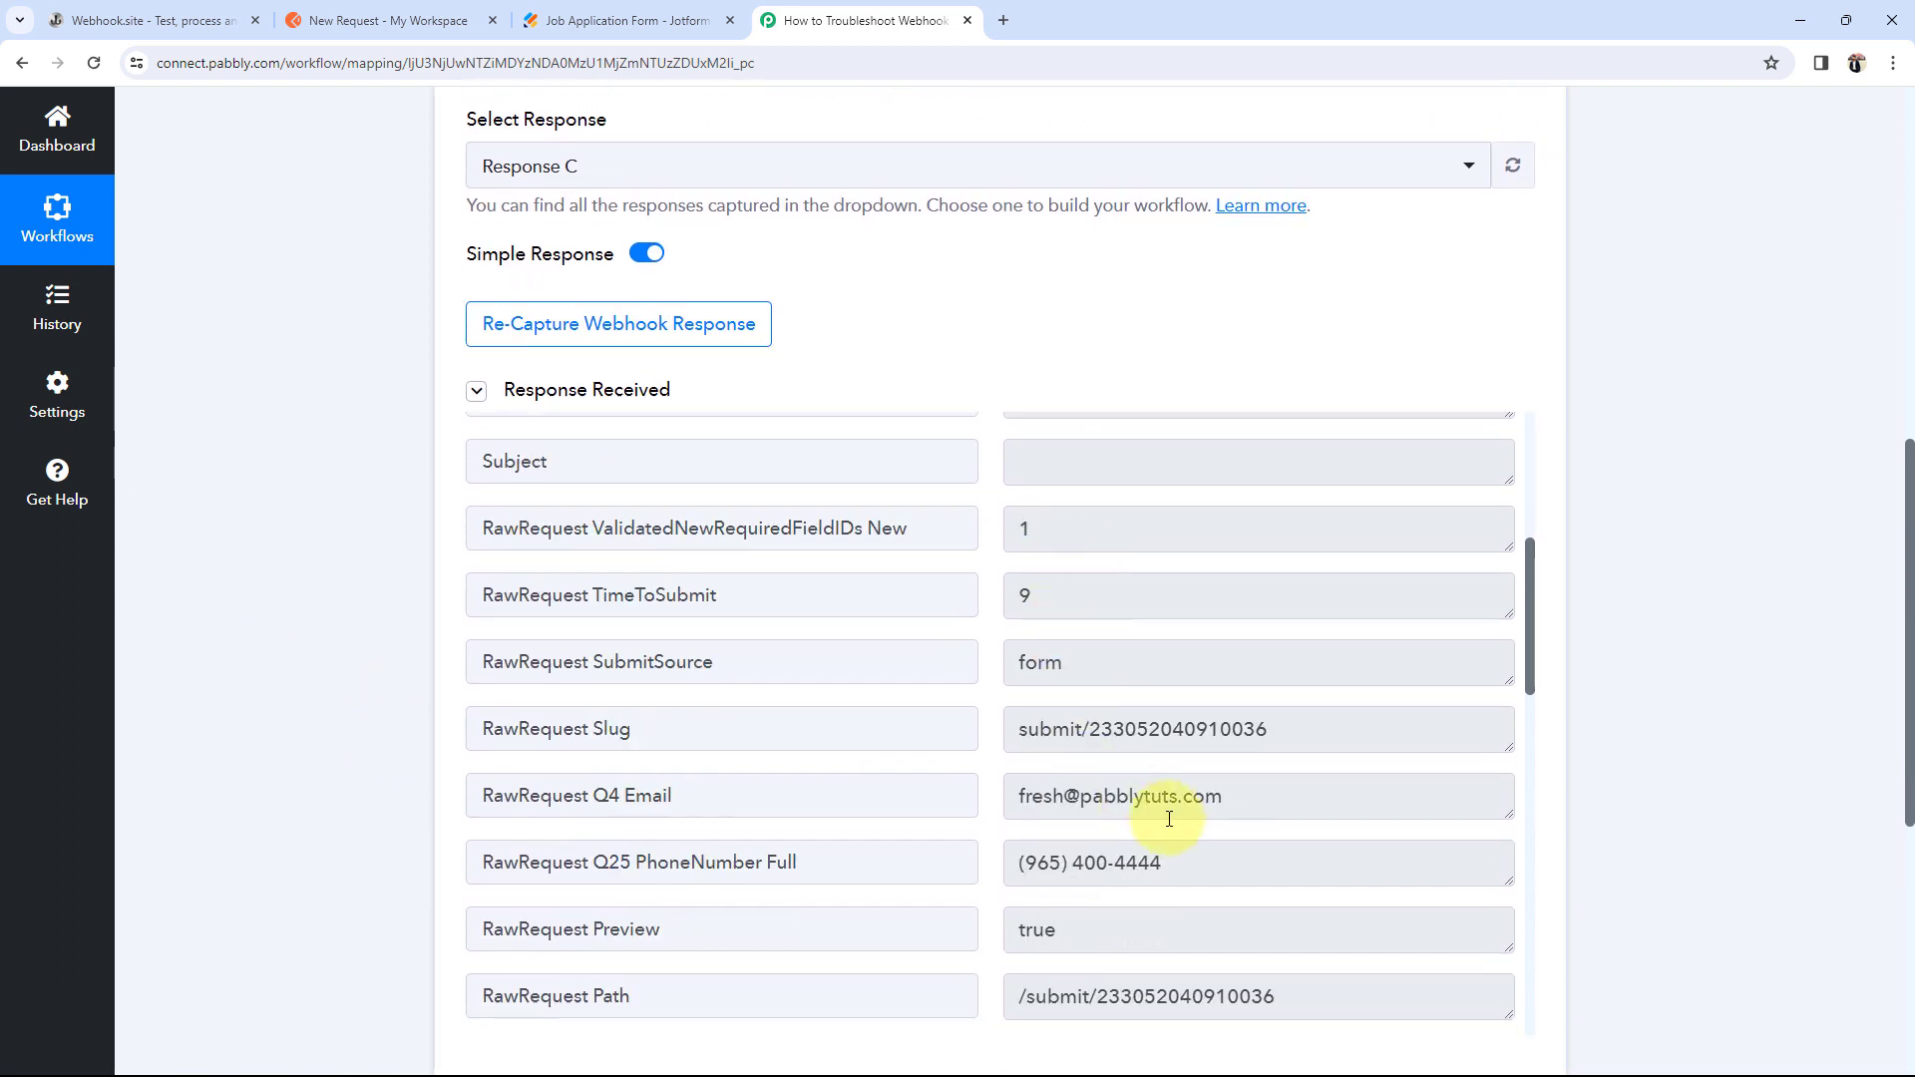
pyautogui.click(1245, 796)
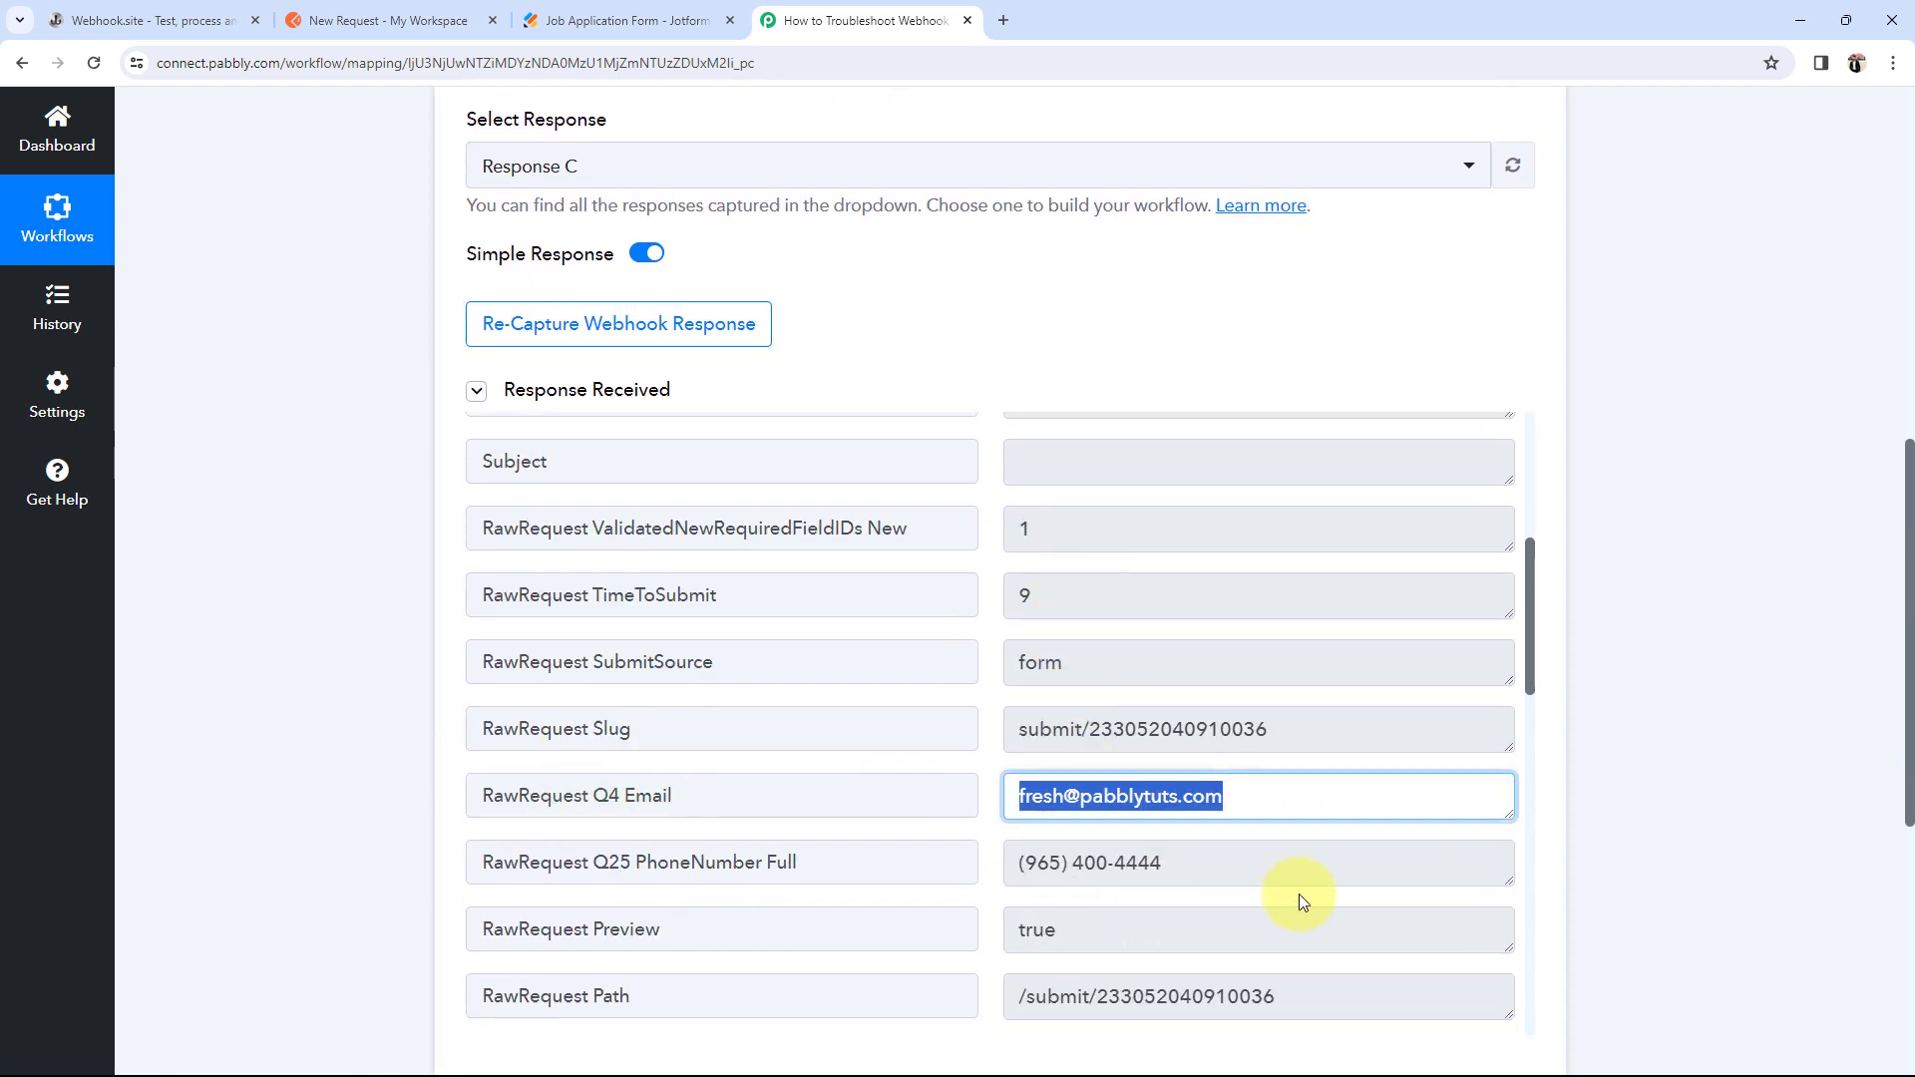
pyautogui.click(1108, 864)
# Step: Review the remaining received fields, including FormTitle 'Job Application Form'
pyautogui.scroll(2, 1103, 758)
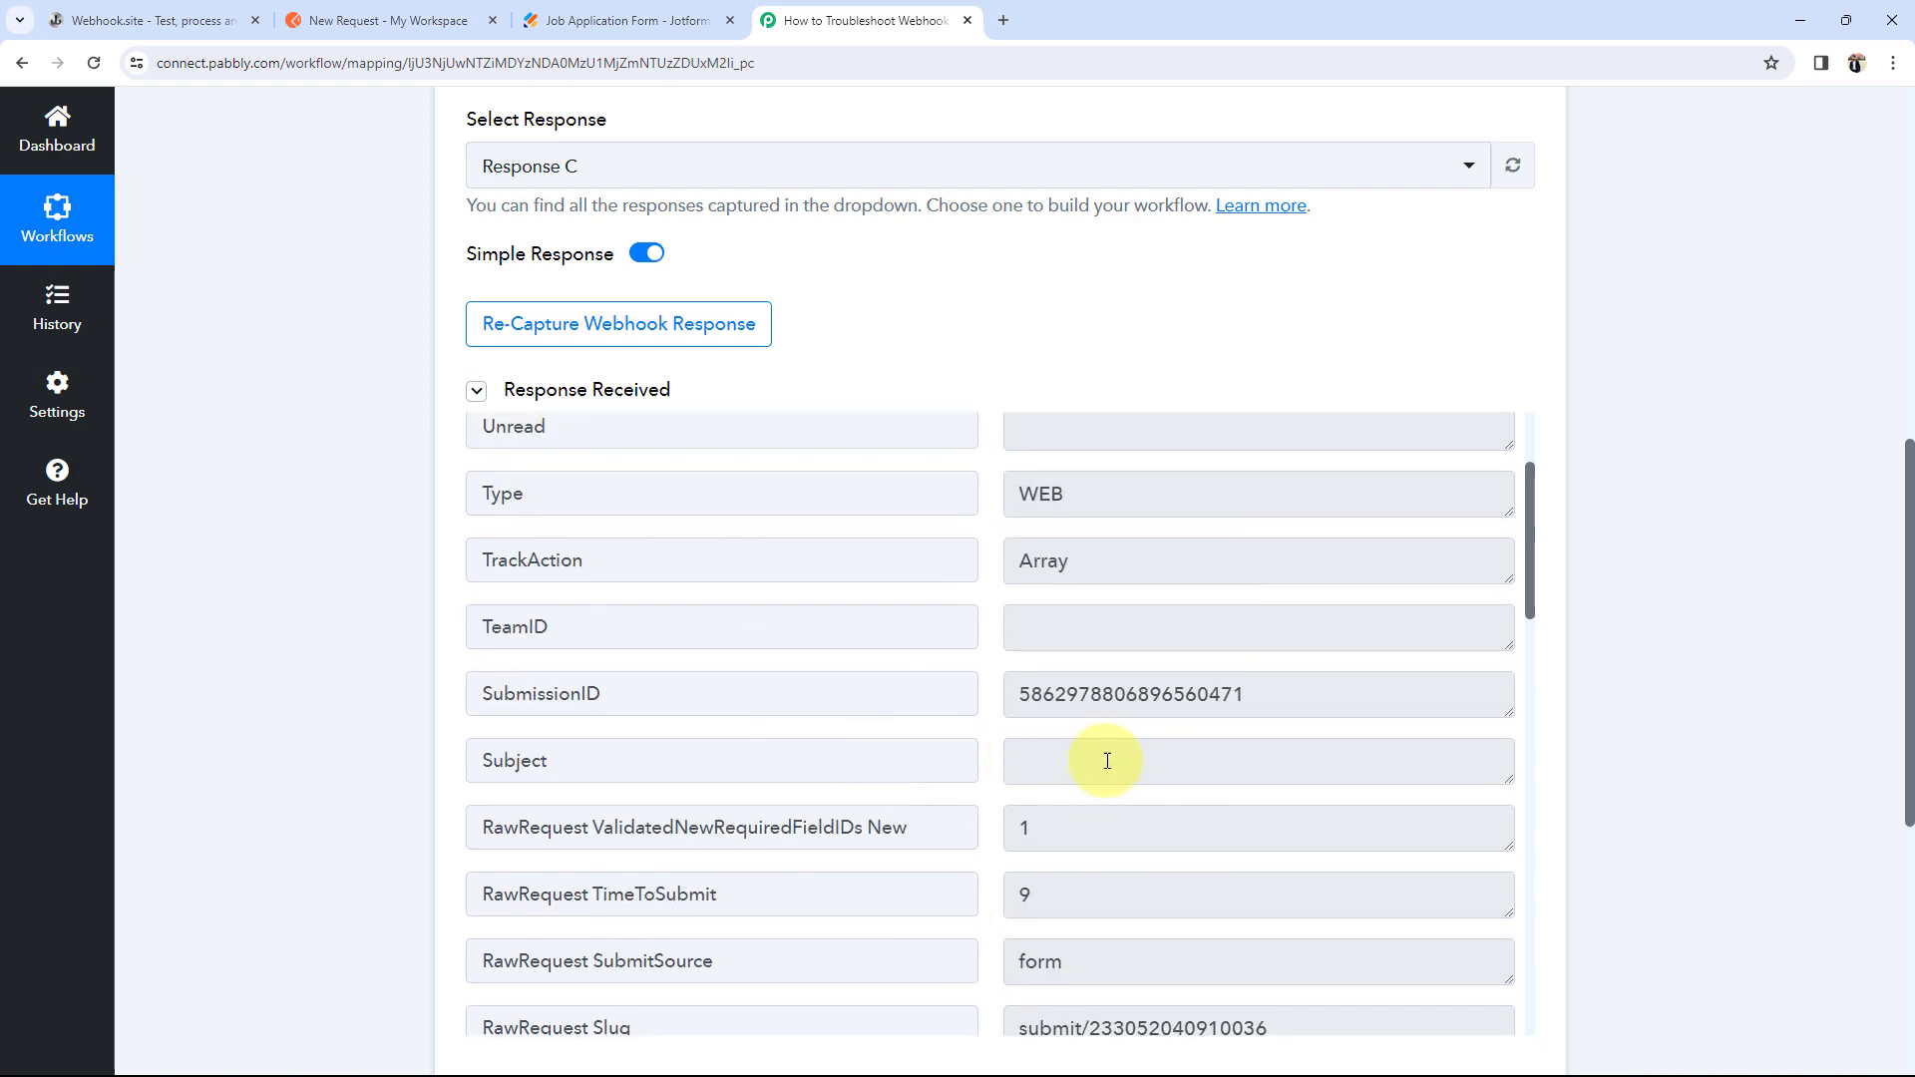
pyautogui.scroll(-4, 1106, 752)
pyautogui.scroll(-10, 1104, 756)
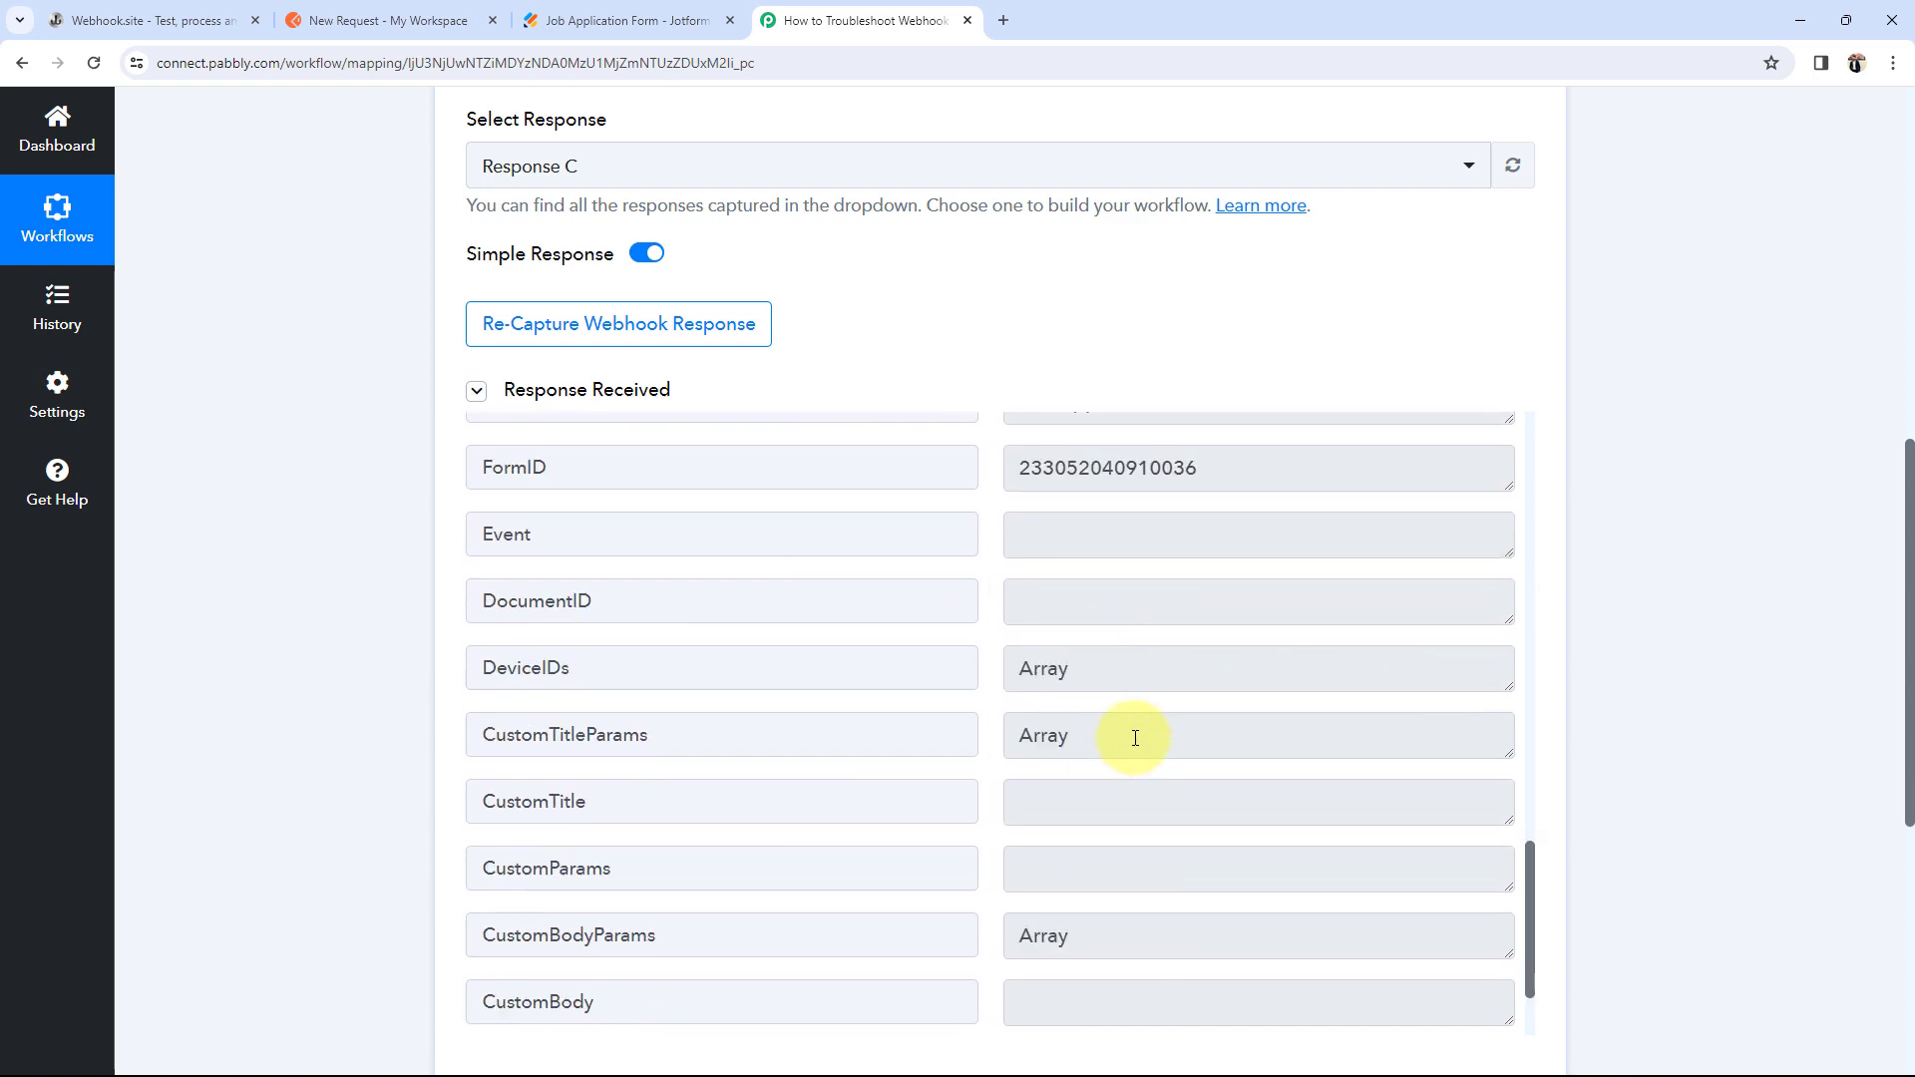
pyautogui.scroll(2, 1147, 727)
pyautogui.moveTo(1219, 602); pyautogui.dragTo(308, 706)
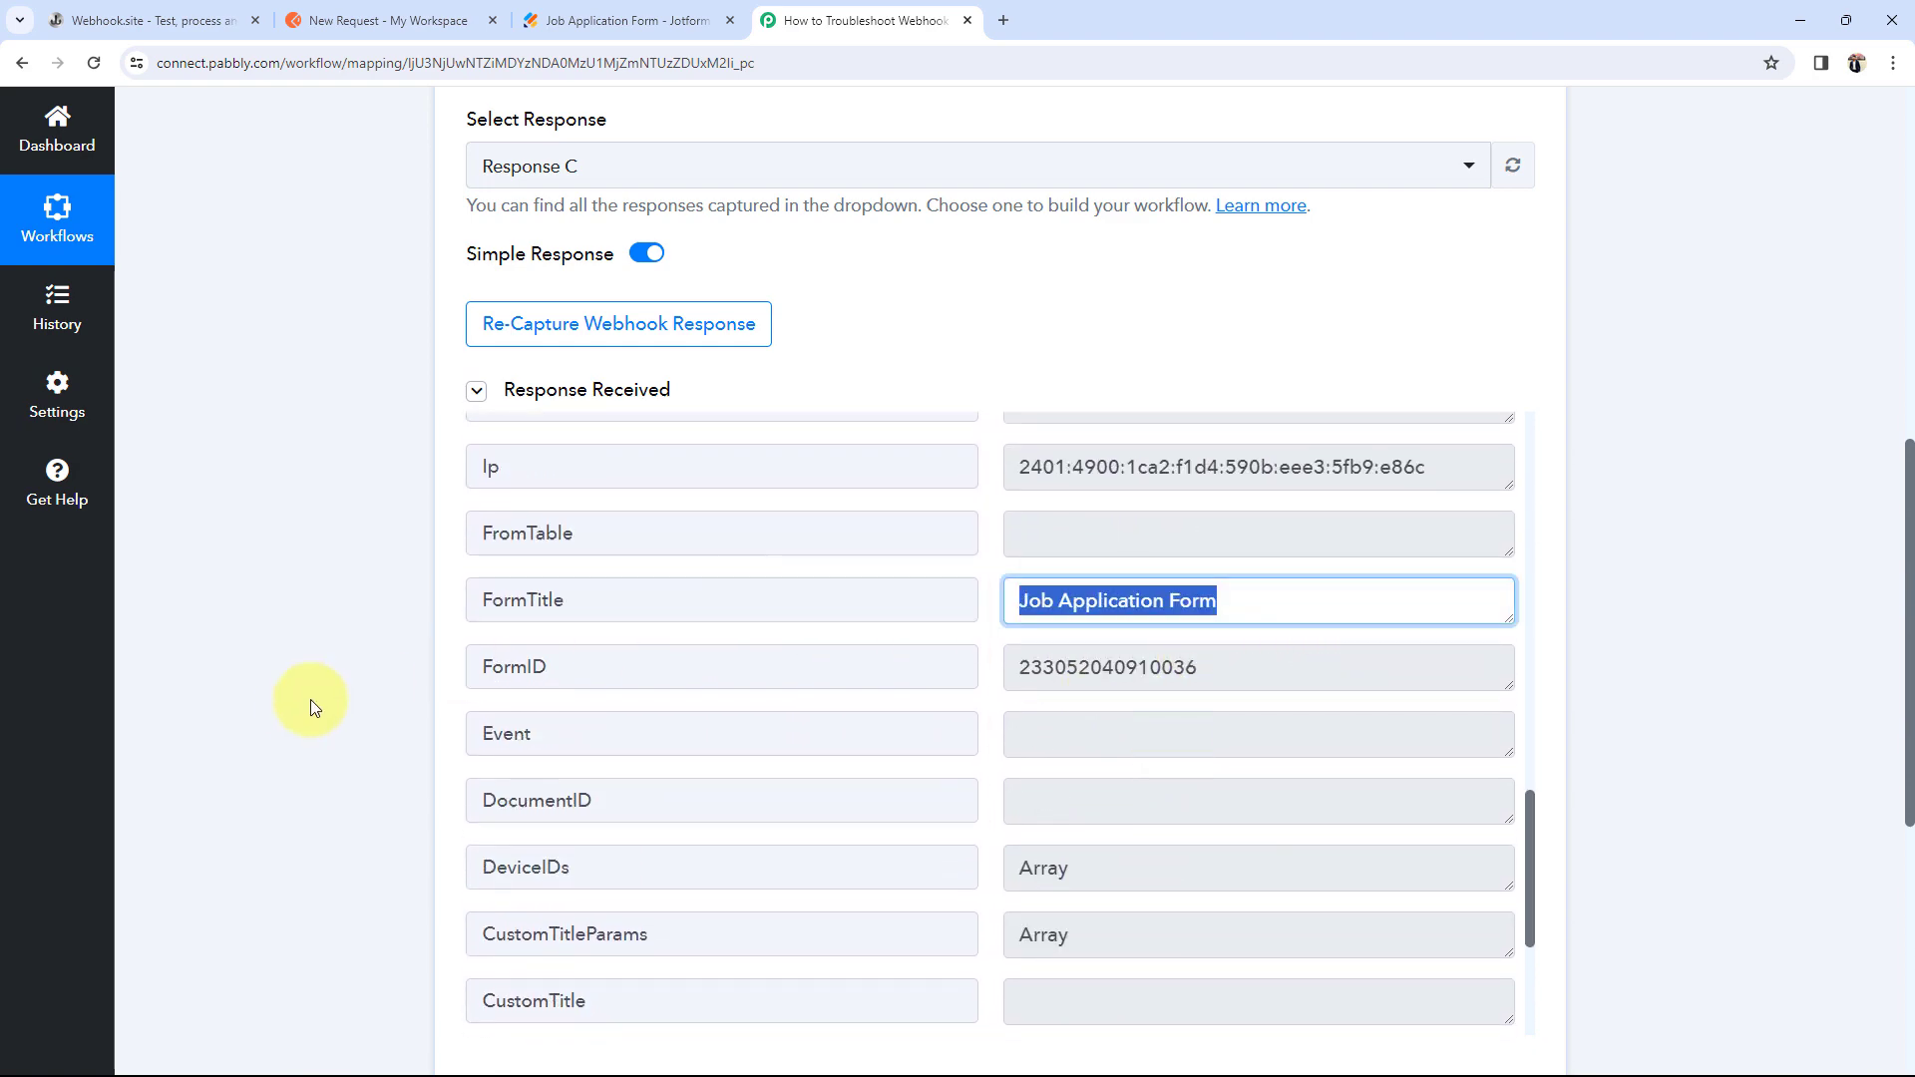
pyautogui.click(296, 706)
pyautogui.scroll(7, 295, 706)
pyautogui.scroll(2, 295, 706)
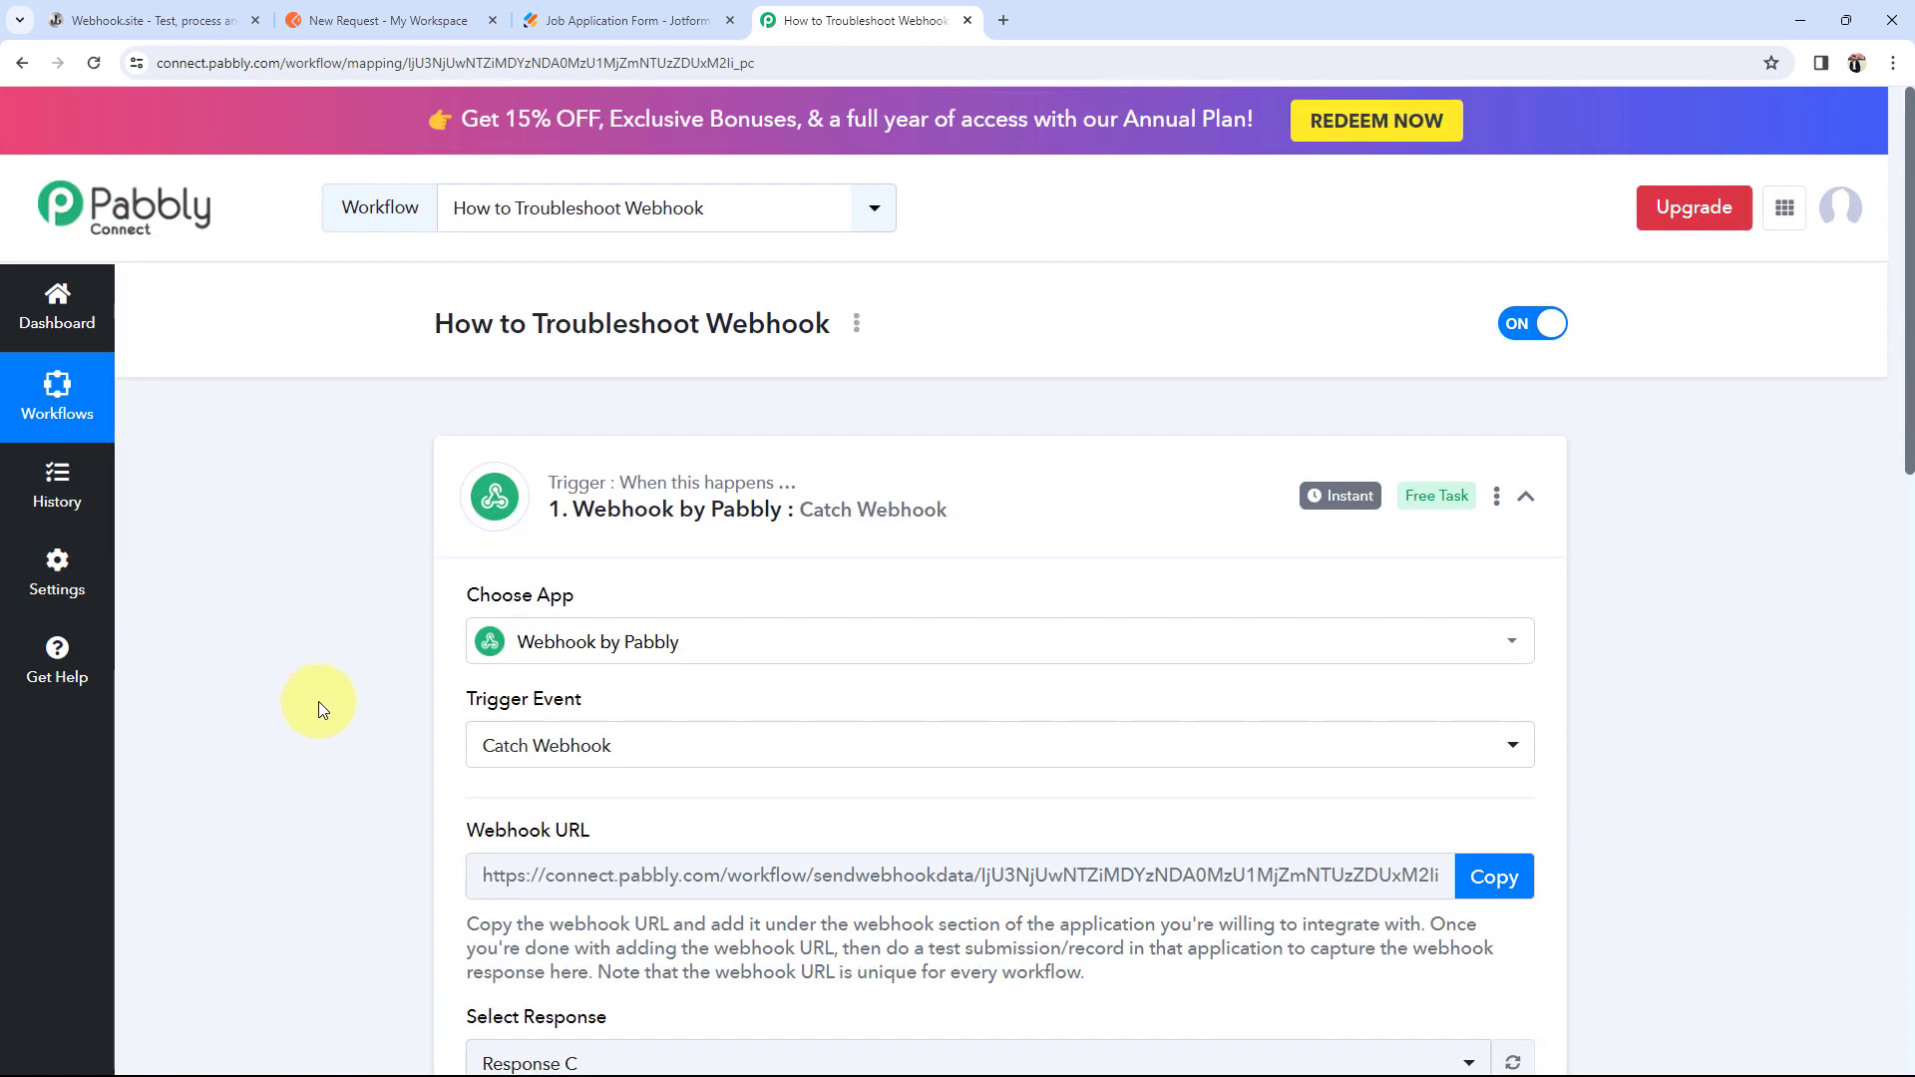
# Step: Delete the captured Jotform request on Webhook.site and return to the Pabbly workflow
pyautogui.scroll(-3, 319, 703)
pyautogui.click(199, 20)
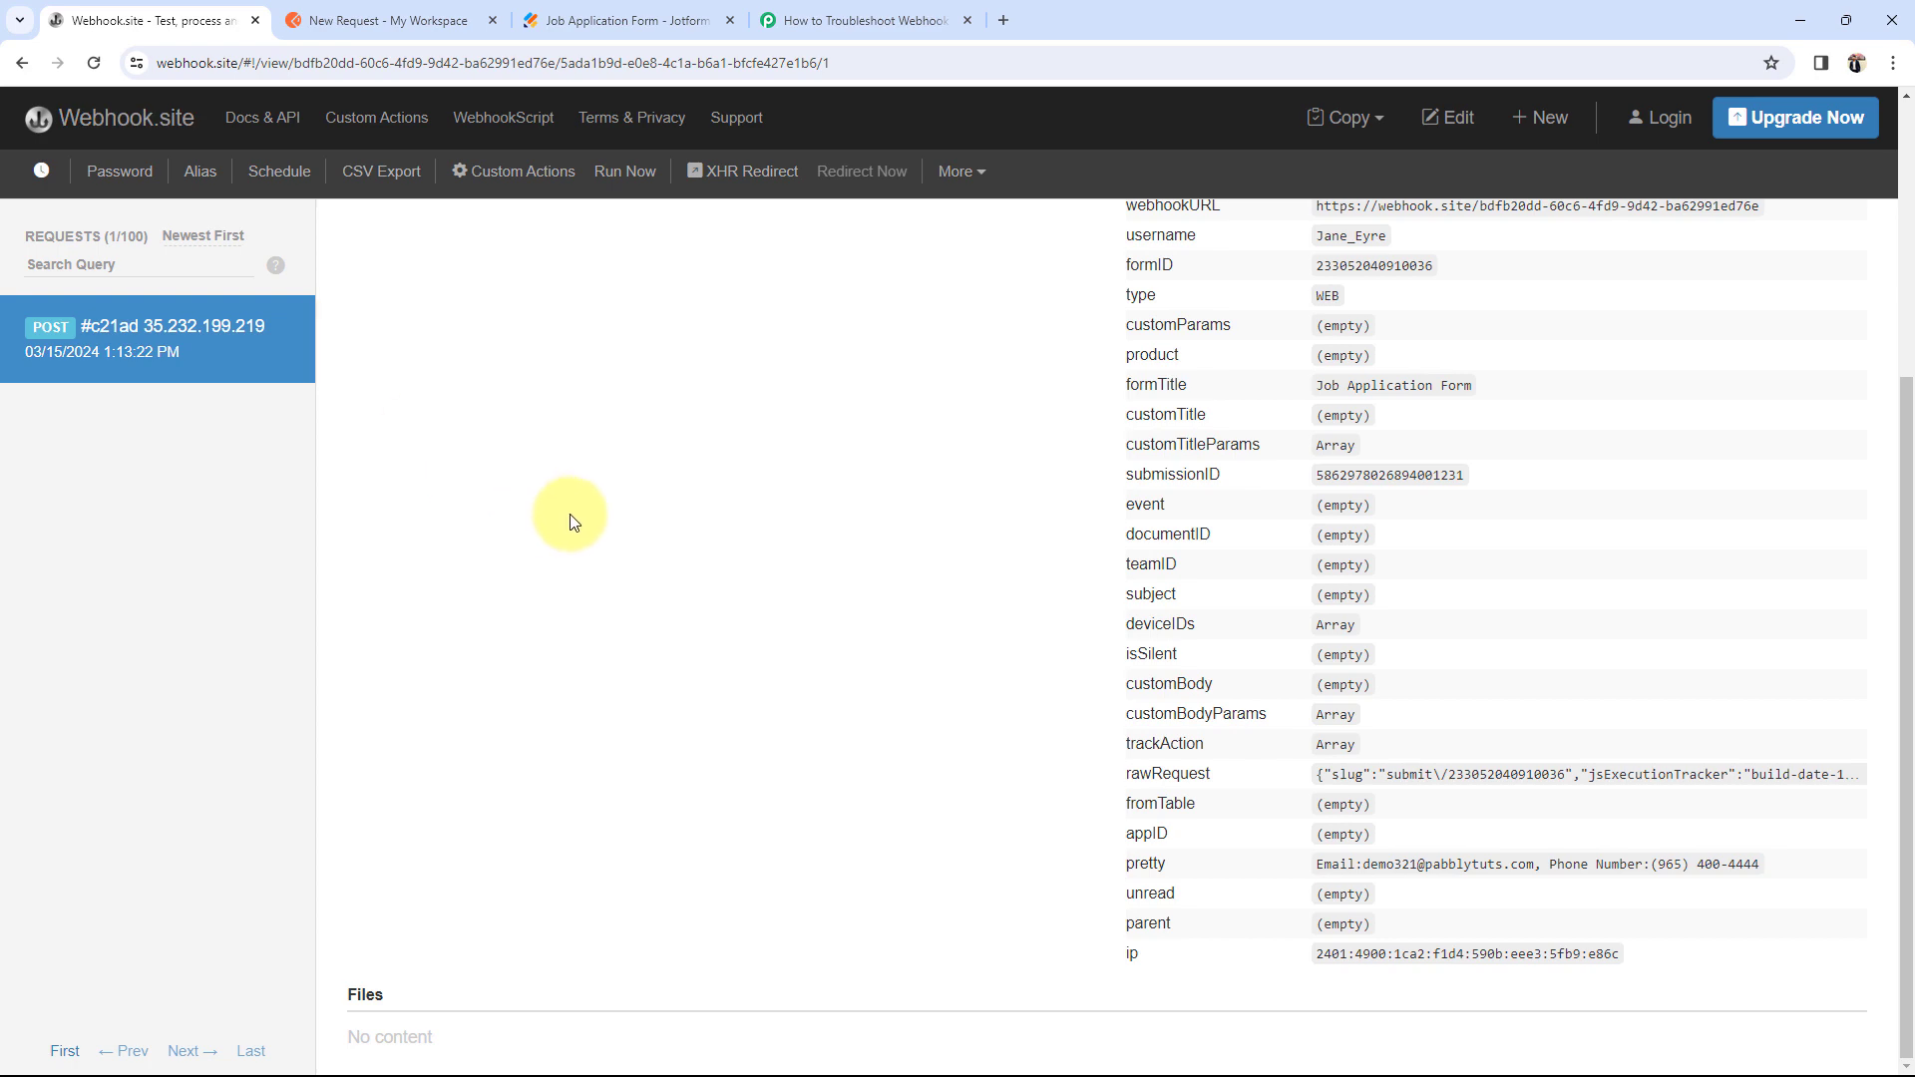
pyautogui.scroll(2, 574, 521)
pyautogui.click(290, 339)
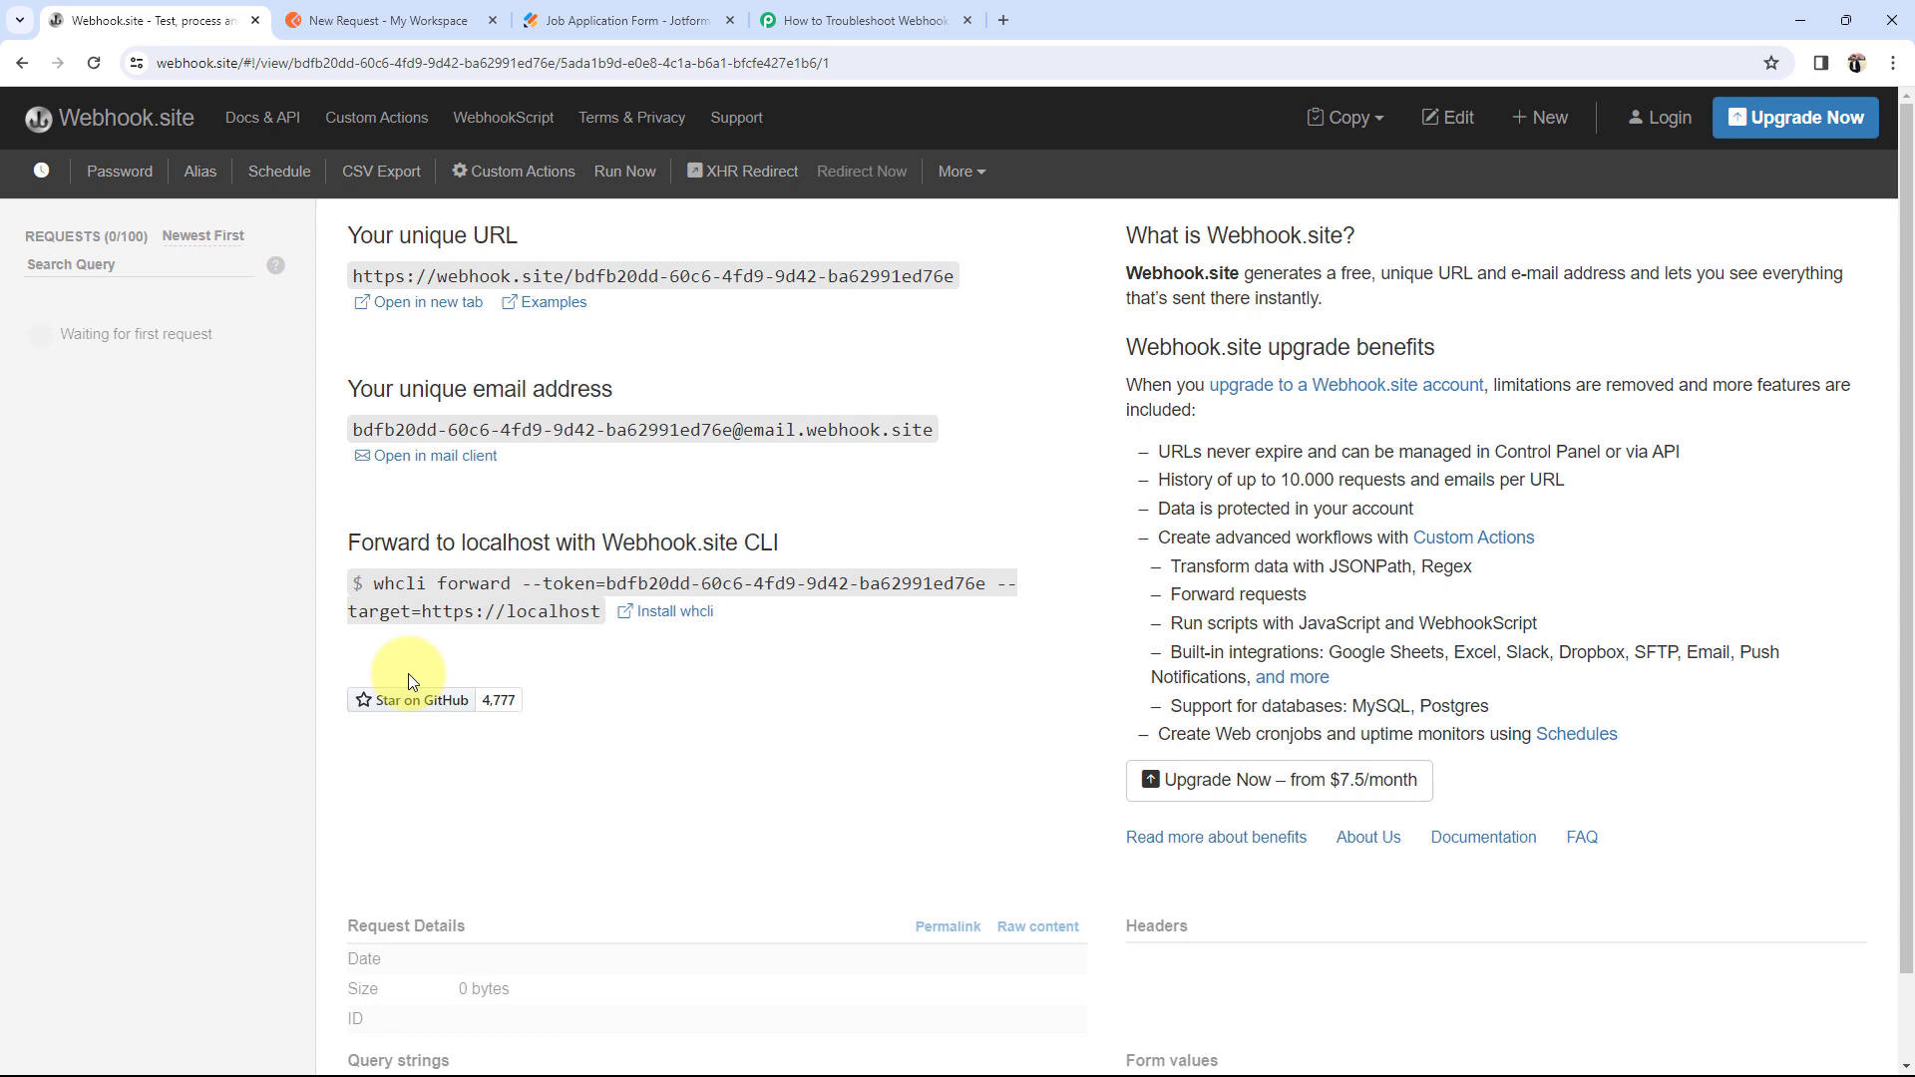
pyautogui.click(833, 20)
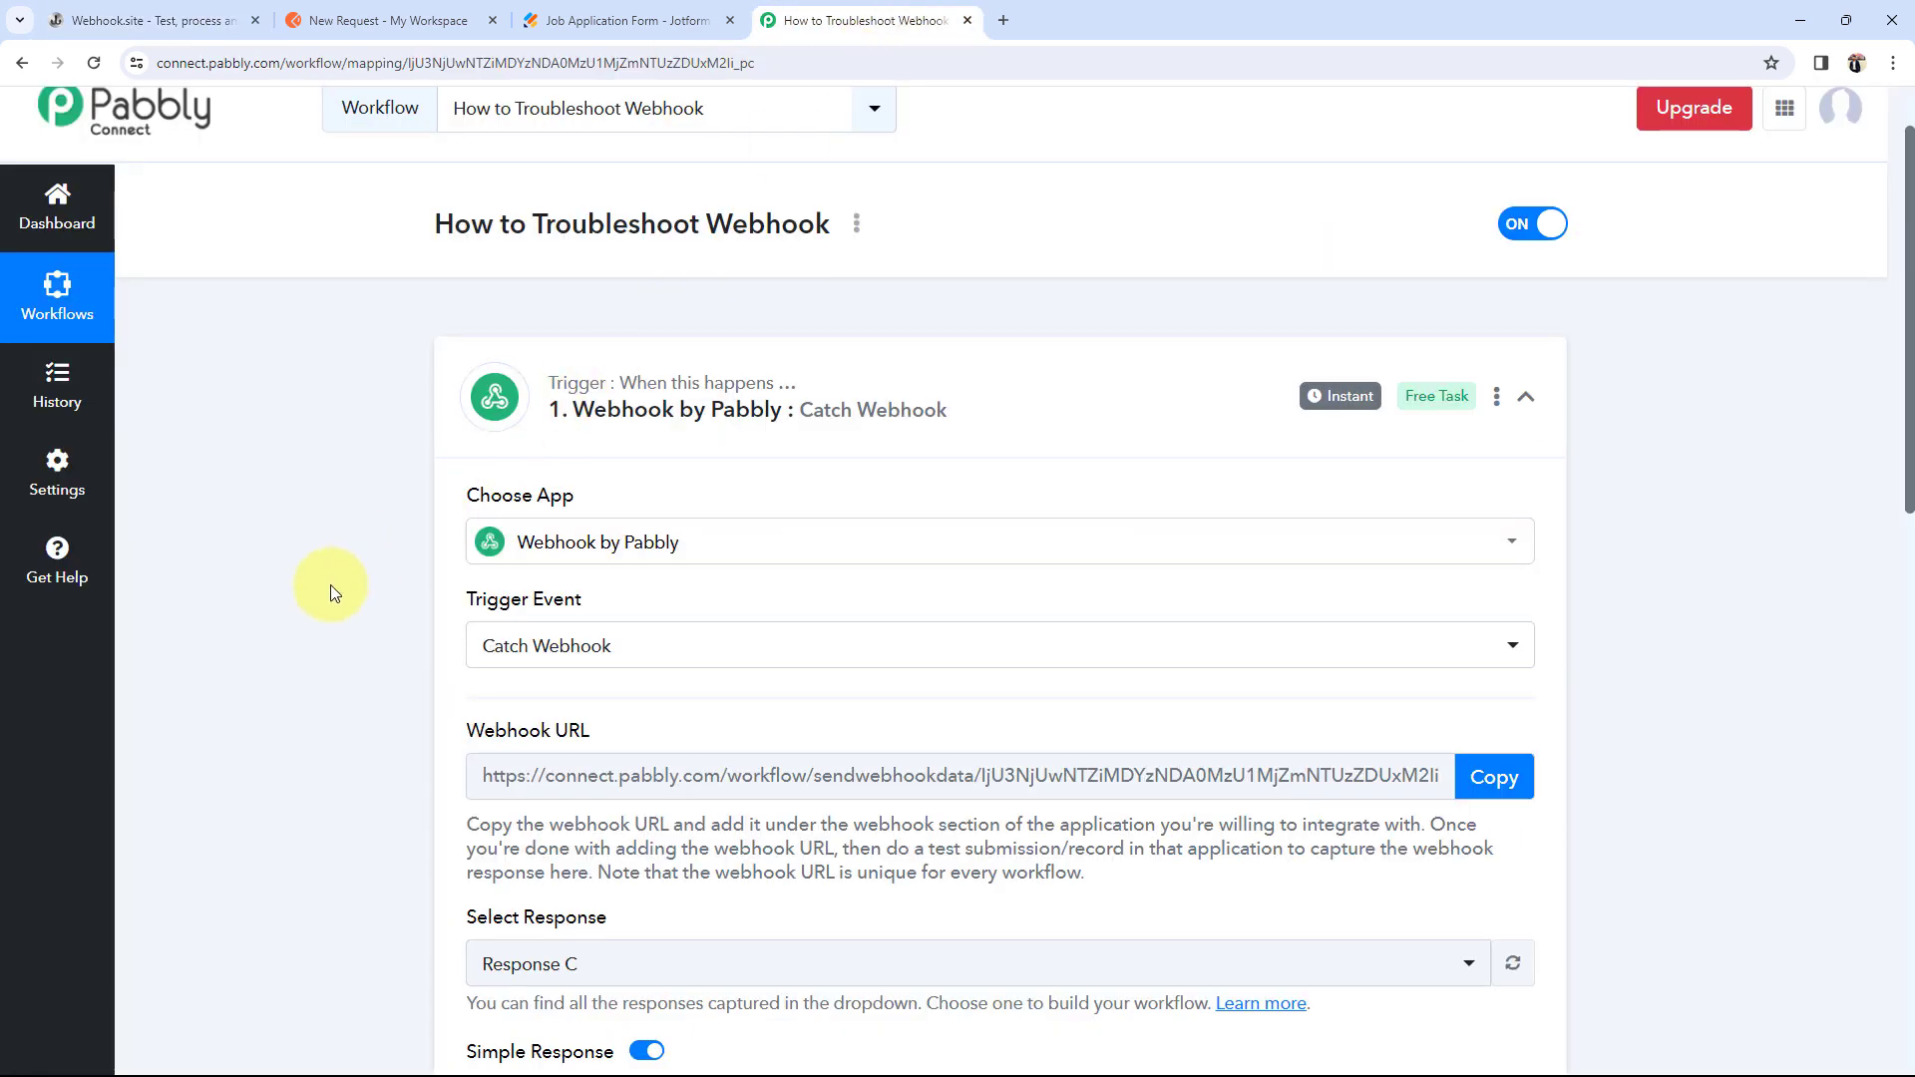